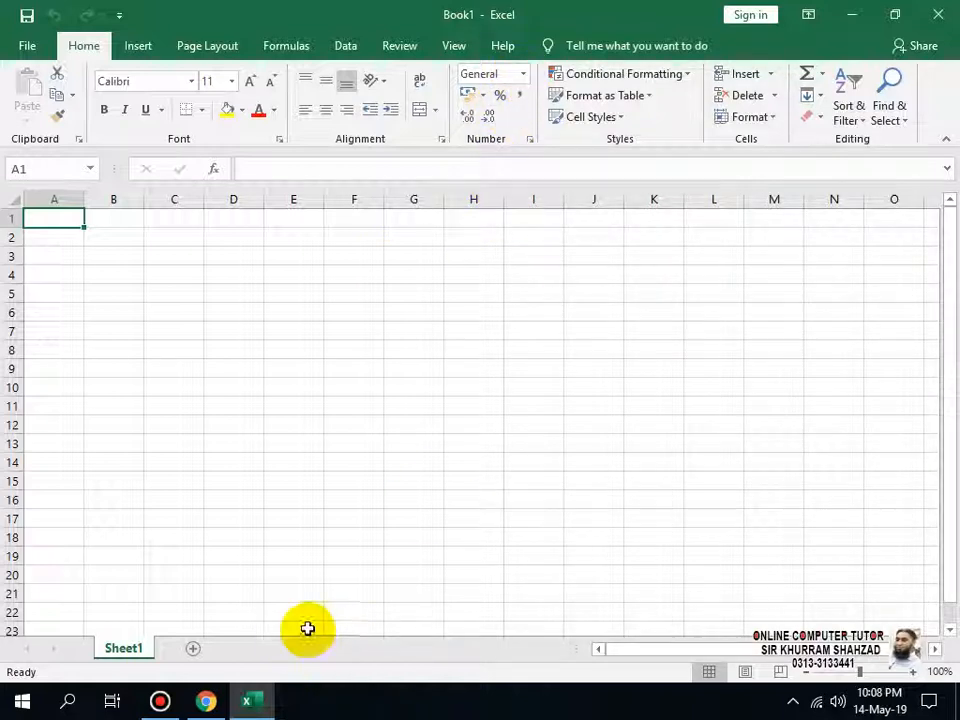
Add four new worksheets to the workbook after Sheet1.
{"action": "left_click", "coordinate": [193, 649]}
{"action": "left_click", "coordinate": [252, 650]}
{"action": "left_click", "coordinate": [313, 650]}
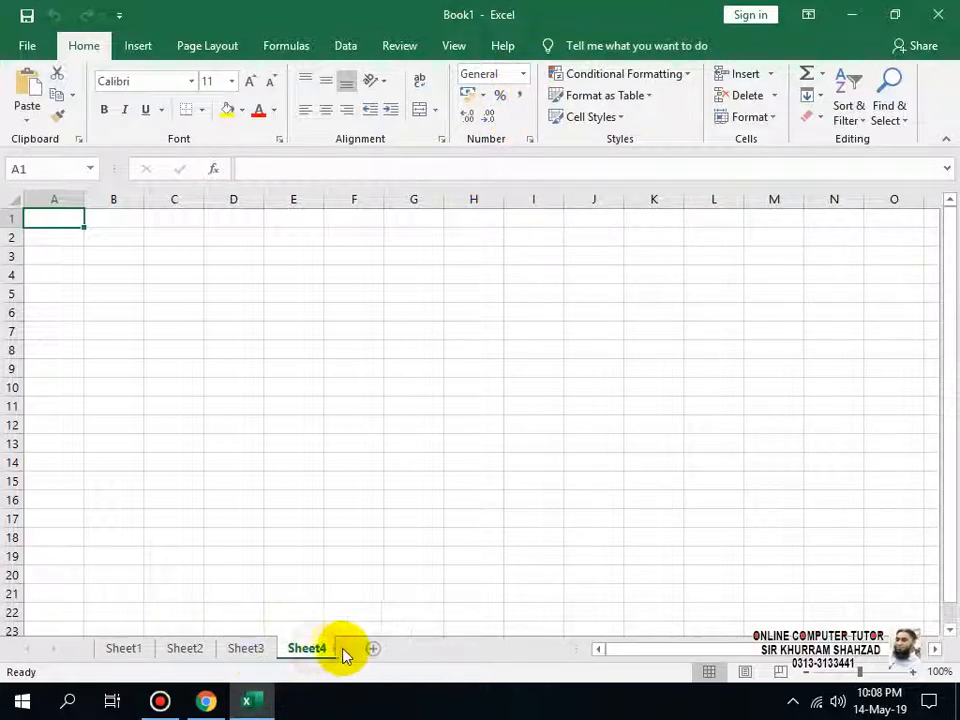
{"action": "left_click", "coordinate": [380, 650]}
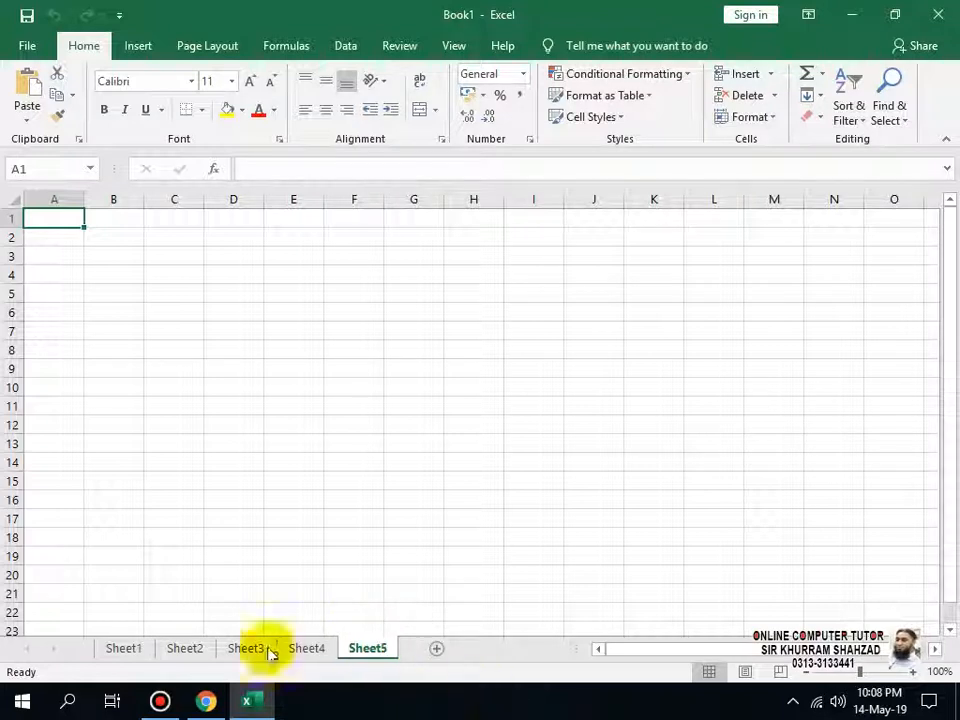
Rename Sheet1 as "Item List".
{"action": "left_click", "coordinate": [140, 650]}
{"action": "double_click", "coordinate": [140, 650]}
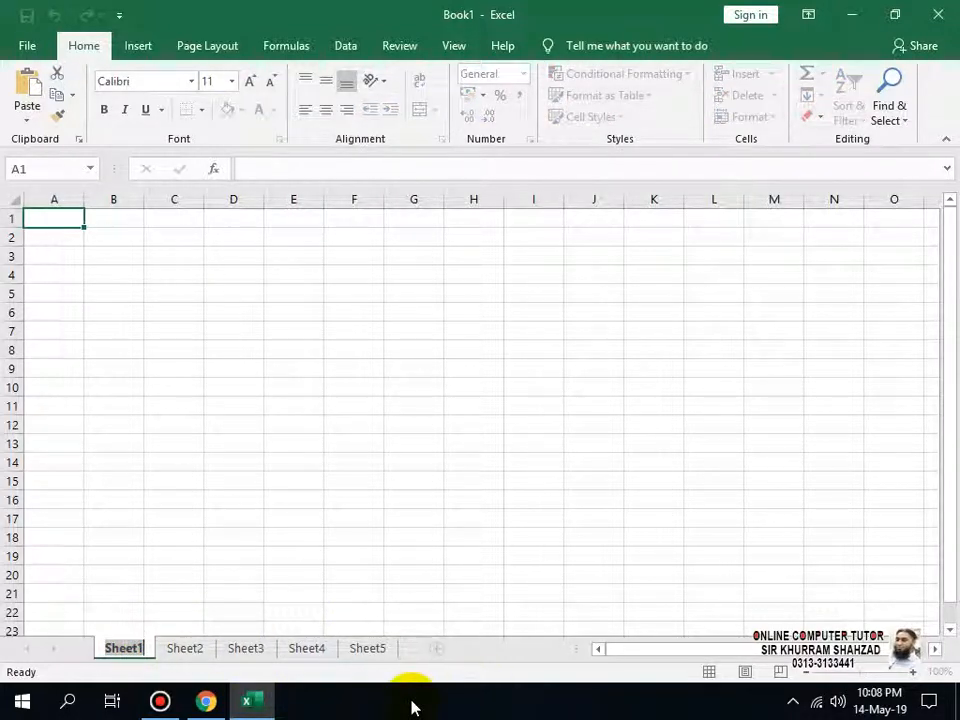
{"action": "type", "text": "St"}
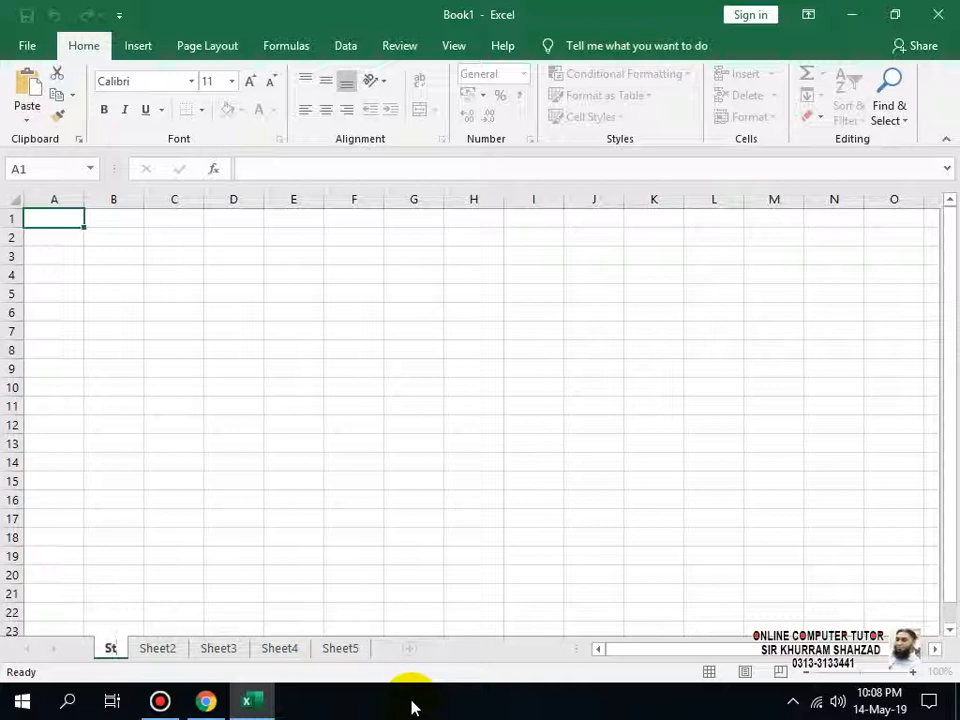
{"action": "key", "text": "BackSpace"}
{"action": "key", "text": "BackSpace"}
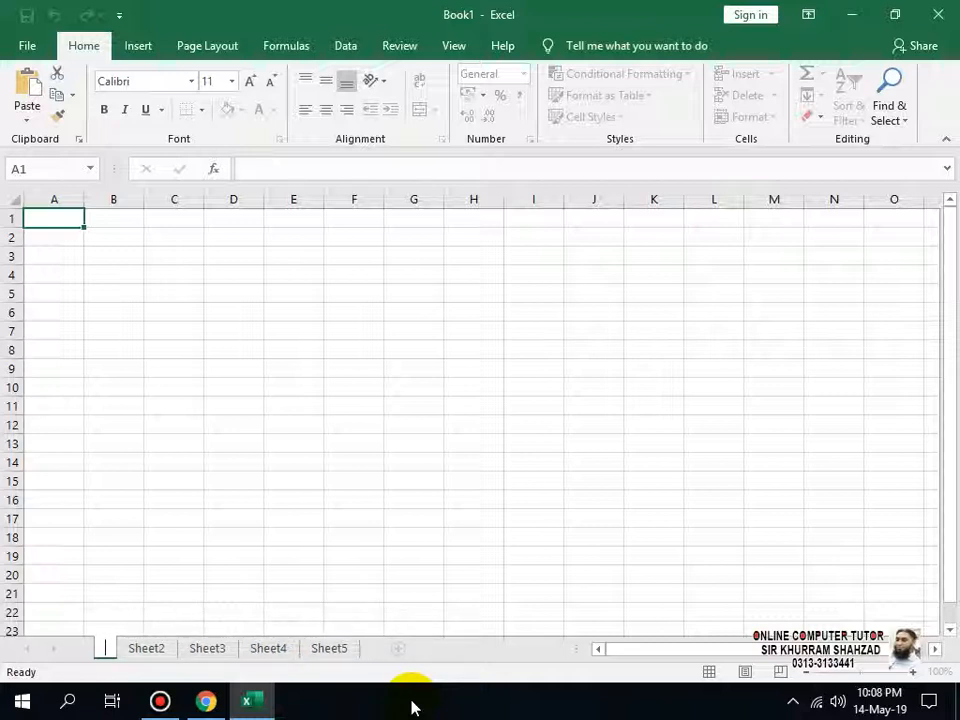
{"action": "type", "text": "Item"}
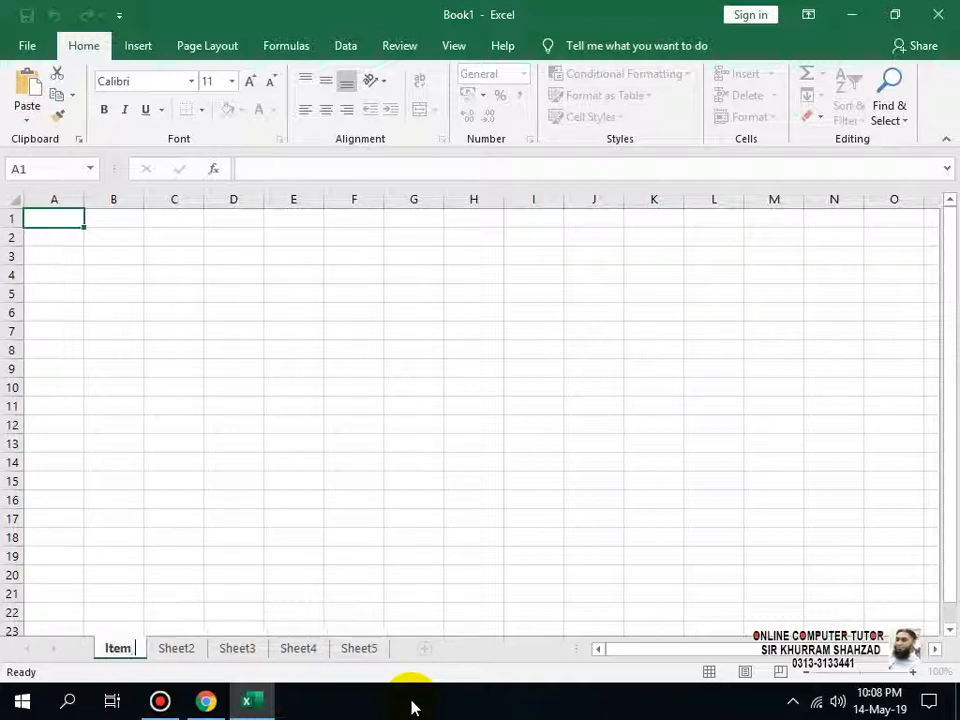
{"action": "type", "text": " List"}
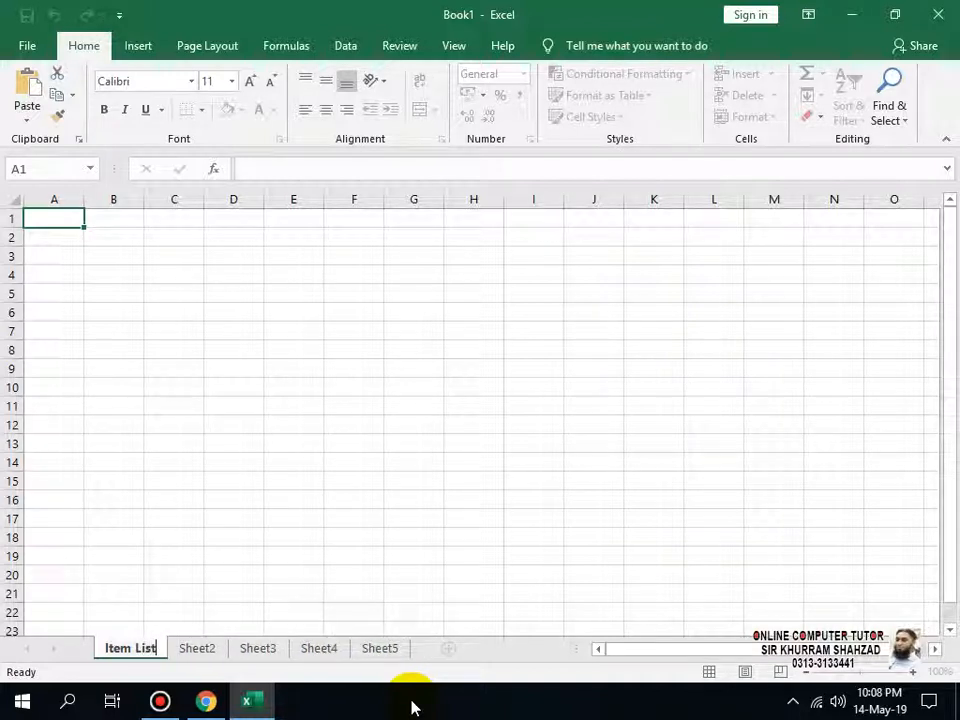
{"action": "key", "text": "Return"}
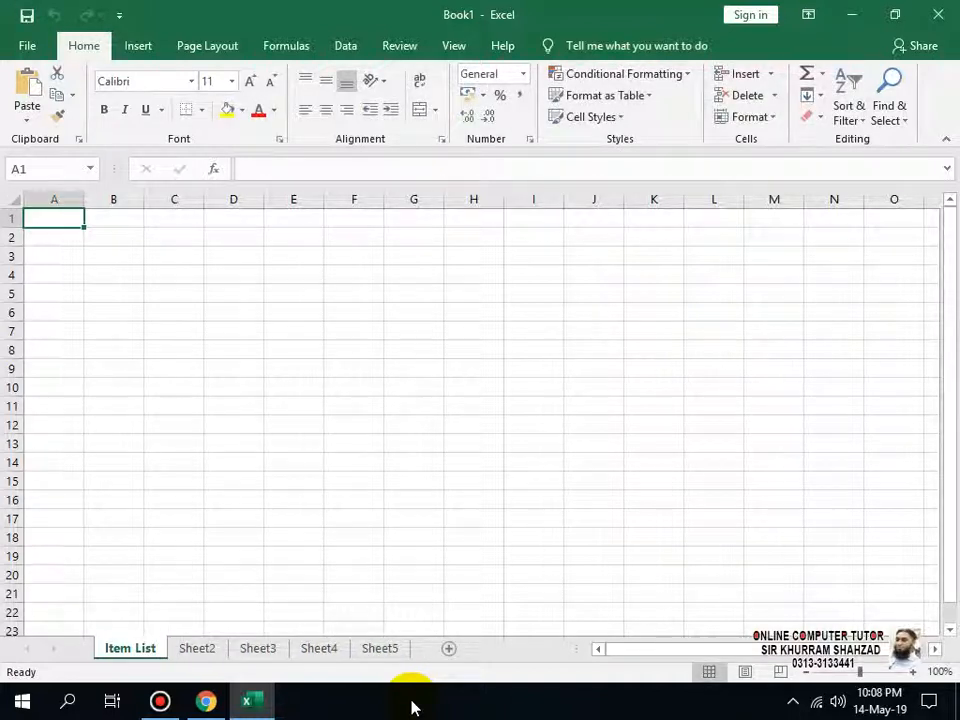
Rename Sheet2 as "Stock Recived".
{"action": "double_click", "coordinate": [197, 648]}
{"action": "type", "text": "St"}
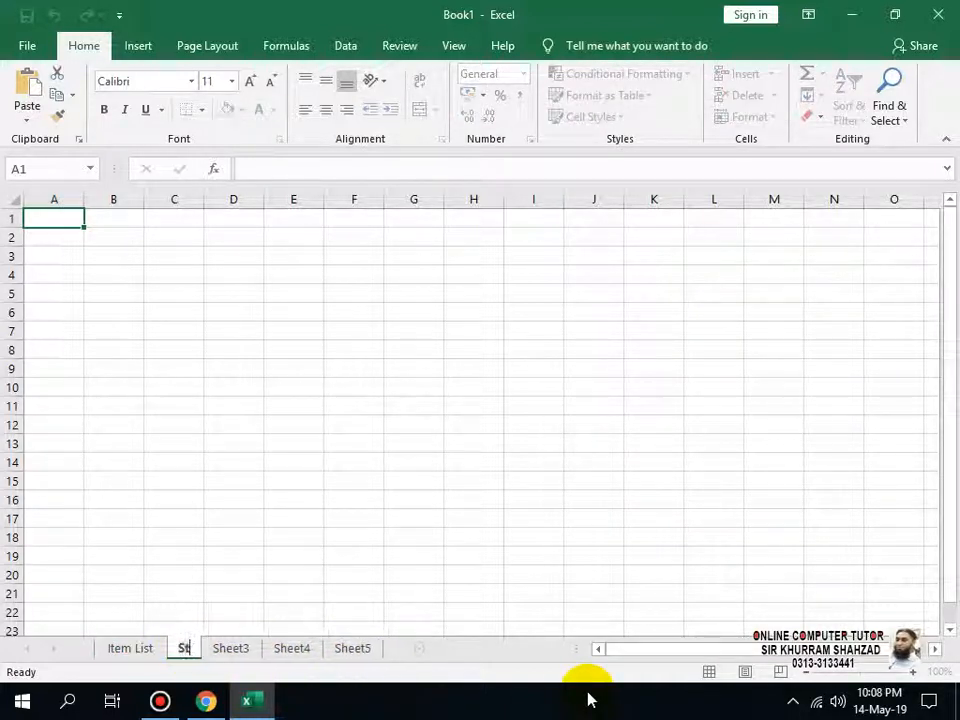
{"action": "type", "text": "ock Recive"}
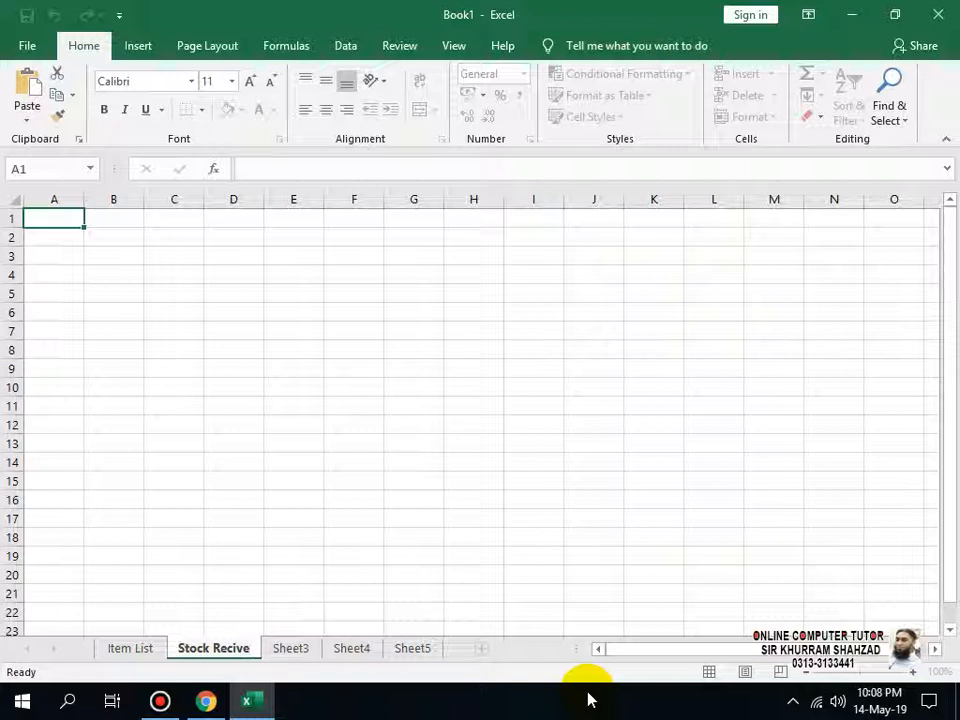
{"action": "type", "text": "d"}
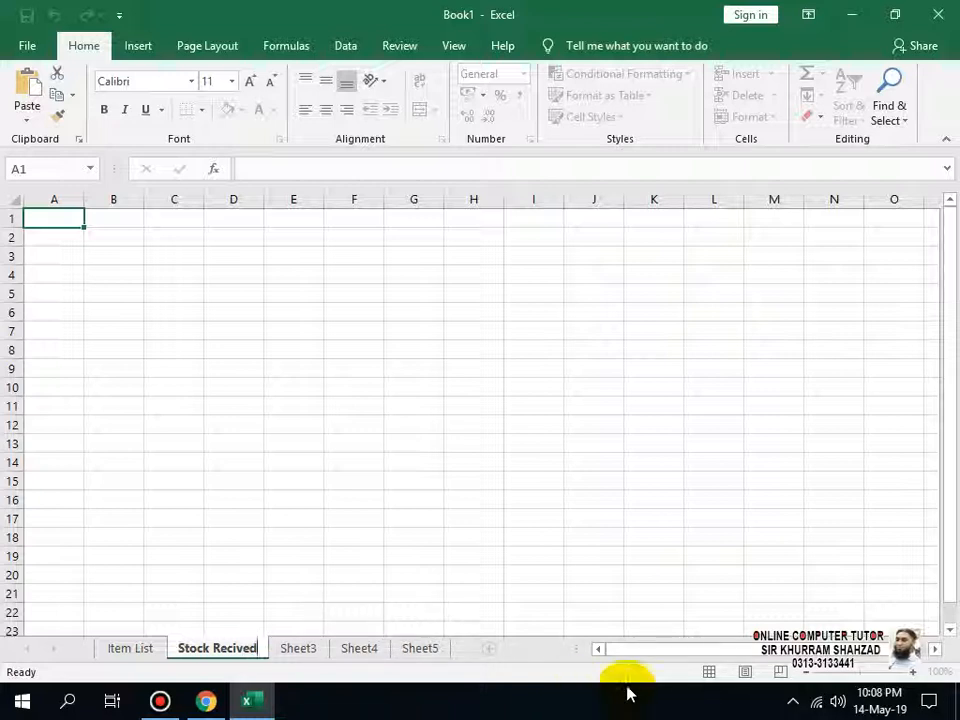
Rename Sheet3 as "Stock Issed".
{"action": "left_click", "coordinate": [310, 650]}
{"action": "double_click", "coordinate": [312, 650]}
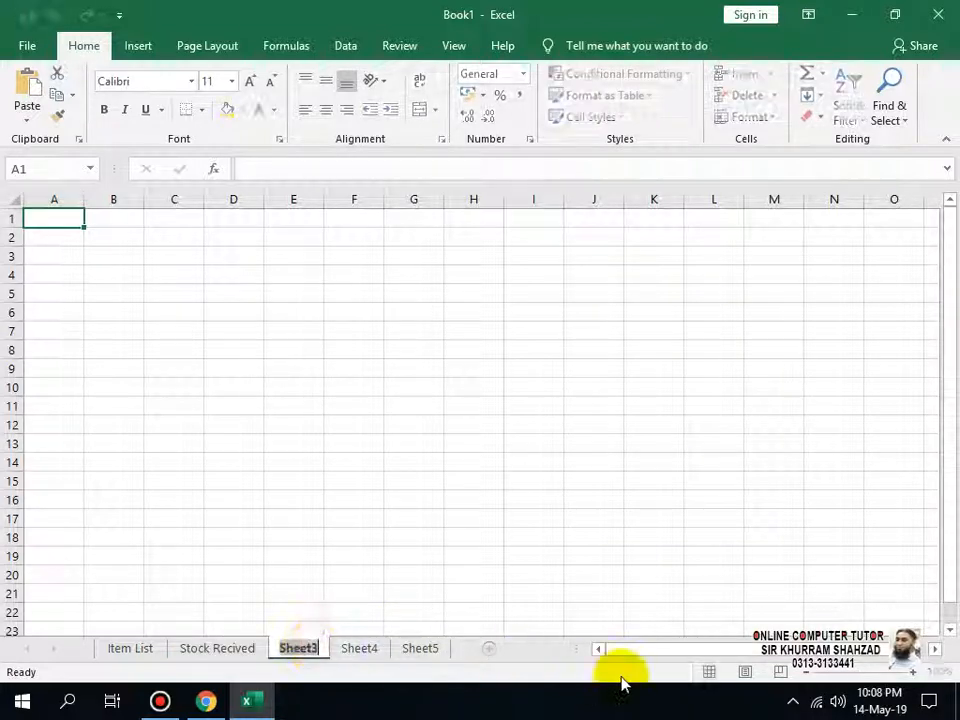
{"action": "type", "text": "Sto"}
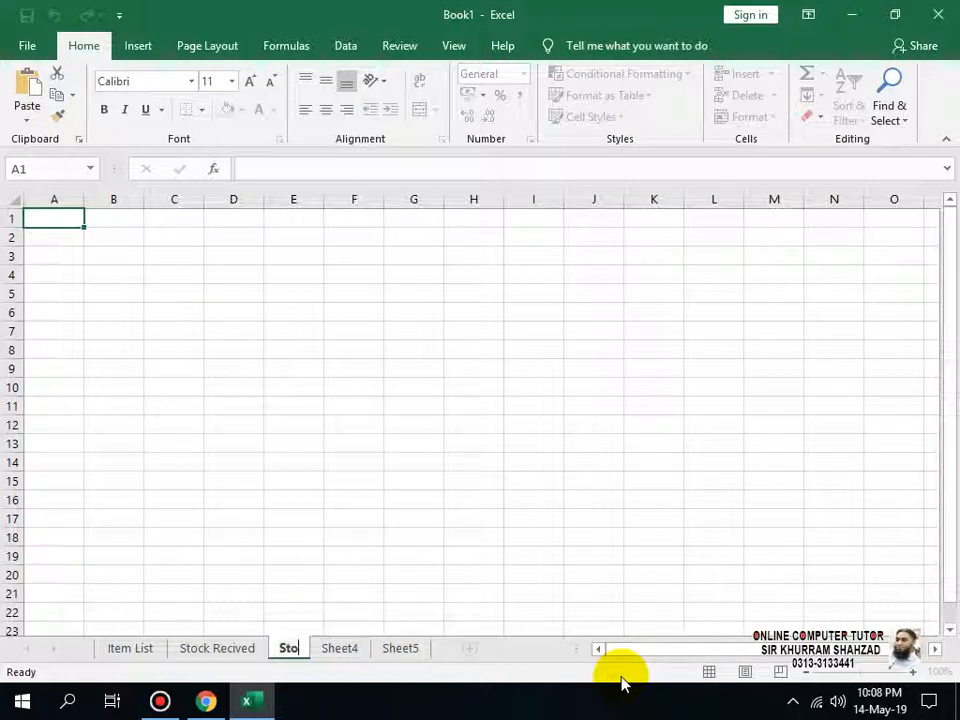
{"action": "type", "text": "ck Issed"}
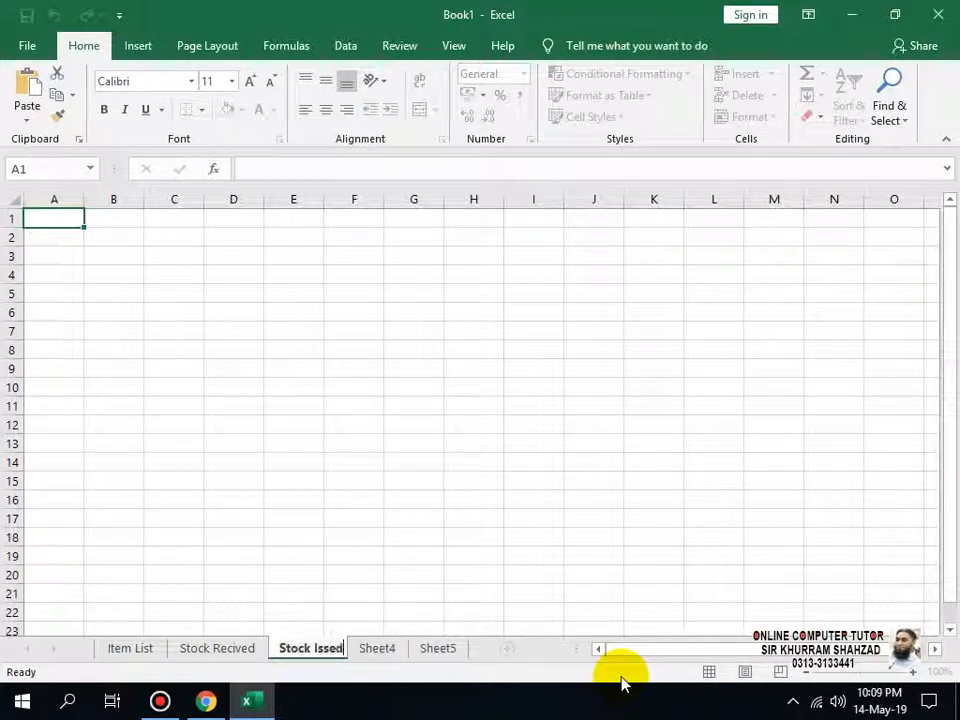
{"action": "key", "text": "Return"}
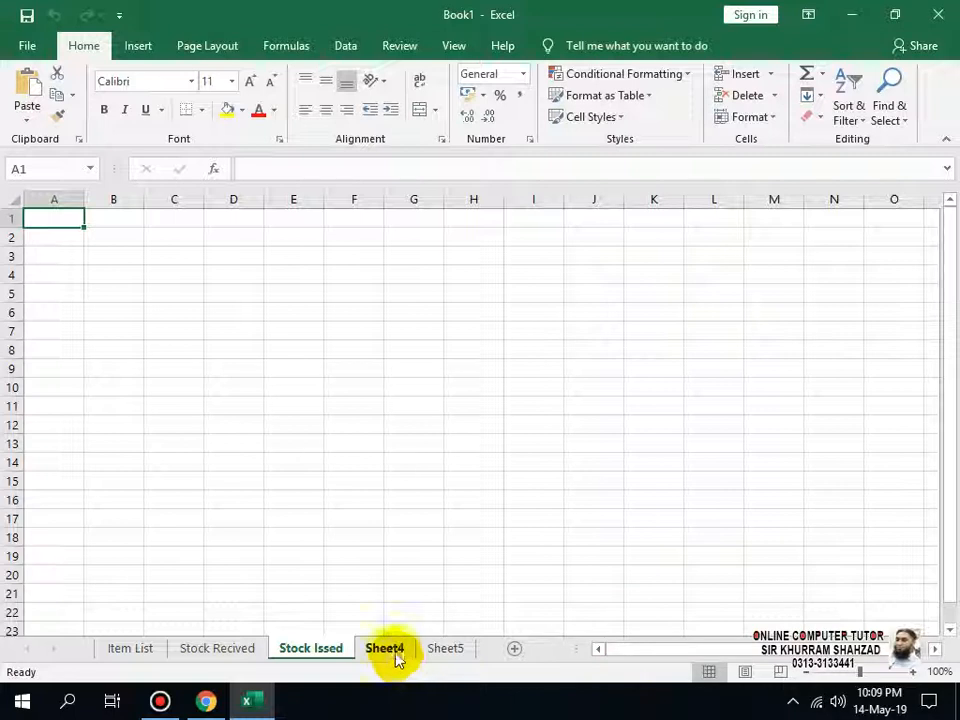
Rename Sheet4 as "Stock Returned" and Sheet5 as "Final Stock".
{"action": "double_click", "coordinate": [390, 652]}
{"action": "type", "text": "Stock Returned"}
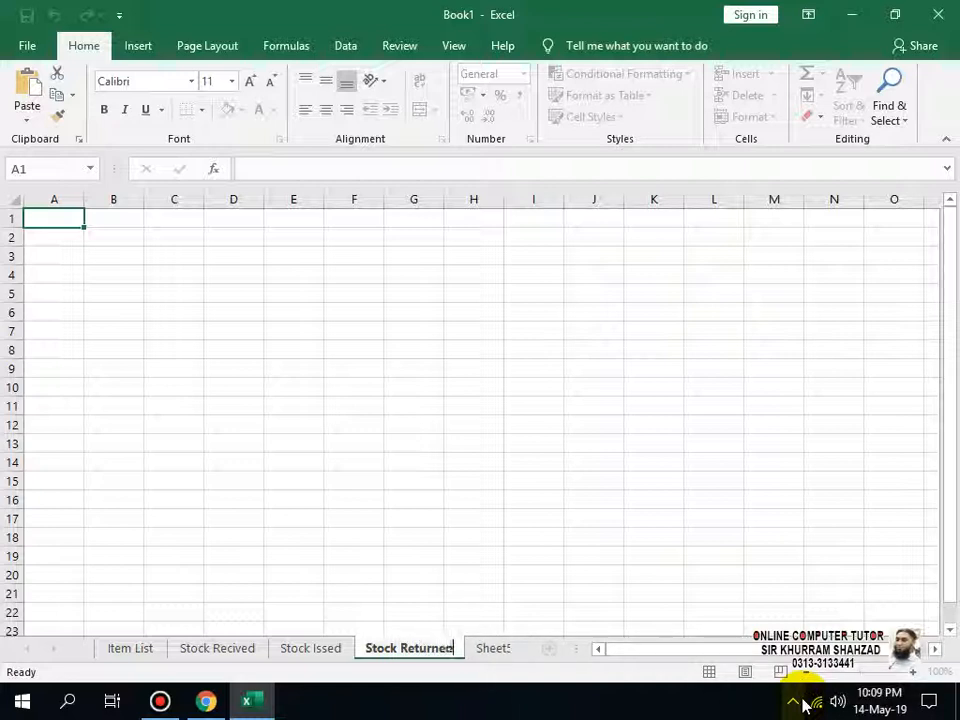
{"action": "left_click", "coordinate": [489, 650]}
{"action": "double_click", "coordinate": [440, 650]}
{"action": "type", "text": "S"}
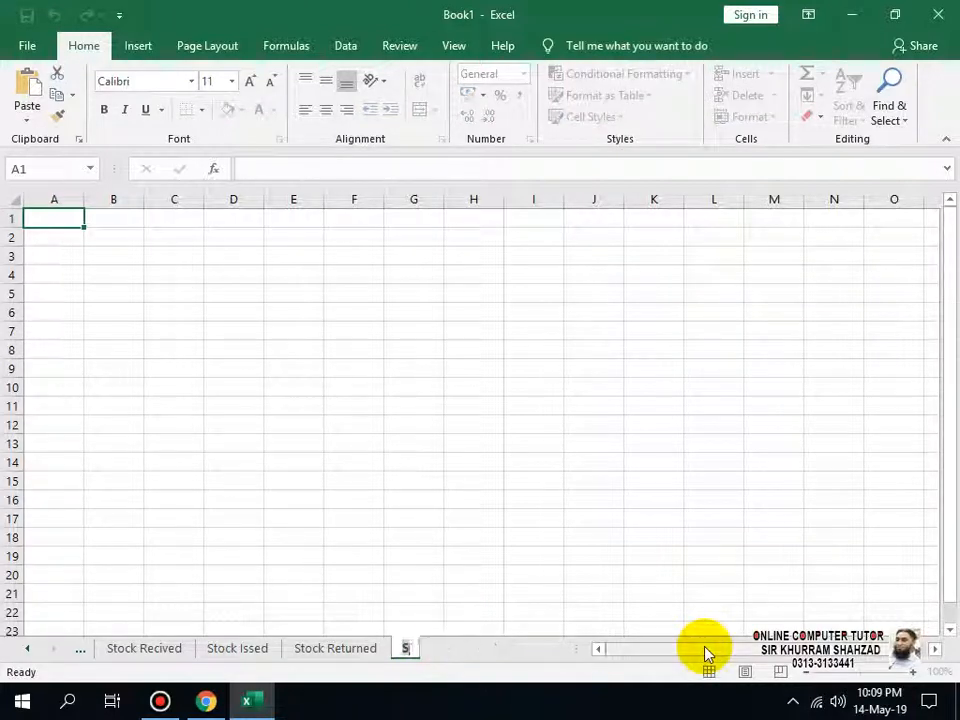
{"action": "type", "text": "inal Stock"}
{"action": "key", "text": "Return"}
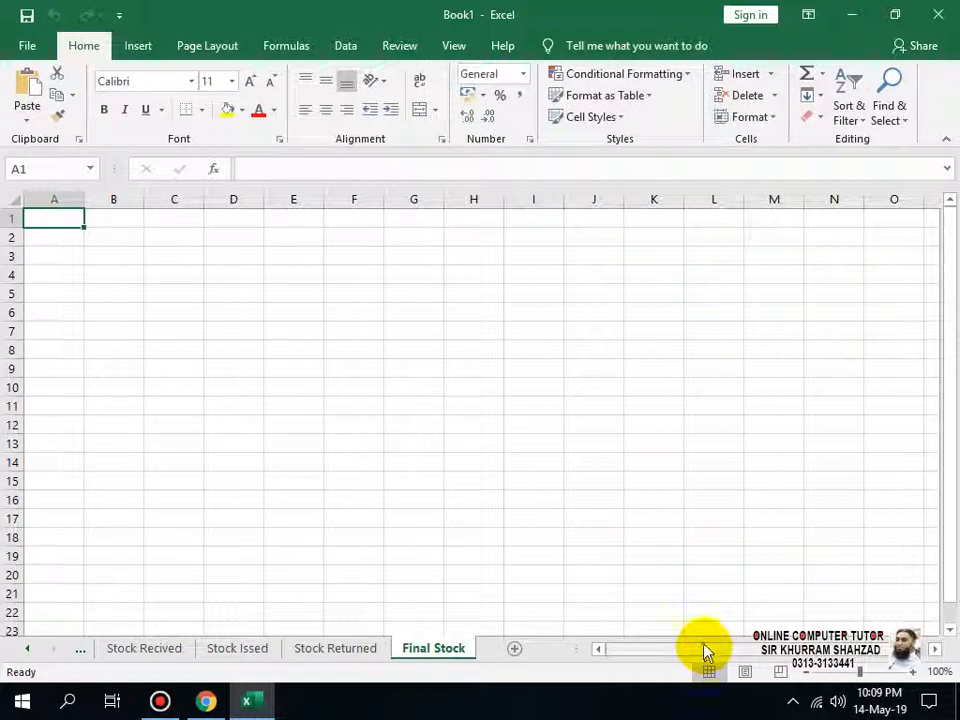
Look through the five renamed worksheets one after another, from Item List to Final Stock.
{"action": "left_click", "coordinate": [330, 650]}
{"action": "left_click", "coordinate": [262, 647]}
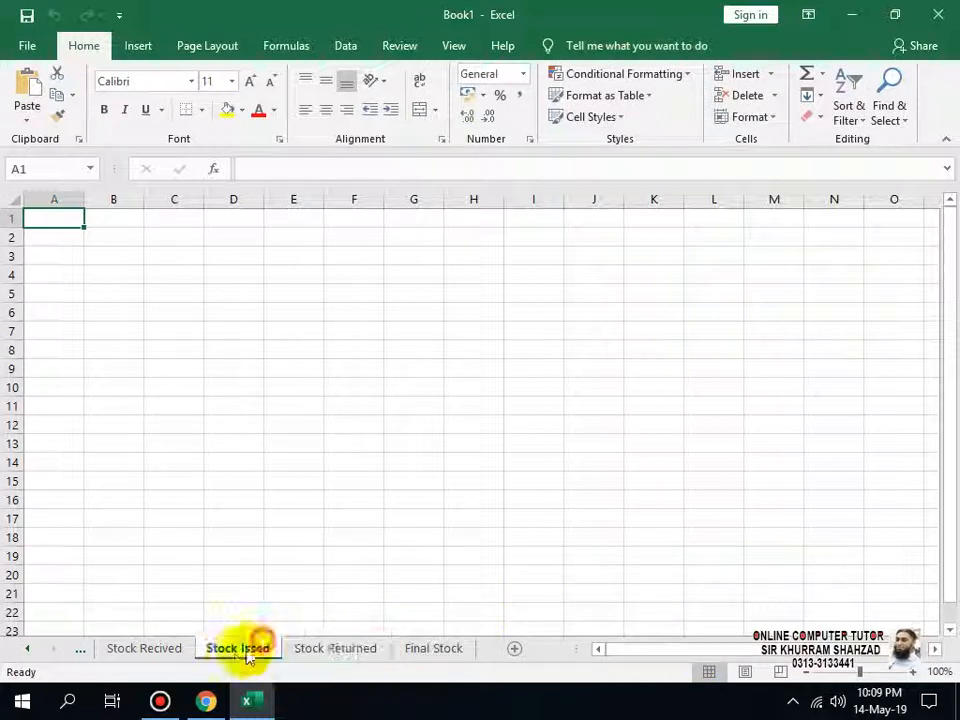
{"action": "left_click", "coordinate": [160, 648]}
{"action": "left_click", "coordinate": [30, 648]}
{"action": "left_click", "coordinate": [125, 660]}
{"action": "left_click", "coordinate": [195, 650]}
{"action": "left_click", "coordinate": [315, 649]}
{"action": "left_click", "coordinate": [400, 650]}
{"action": "left_click", "coordinate": [485, 648]}
{"action": "left_click", "coordinate": [30, 648]}
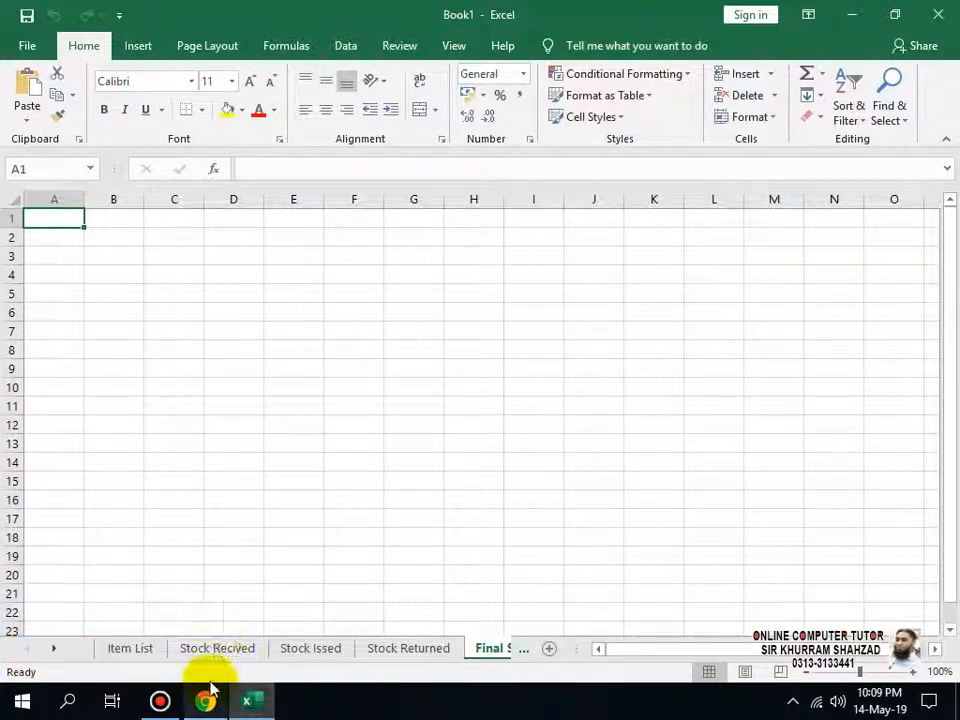
Switch to Chrome and open the "Class#12 How To Make Stock Sheet" video from the Online Computer Tutor channel's uploads.
{"action": "mouse_move", "coordinate": [208, 699]}
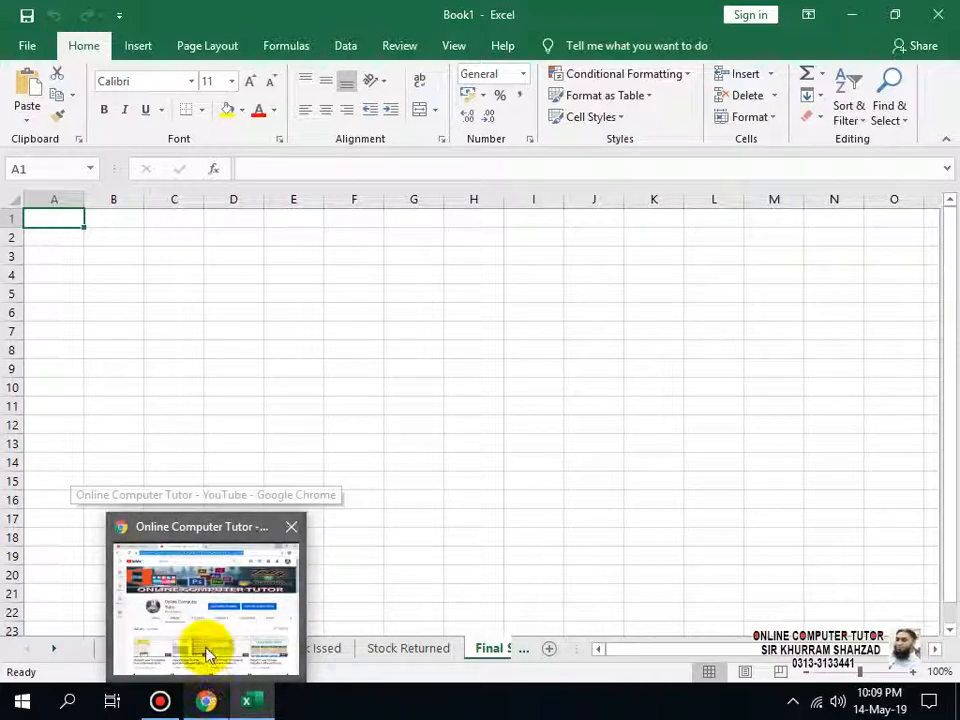
{"action": "left_click", "coordinate": [208, 655]}
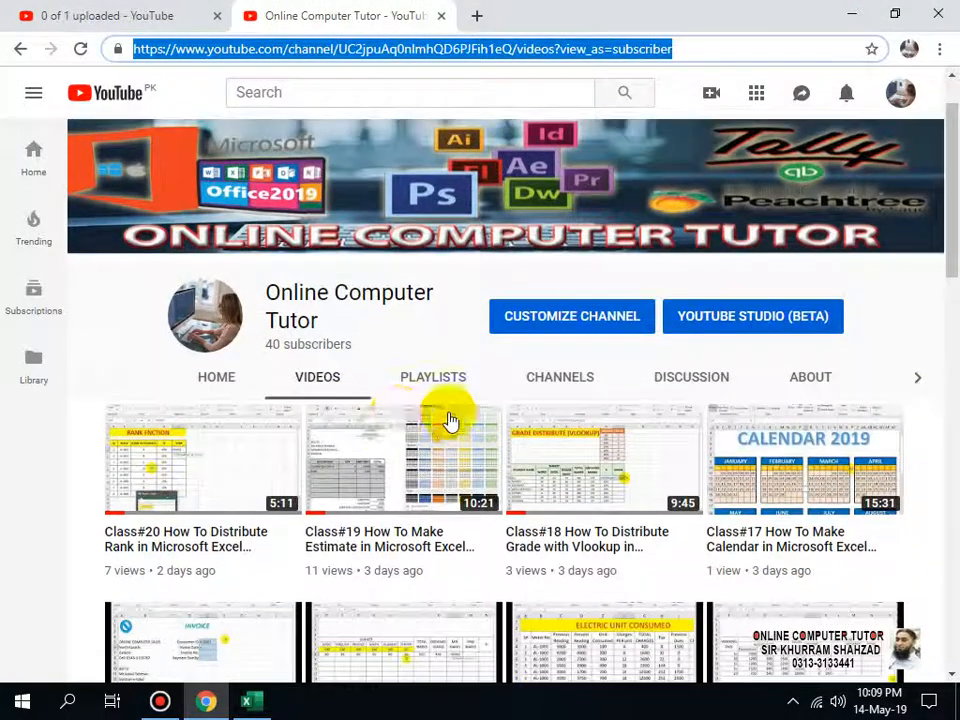
{"action": "scroll", "coordinate": [400, 420], "scroll_direction": "down", "scroll_amount": 2}
{"action": "scroll", "coordinate": [938, 326], "scroll_direction": "down", "scroll_amount": 1}
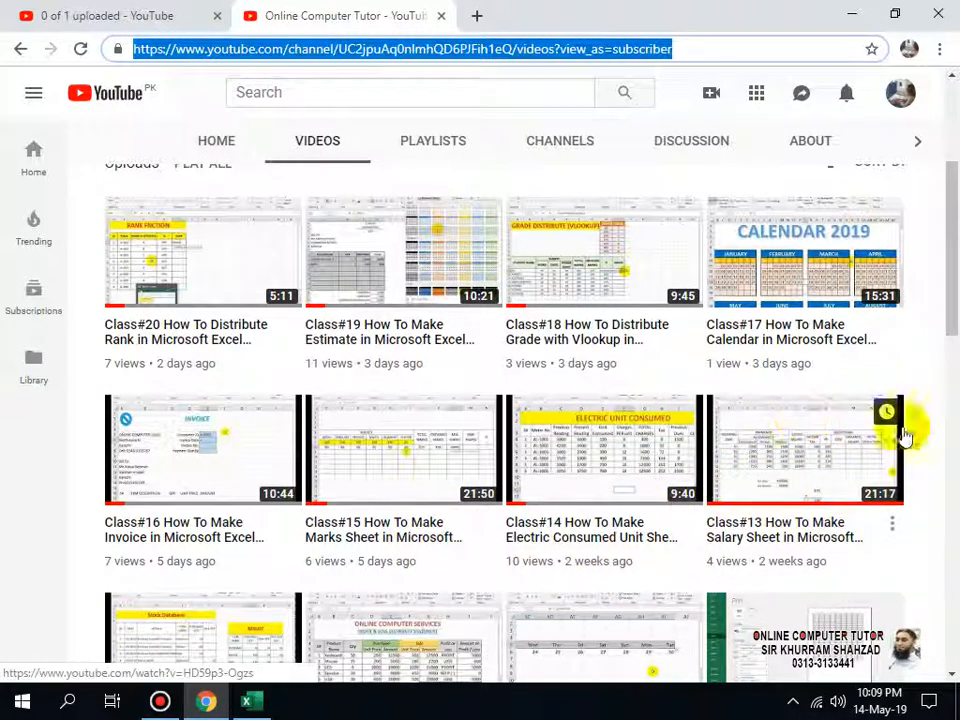
{"action": "left_click_drag", "start_coordinate": [947, 300], "coordinate": [950, 335]}
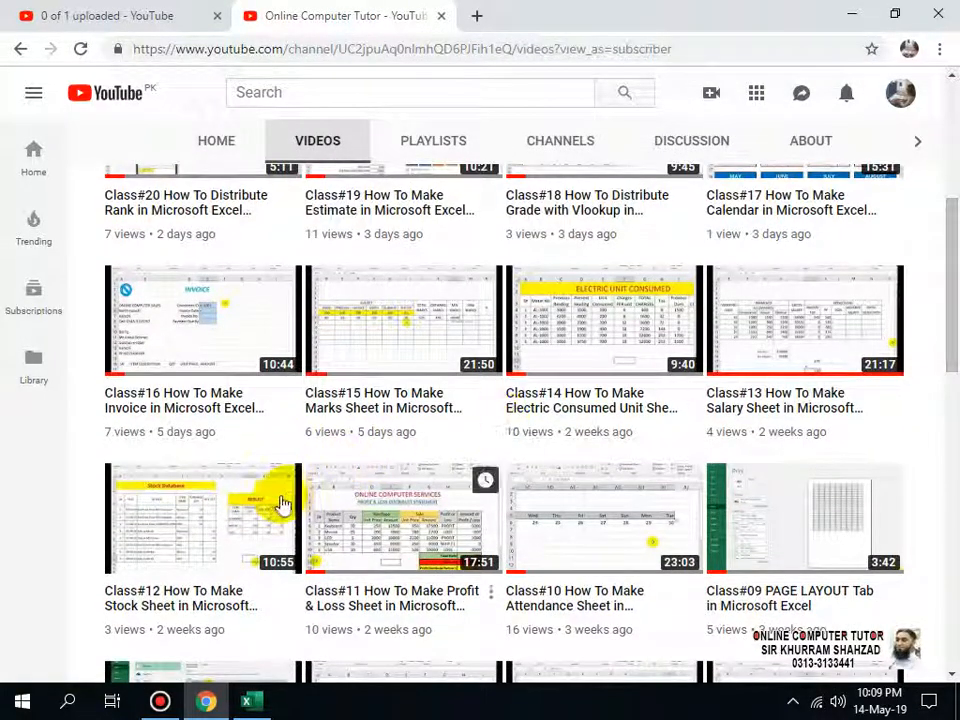
{"action": "left_click", "coordinate": [233, 517]}
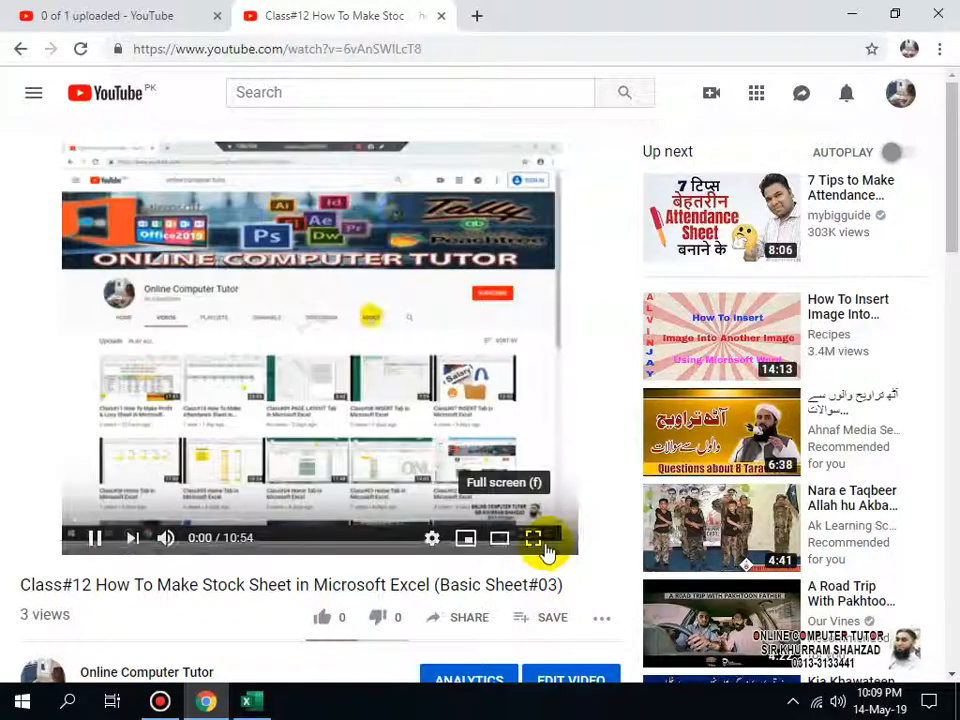
Show the stock sheet video full screen, with the sound muted and the quality set to 720p.
{"action": "left_click", "coordinate": [540, 545]}
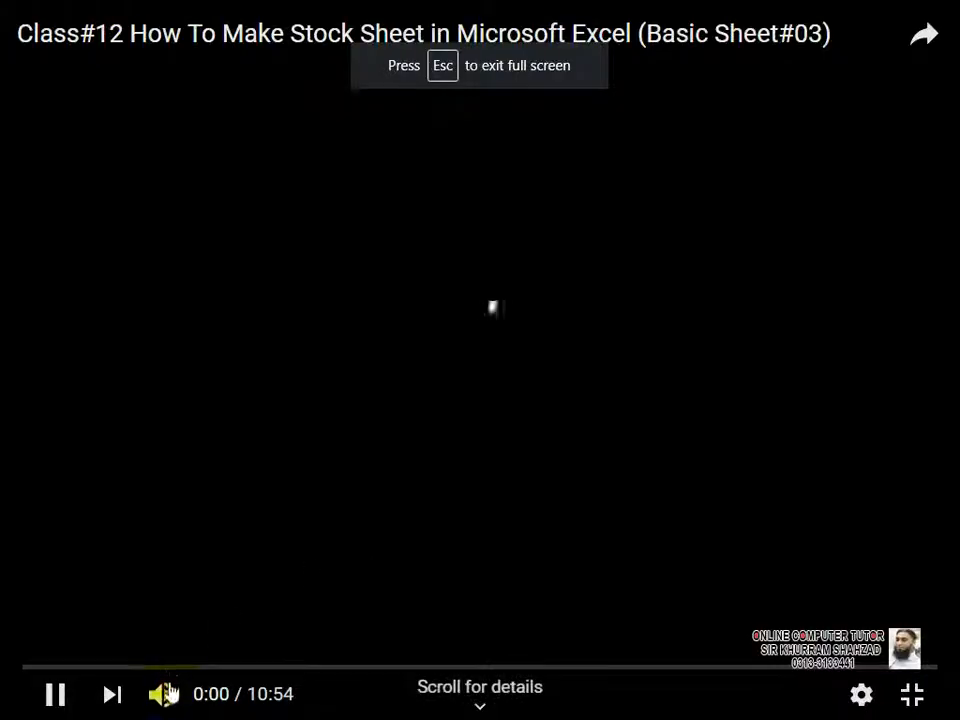
{"action": "left_click", "coordinate": [166, 692]}
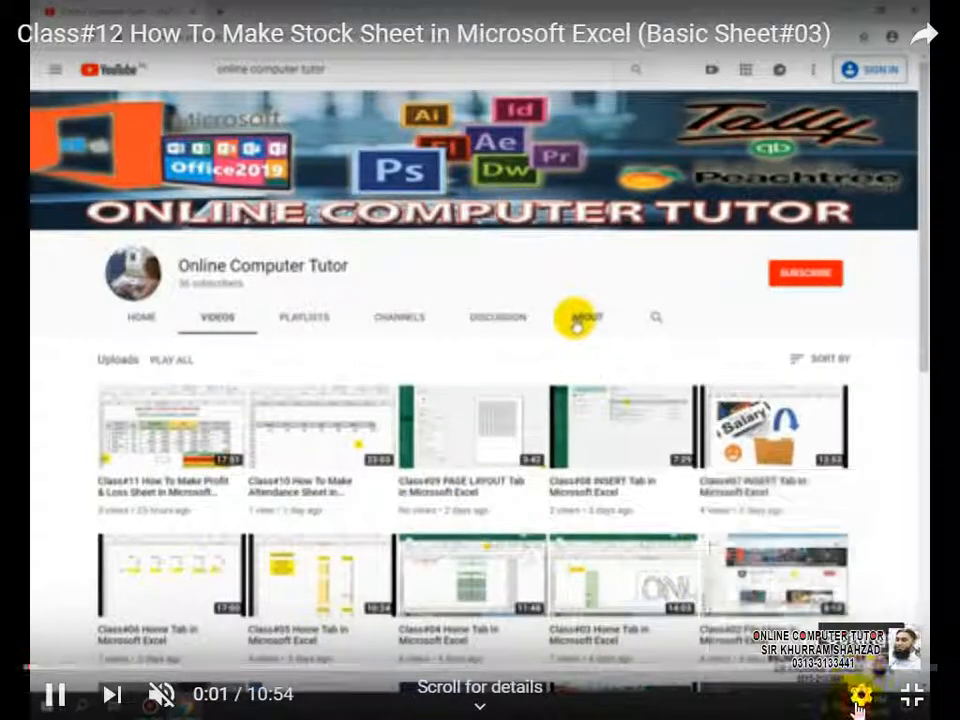
{"action": "left_click", "coordinate": [860, 694]}
{"action": "left_click", "coordinate": [845, 625]}
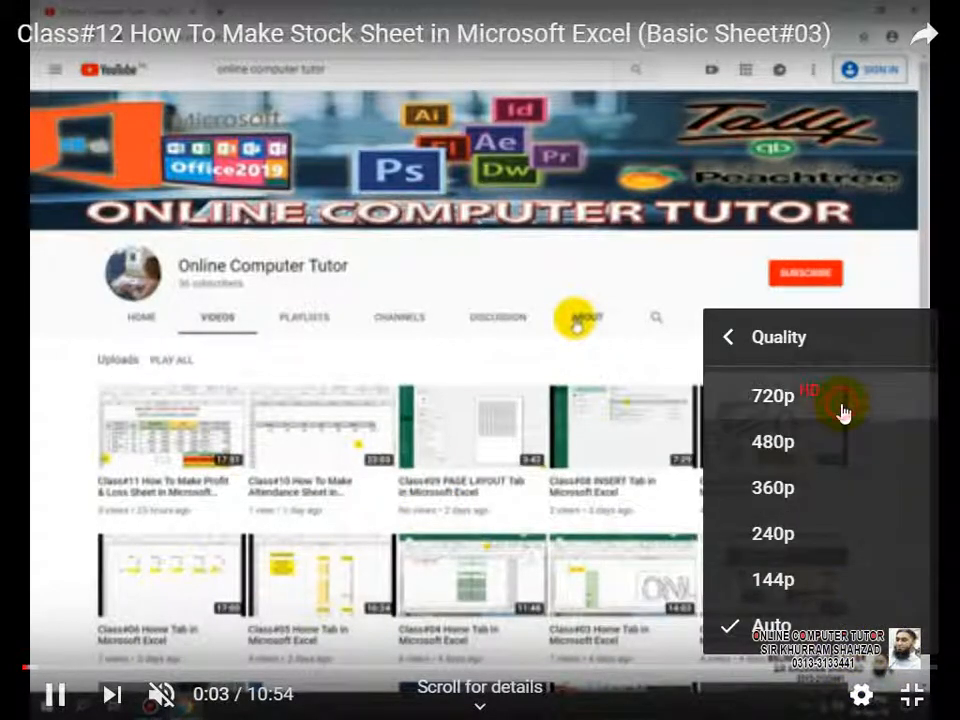
{"action": "left_click", "coordinate": [842, 400]}
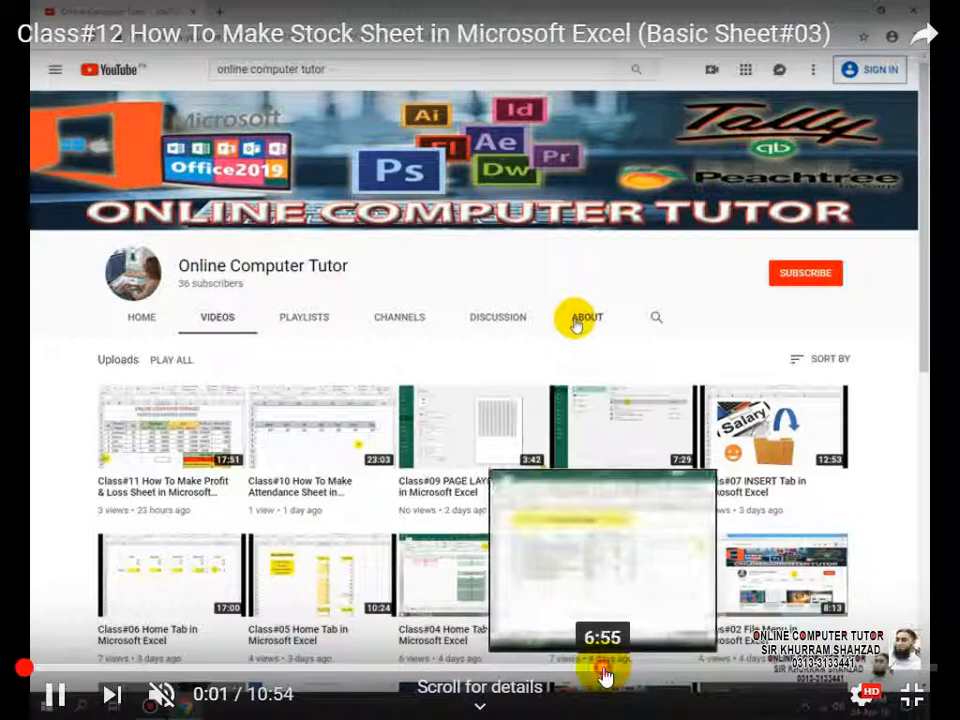
Jump to 6:55 in the video to view the Stock Database sheet, and close the video.
{"action": "left_click", "coordinate": [603, 668]}
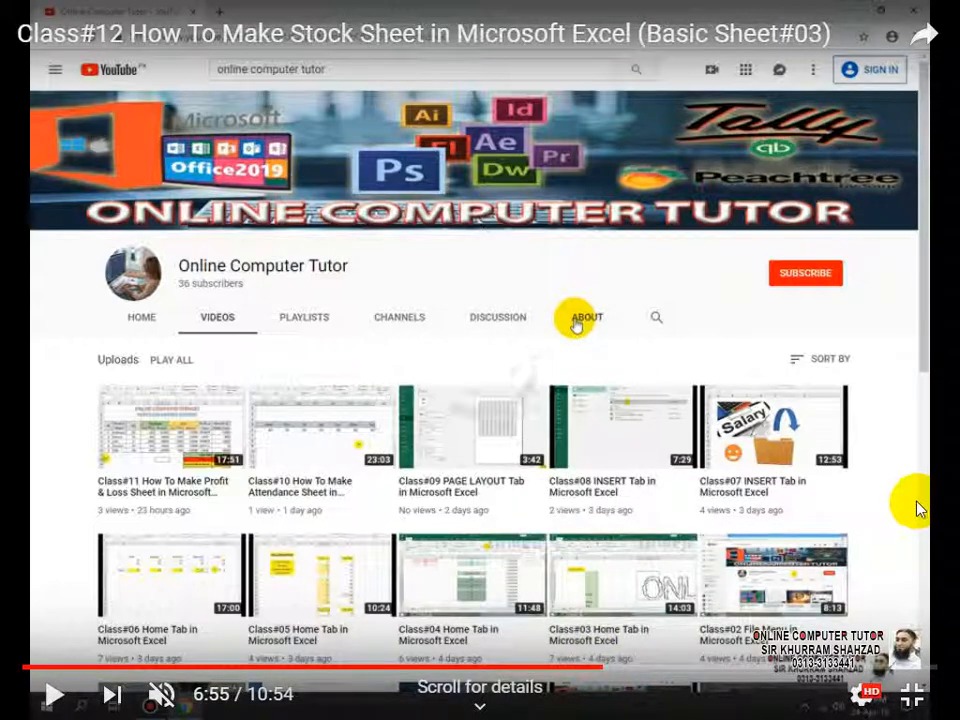
{"action": "key", "text": "space"}
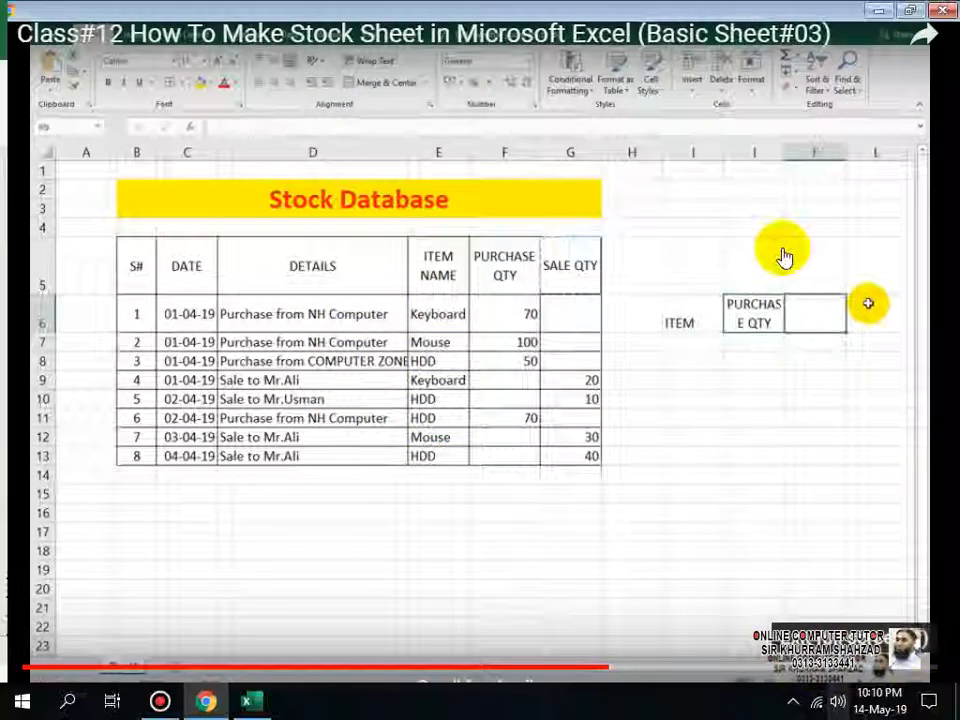
{"action": "key", "text": "Escape"}
{"action": "left_click", "coordinate": [441, 17]}
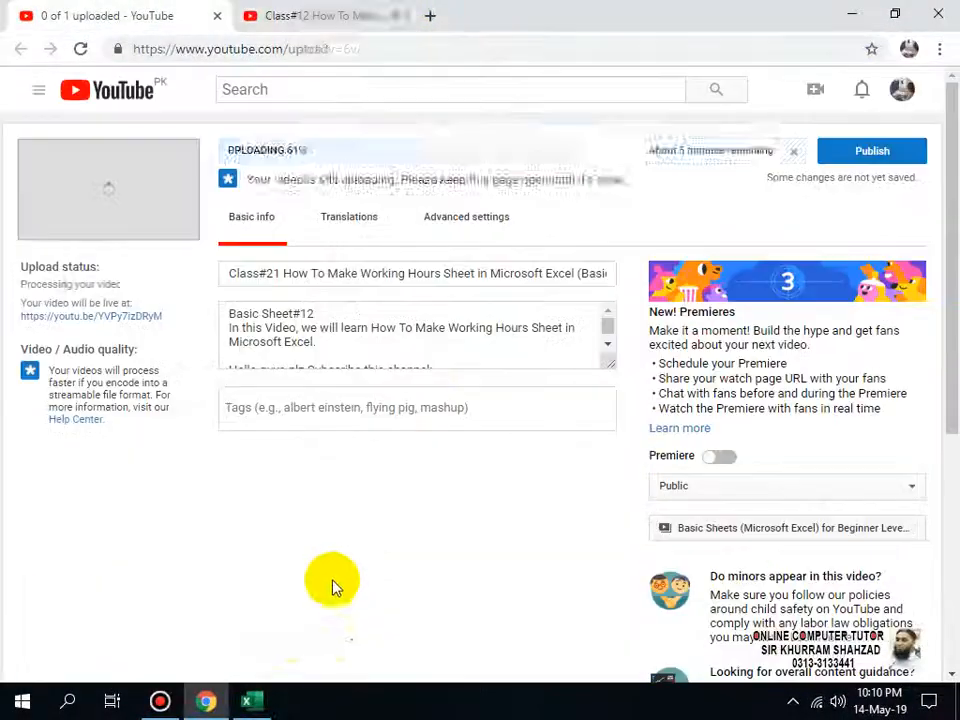
Switch to Excel and enter the title ITEM LIST in cell C4 of the Item List sheet.
{"action": "left_click", "coordinate": [249, 699]}
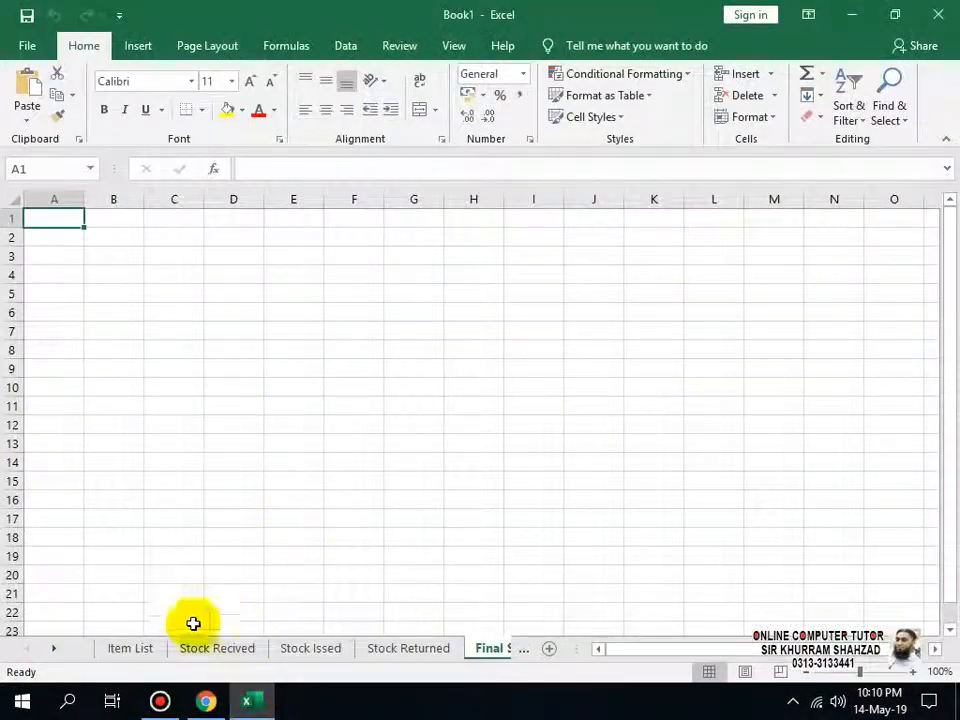
{"action": "left_click", "coordinate": [135, 646]}
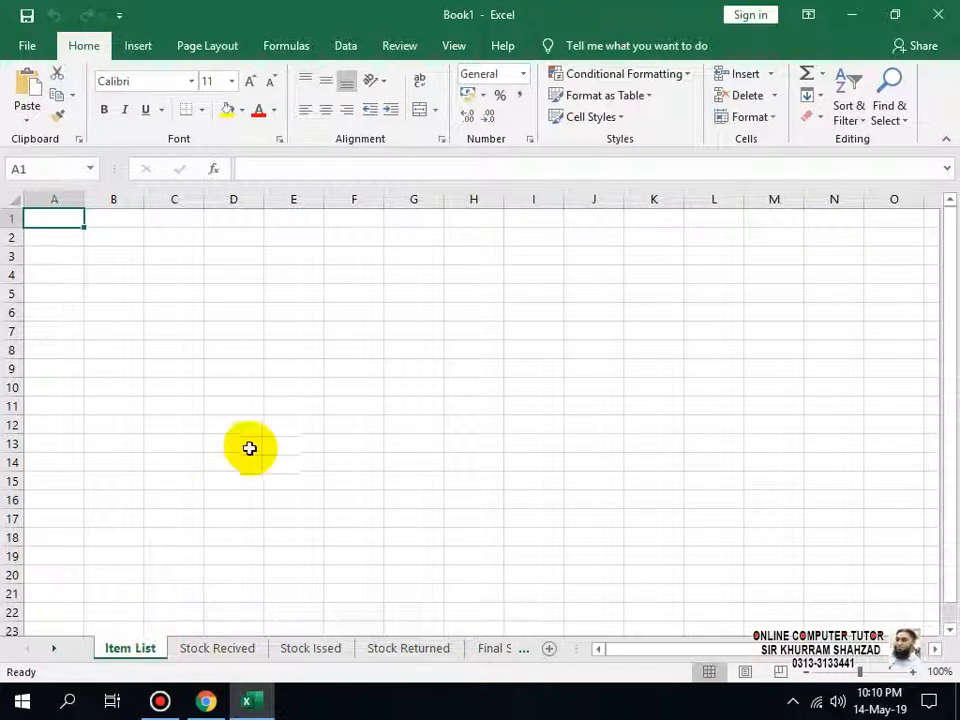
{"action": "left_click", "coordinate": [165, 268]}
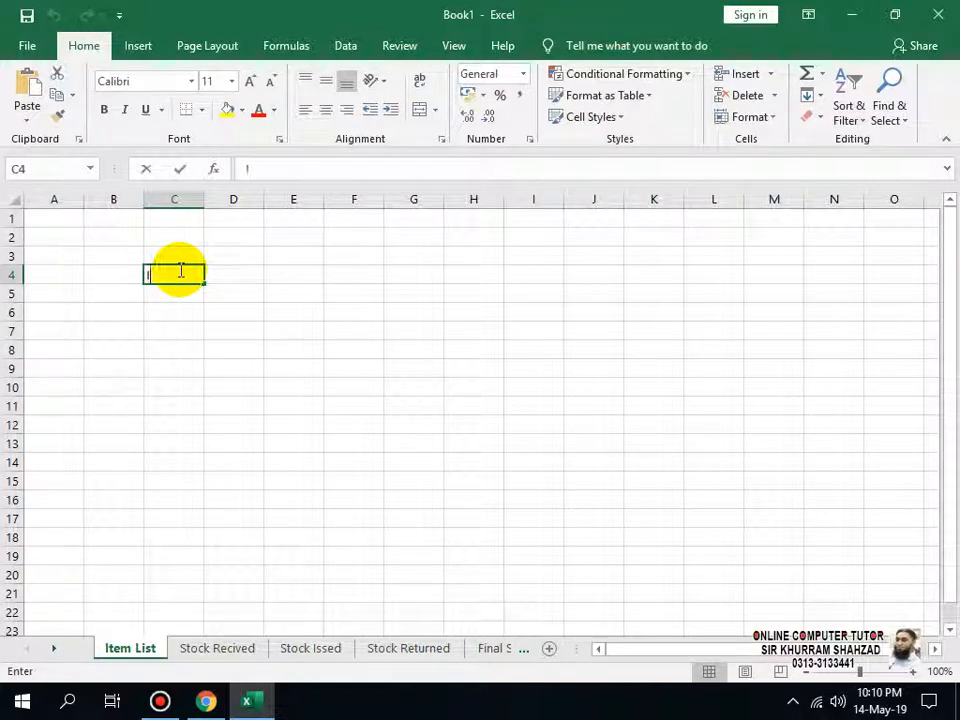
{"action": "type", "text": "ITEM LIST"}
{"action": "key", "text": "Return"}
{"action": "key", "text": "Return"}
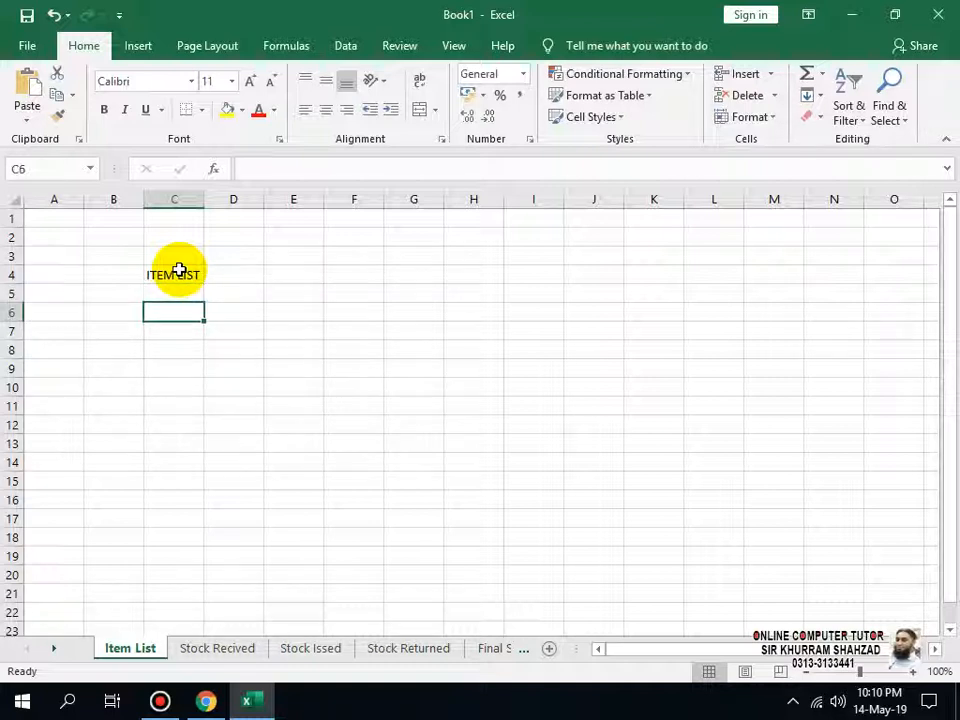
Enter the column headers ITEM ID, ITEM NAME and UNIT PRICE in cells C6 to E6.
{"action": "type", "text": "ITEM ID"}
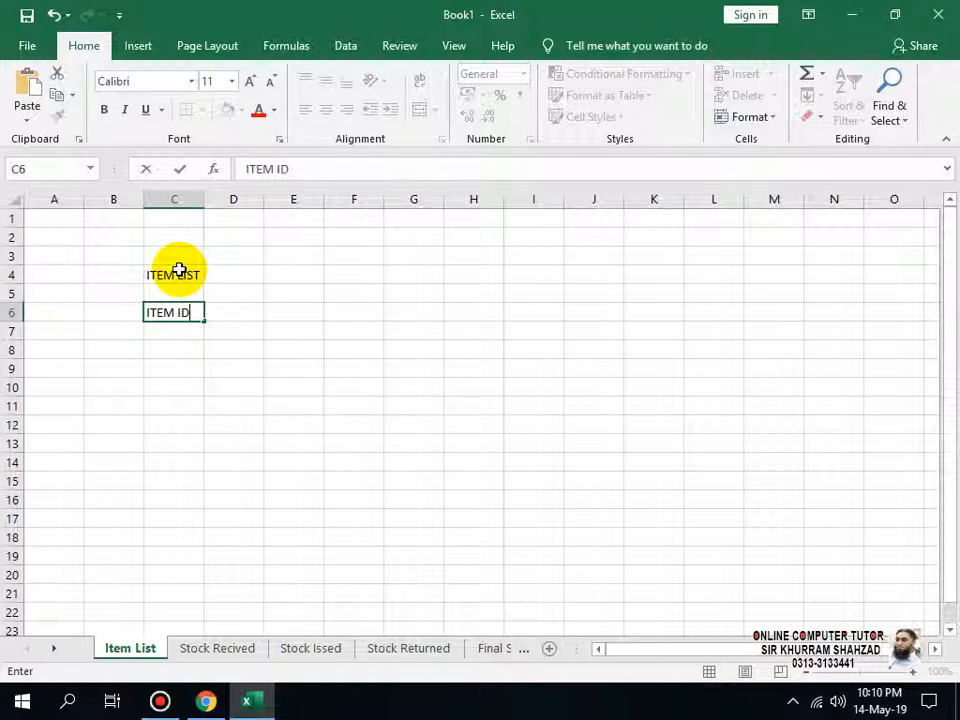
{"action": "key", "text": "Tab"}
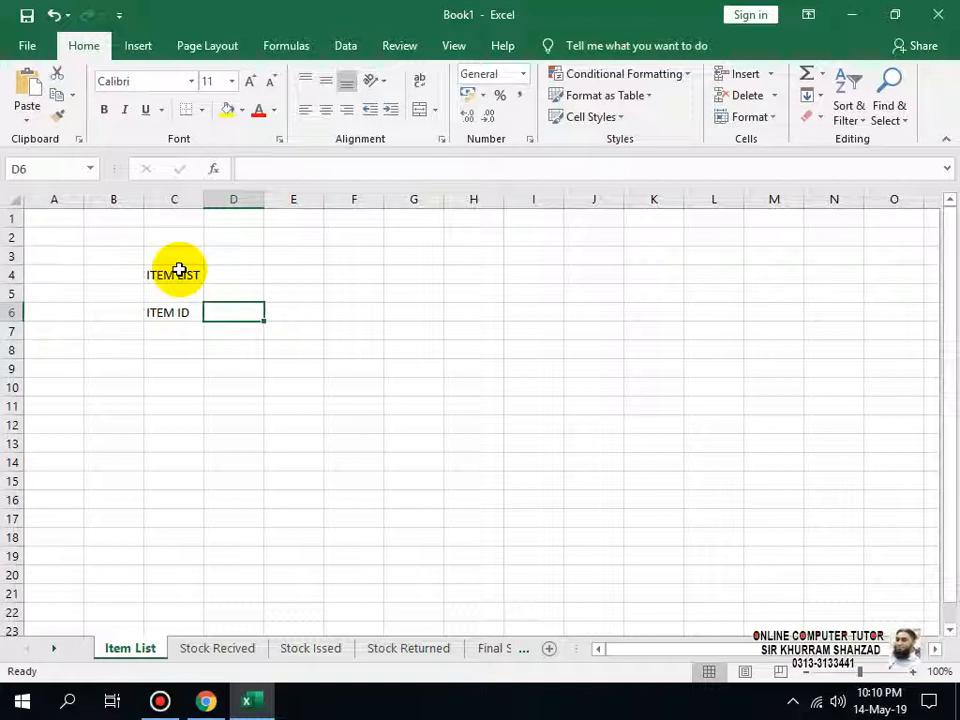
{"action": "type", "text": "I"}
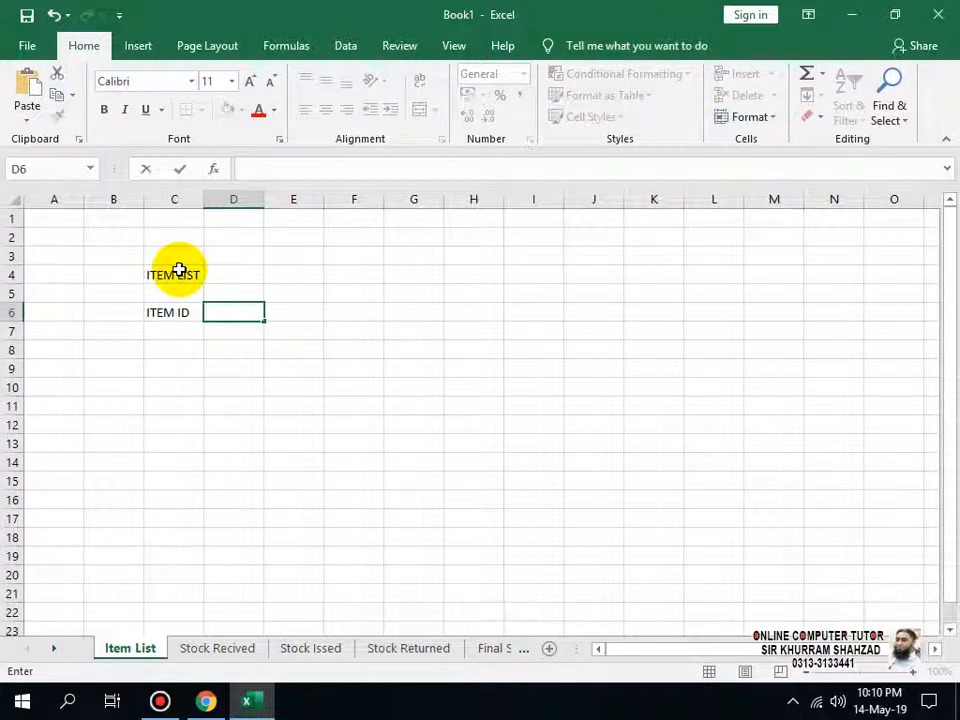
{"action": "key", "text": "Left"}
{"action": "key", "text": "Right"}
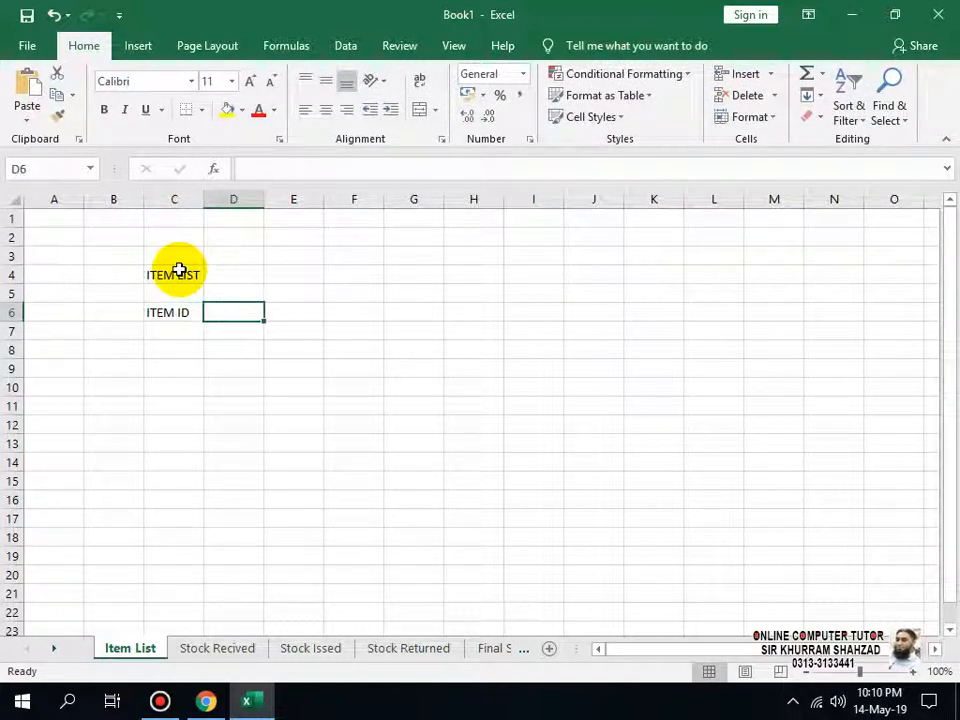
{"action": "type", "text": "ITEM NAM"}
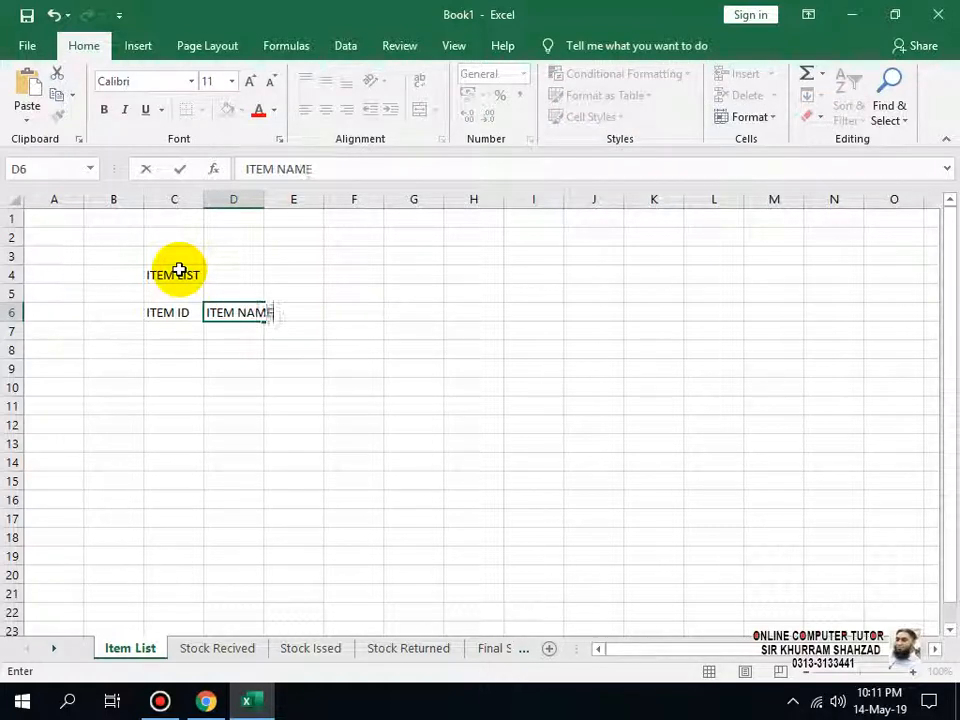
{"action": "type", "text": "E"}
{"action": "key", "text": "Up"}
{"action": "key", "text": "Down"}
{"action": "key", "text": "Right"}
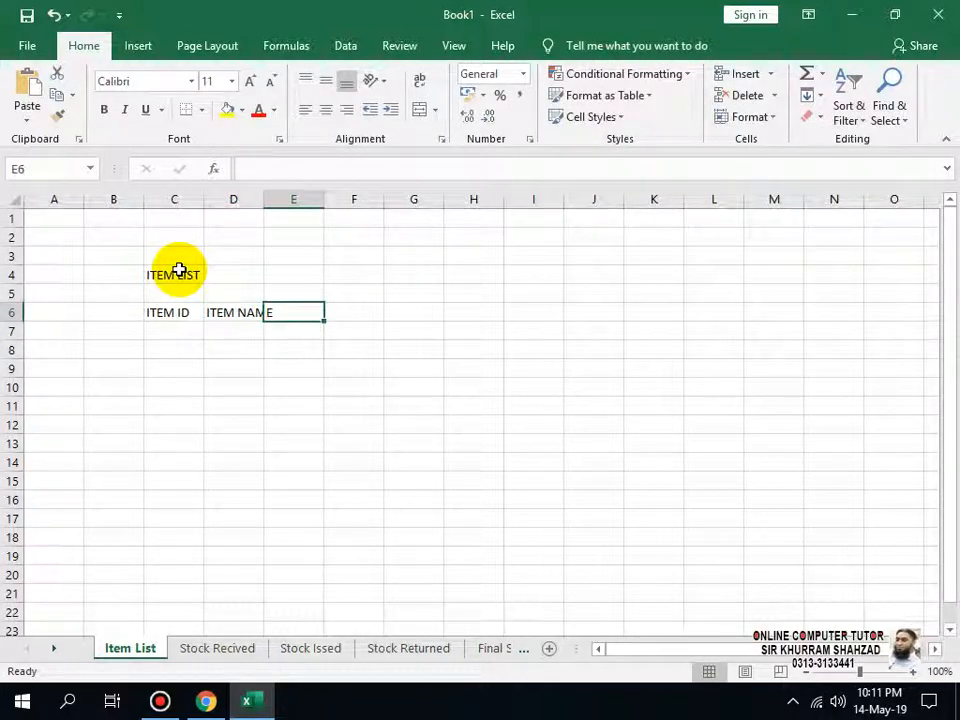
{"action": "type", "text": "UNIT PRICE"}
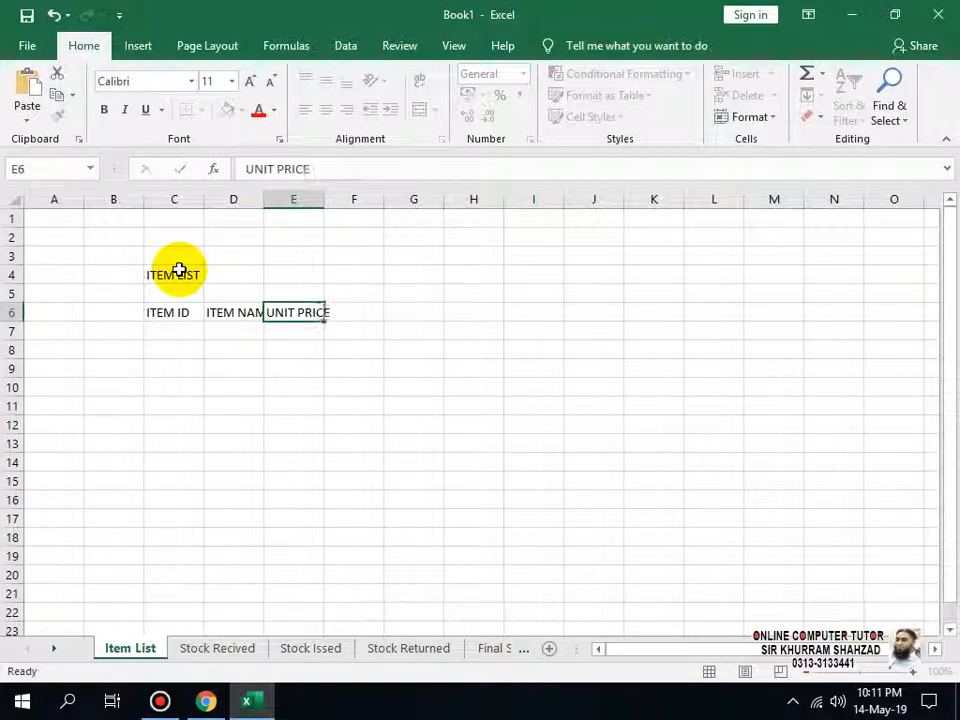
{"action": "key", "text": "Up"}
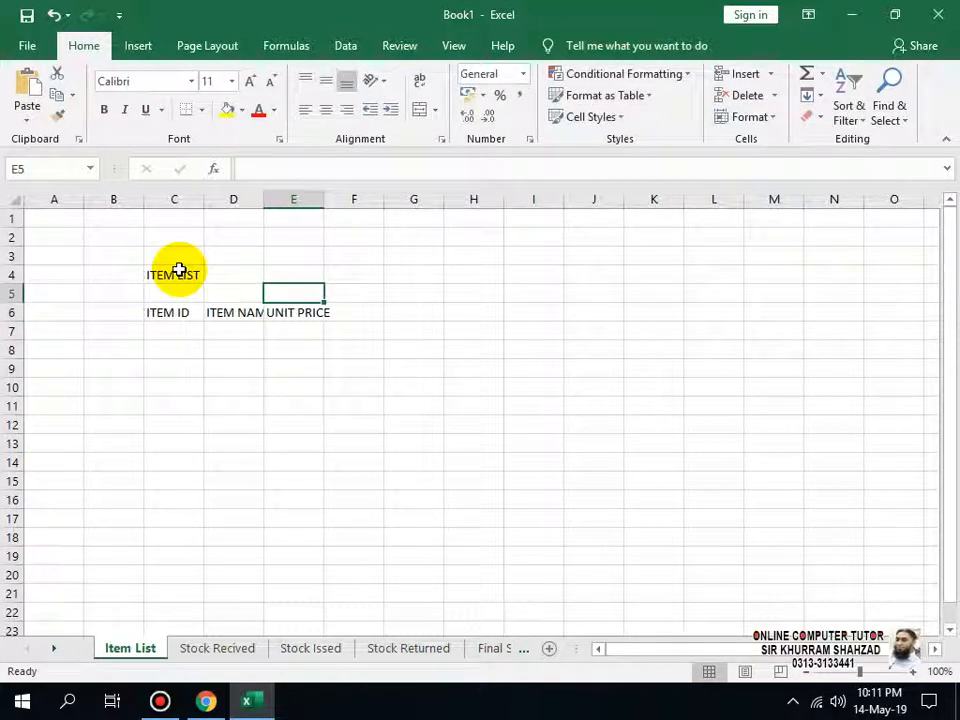
Widen columns D and E so the ITEM NAME and UNIT PRICE headers fit.
{"action": "left_click_drag", "start_coordinate": [262, 200], "coordinate": [364, 201]}
{"action": "left_click_drag", "start_coordinate": [424, 199], "coordinate": [450, 202]}
{"action": "left_click", "coordinate": [190, 333]}
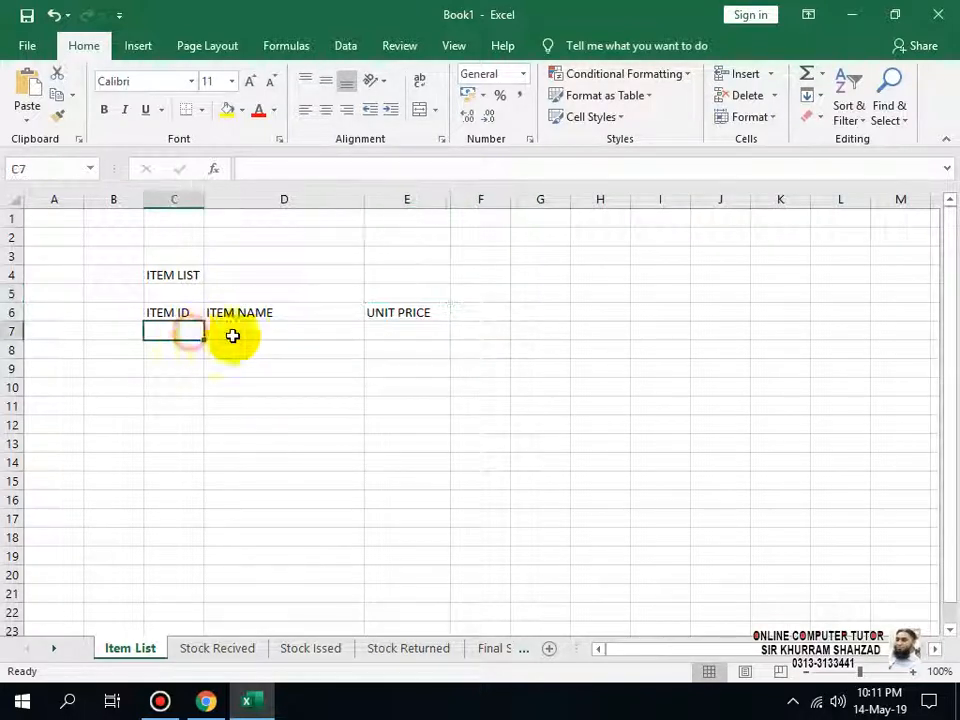
Enter the item names Keyboard, Mouse and Hard Disk in cells D7 to D9.
{"action": "left_click", "coordinate": [303, 336]}
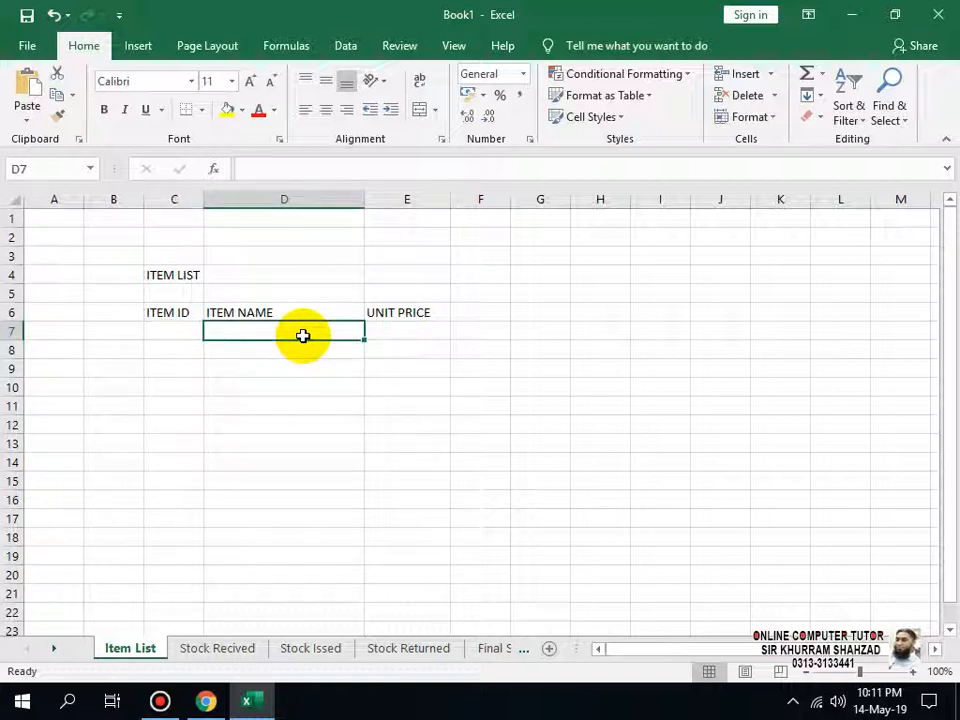
{"action": "type", "text": "s"}
{"action": "key", "text": "BackSpace"}
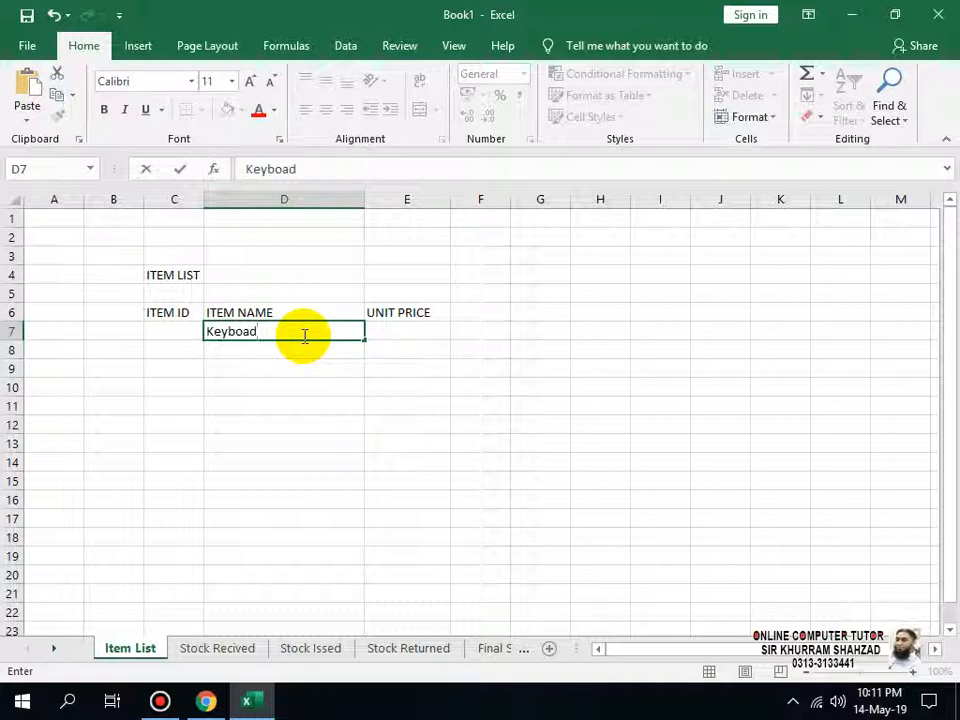
{"action": "type", "text": "Keyboard"}
{"action": "key", "text": "Return"}
{"action": "type", "text": "Mouse"}
{"action": "key", "text": "Return"}
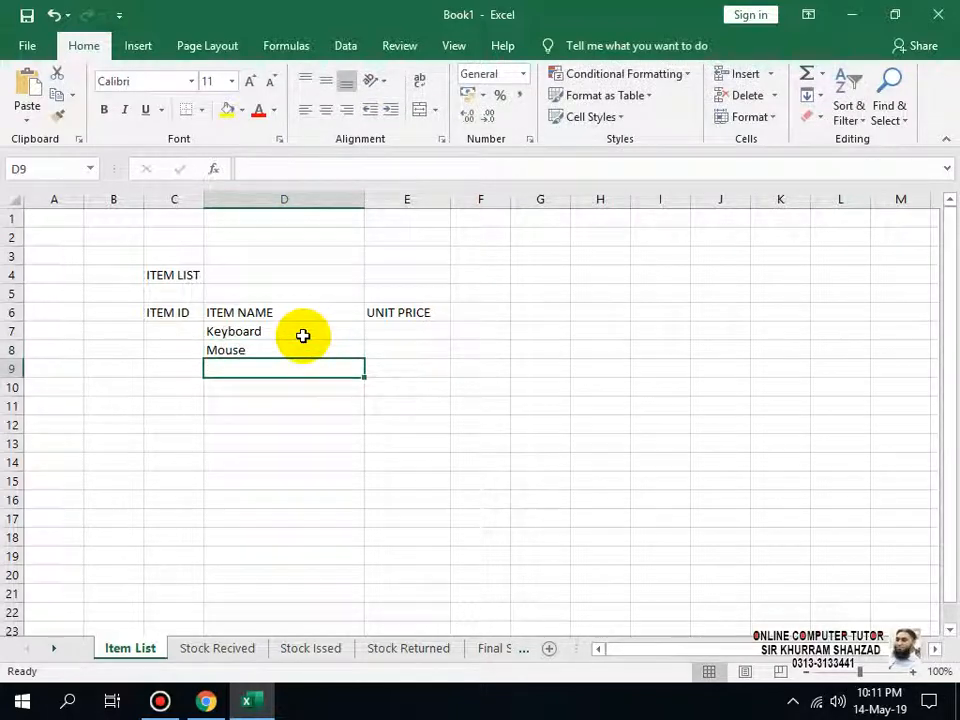
{"action": "type", "text": "Hard D"}
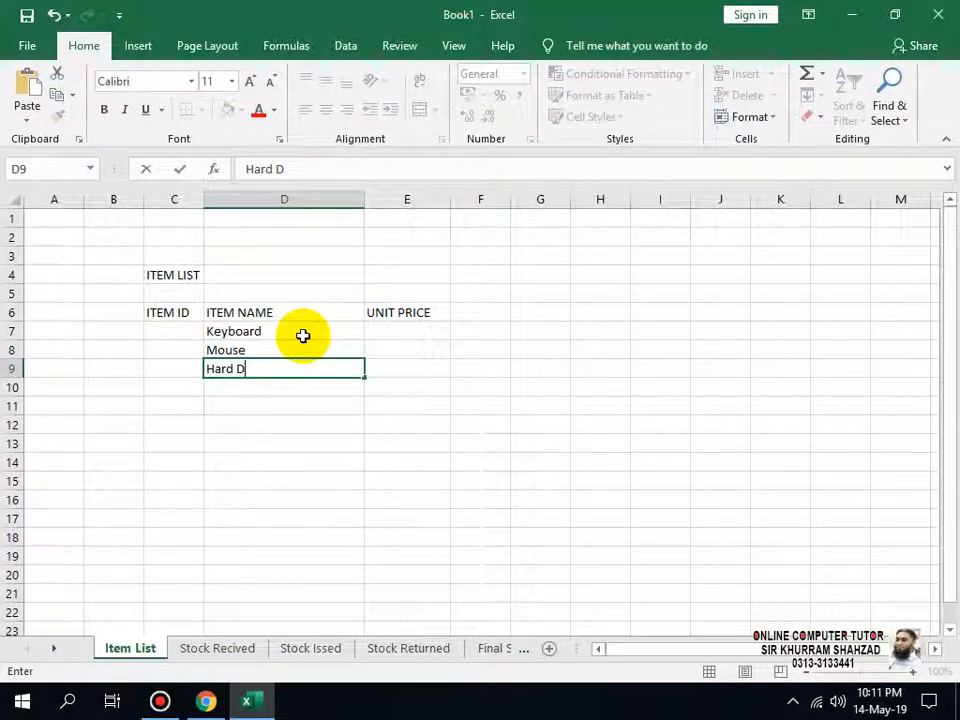
{"action": "type", "text": "isk"}
{"action": "key", "text": "Return"}
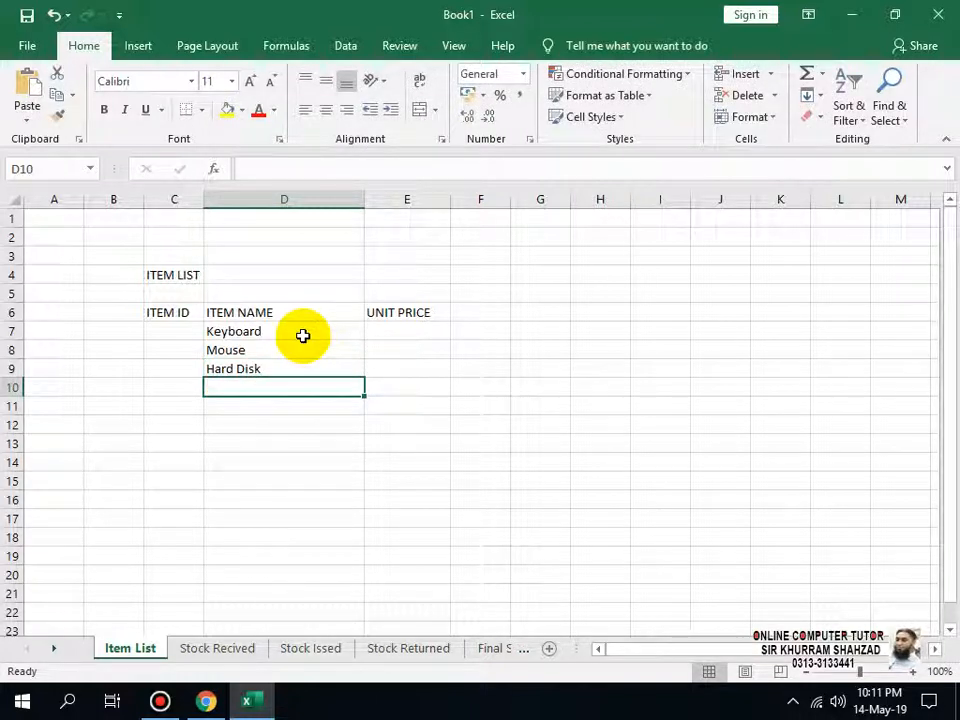
Enter the item names Webcam in D10 and USB 16GB in D11, with a space after USB.
{"action": "type", "text": "Webcam"}
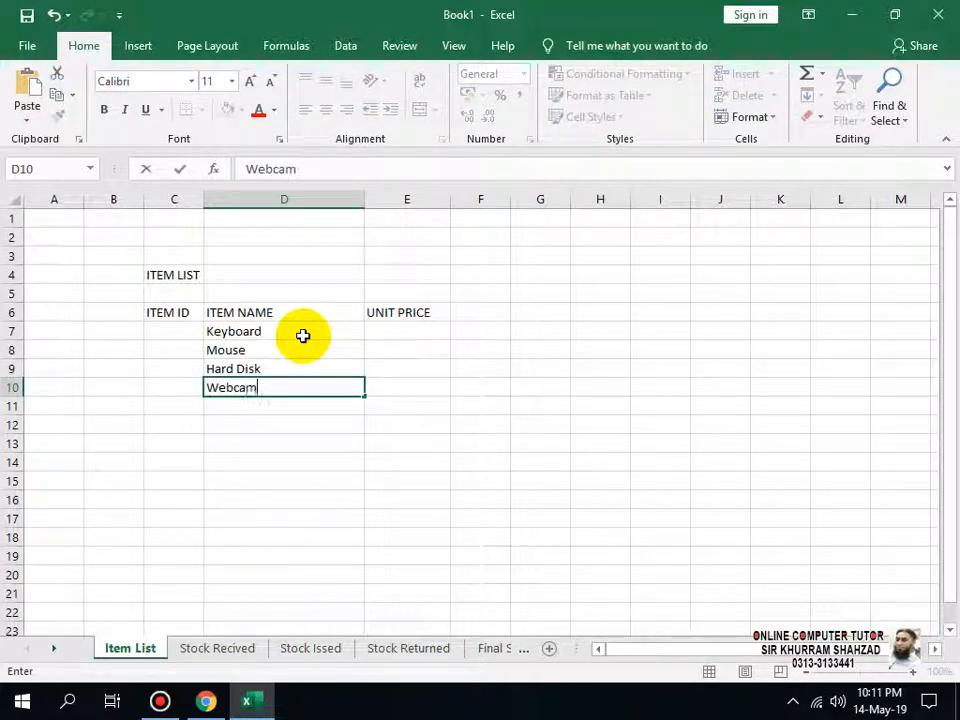
{"action": "key", "text": "Return"}
{"action": "type", "text": "U"}
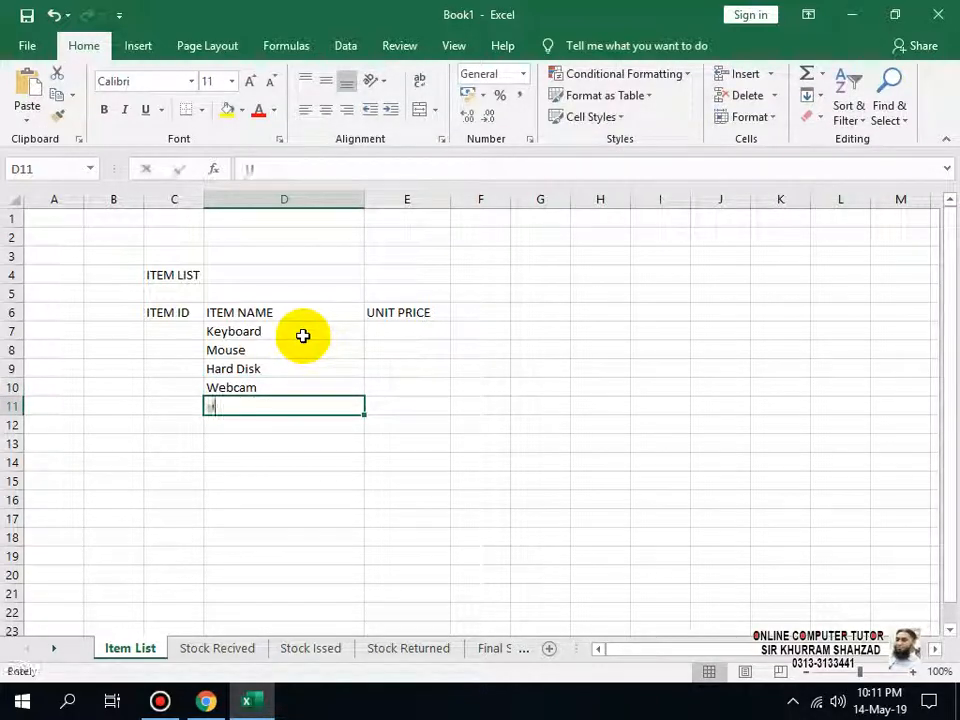
{"action": "type", "text": "SB16GB"}
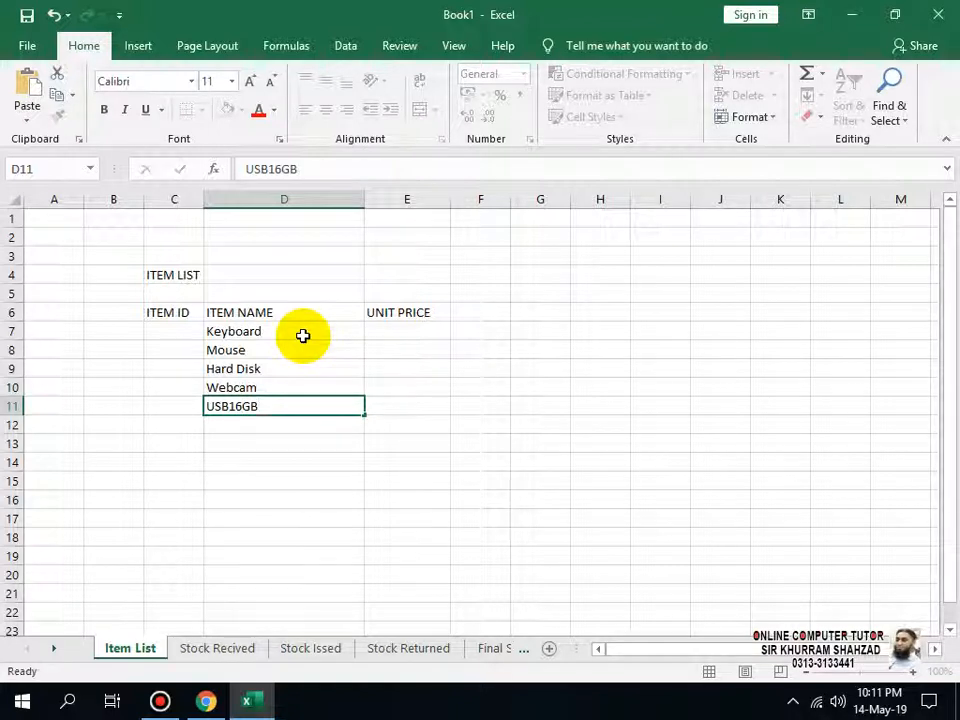
{"action": "key", "text": "F2"}
{"action": "key", "text": "Left"}
{"action": "key", "text": "Left"}
{"action": "key", "text": "Left"}
{"action": "key", "text": "Return"}
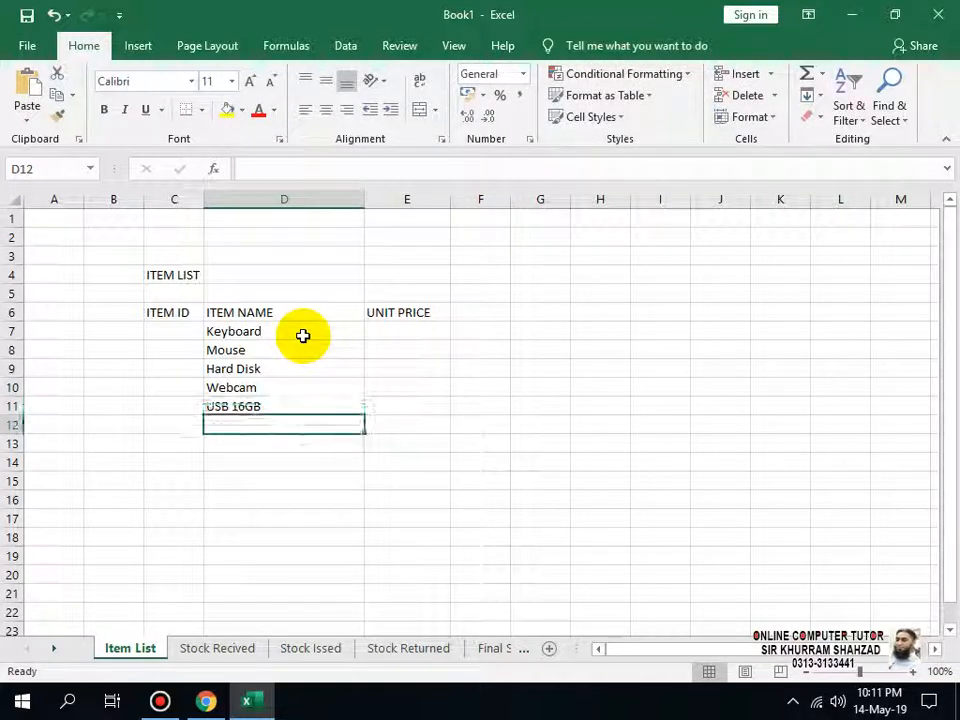
Add USB 32 GB and Ram in D12 and D13, and respace the entry in D11 to read USB 16 GB.
{"action": "type", "text": "USB 32"}
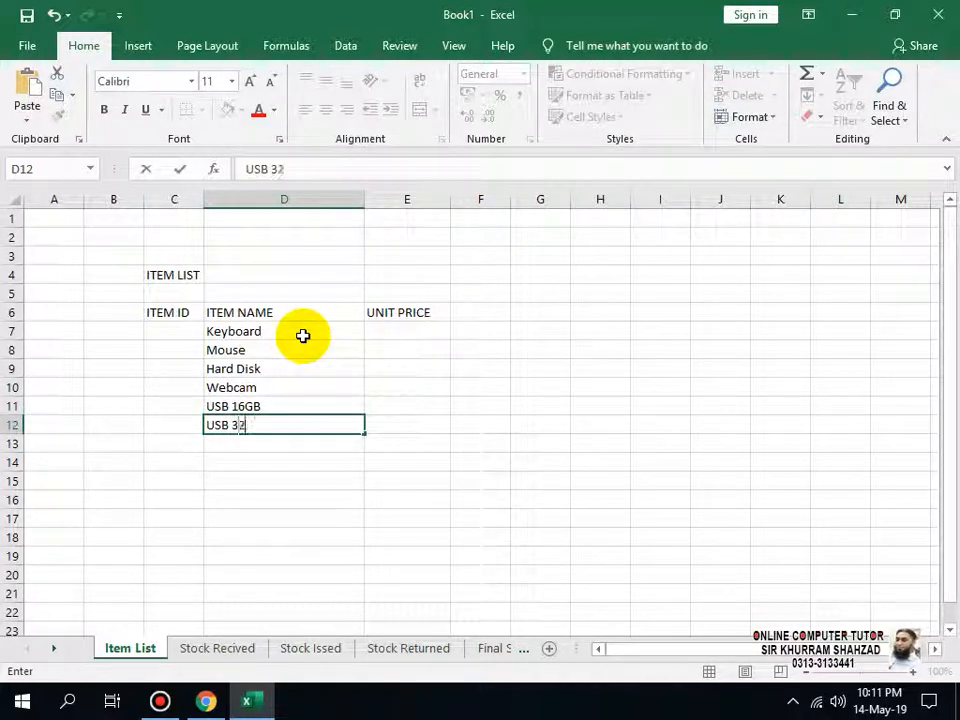
{"action": "type", "text": " GB"}
{"action": "key", "text": "Return"}
{"action": "key", "text": "Up"}
{"action": "key", "text": "Up"}
{"action": "key", "text": "F2"}
{"action": "key", "text": "Left"}
{"action": "key", "text": "Left"}
{"action": "key", "text": "Return"}
{"action": "key", "text": "Down"}
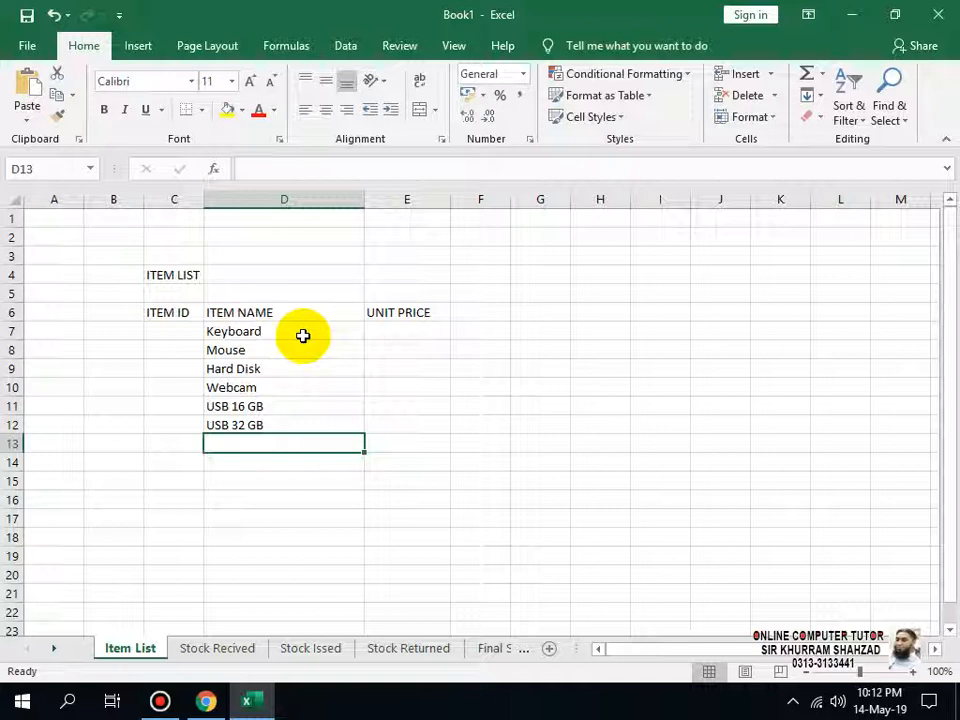
{"action": "type", "text": "RAm"}
{"action": "key", "text": "Return"}
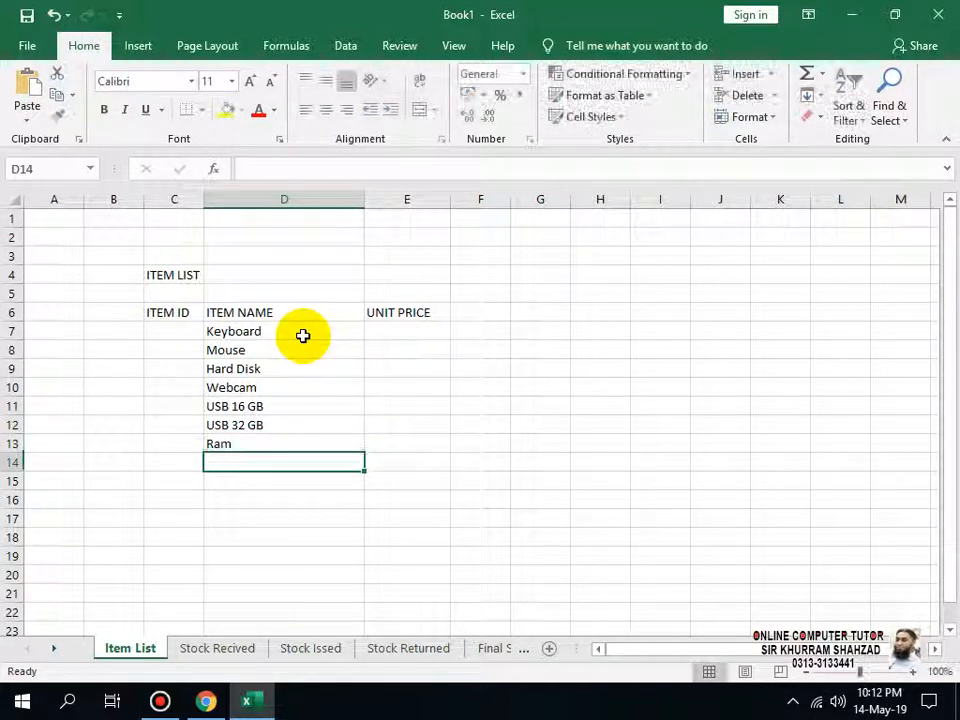
Enter the item ID K-00001 for Keyboard in cell C7.
{"action": "key", "text": "Up"}
{"action": "key", "text": "Up"}
{"action": "key", "text": "Up"}
{"action": "key", "text": "Up"}
{"action": "key", "text": "Up"}
{"action": "key", "text": "Up"}
{"action": "key", "text": "Left"}
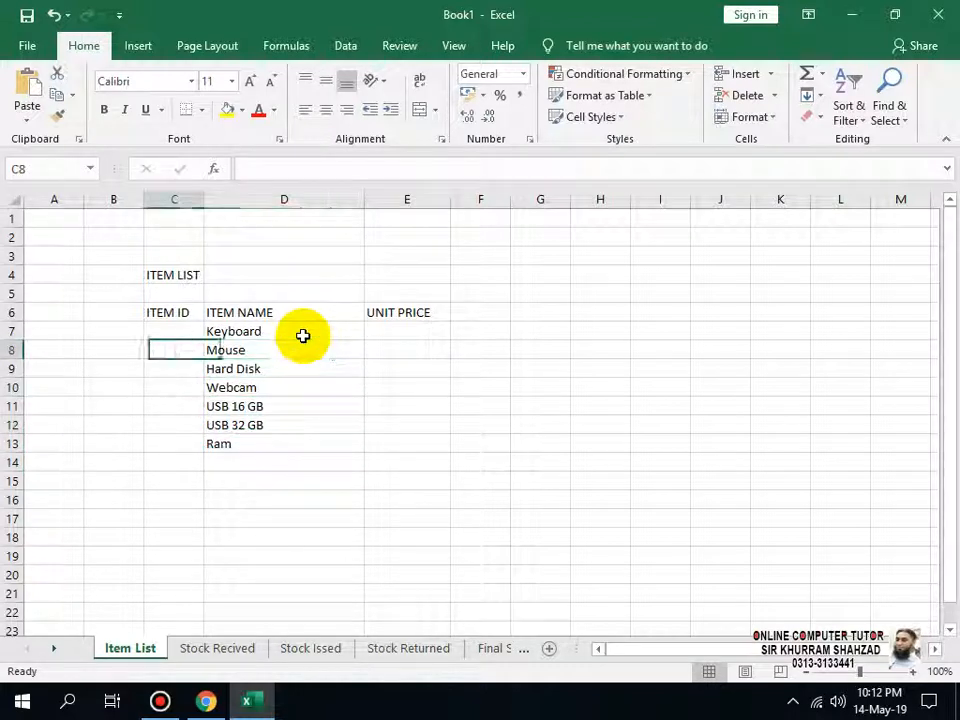
{"action": "key", "text": "Up"}
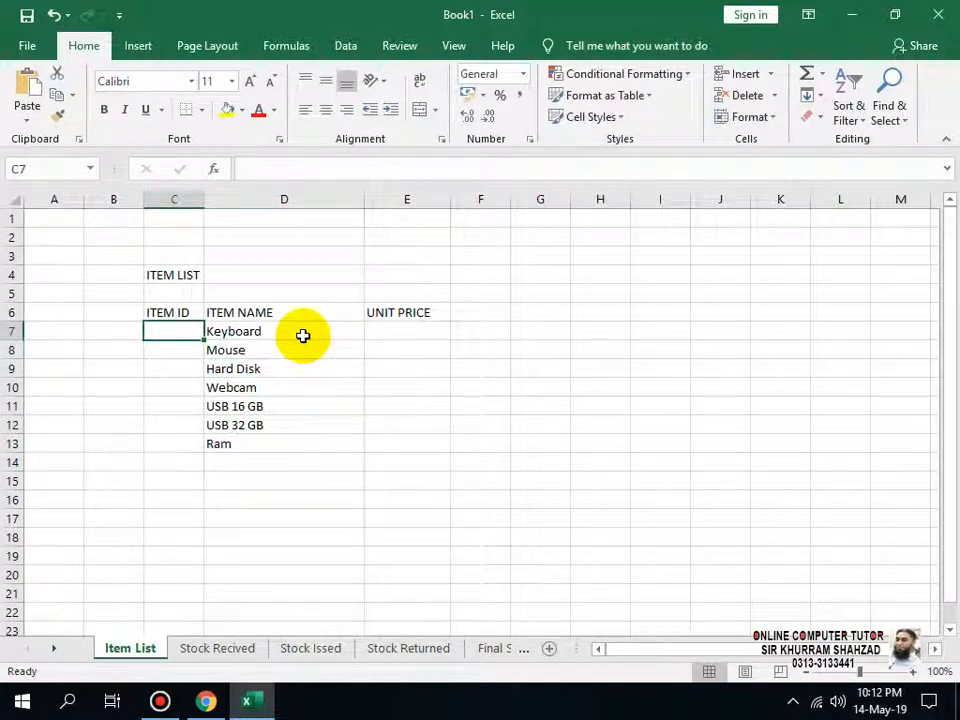
{"action": "type", "text": "K-"}
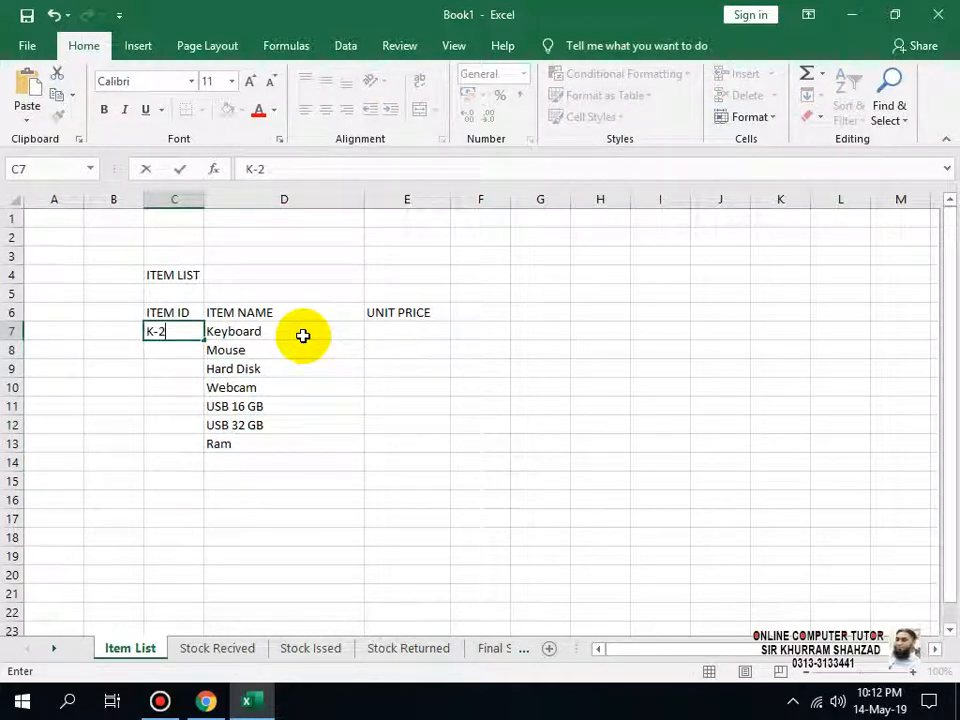
{"action": "type", "text": "00001"}
{"action": "key", "text": "Return"}
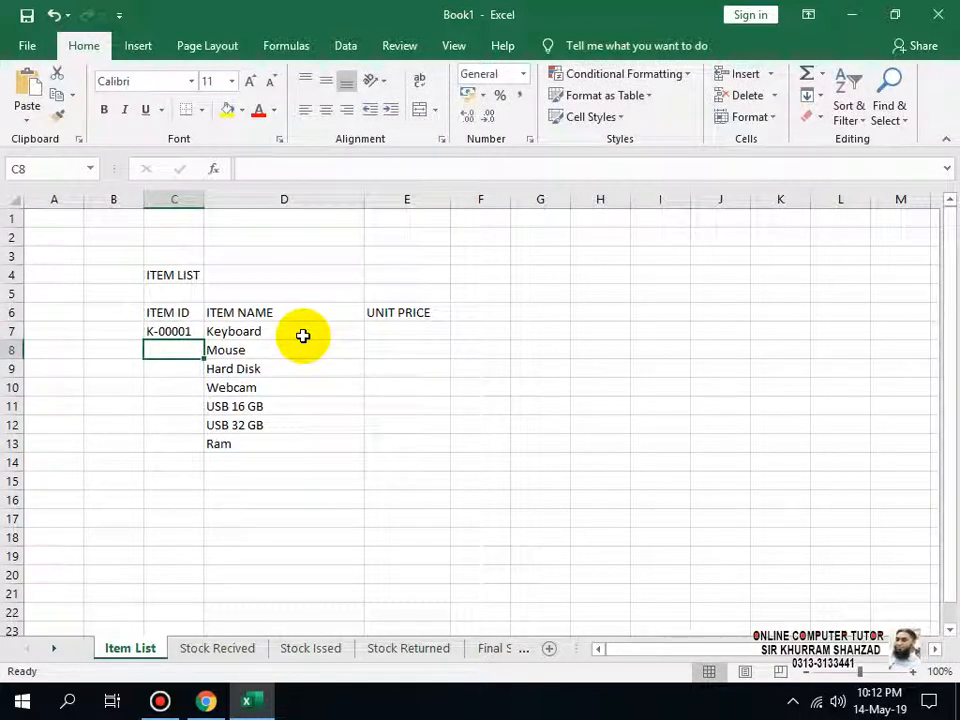
Enter M-00001 for Mouse in C8, accepting the suggested Flash Fill IDs below, and correct C8 to M-00002.
{"action": "type", "text": "K"}
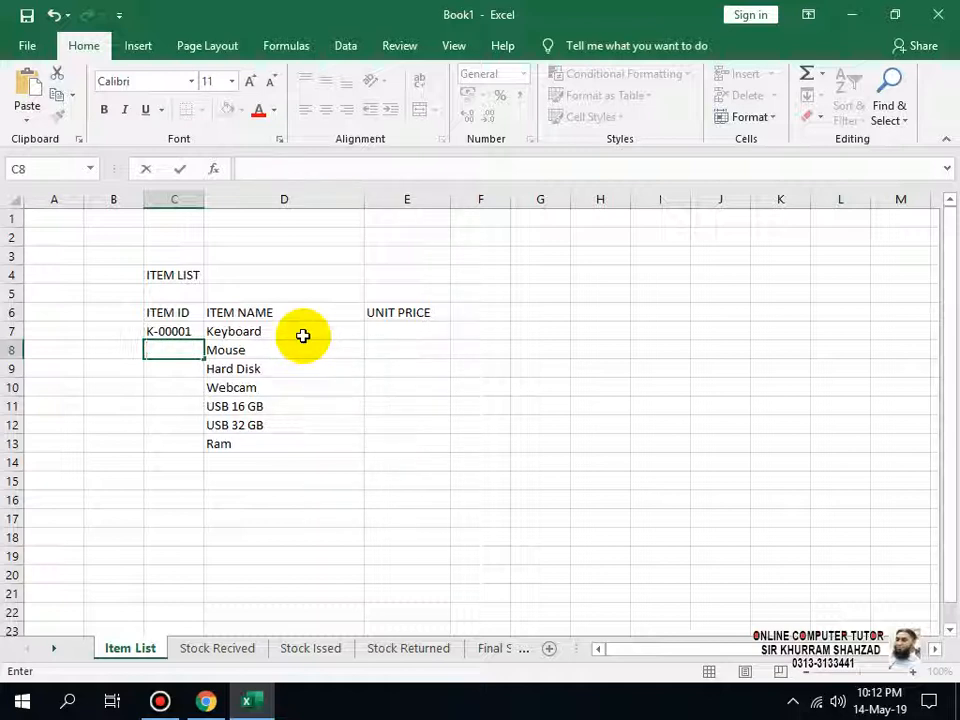
{"action": "type", "text": "M-00001"}
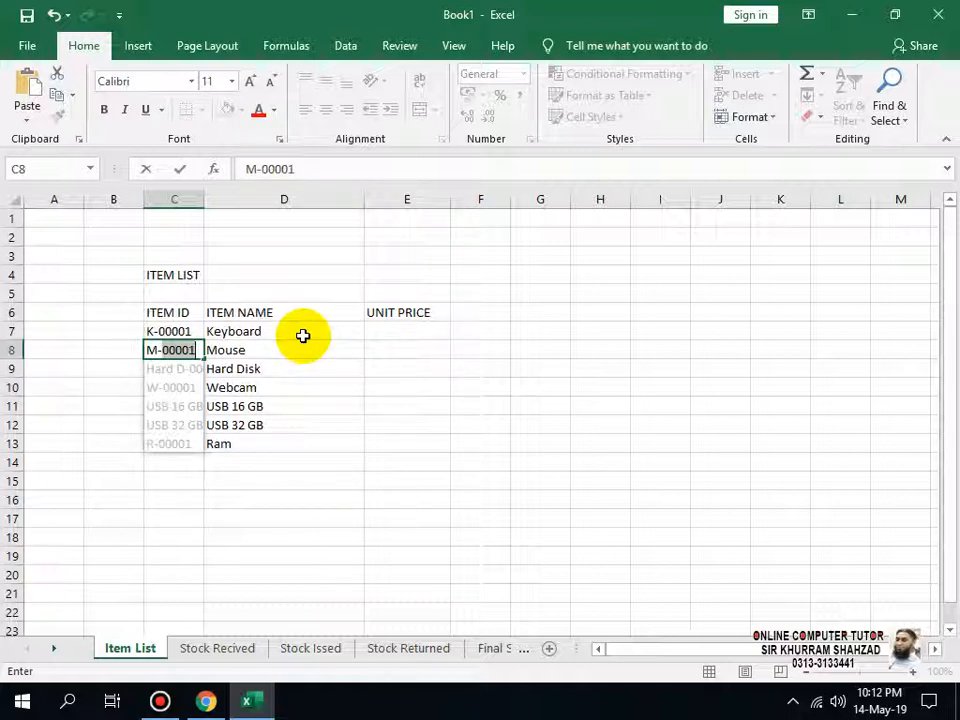
{"action": "key", "text": "Tab"}
{"action": "key", "text": "Left"}
{"action": "key", "text": "F2"}
{"action": "key", "text": "BackSpace"}
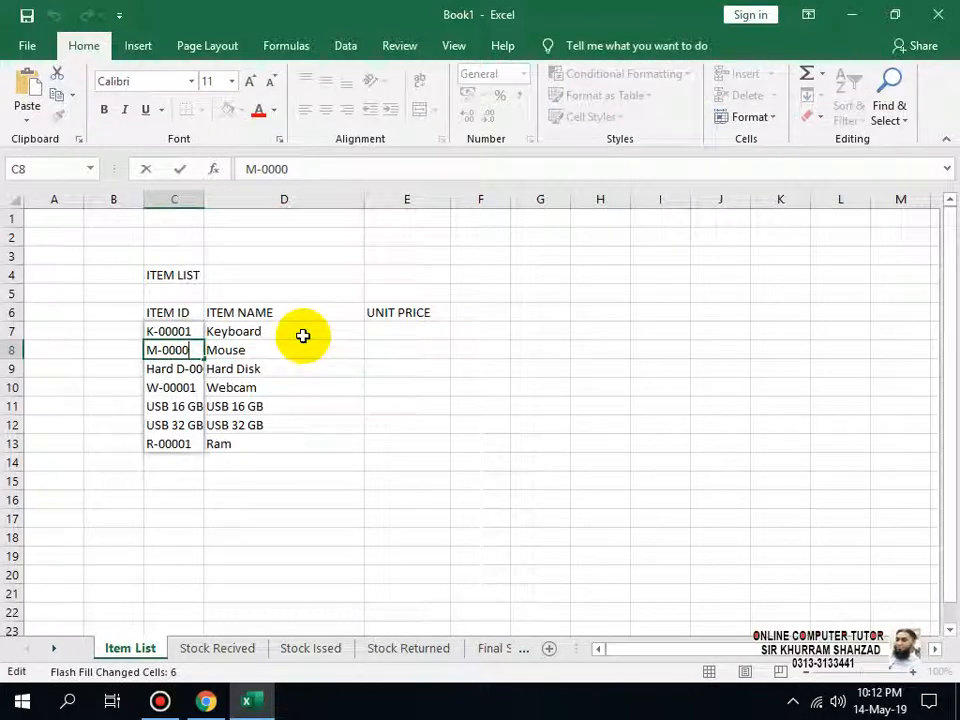
{"action": "type", "text": "2"}
{"action": "key", "text": "Return"}
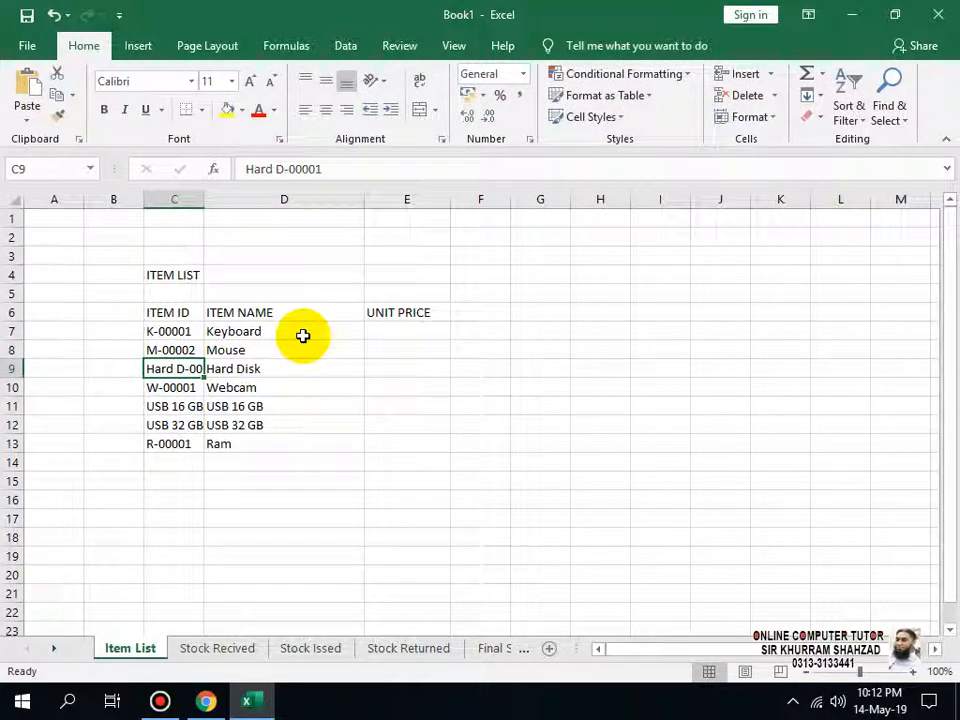
Clear the Flash Fill item IDs from cells C9 to C13.
{"action": "key", "text": "shift+Down"}
{"action": "key", "text": "shift+Down"}
{"action": "key", "text": "shift+Down"}
{"action": "key", "text": "shift+Down"}
{"action": "key", "text": "Delete"}
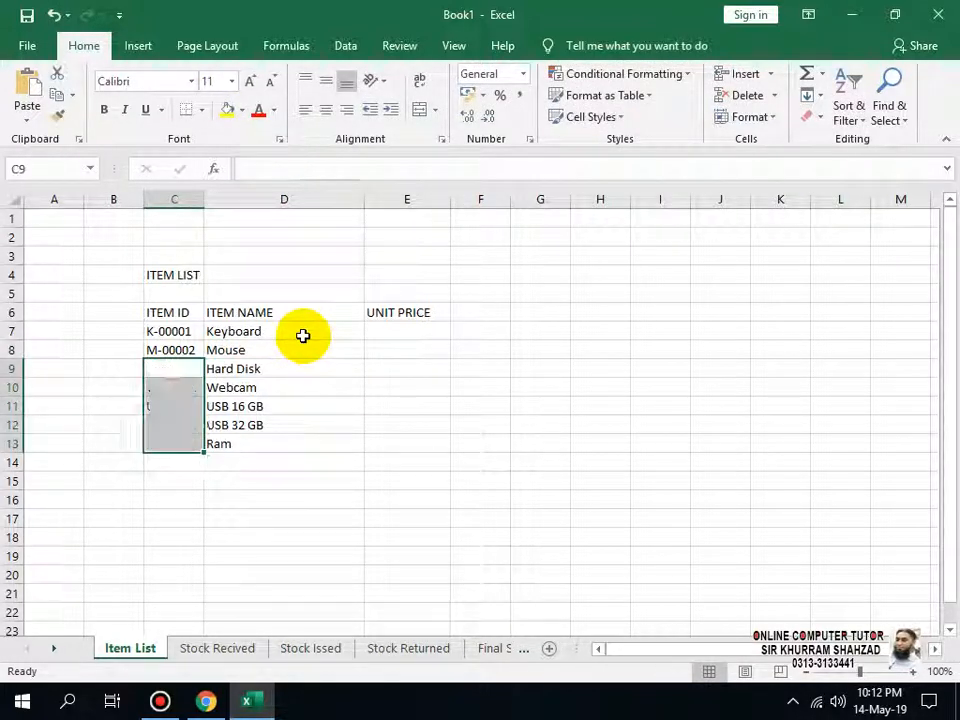
{"action": "key", "text": "Down"}
{"action": "key", "text": "Up"}
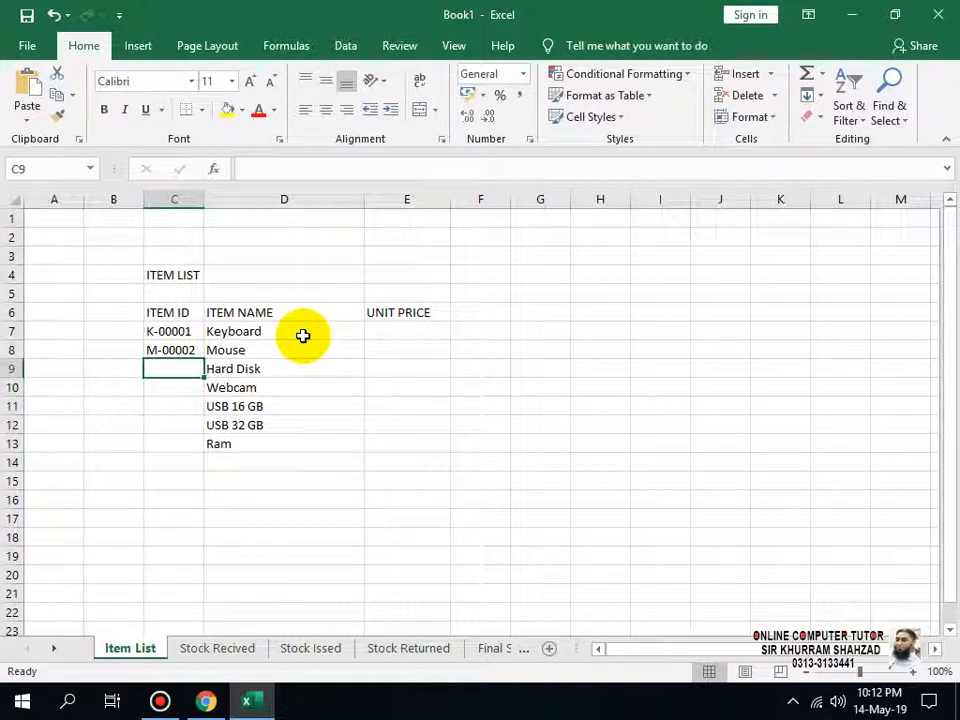
Enter the item ID H-00003 for Hard Disk in cell C9.
{"action": "type", "text": "H"}
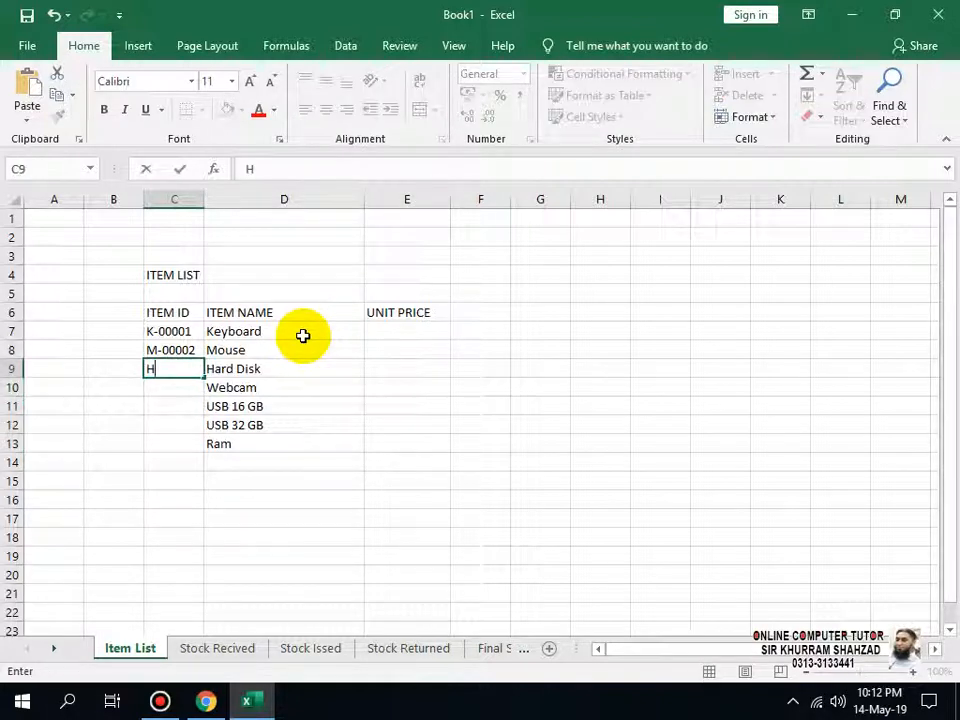
{"action": "type", "text": "-00003"}
{"action": "key", "text": "Return"}
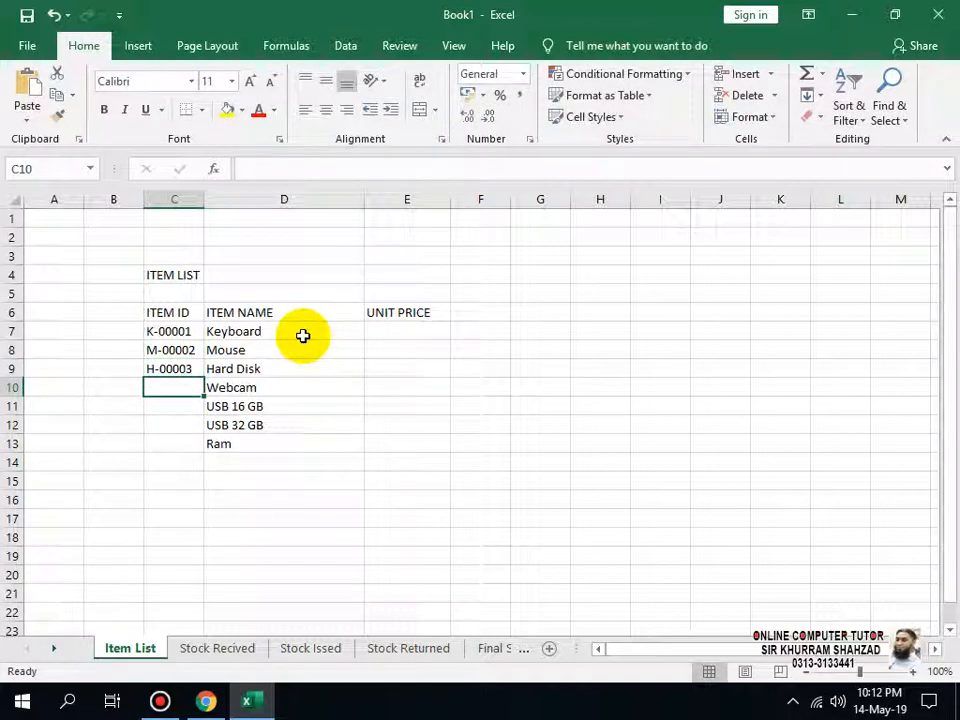
Enter W-00003 for Webcam in C10, accepting the suggested Flash Fill IDs below, and correct C10 to W-00004.
{"action": "type", "text": "W-00003"}
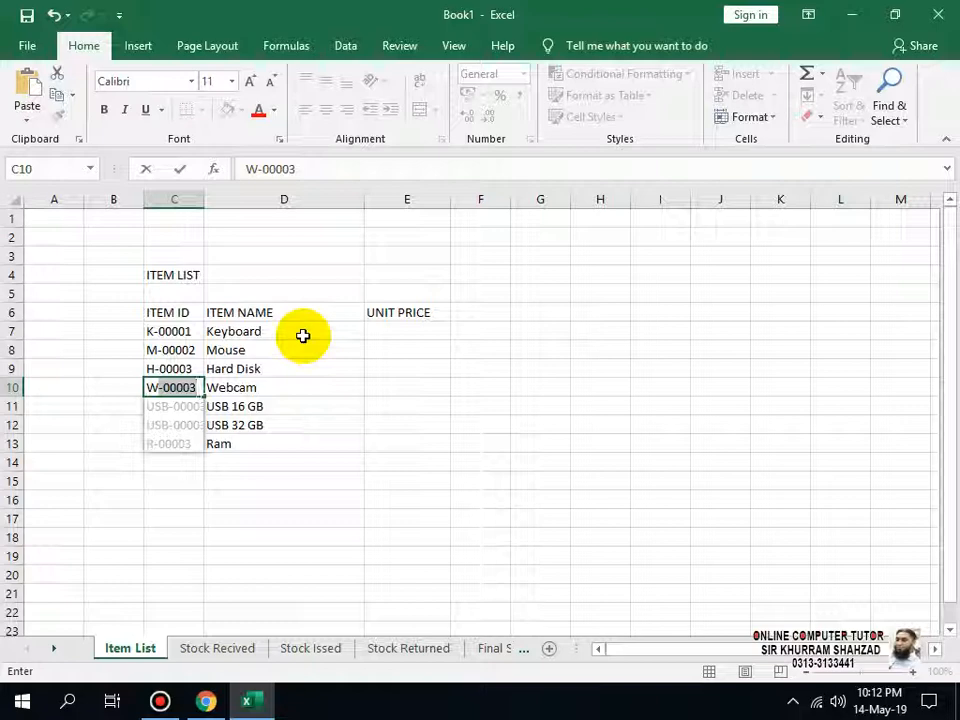
{"action": "key", "text": "Tab"}
{"action": "key", "text": "Left"}
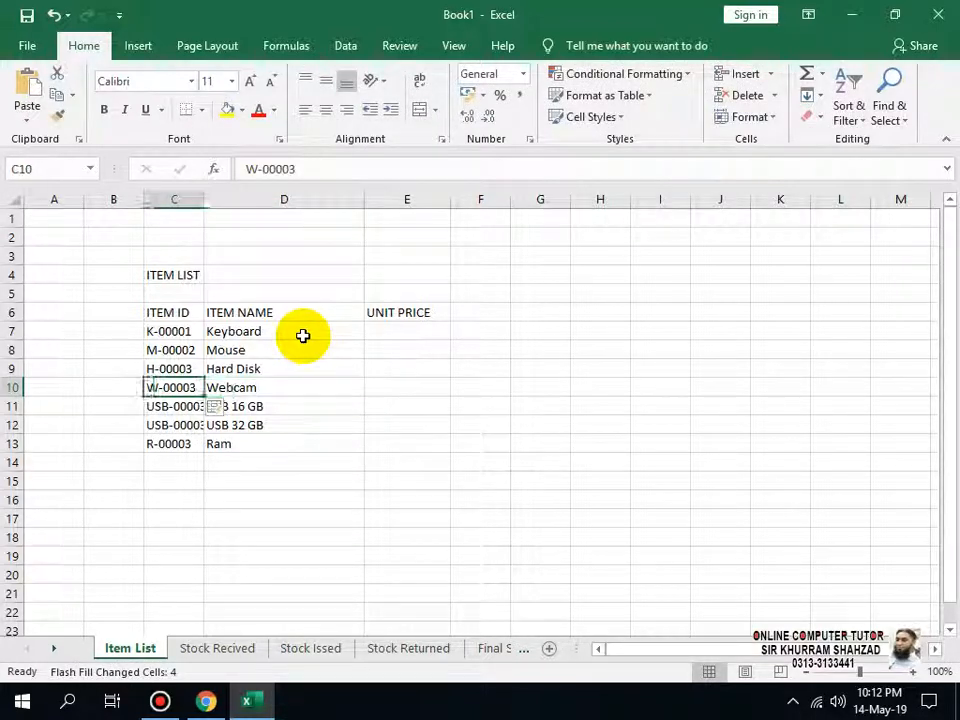
{"action": "key", "text": "F2"}
{"action": "key", "text": "BackSpace"}
{"action": "type", "text": "4"}
{"action": "key", "text": "Return"}
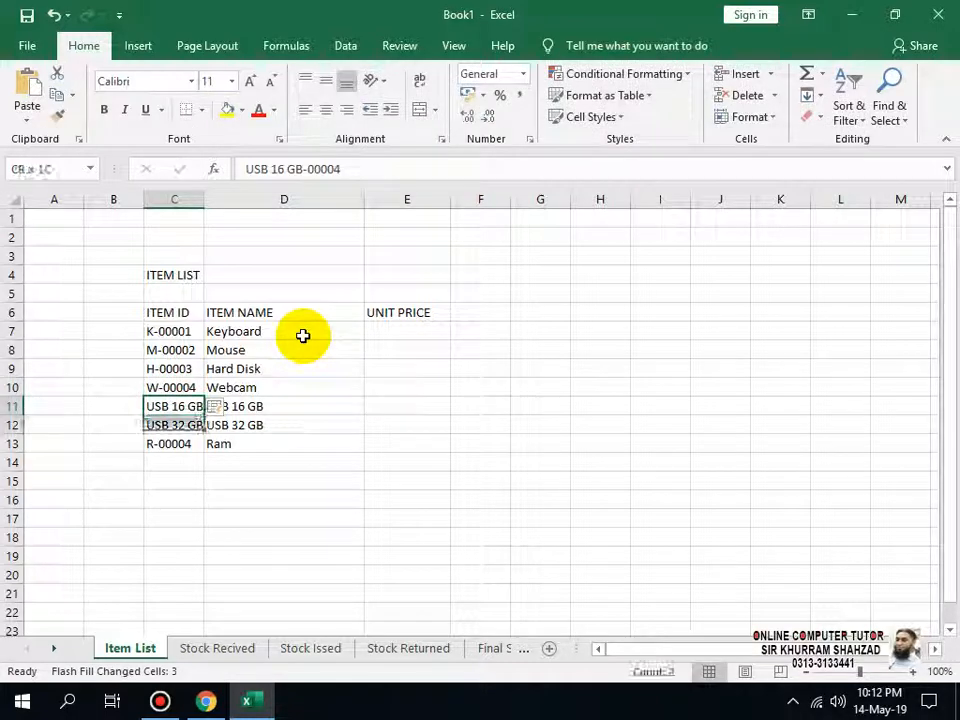
Clear the Flash Fill item IDs from cells C11 to C13.
{"action": "key", "text": "shift+Down"}
{"action": "key", "text": "shift+Down"}
{"action": "key", "text": "Delete"}
{"action": "key", "text": "Up"}
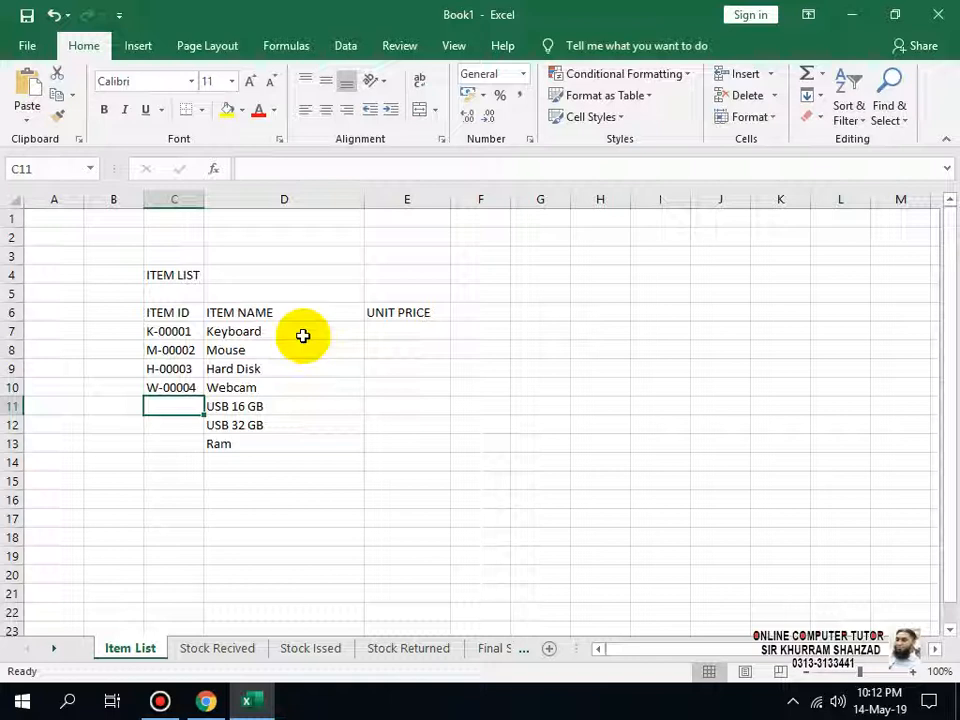
Enter the item IDs U16-00005, U32-00006 and R-00007 in C11 to C13, and autofit the width of column C.
{"action": "type", "text": "U16-0000"}
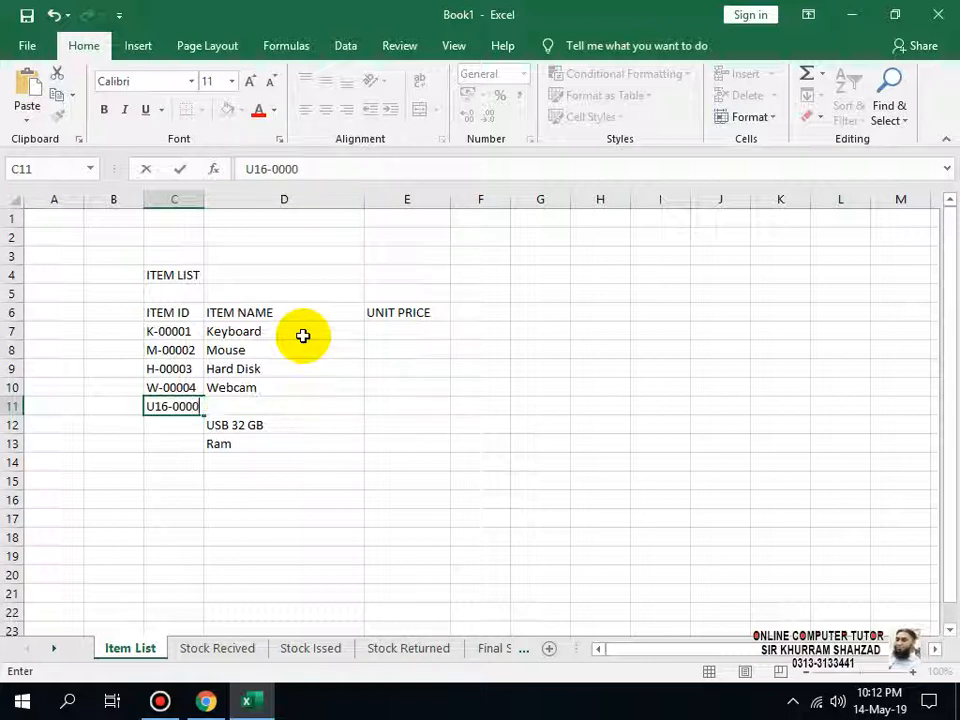
{"action": "type", "text": "5"}
{"action": "key", "text": "Return"}
{"action": "type", "text": "U-"}
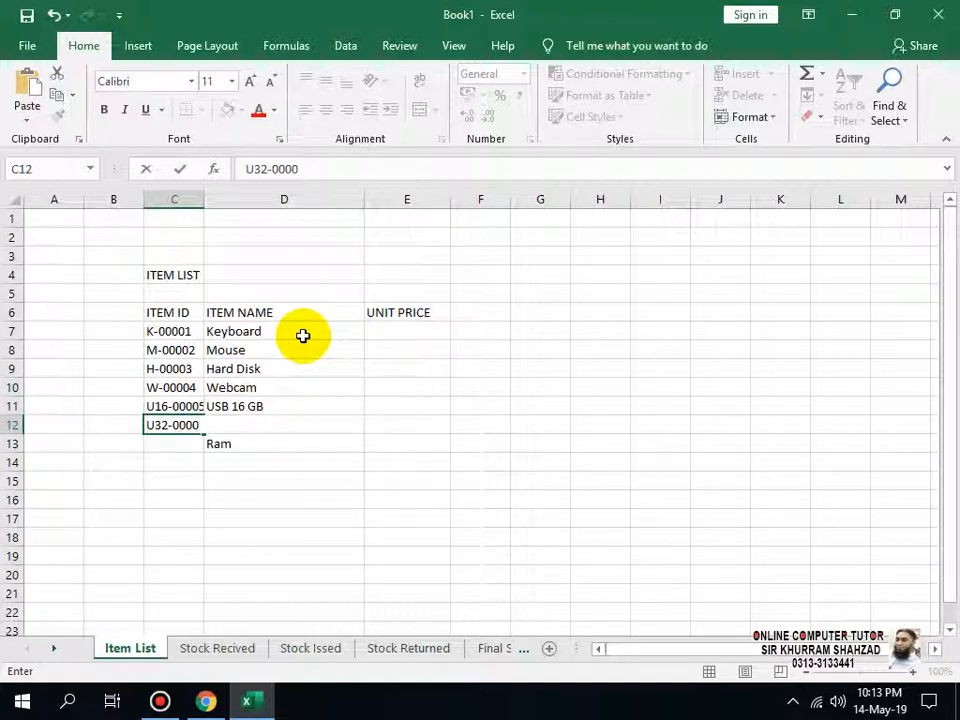
{"action": "type", "text": "6"}
{"action": "key", "text": "Return"}
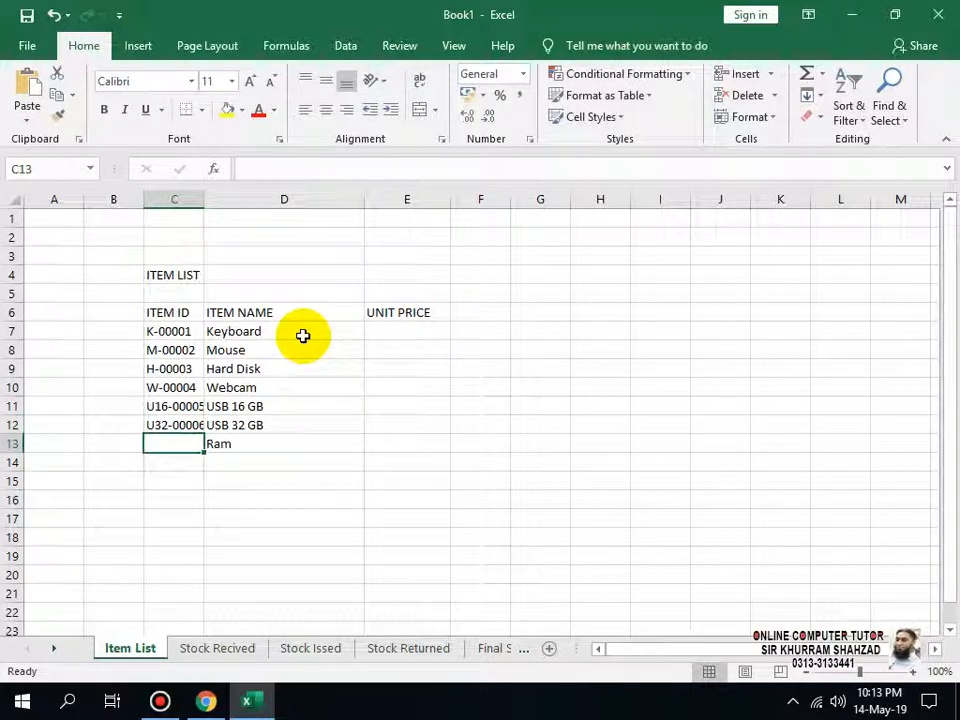
{"action": "type", "text": "R-00007"}
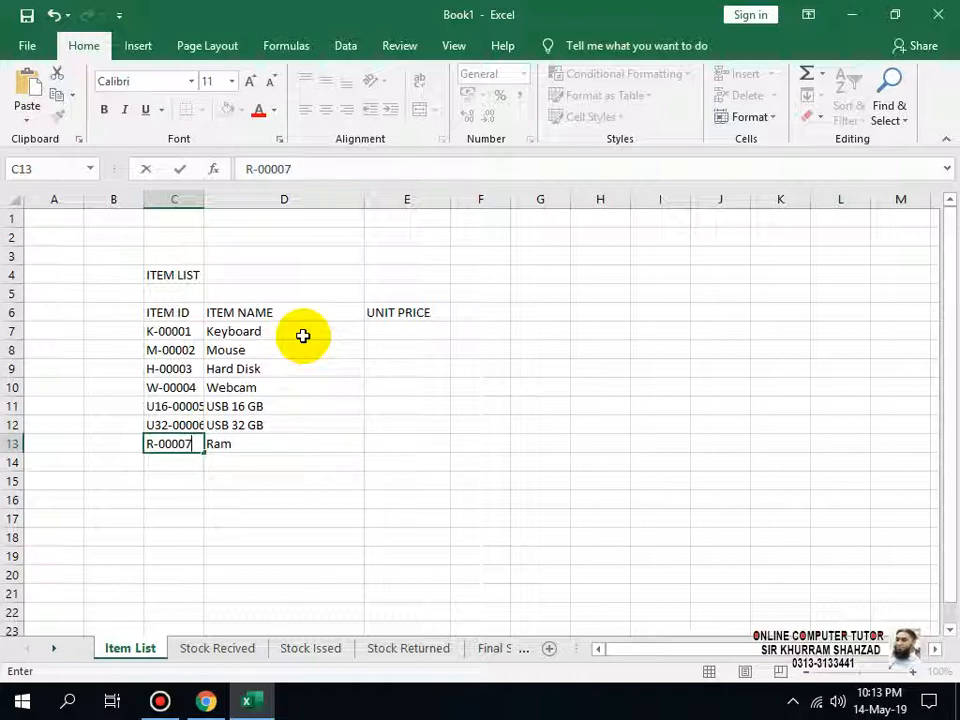
{"action": "key", "text": "Return"}
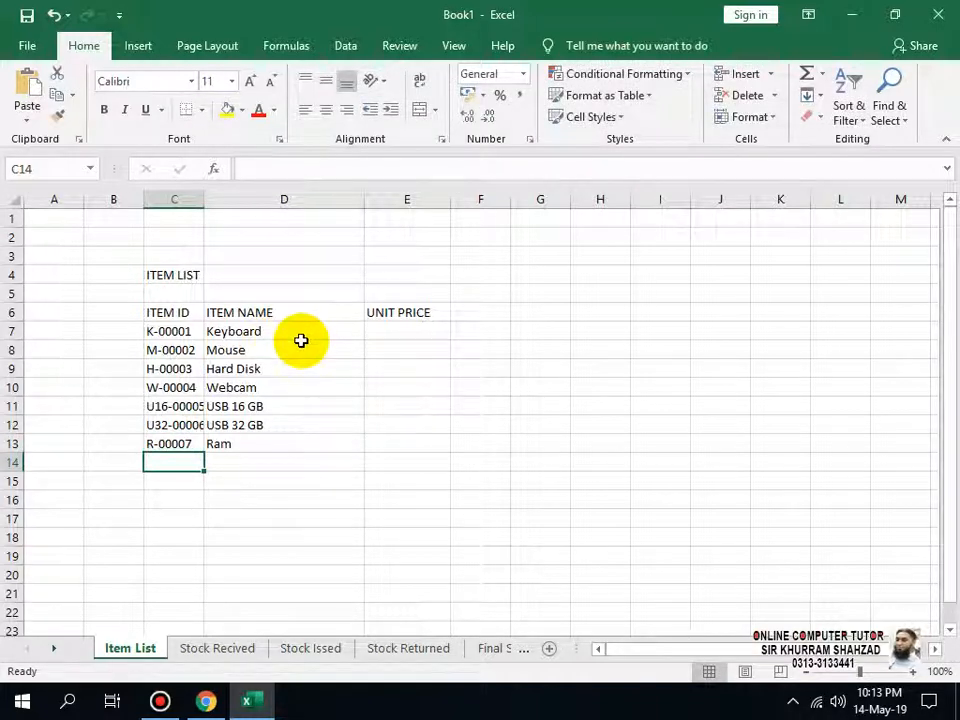
{"action": "double_click", "coordinate": [204, 198]}
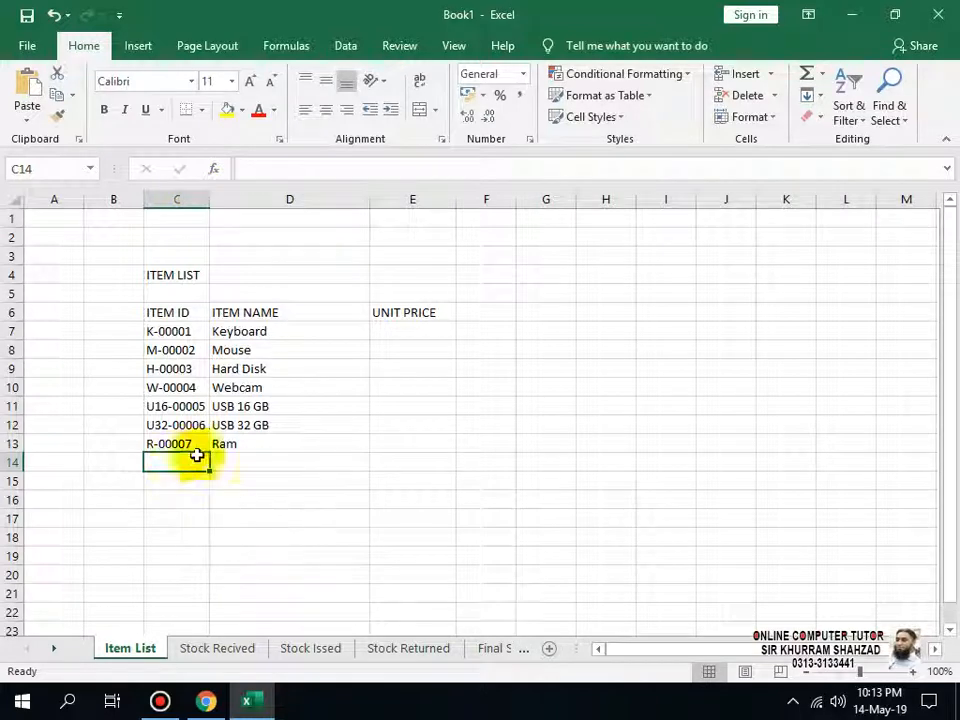
Enter the unit prices 250, 200, 1500 and 950 for Keyboard, Mouse, Hard Disk and Webcam in E7 to E10.
{"action": "left_click", "coordinate": [409, 328]}
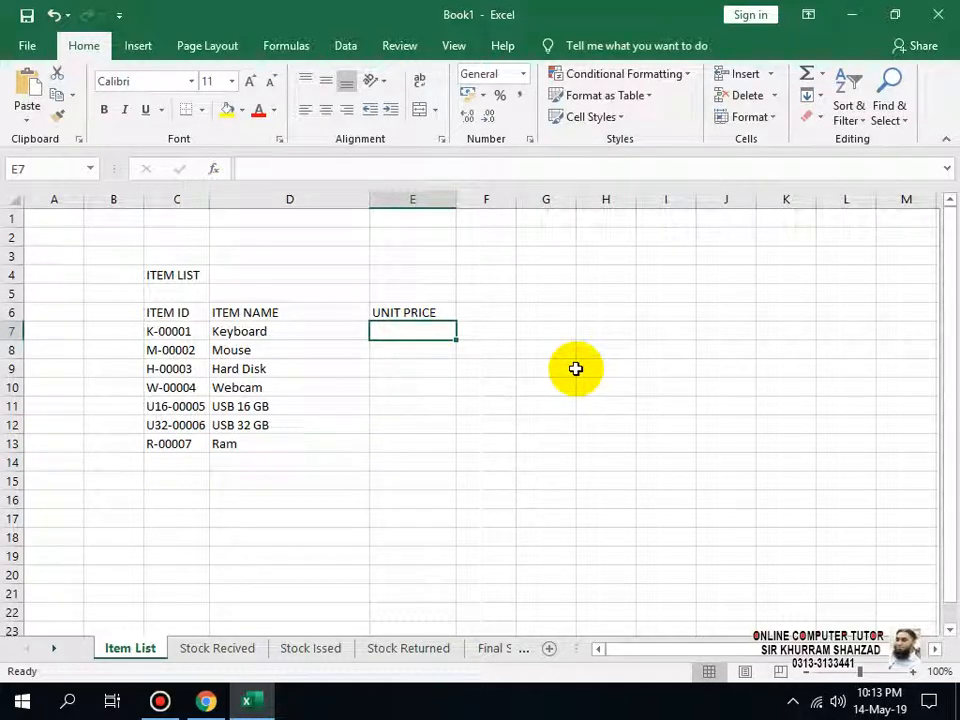
{"action": "type", "text": "250"}
{"action": "key", "text": "Return"}
{"action": "type", "text": "200"}
{"action": "key", "text": "Return"}
{"action": "type", "text": "1500"}
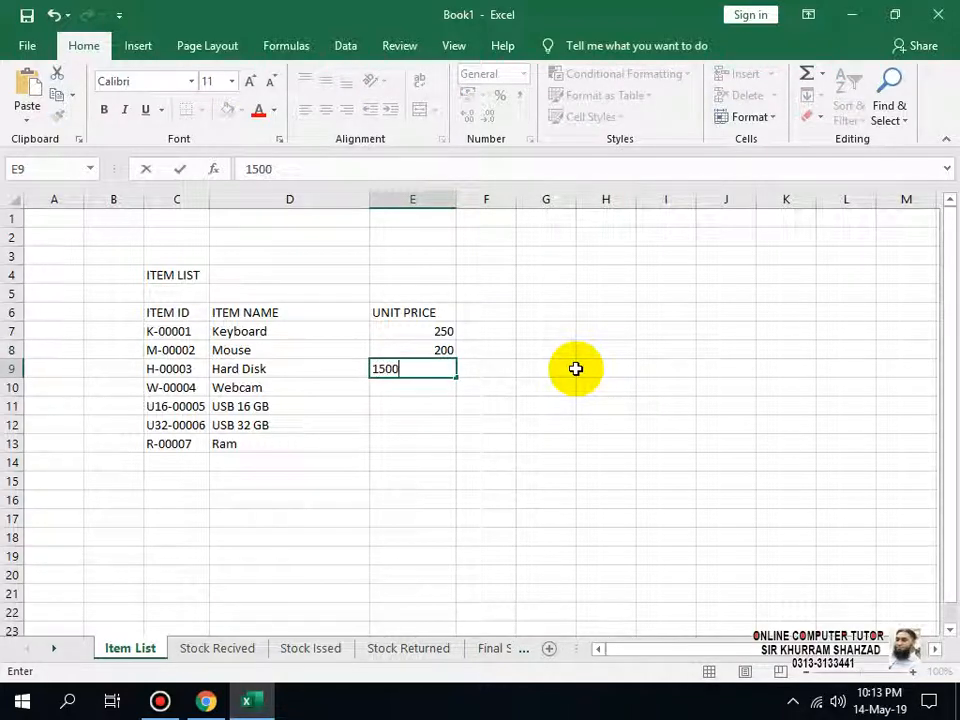
{"action": "key", "text": "Return"}
{"action": "type", "text": "950"}
{"action": "key", "text": "Return"}
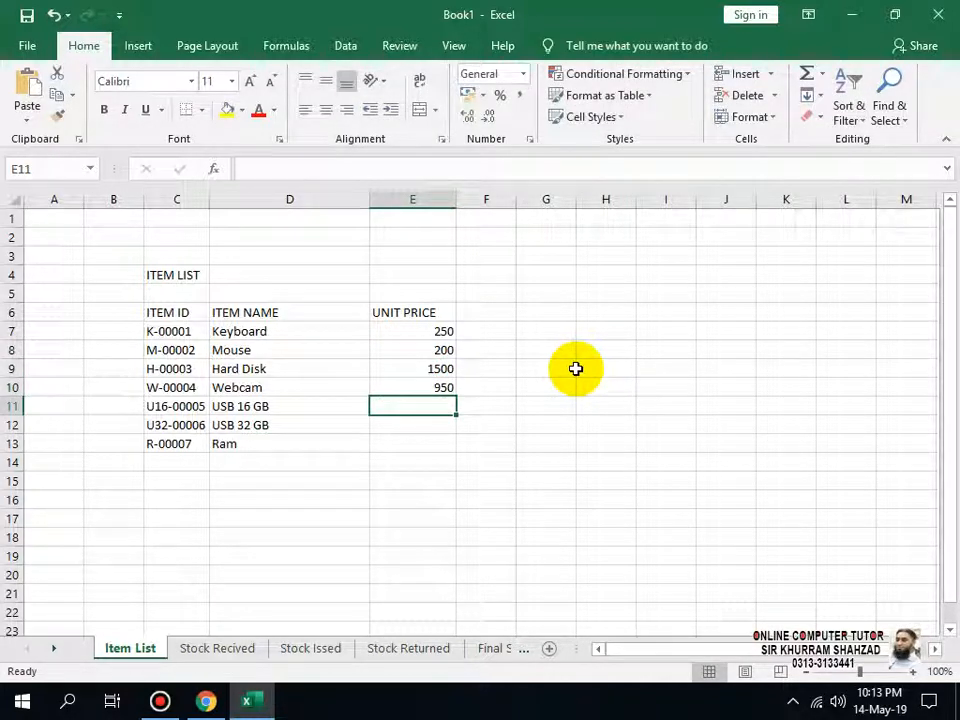
Enter the unit prices 550, 850 and 1200 for USB 16 GB, USB 32 GB and Ram in E11 to E13.
{"action": "type", "text": "550"}
{"action": "key", "text": "Return"}
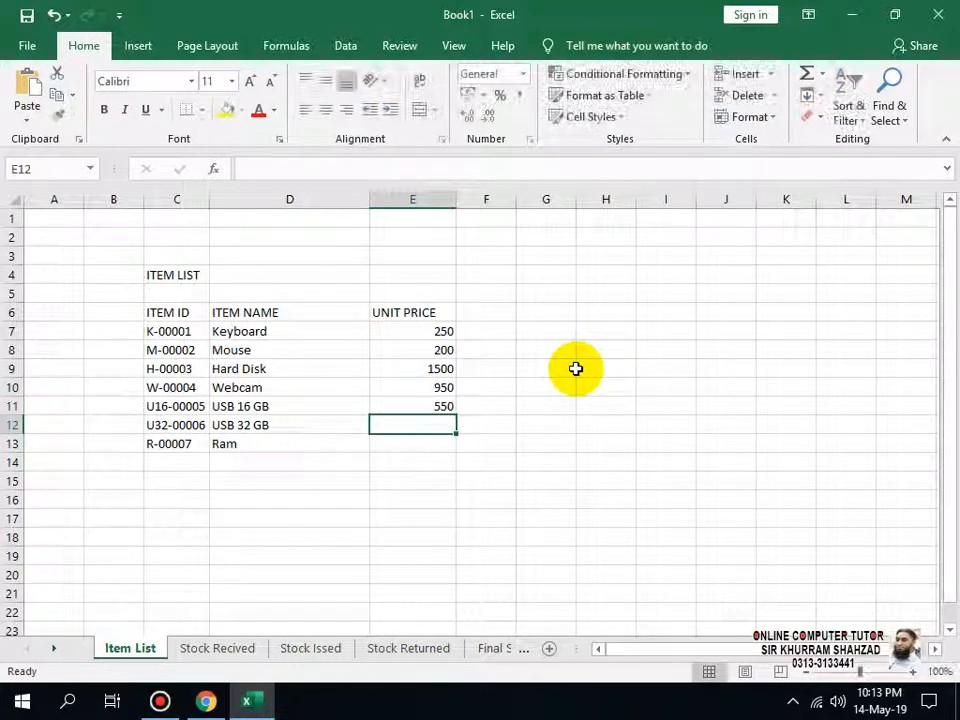
{"action": "type", "text": "850"}
{"action": "key", "text": "Return"}
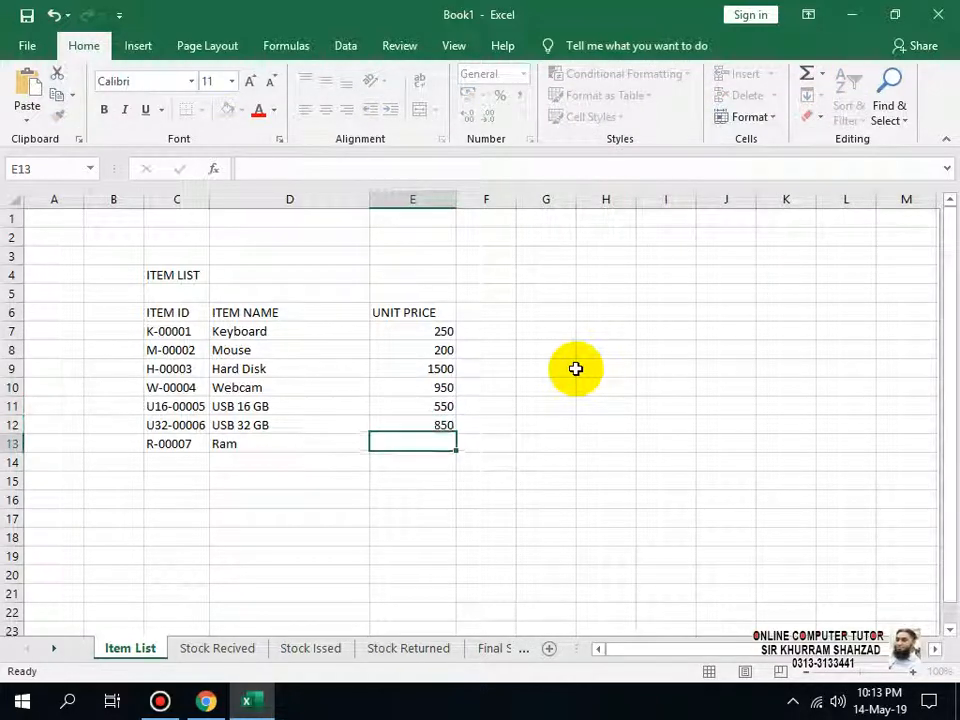
{"action": "type", "text": "1200"}
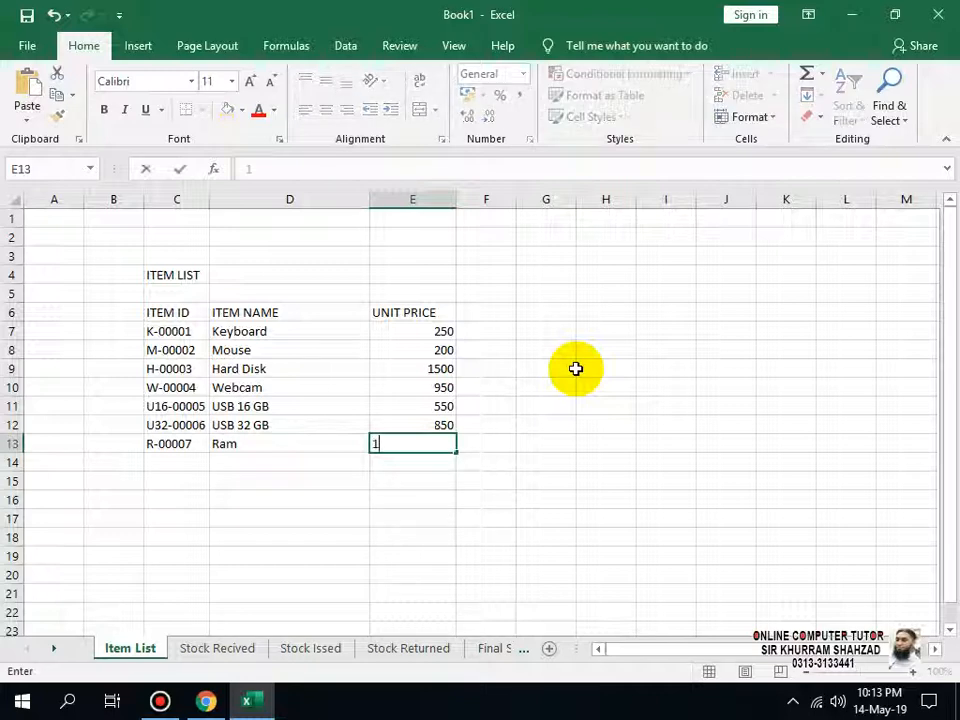
{"action": "key", "text": "Return"}
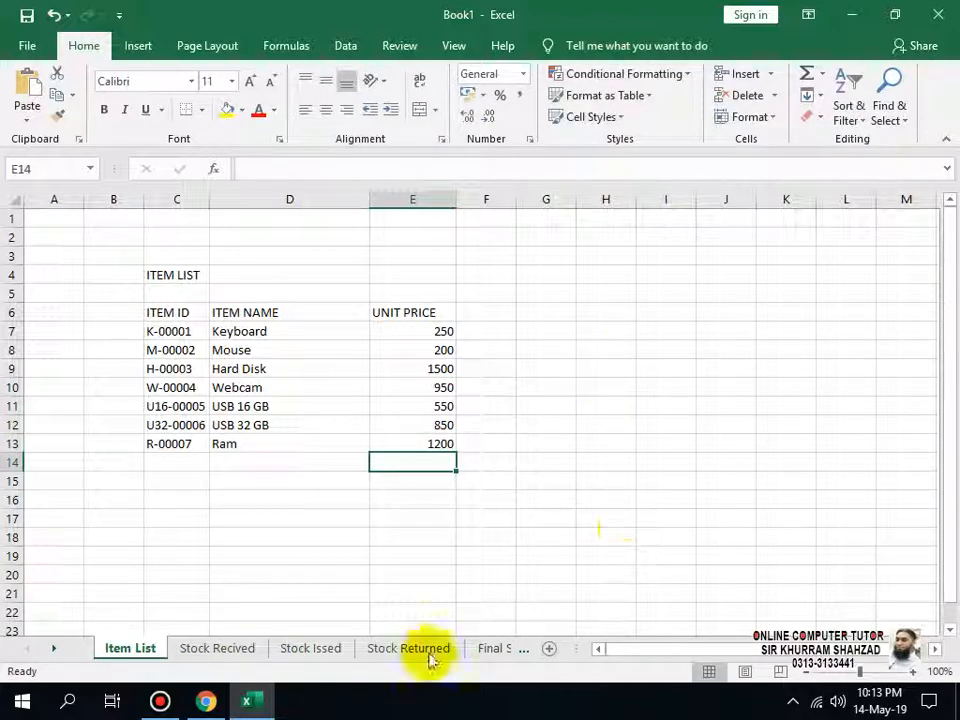
Center the contents of the item table C6:E13 and apply all borders to it.
{"action": "left_click_drag", "start_coordinate": [171, 312], "coordinate": [405, 441]}
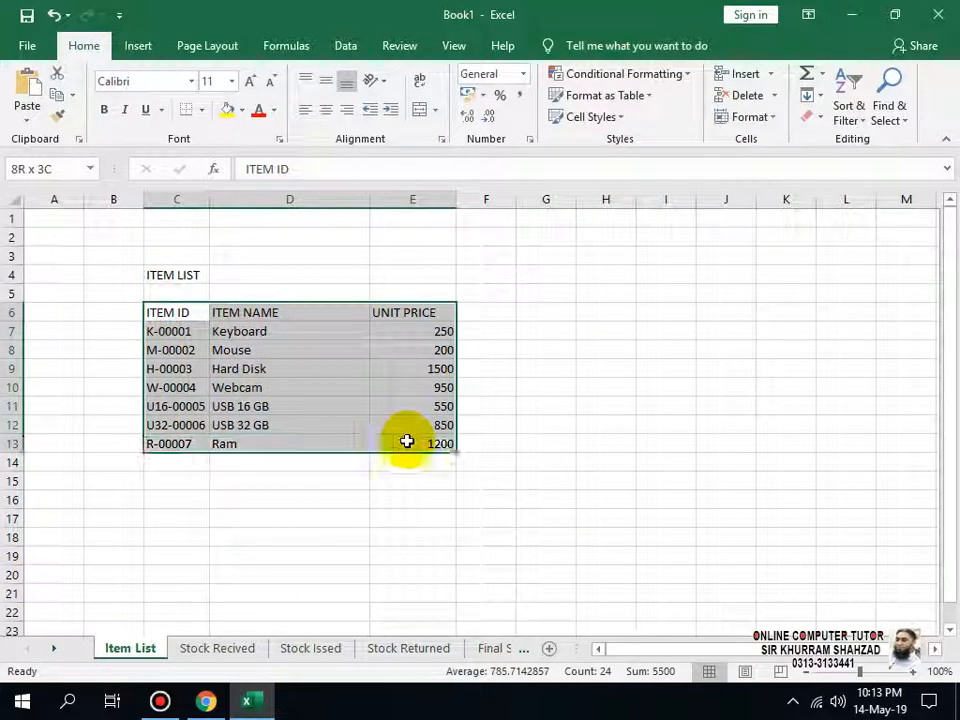
{"action": "left_click", "coordinate": [325, 109]}
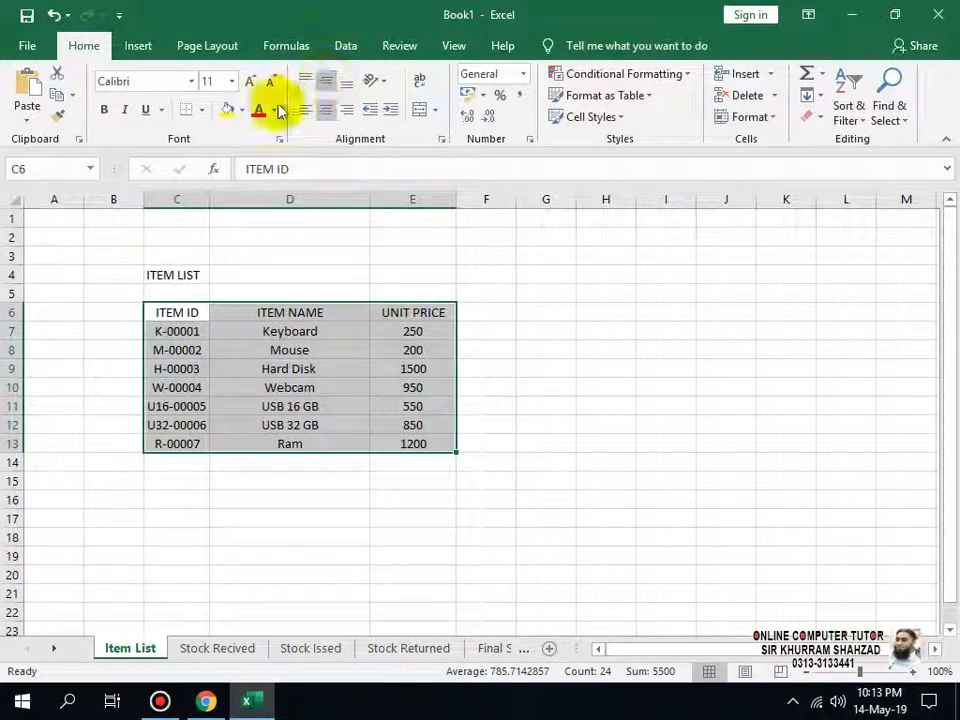
{"action": "left_click", "coordinate": [203, 111]}
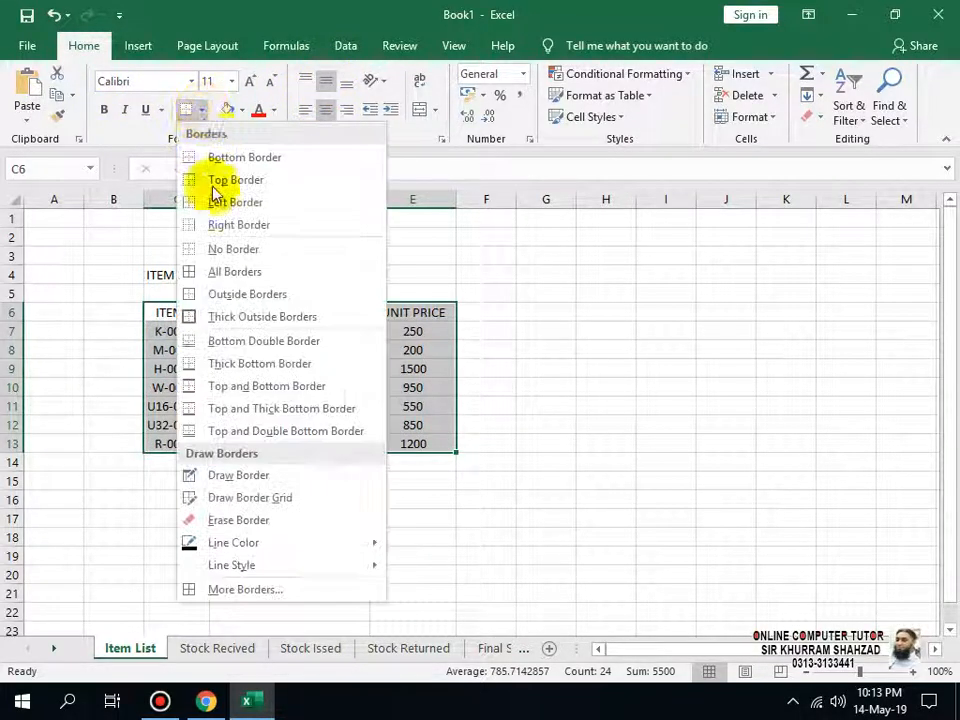
{"action": "left_click", "coordinate": [222, 272]}
{"action": "left_click", "coordinate": [487, 352]}
Merge cells C4 to E4 and center the ITEM LIST title horizontally and vertically.
{"action": "left_click_drag", "start_coordinate": [404, 275], "coordinate": [163, 272]}
{"action": "left_click", "coordinate": [411, 112]}
{"action": "left_click", "coordinate": [327, 104]}
{"action": "left_click", "coordinate": [328, 80]}
{"action": "left_click", "coordinate": [328, 111]}
Fill the merged ITEM LIST title cell with yellow.
{"action": "left_click", "coordinate": [228, 111]}
{"action": "left_click", "coordinate": [241, 111]}
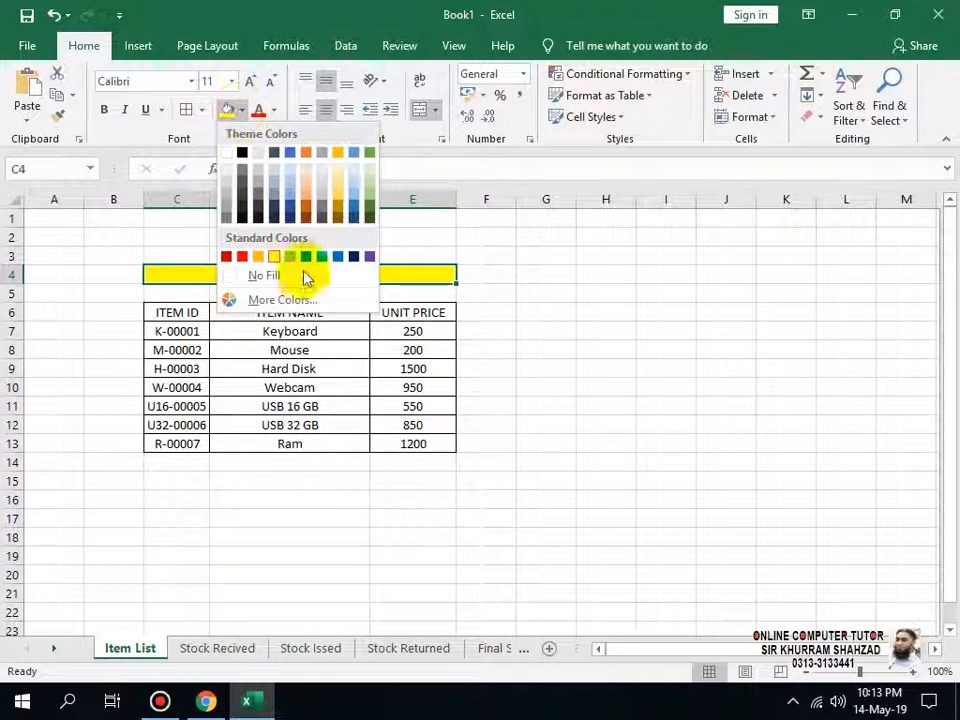
{"action": "left_click", "coordinate": [560, 316]}
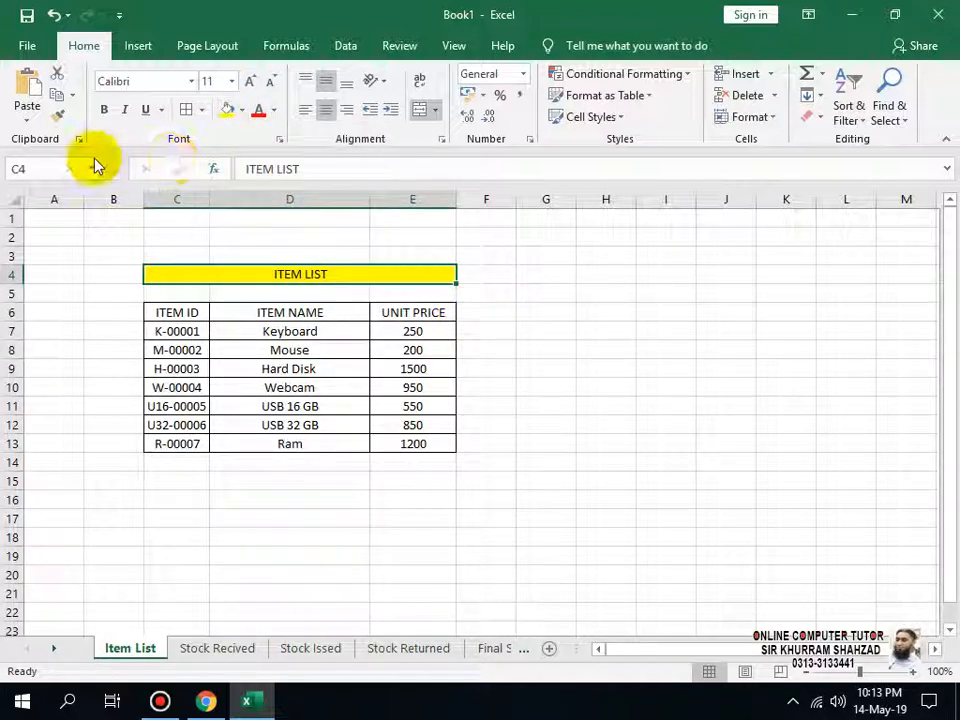
Make row 4 about twice as tall and format the ITEM LIST title as bold at font size 26.
{"action": "mouse_move", "coordinate": [5, 287]}
{"action": "left_mouse_down"}
{"action": "mouse_move", "coordinate": [10, 281]}
{"action": "mouse_move", "coordinate": [10, 303]}
{"action": "left_mouse_up"}
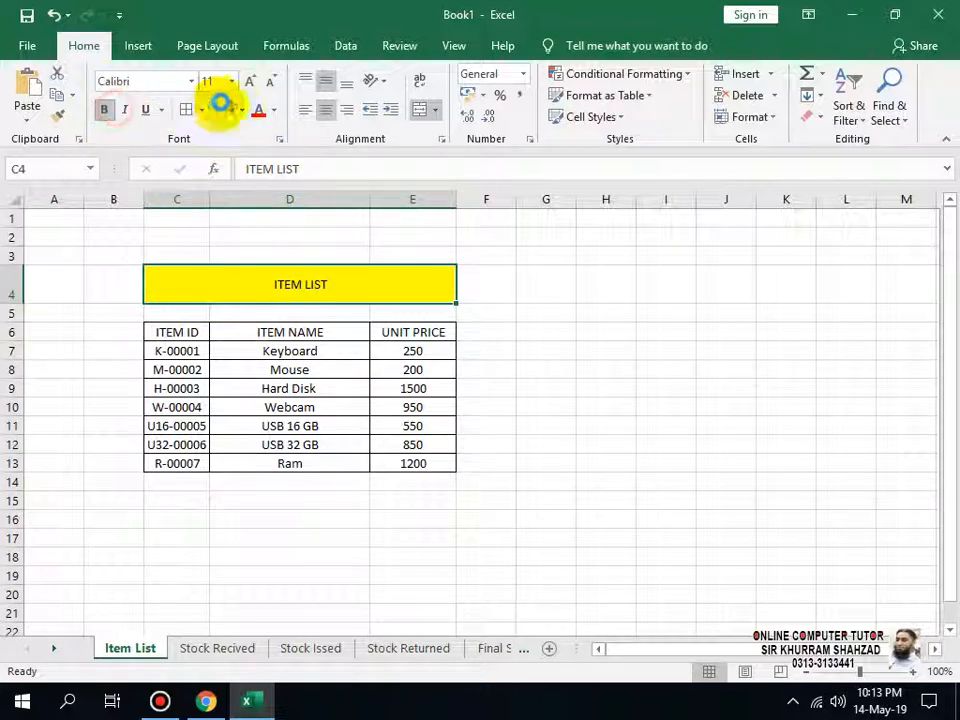
{"action": "left_click", "coordinate": [251, 89]}
{"action": "left_click", "coordinate": [251, 89]}
{"action": "left_click", "coordinate": [251, 89]}
{"action": "left_click", "coordinate": [251, 89]}
{"action": "left_click", "coordinate": [251, 89]}
{"action": "left_click", "coordinate": [251, 89]}
{"action": "left_click", "coordinate": [251, 89]}
Make the column headers in C6:E6 bold and apply all borders to them.
{"action": "left_click_drag", "start_coordinate": [160, 330], "coordinate": [410, 331]}
{"action": "left_click", "coordinate": [103, 109]}
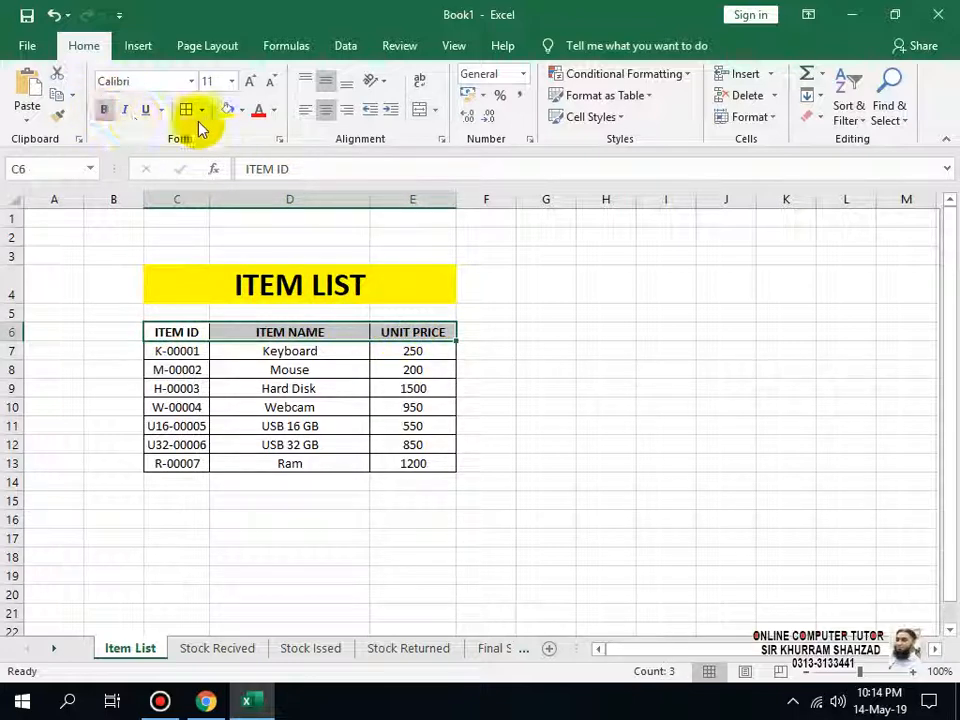
{"action": "left_click", "coordinate": [201, 110]}
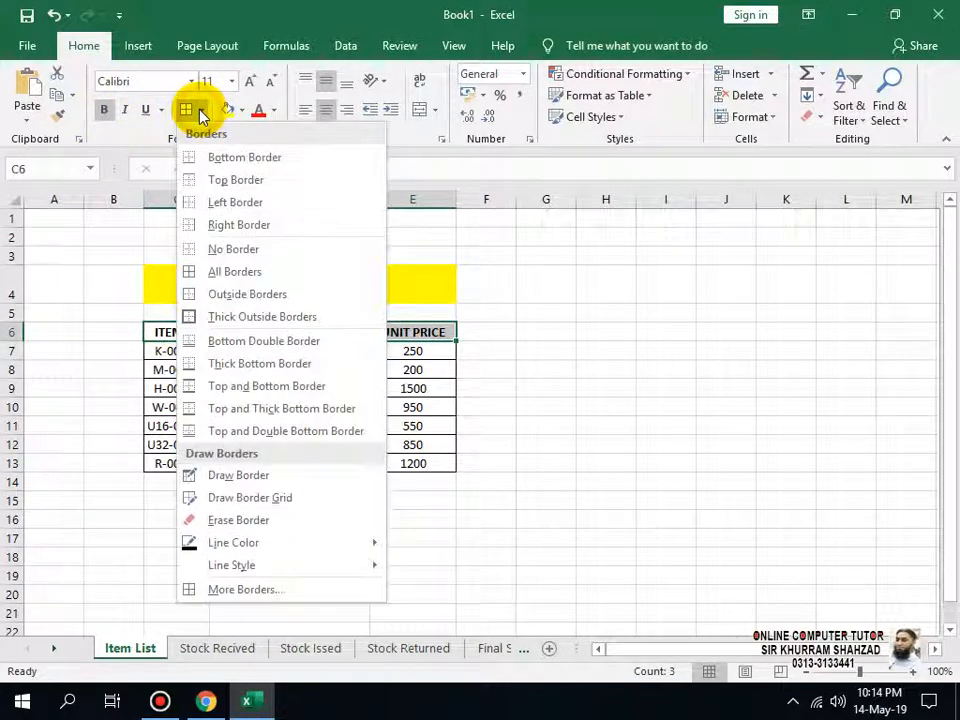
{"action": "left_click", "coordinate": [220, 272]}
{"action": "left_click", "coordinate": [620, 118]}
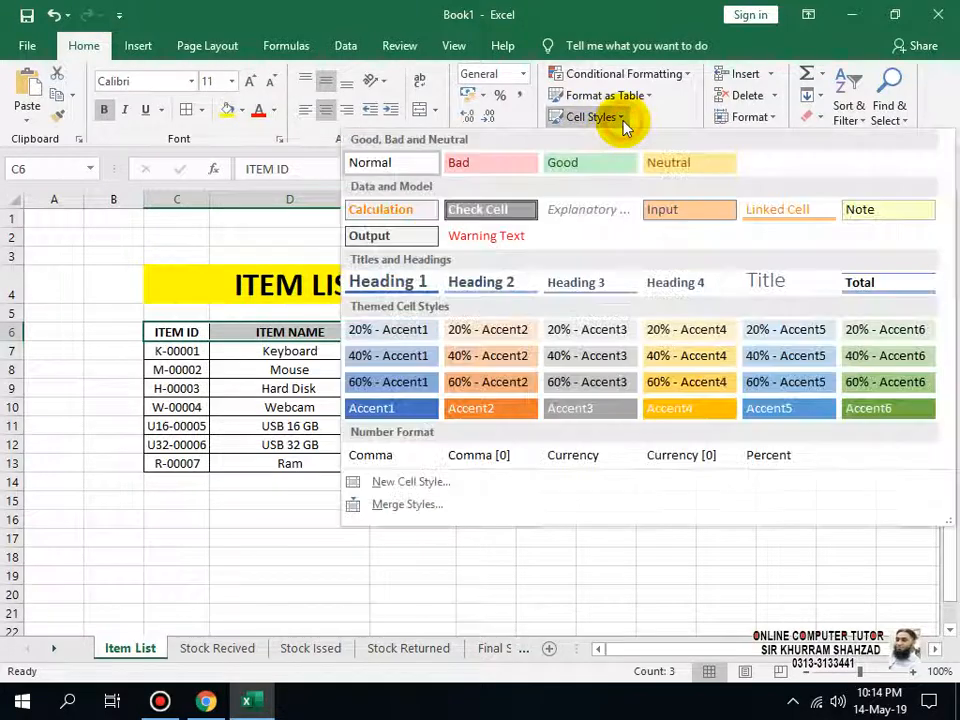
{"action": "left_click", "coordinate": [214, 388]}
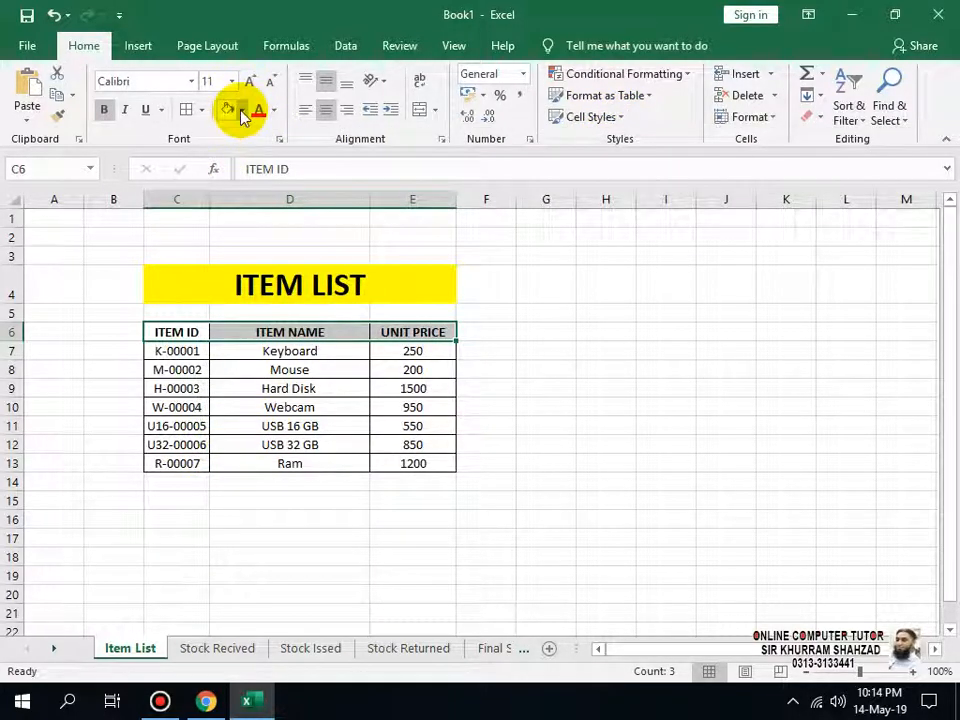
{"action": "left_click", "coordinate": [765, 115]}
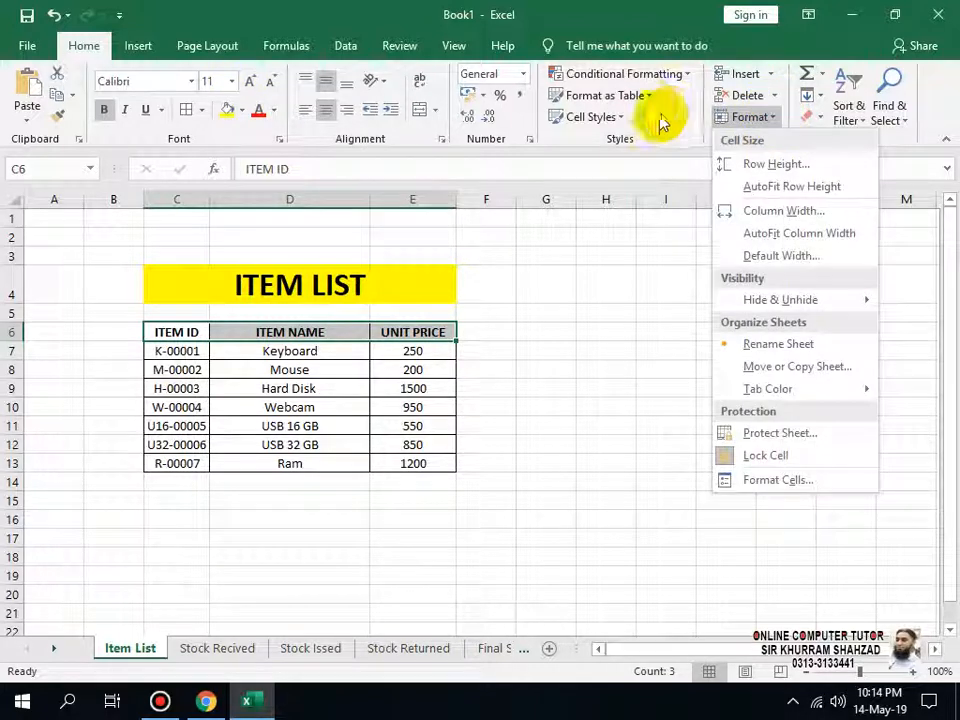
{"action": "left_click", "coordinate": [620, 119]}
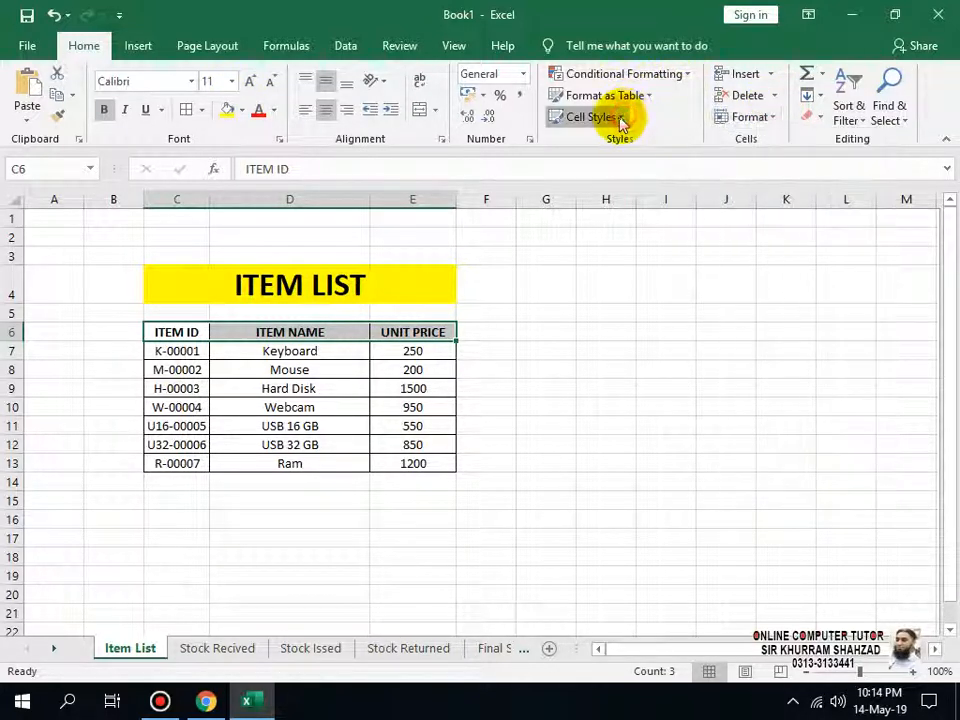
{"action": "left_click", "coordinate": [620, 119]}
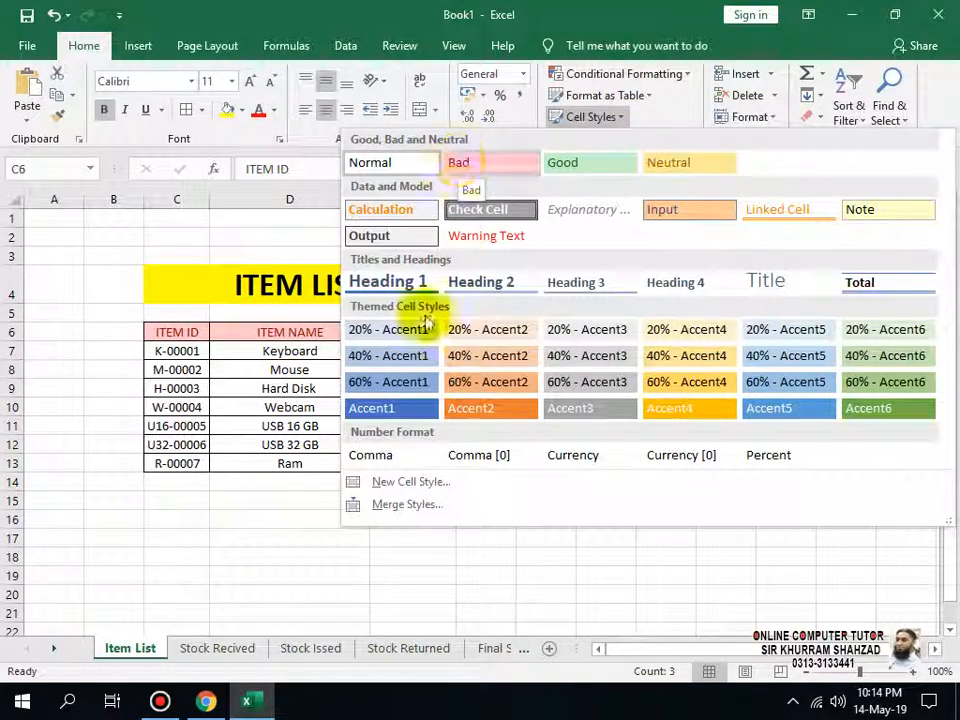
{"action": "left_click", "coordinate": [247, 413]}
{"action": "right_click", "coordinate": [172, 329]}
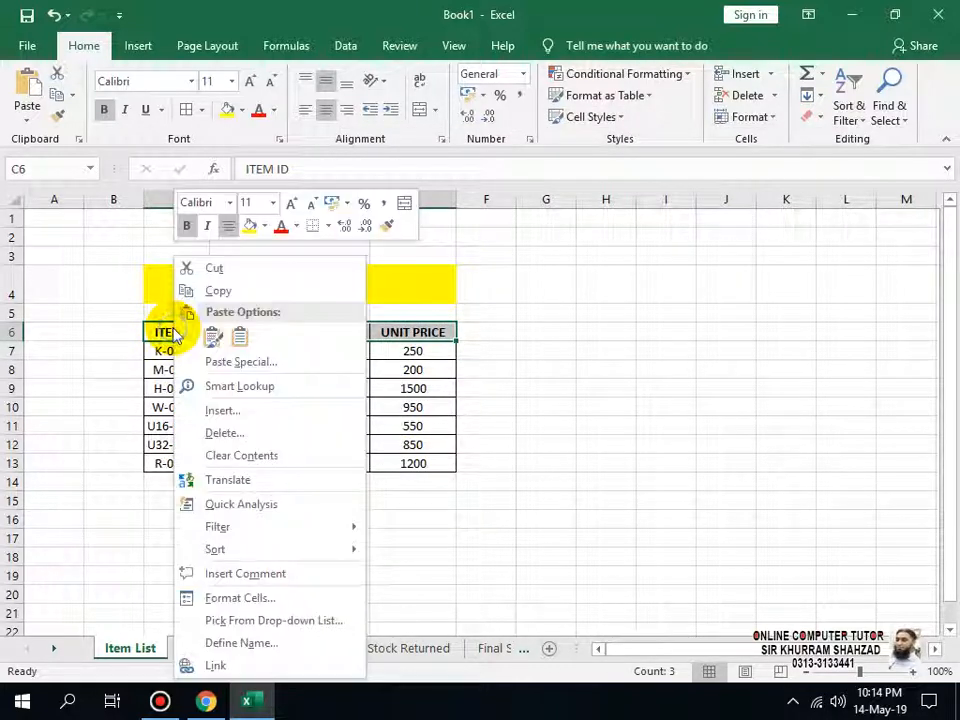
{"action": "left_click", "coordinate": [494, 386]}
Open the gradient fill effects for the merged ITEM LIST title cell and choose two colors with horizontal shading.
{"action": "left_click", "coordinate": [384, 296]}
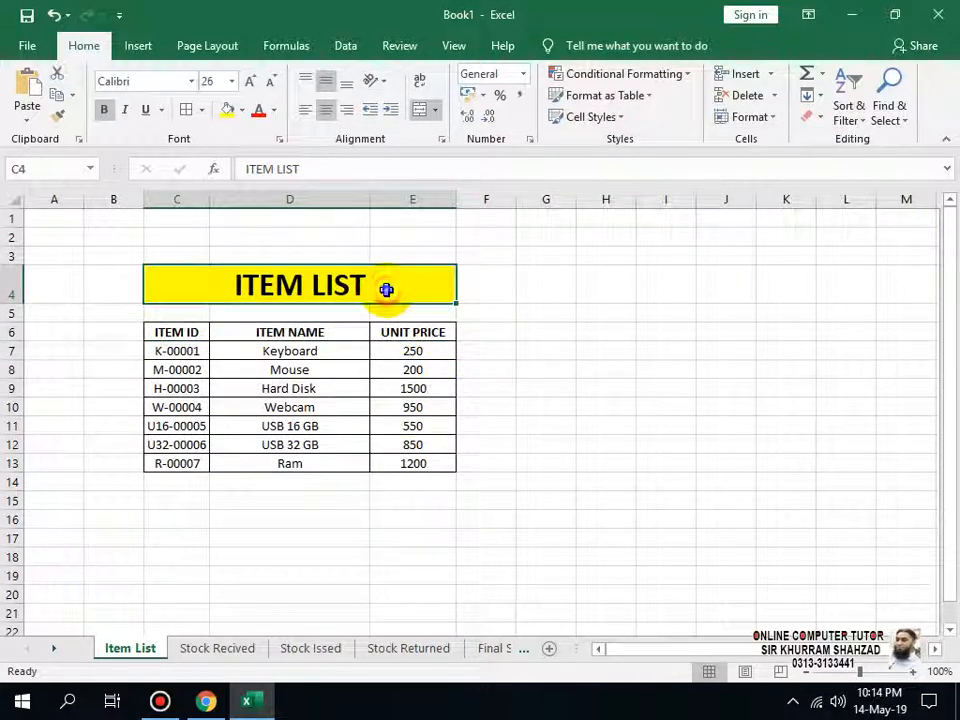
{"action": "right_click", "coordinate": [386, 290]}
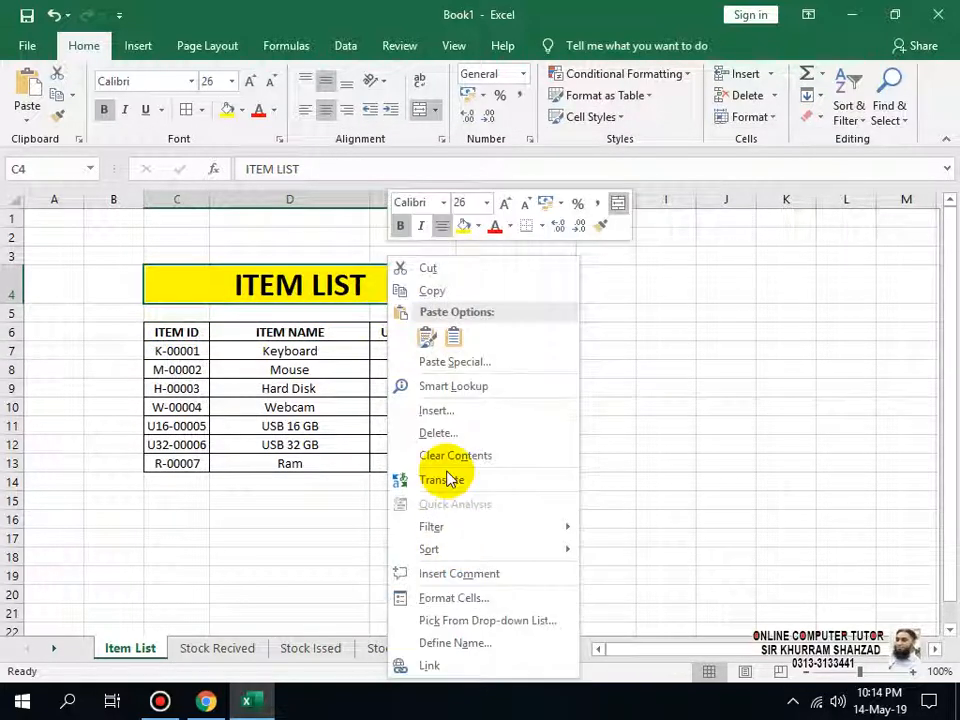
{"action": "left_click", "coordinate": [506, 600]}
{"action": "left_click_drag", "start_coordinate": [470, 268], "coordinate": [628, 105]}
{"action": "left_click", "coordinate": [671, 124]}
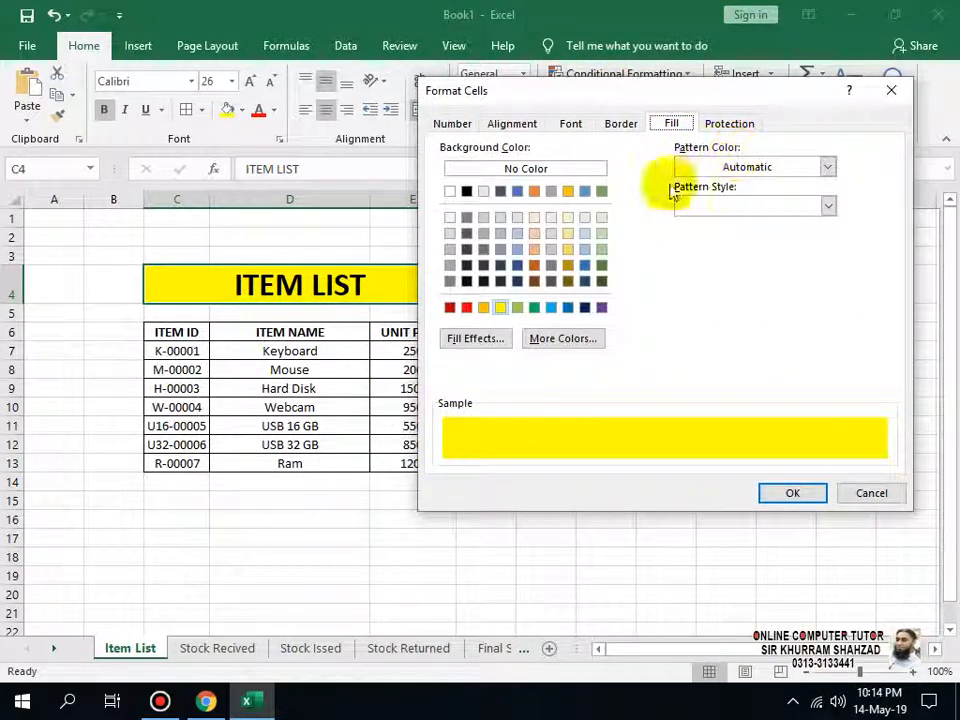
{"action": "left_click", "coordinate": [494, 343]}
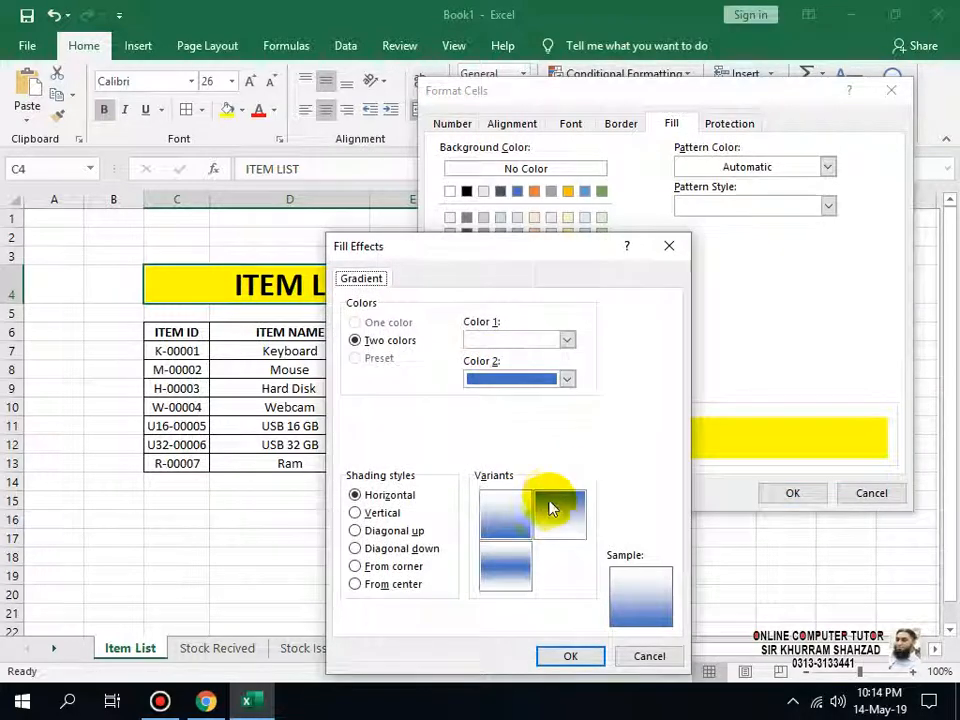
{"action": "left_click", "coordinate": [355, 512]}
{"action": "left_click", "coordinate": [355, 494]}
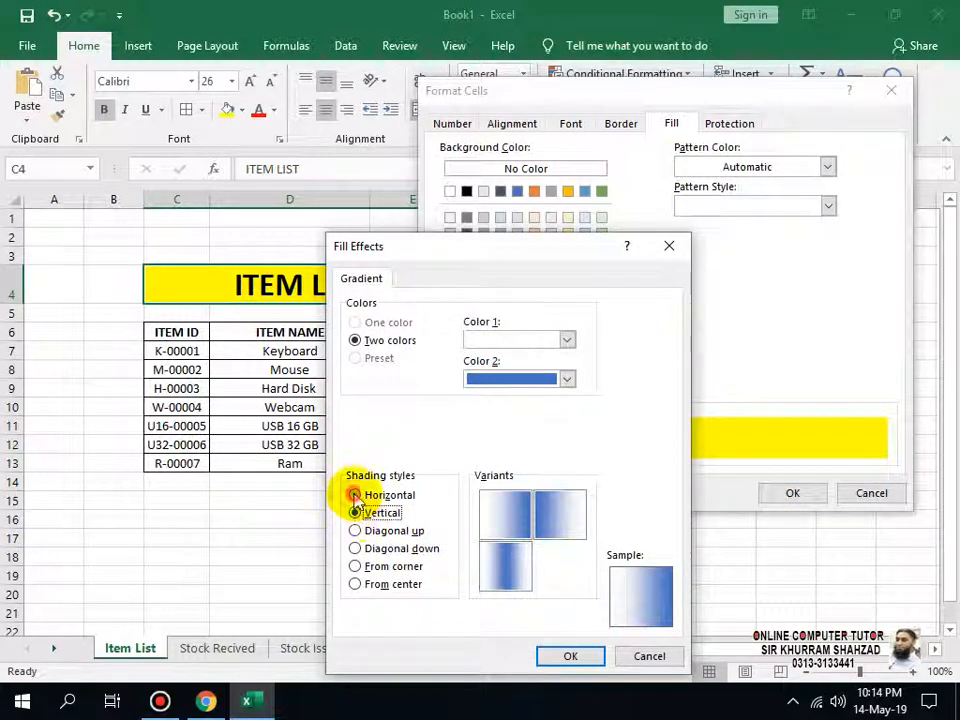
Try several green shades for both colors of the title's gradient.
{"action": "left_click", "coordinate": [567, 379]}
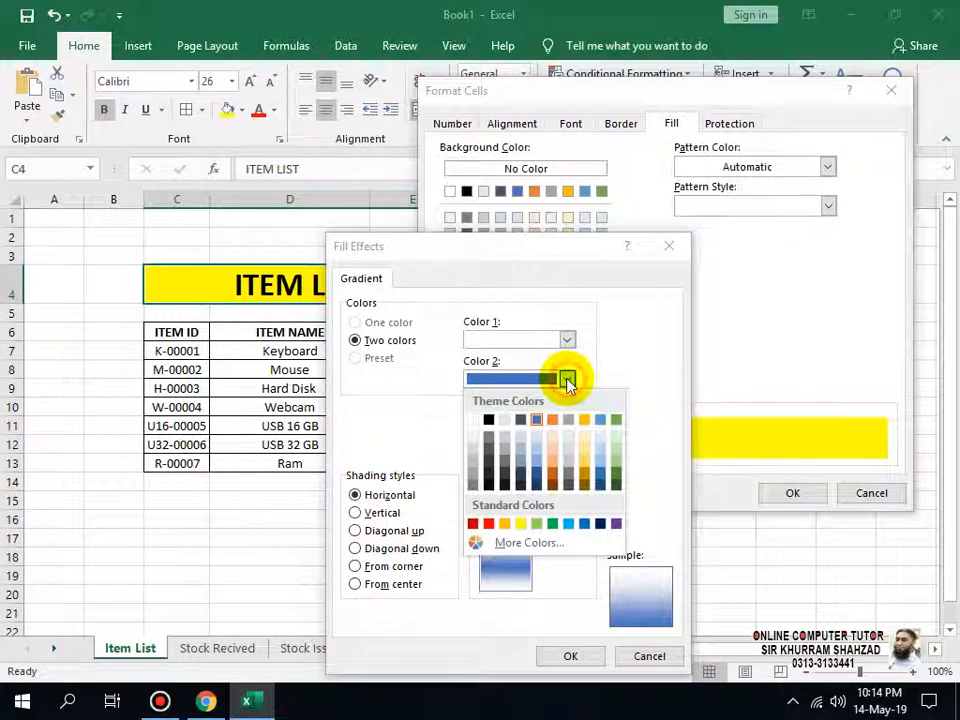
{"action": "left_click", "coordinate": [552, 523]}
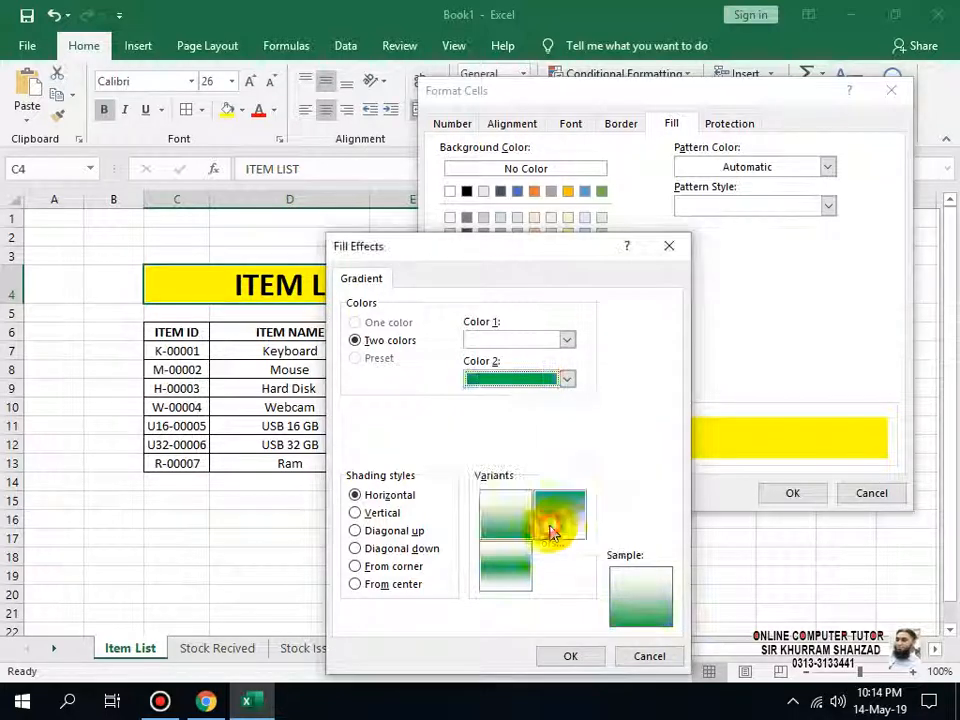
{"action": "left_click", "coordinate": [567, 339]}
{"action": "left_click", "coordinate": [616, 436]}
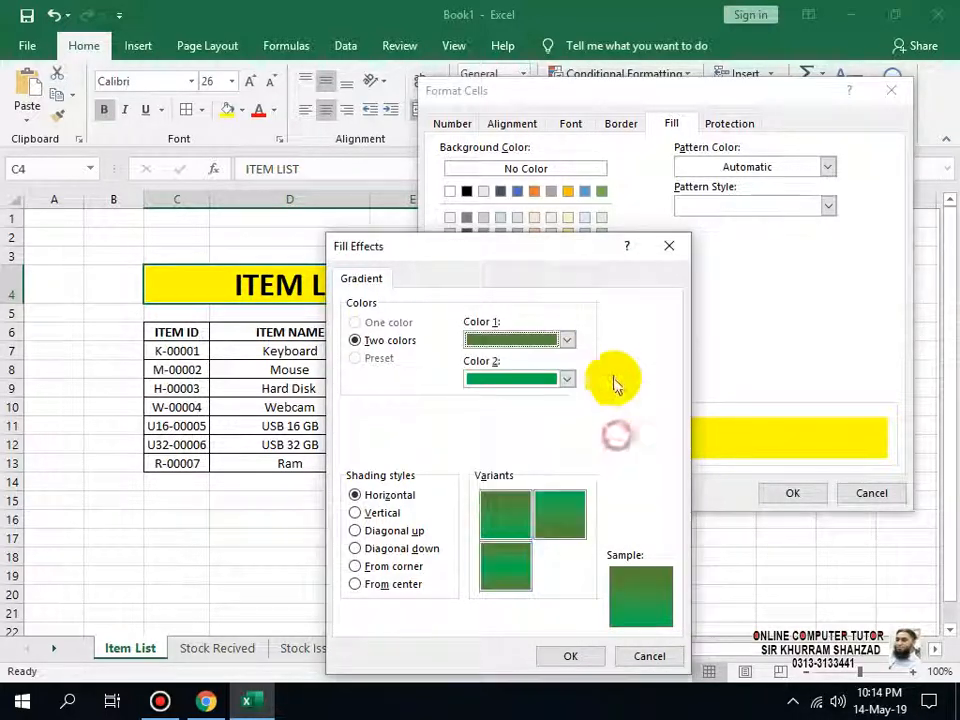
{"action": "left_click", "coordinate": [567, 339]}
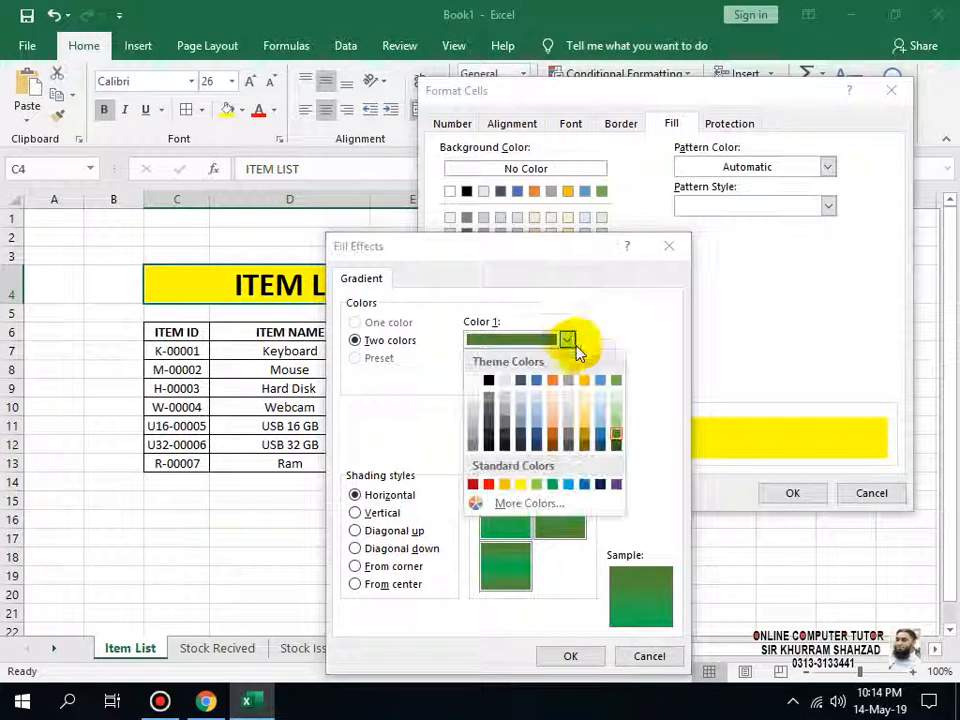
{"action": "left_click", "coordinate": [615, 418]}
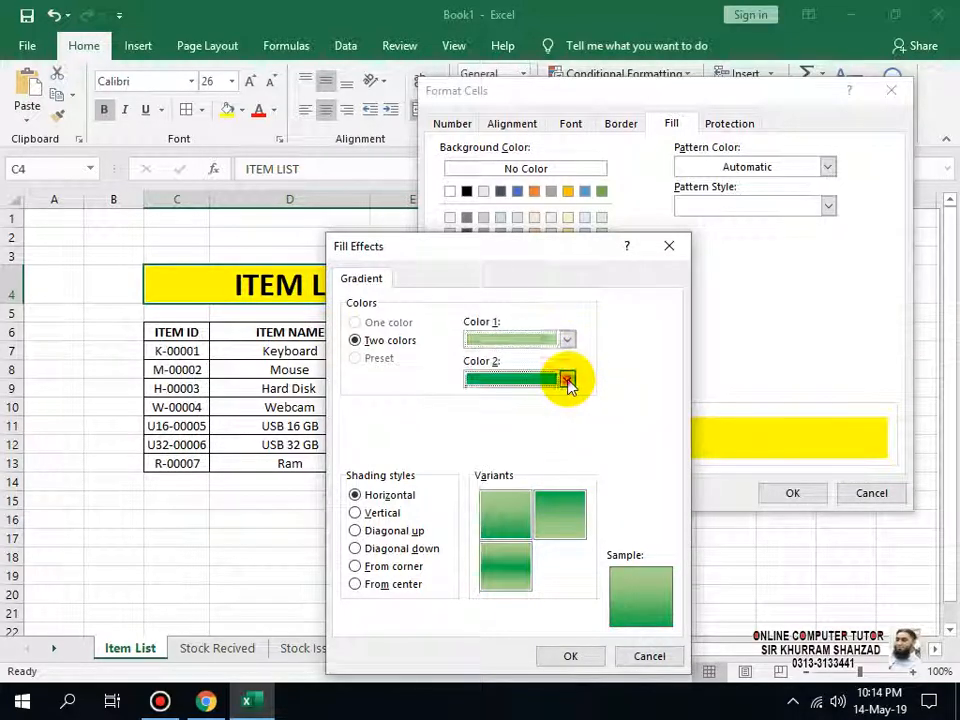
{"action": "left_click", "coordinate": [567, 379]}
{"action": "left_click", "coordinate": [617, 458]}
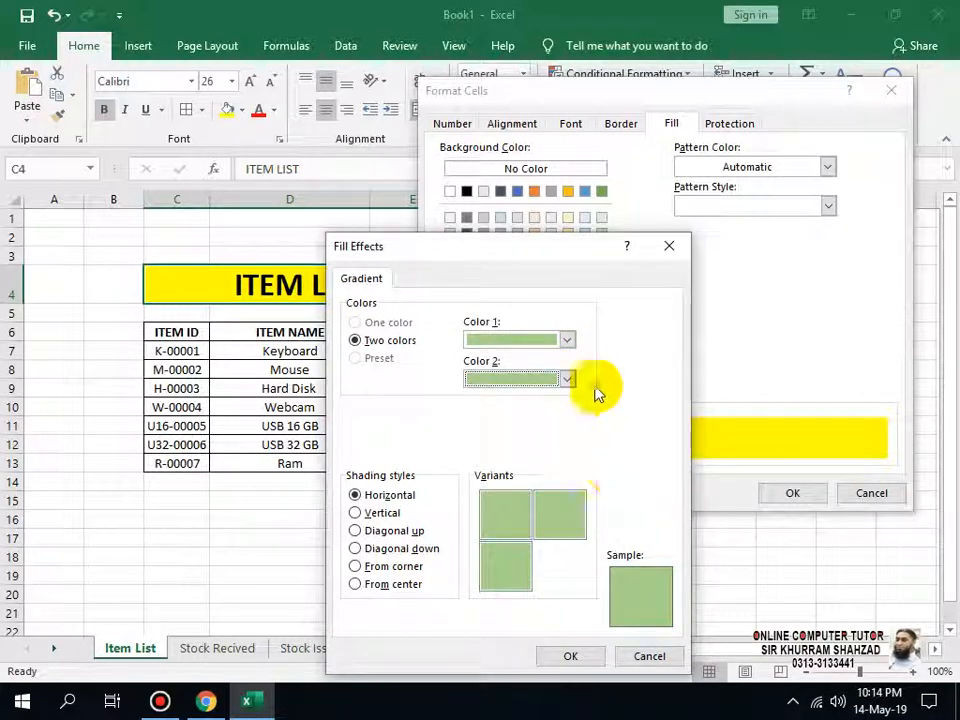
{"action": "left_click", "coordinate": [567, 379]}
Set gradient Color 1 to a dark green and Color 2 to the darkest green theme shade, and apply the fill.
{"action": "left_click", "coordinate": [567, 340]}
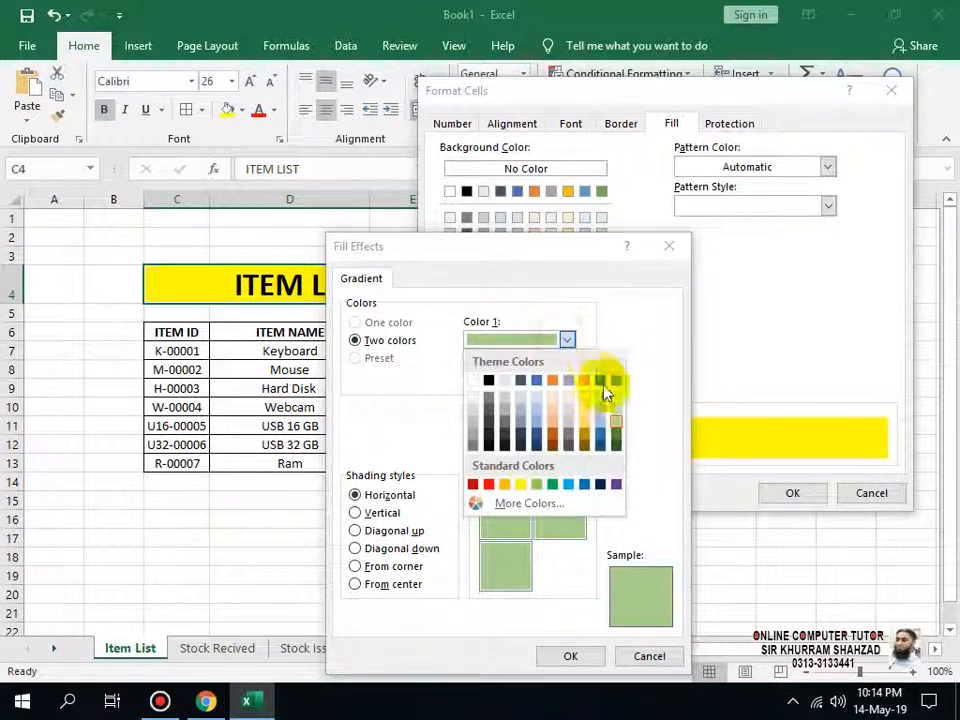
{"action": "left_click", "coordinate": [615, 435]}
{"action": "left_click", "coordinate": [567, 379]}
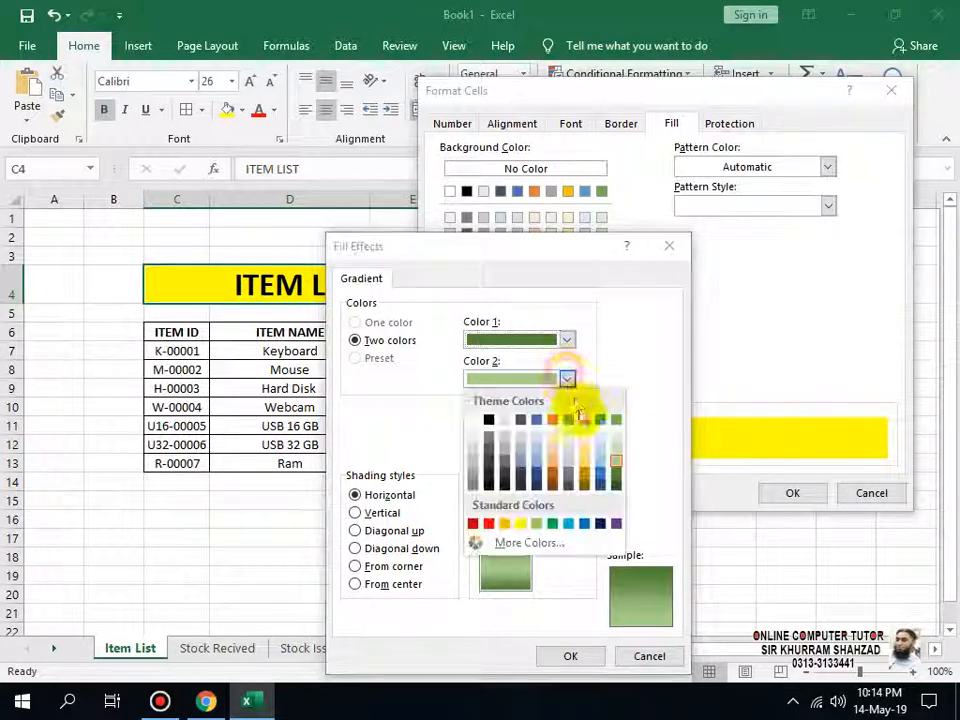
{"action": "left_click", "coordinate": [616, 484]}
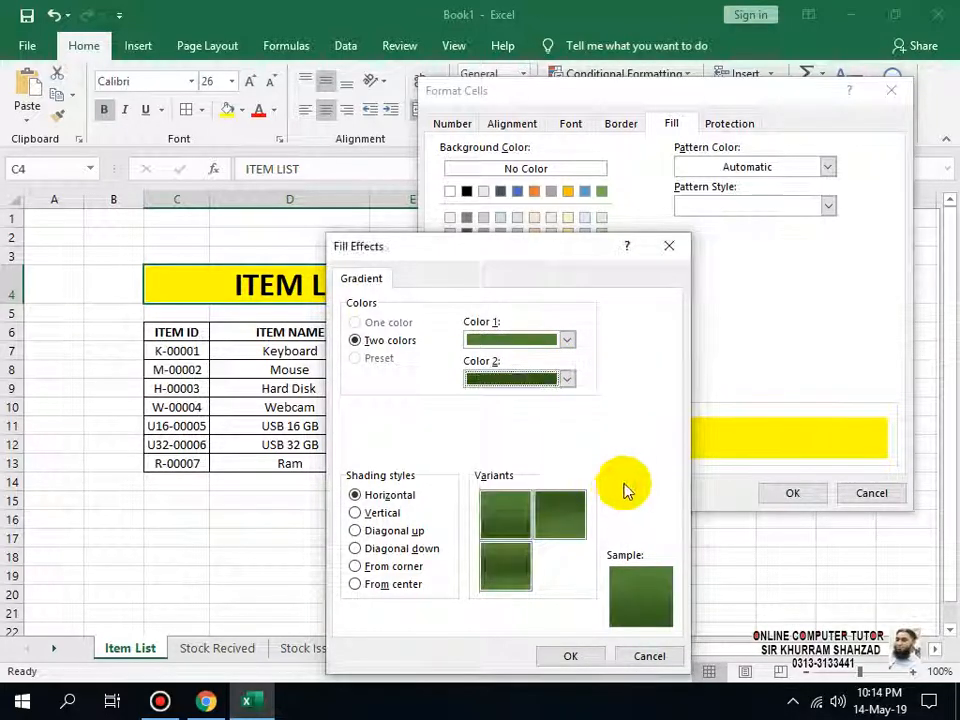
{"action": "left_click", "coordinate": [588, 657]}
{"action": "left_click", "coordinate": [792, 493]}
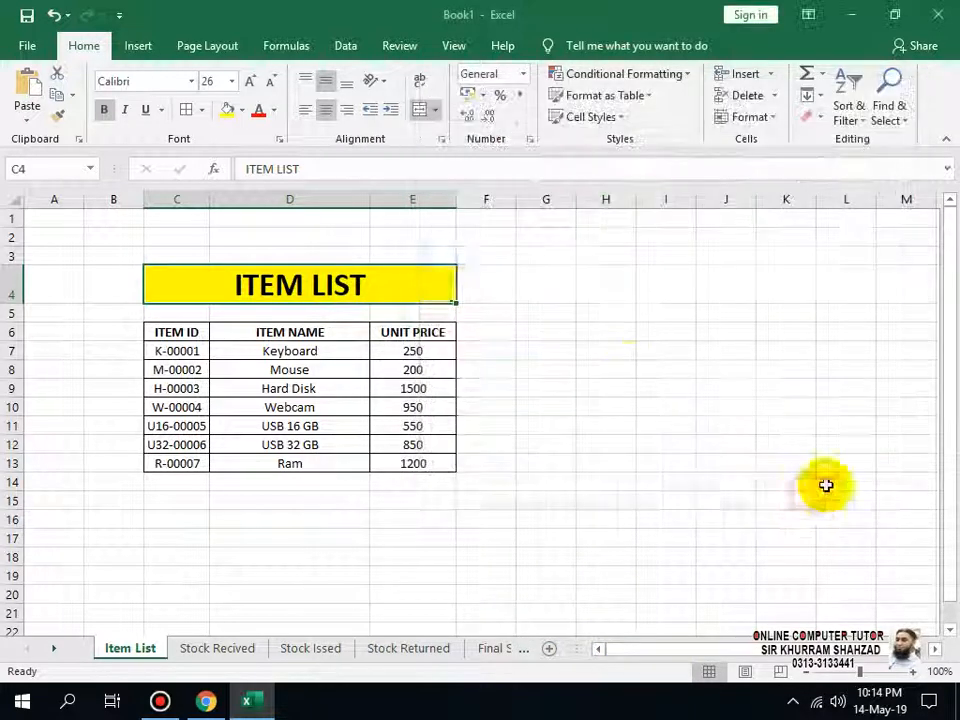
Change the ITEM LIST title's font color to white.
{"action": "left_click", "coordinate": [273, 109]}
{"action": "left_click", "coordinate": [261, 177]}
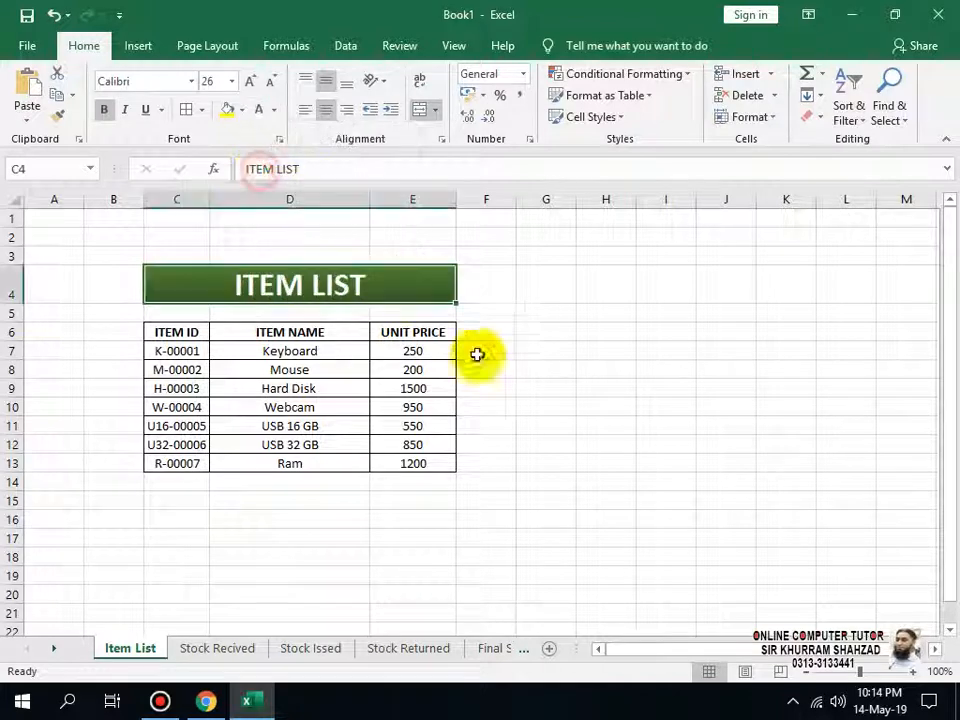
{"action": "left_click", "coordinate": [482, 367]}
Fill the column headers in C6:E6 with yellow and make their text red.
{"action": "left_click_drag", "start_coordinate": [432, 334], "coordinate": [154, 330]}
{"action": "left_click", "coordinate": [228, 109]}
{"action": "left_click", "coordinate": [276, 110]}
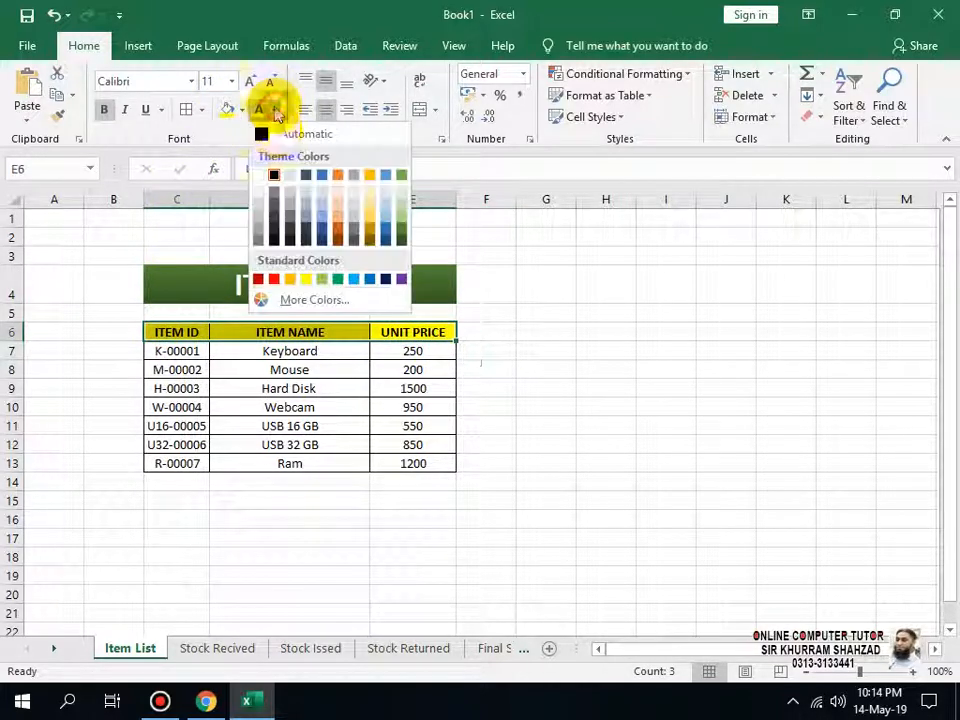
{"action": "left_click", "coordinate": [276, 278]}
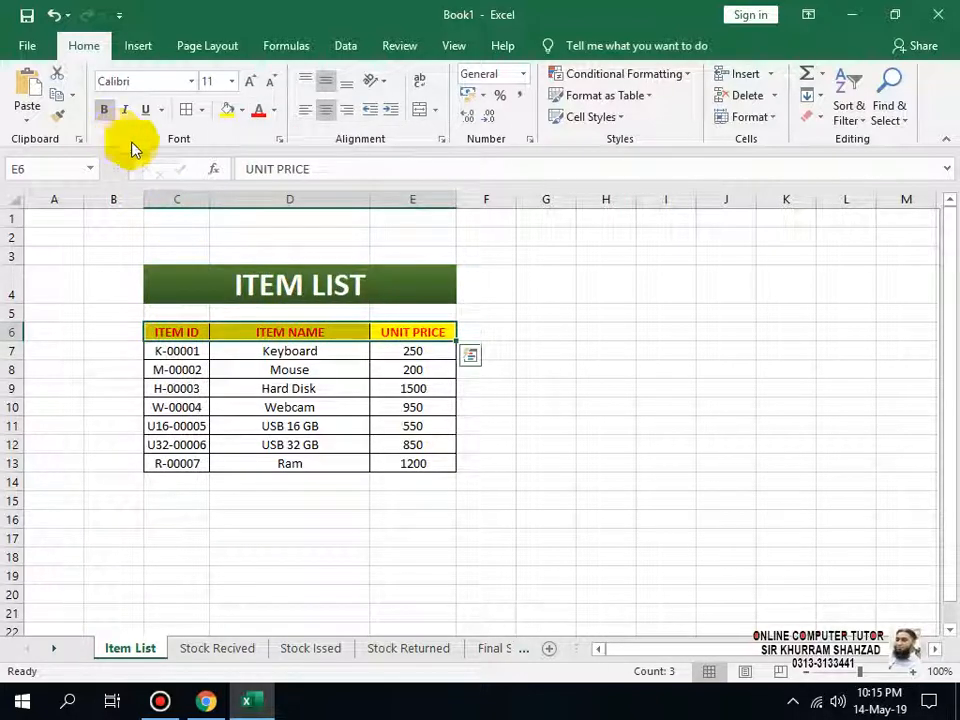
{"action": "left_click", "coordinate": [362, 370]}
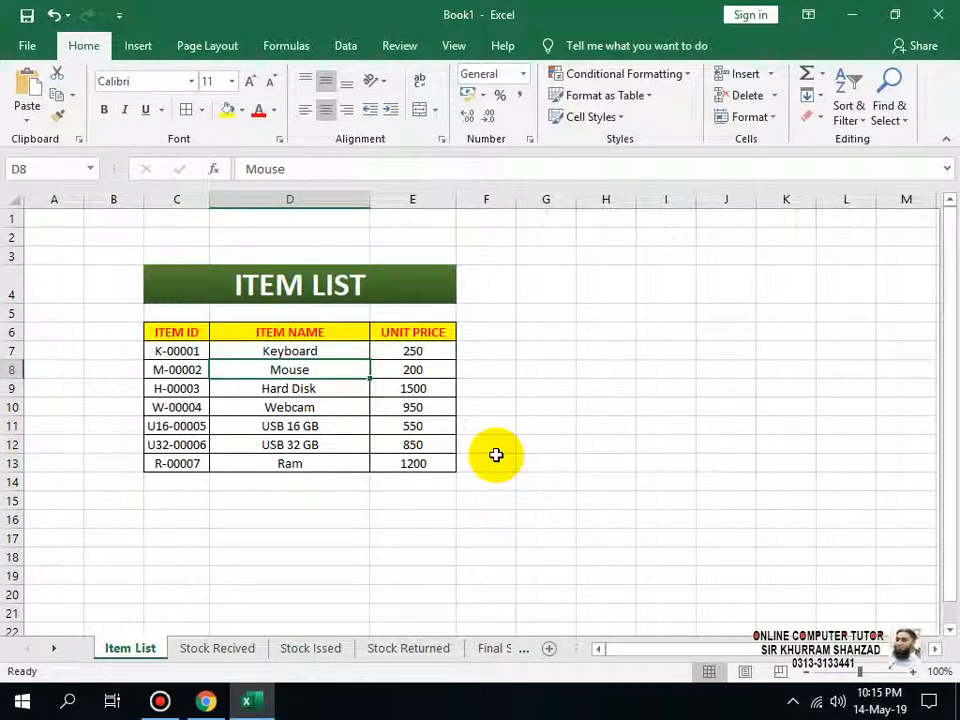
Hide the gridlines on the Item List sheet.
{"action": "left_click", "coordinate": [451, 47]}
{"action": "left_click", "coordinate": [246, 115]}
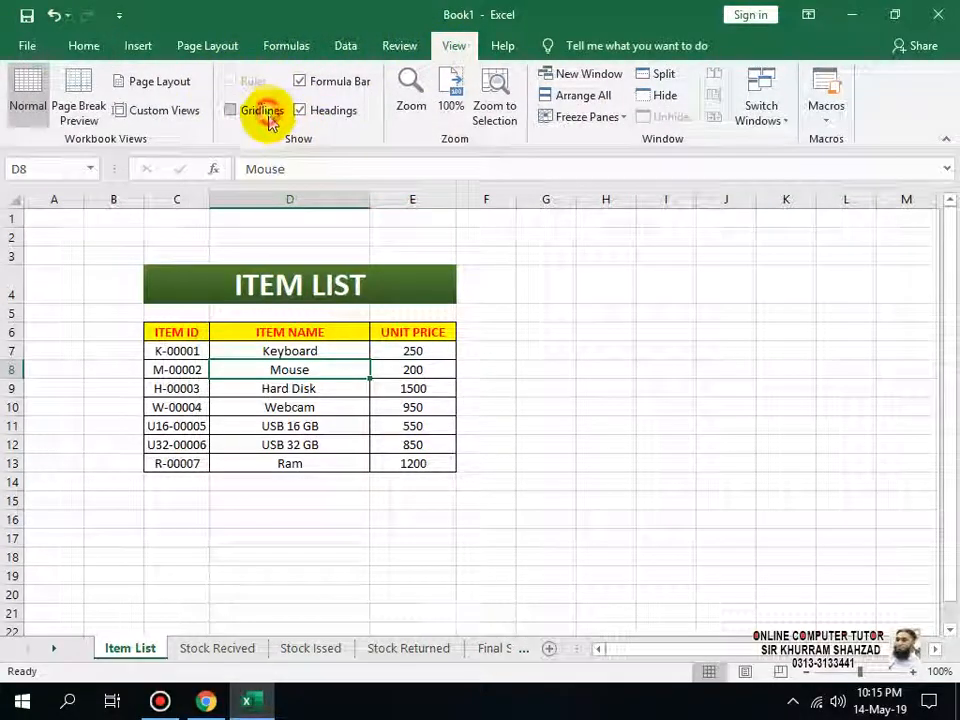
{"action": "left_click", "coordinate": [248, 110]}
{"action": "left_click", "coordinate": [612, 368]}
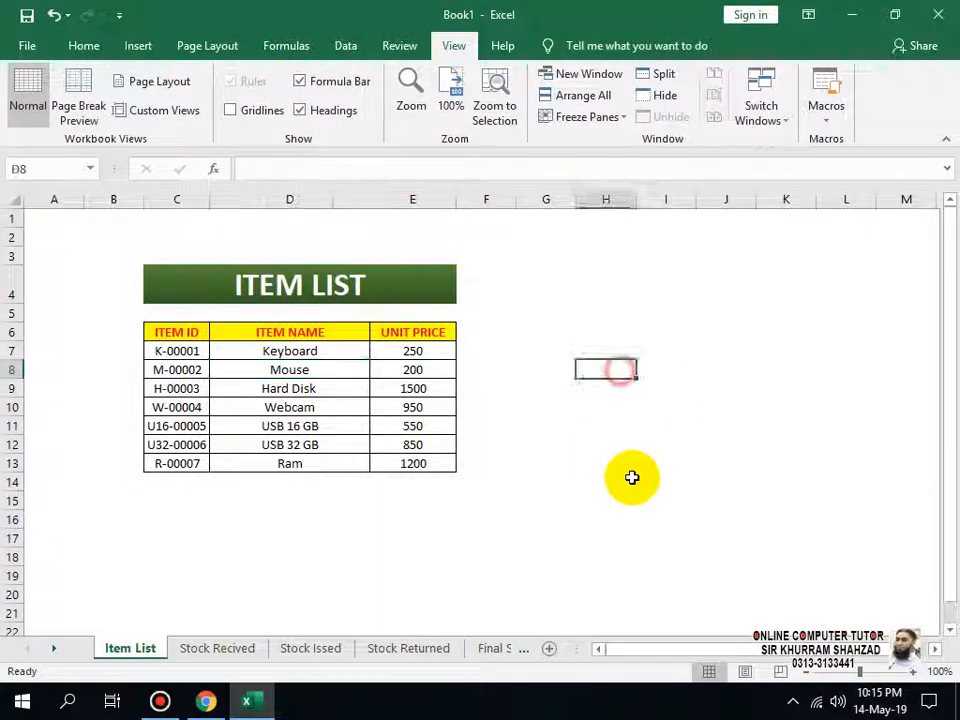
Make rows 6 to 13 noticeably taller by an equal amount and center their contents horizontally.
{"action": "left_click", "coordinate": [12, 332]}
{"action": "left_click_drag", "start_coordinate": [12, 330], "coordinate": [6, 463]}
{"action": "left_click_drag", "start_coordinate": [12, 380], "coordinate": [13, 393]}
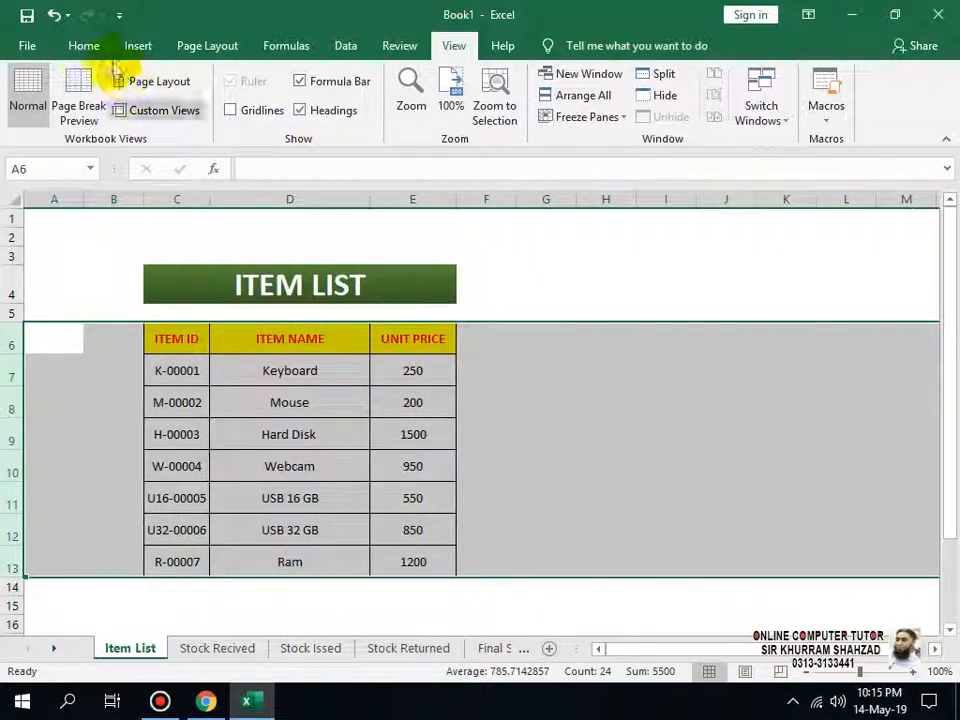
{"action": "left_click", "coordinate": [84, 45]}
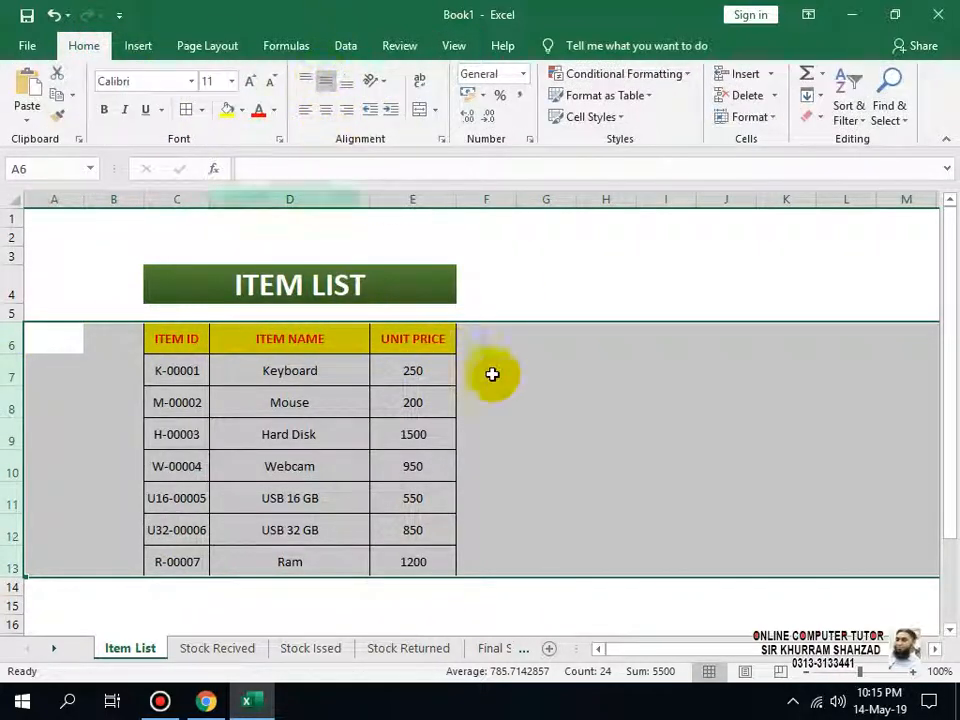
{"action": "left_click", "coordinate": [325, 110]}
{"action": "left_click", "coordinate": [520, 444]}
Try left alignment on the item names in D7:D13 and restore their centering.
{"action": "left_click_drag", "start_coordinate": [289, 369], "coordinate": [290, 560]}
{"action": "left_click", "coordinate": [305, 110]}
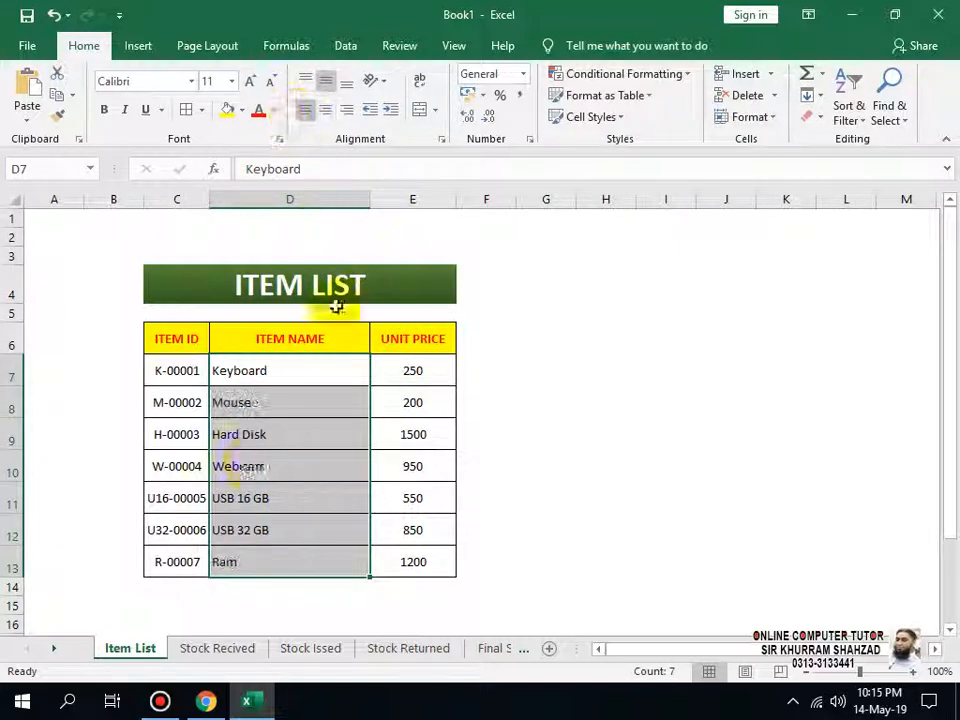
{"action": "left_click_drag", "start_coordinate": [189, 369], "coordinate": [185, 500]}
{"action": "left_click", "coordinate": [540, 500]}
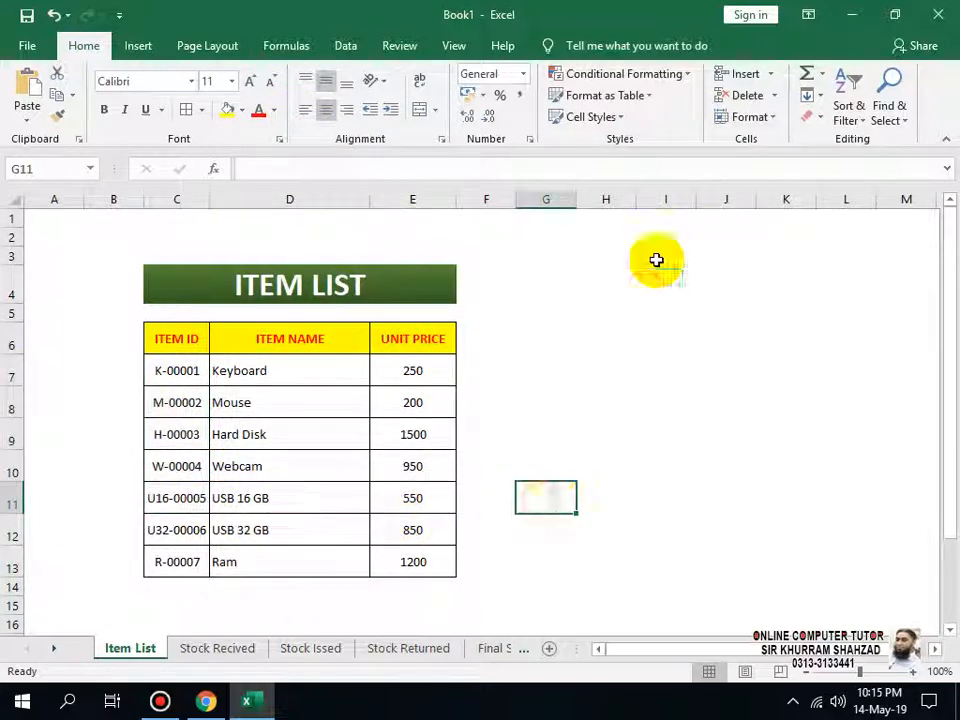
{"action": "left_click_drag", "start_coordinate": [302, 370], "coordinate": [298, 568]}
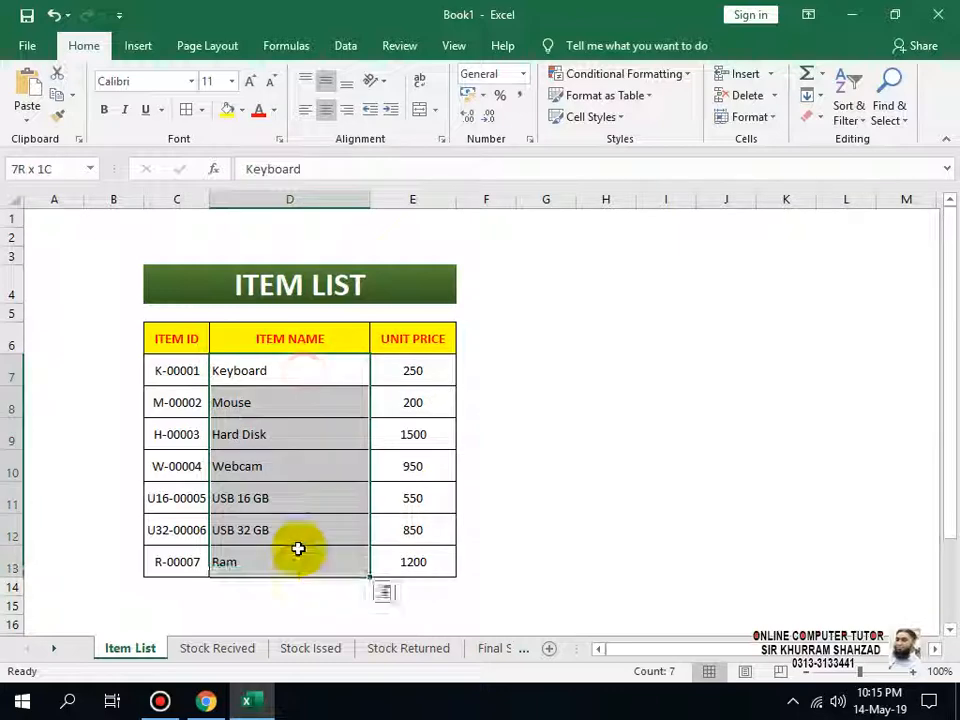
{"action": "left_click", "coordinate": [325, 110]}
{"action": "left_click", "coordinate": [630, 440]}
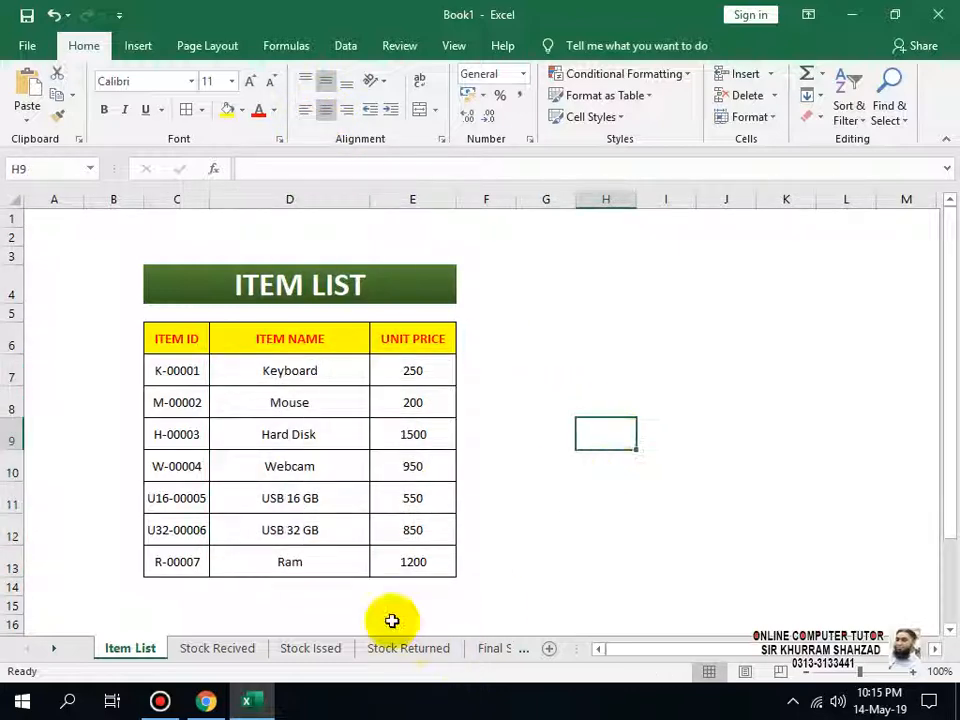
On the Stock Recived sheet, enter the headers DATE, ITEM ID and ITEM NAME in B4:D4.
{"action": "left_click", "coordinate": [232, 650]}
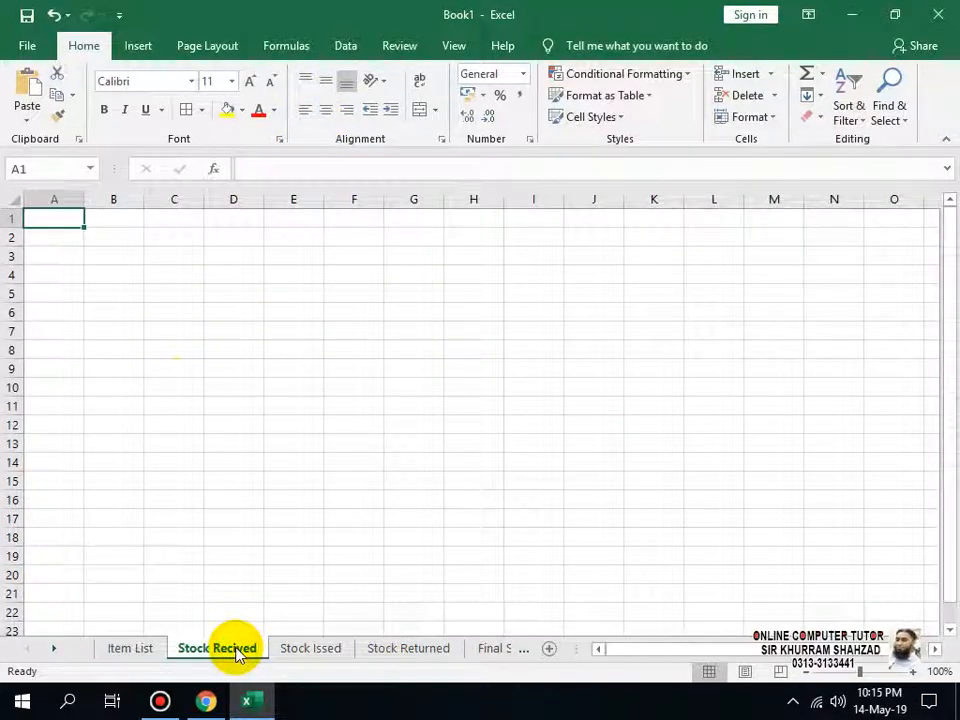
{"action": "left_click", "coordinate": [116, 271]}
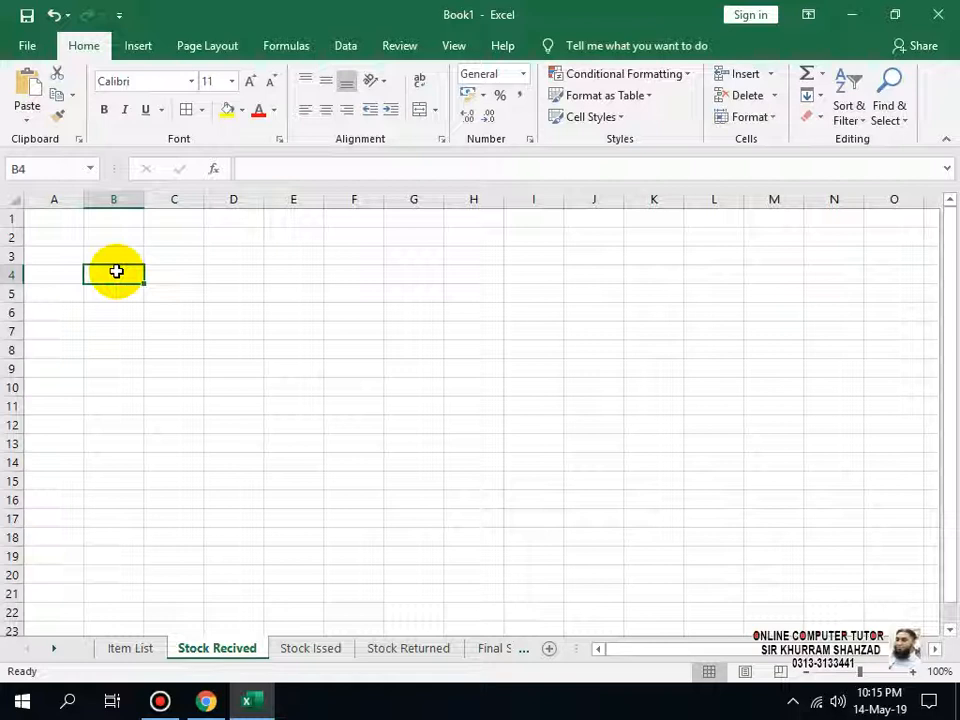
{"action": "type", "text": "DATE"}
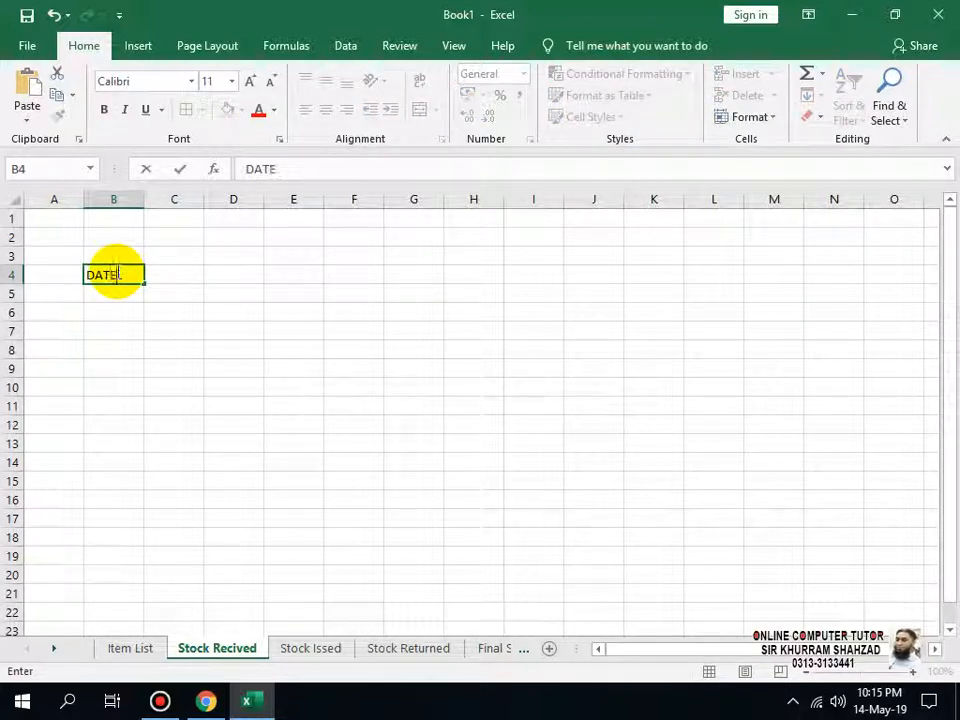
{"action": "key", "text": "Tab"}
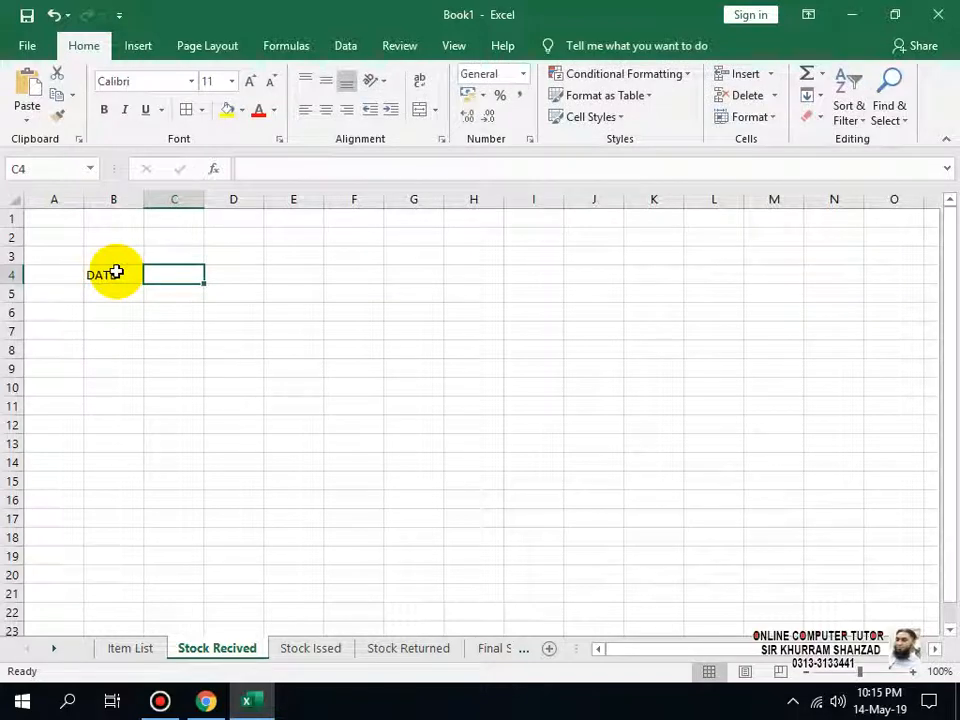
{"action": "type", "text": "ITEM ID"}
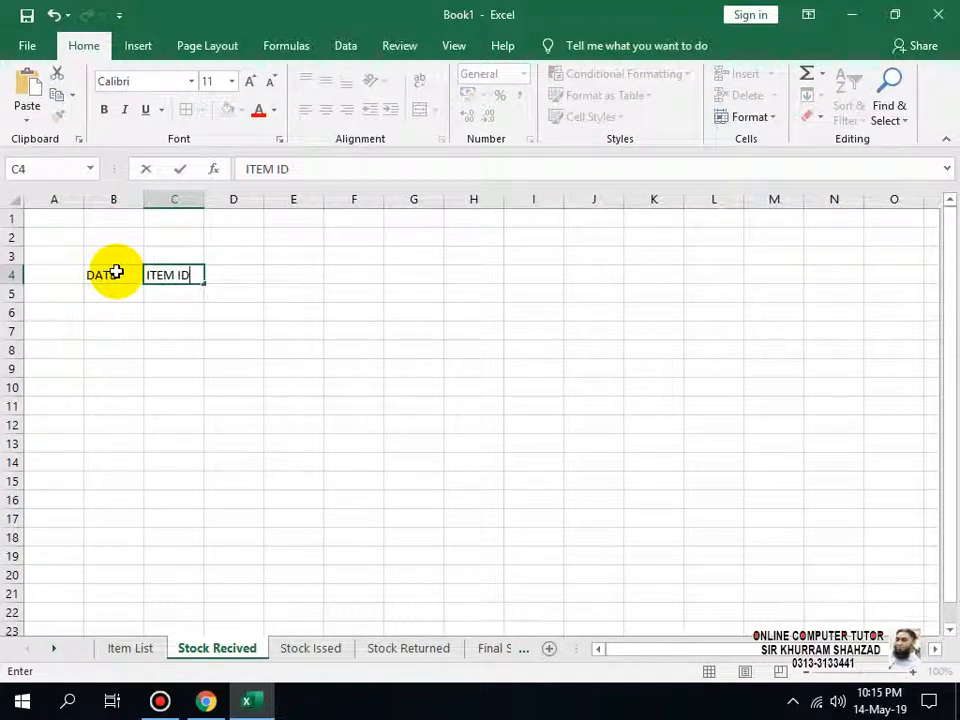
{"action": "key", "text": "Tab"}
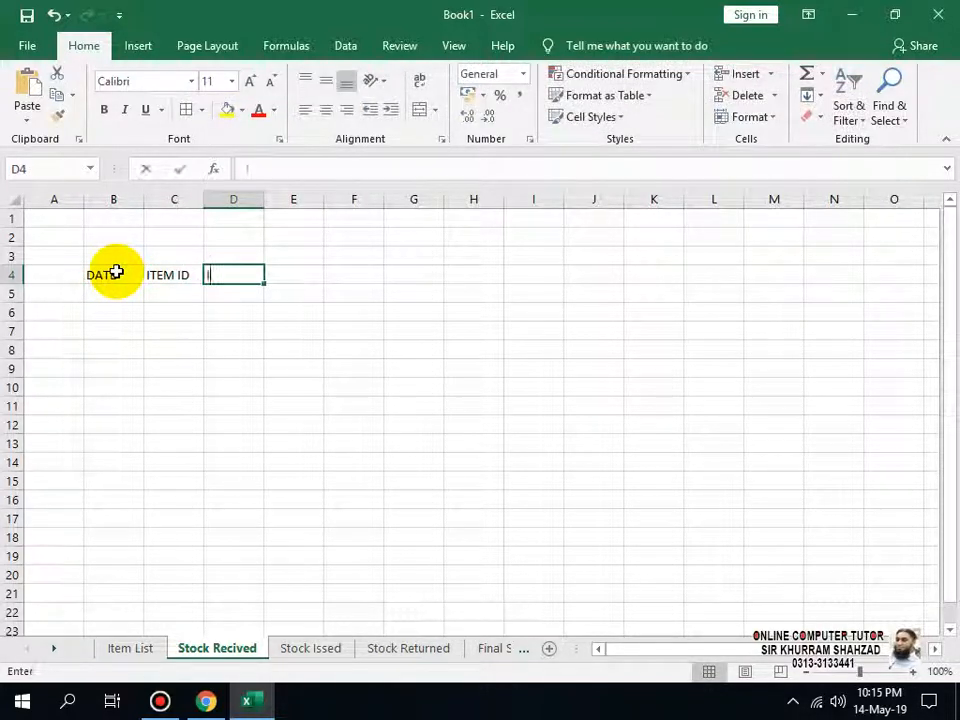
{"action": "type", "text": "ITEM NAME"}
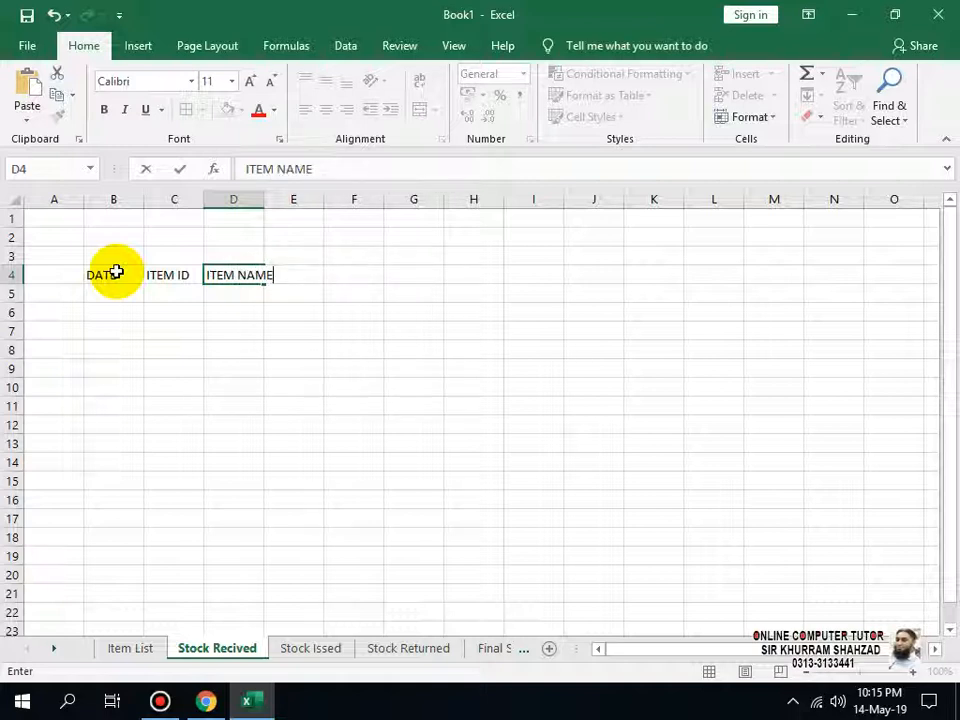
{"action": "key", "text": "Tab"}
Enter QTY. as the column header in E4.
{"action": "type", "text": "A"}
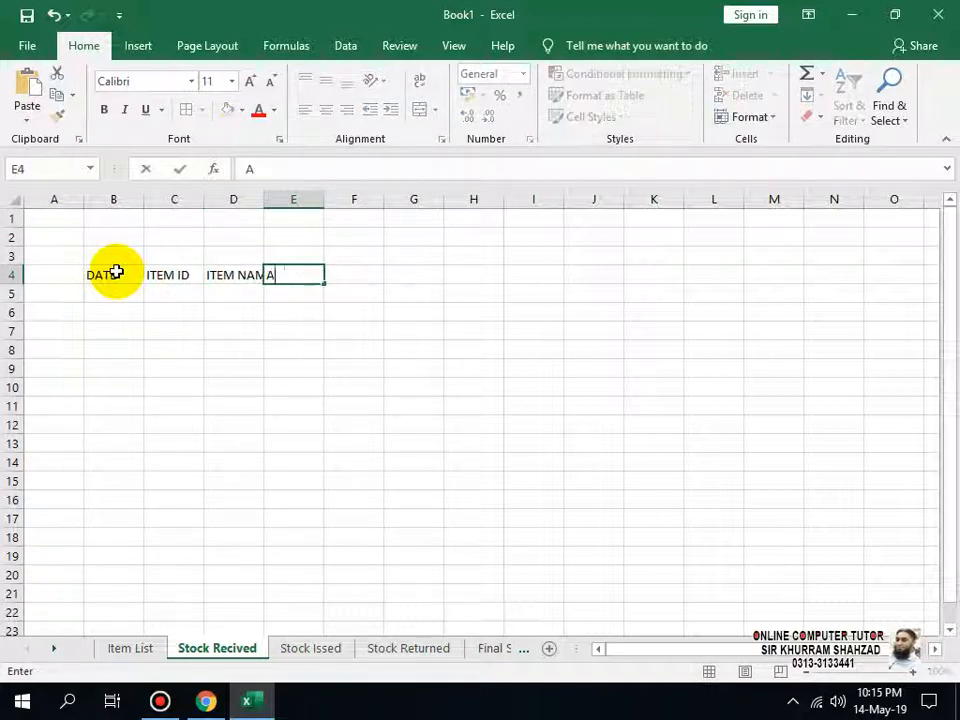
{"action": "type", "text": "MOUNT"}
{"action": "key", "text": "Return"}
{"action": "key", "text": "Up"}
{"action": "type", "text": "QTY"}
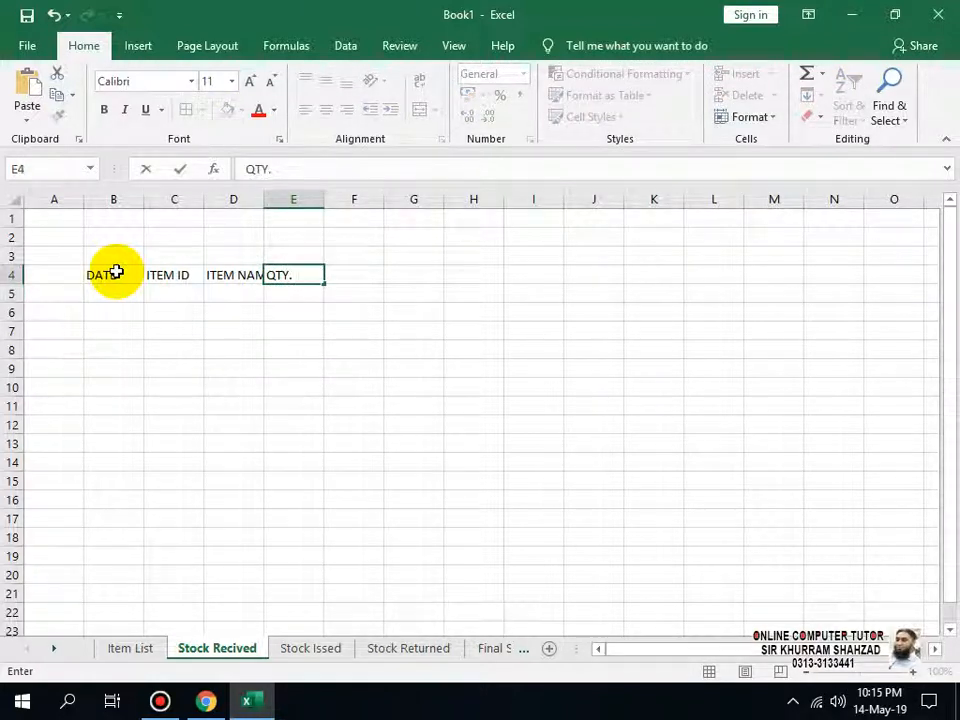
{"action": "key", "text": "Tab"}
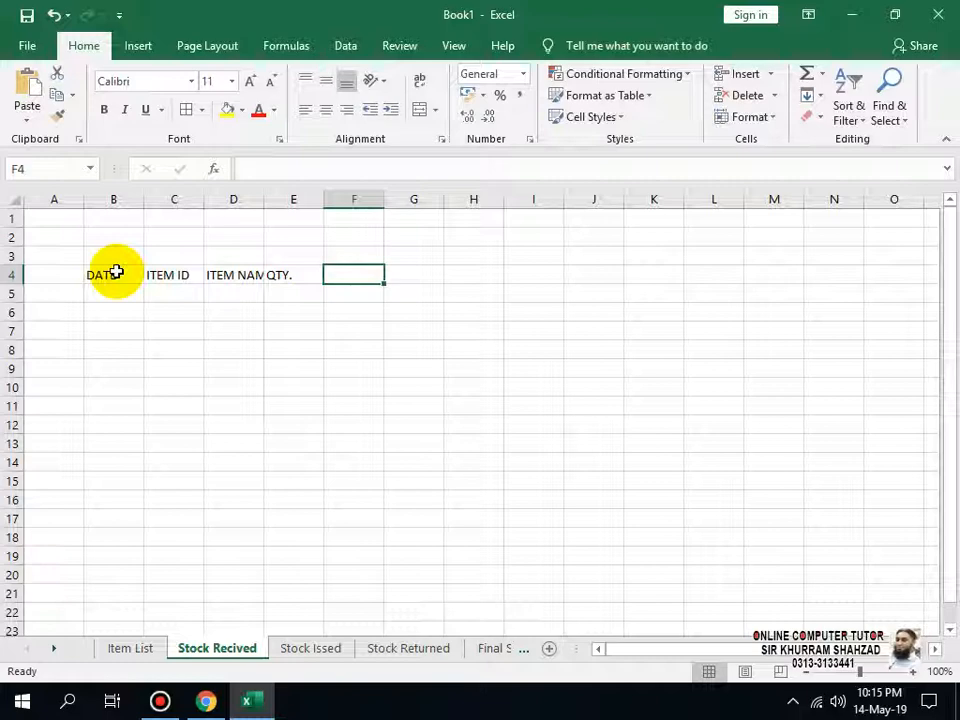
Enter NET AMOUNT as the header in F4 and fit column F to its text.
{"action": "type", "text": "NET AMPUNT"}
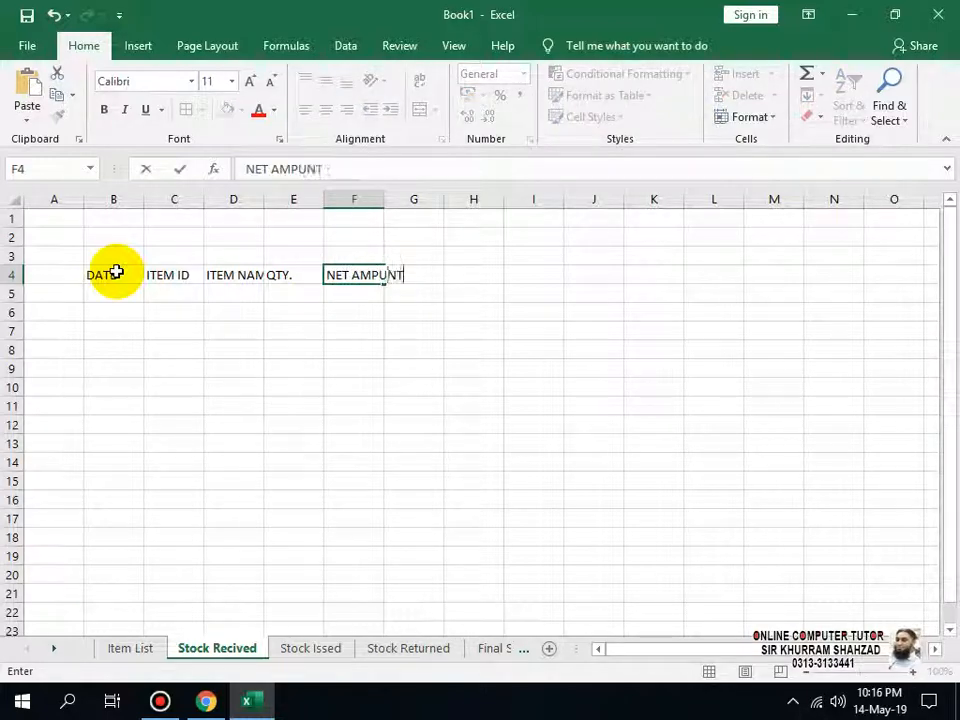
{"action": "key", "text": "Return"}
{"action": "key", "text": "Up"}
{"action": "key", "text": "F2"}
{"action": "key", "text": "Escape"}
{"action": "key", "text": "Return"}
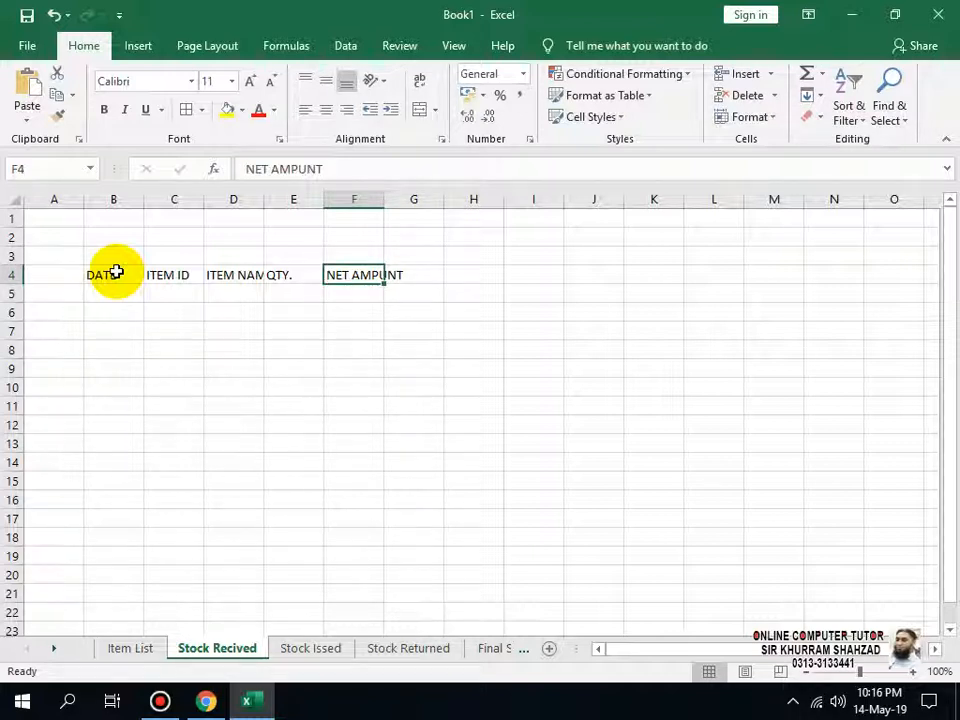
{"action": "type", "text": "TOTAL"}
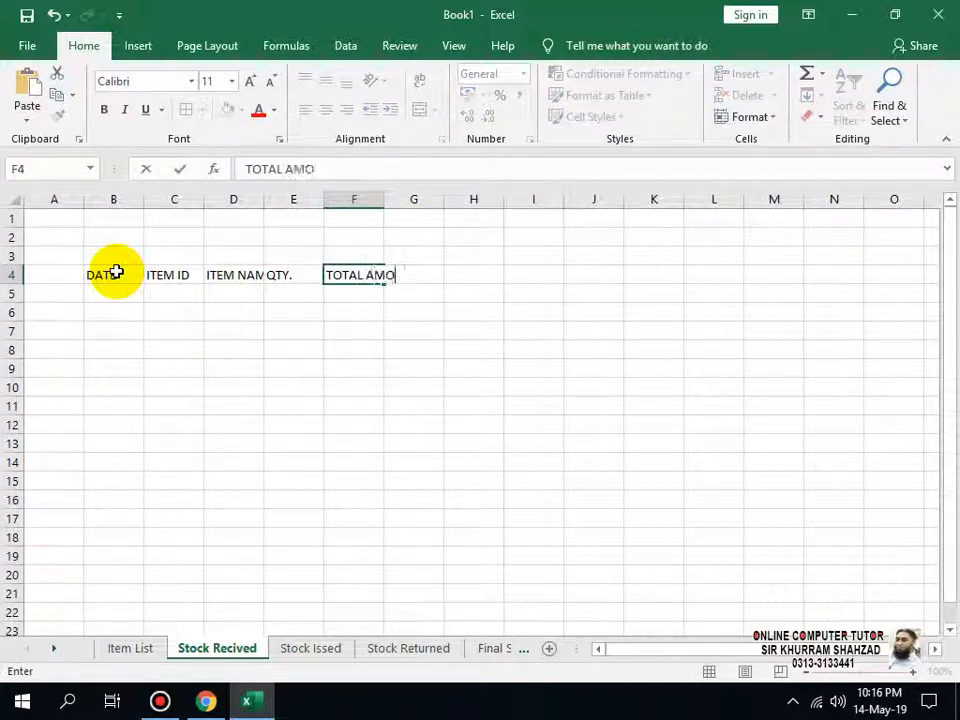
{"action": "key", "text": "Return"}
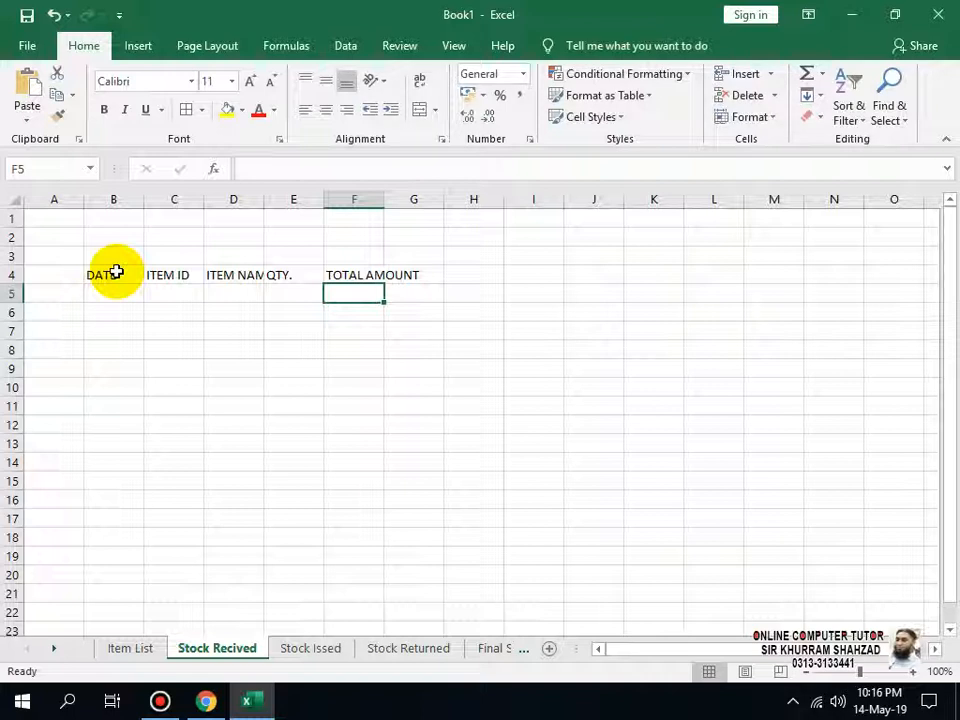
{"action": "key", "text": "Up"}
{"action": "type", "text": "NET"}
{"action": "key", "text": "Return"}
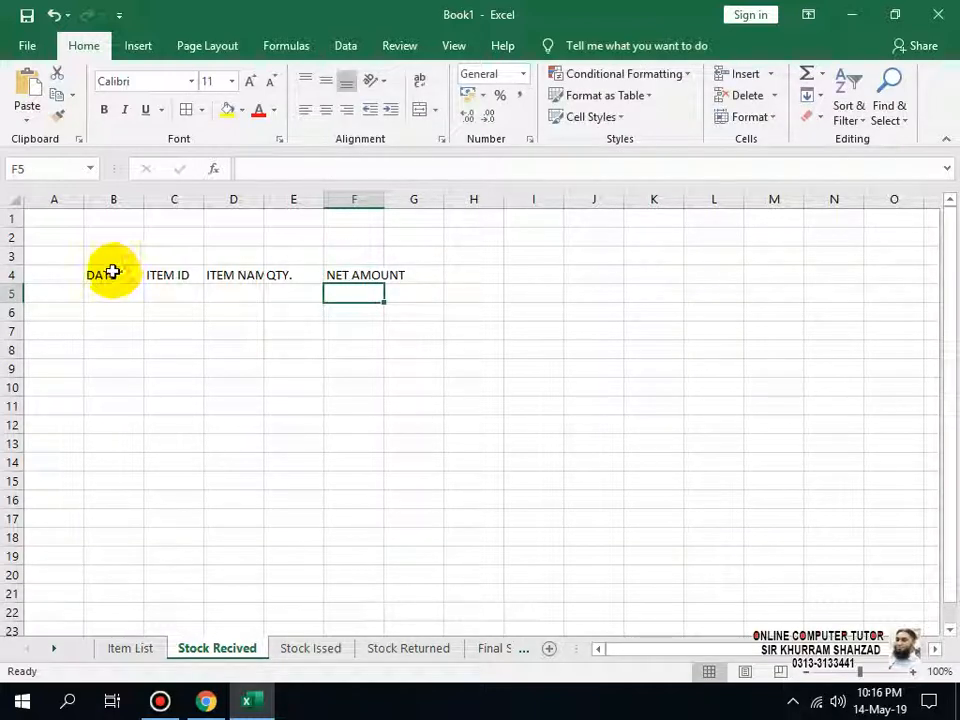
{"action": "left_click_drag", "start_coordinate": [384, 200], "coordinate": [385, 200]}
{"action": "double_click", "coordinate": [385, 200]}
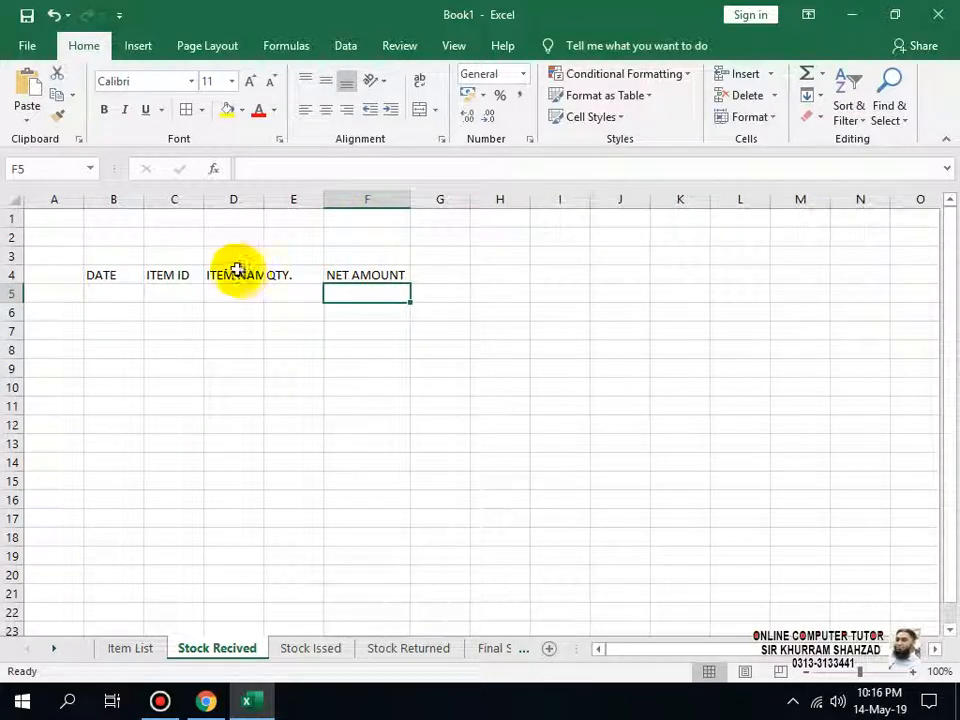
Make row 4 noticeably taller and format headers B4:F4 as bold, size 12, centered horizontally and vertically.
{"action": "left_click_drag", "start_coordinate": [24, 284], "coordinate": [18, 318]}
{"action": "left_click", "coordinate": [107, 292]}
{"action": "left_click_drag", "start_coordinate": [271, 292], "coordinate": [366, 289]}
{"action": "left_click", "coordinate": [326, 109]}
{"action": "left_click", "coordinate": [326, 80]}
{"action": "left_click", "coordinate": [104, 110]}
{"action": "left_click", "coordinate": [250, 81]}
Wrap the text of the ITEM NAME header in D4 and the NET AMOUNT header in F4.
{"action": "left_click", "coordinate": [245, 291]}
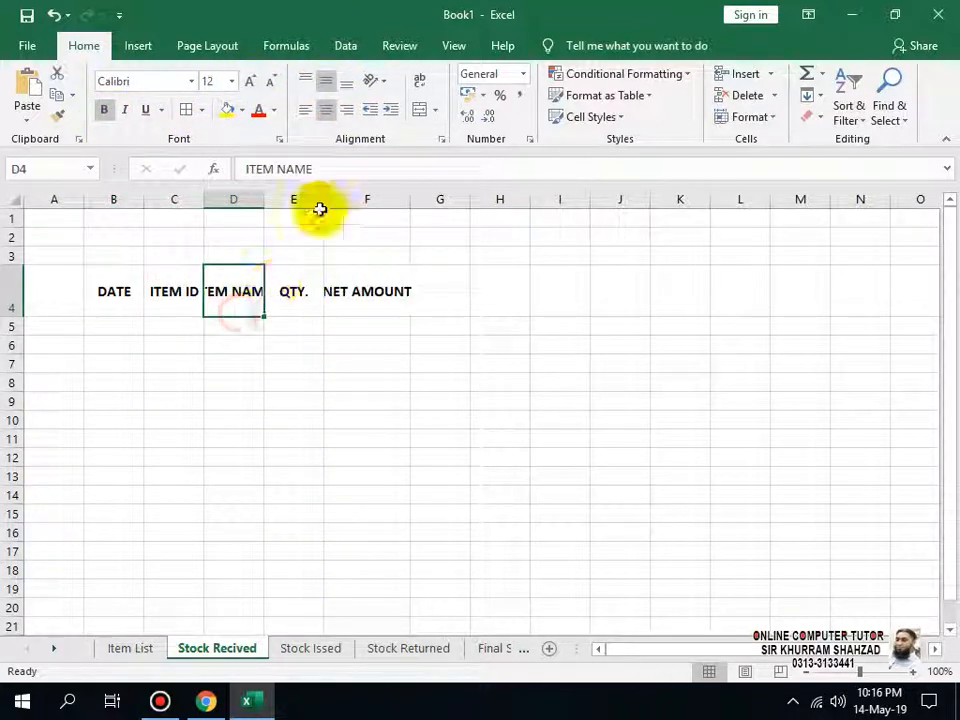
{"action": "left_click", "coordinate": [418, 84]}
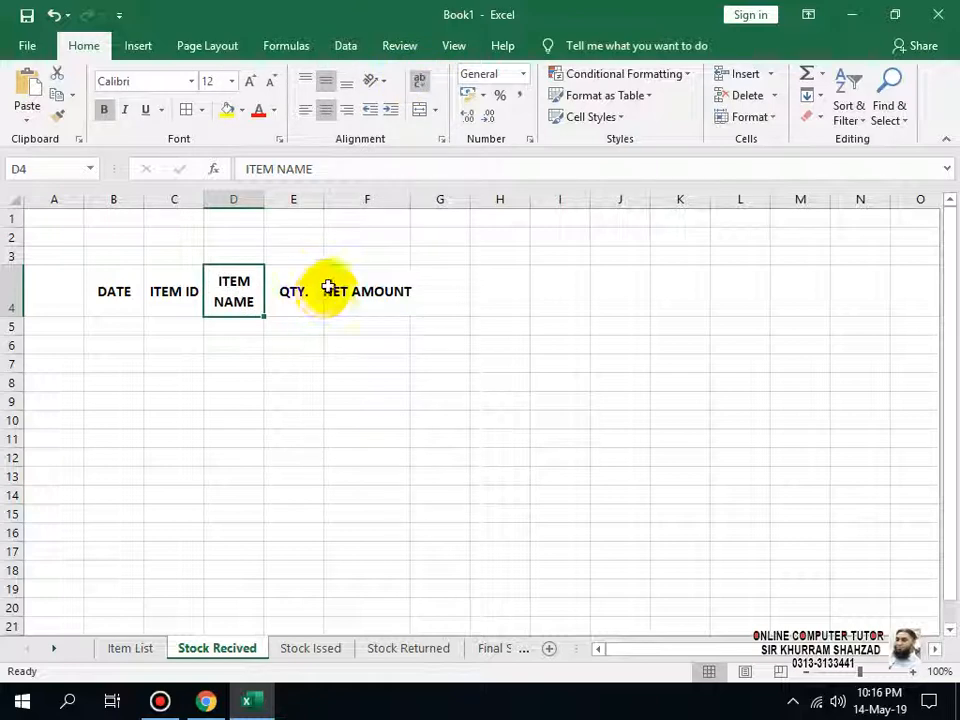
{"action": "left_click", "coordinate": [345, 290]}
{"action": "left_click", "coordinate": [418, 84]}
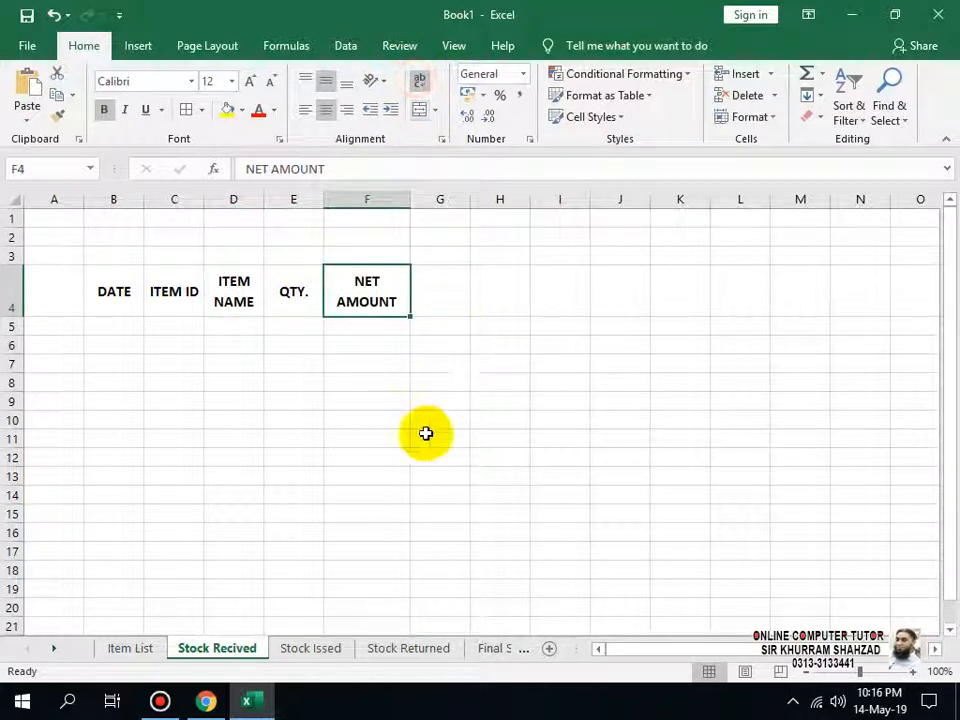
{"action": "left_click", "coordinate": [428, 435]}
Widen the ITEM NAME, ITEM ID and DATE columns, making ITEM NAME the widest.
{"action": "left_click_drag", "start_coordinate": [263, 204], "coordinate": [334, 200]}
{"action": "left_click_drag", "start_coordinate": [205, 200], "coordinate": [238, 200]}
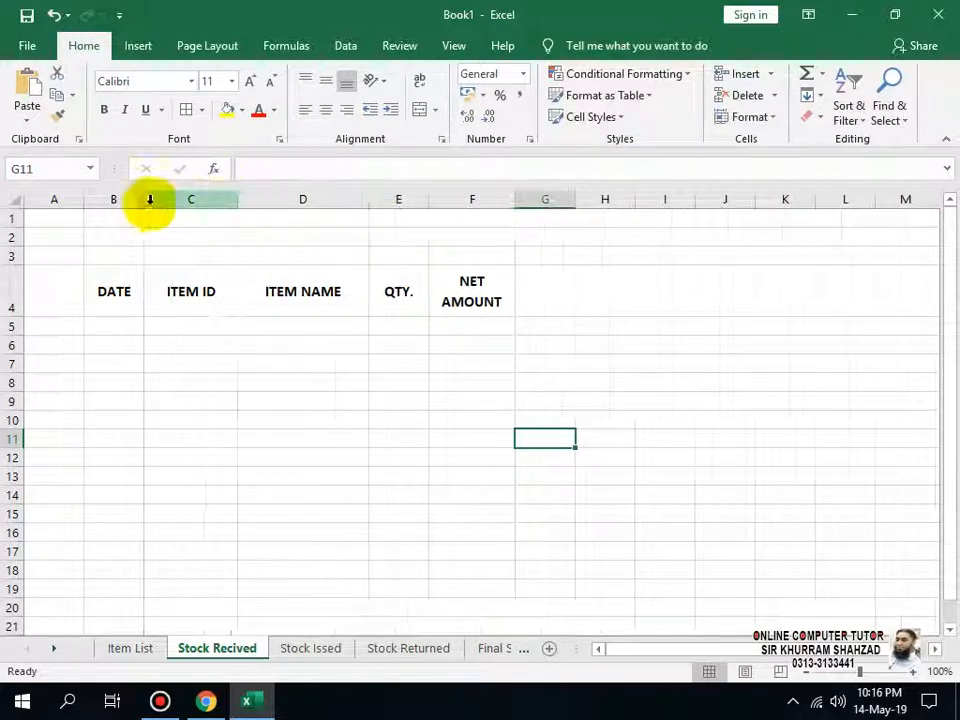
{"action": "left_click_drag", "start_coordinate": [142, 200], "coordinate": [168, 199]}
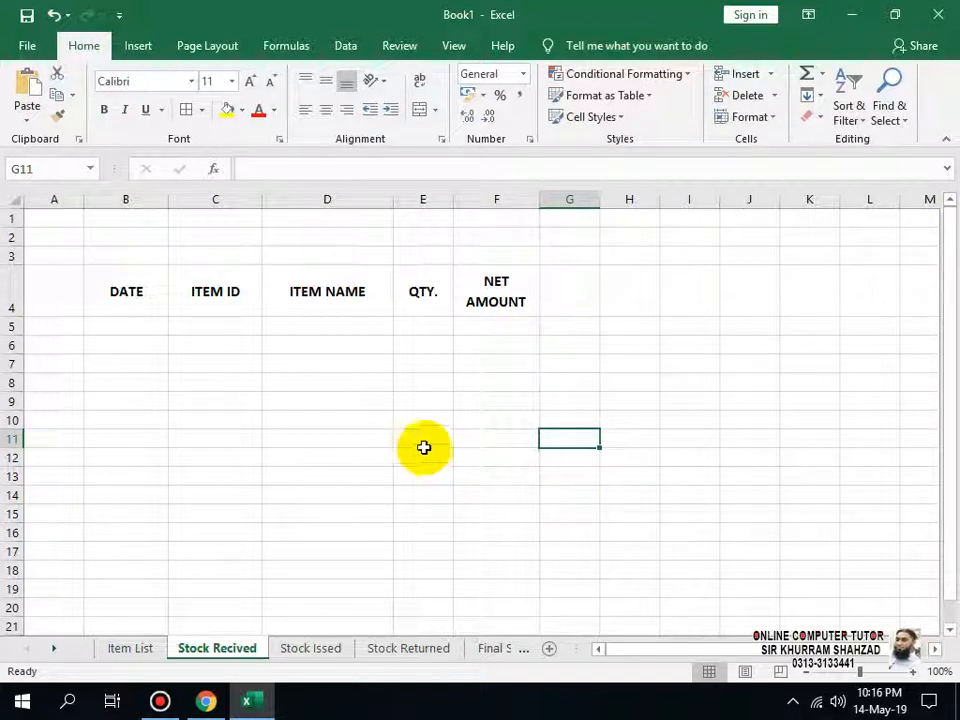
{"action": "left_click", "coordinate": [157, 322]}
{"action": "left_click", "coordinate": [195, 329]}
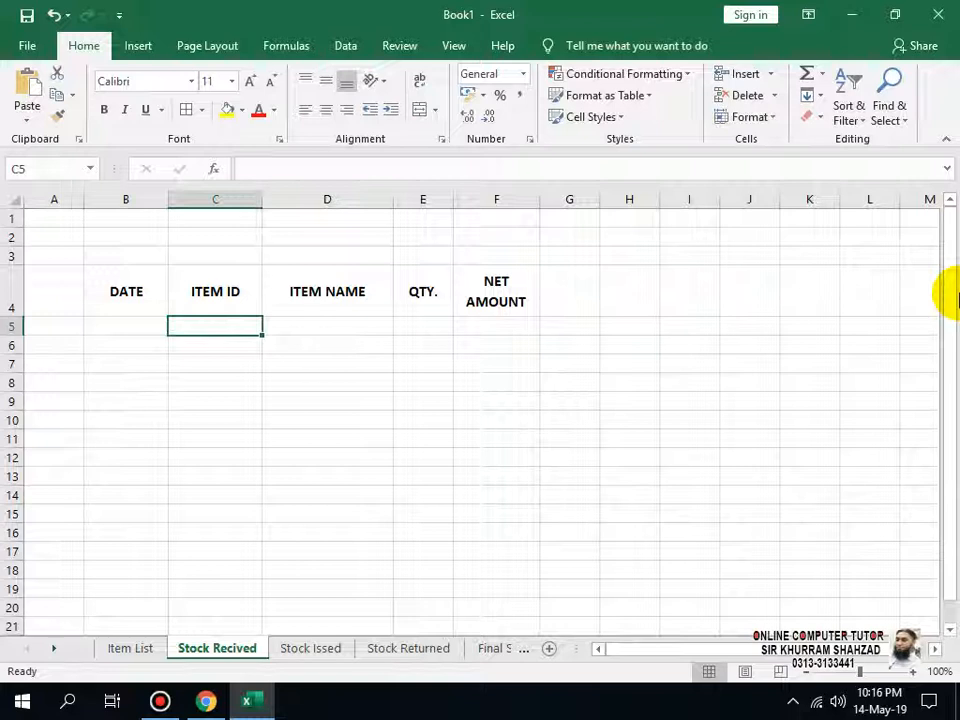
{"action": "left_click", "coordinate": [315, 313]}
{"action": "left_click", "coordinate": [318, 324]}
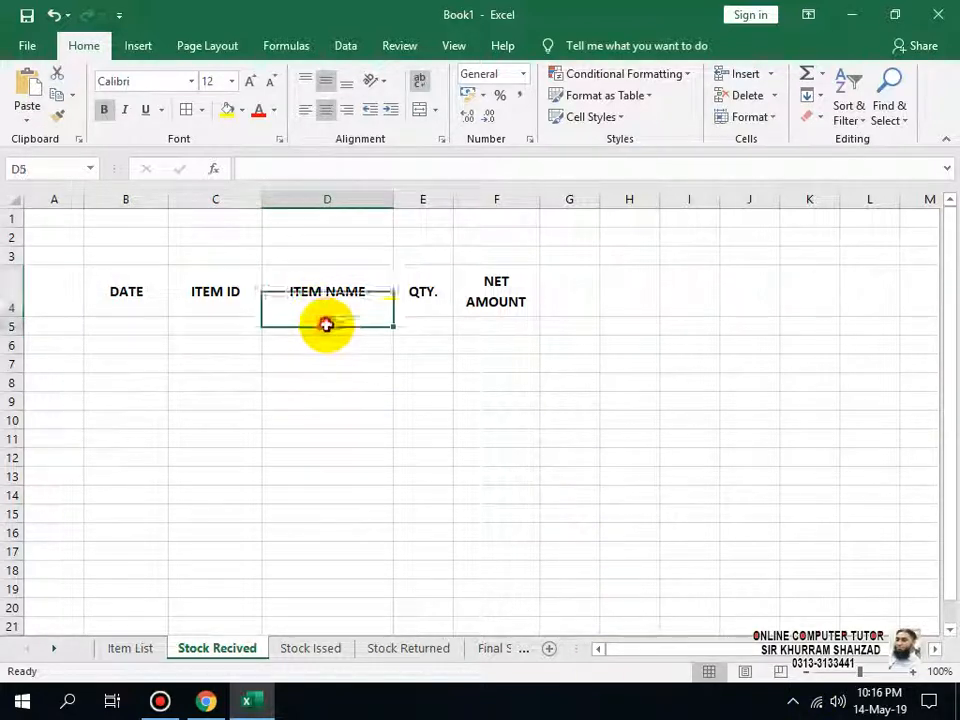
{"action": "left_click", "coordinate": [411, 324]}
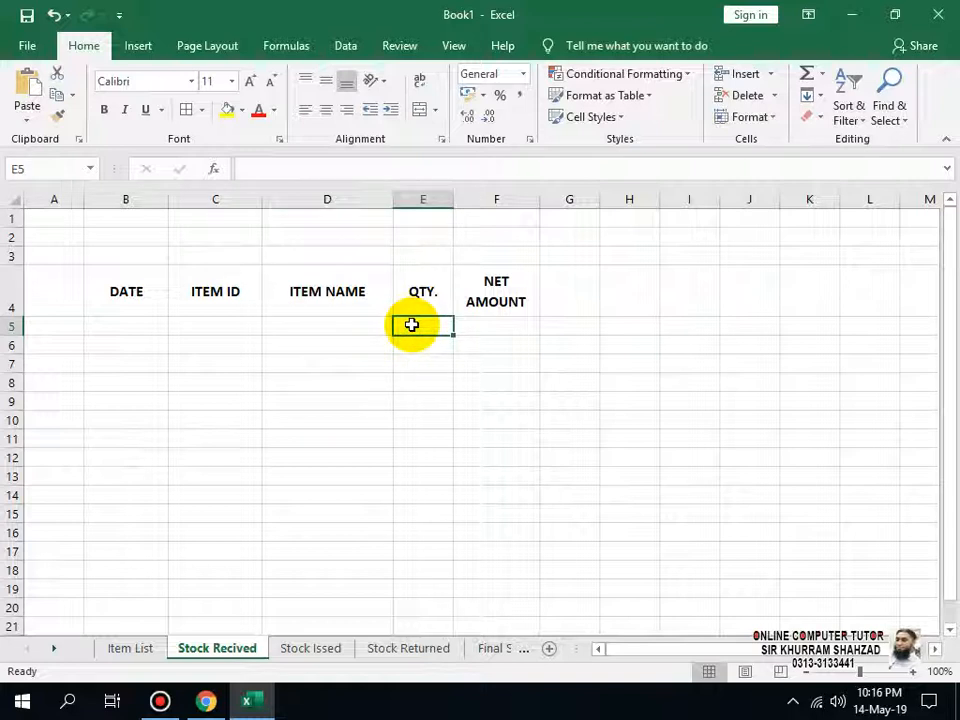
Insert a new column before QTY. and enter UNIT PRICE as its header in E4.
{"action": "right_click", "coordinate": [431, 203]}
{"action": "left_click", "coordinate": [477, 338]}
{"action": "left_click", "coordinate": [449, 300]}
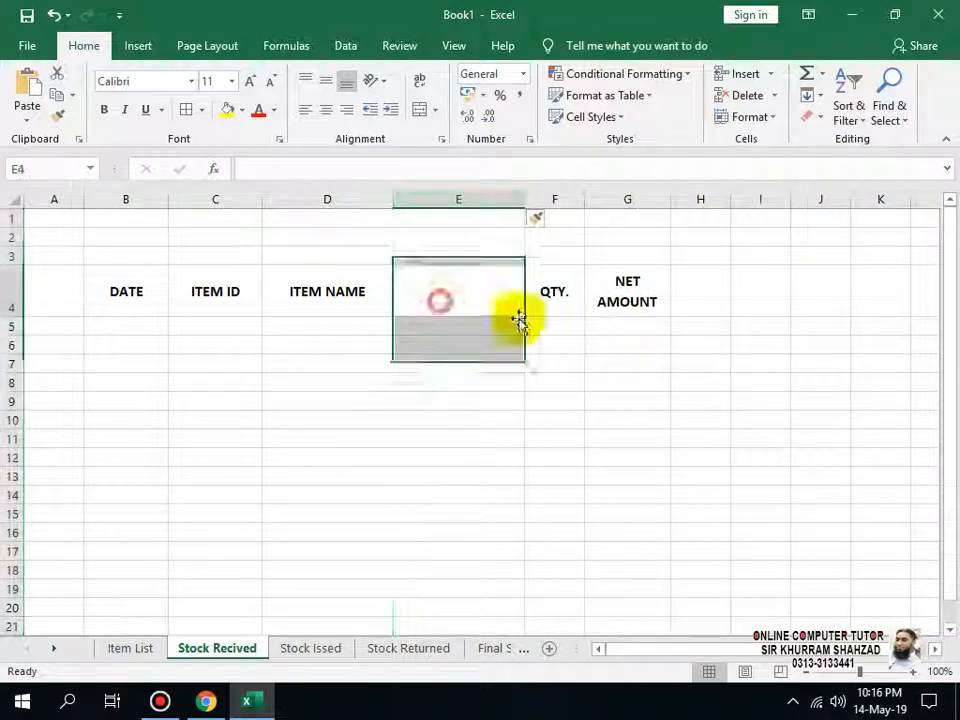
{"action": "type", "text": "UN"}
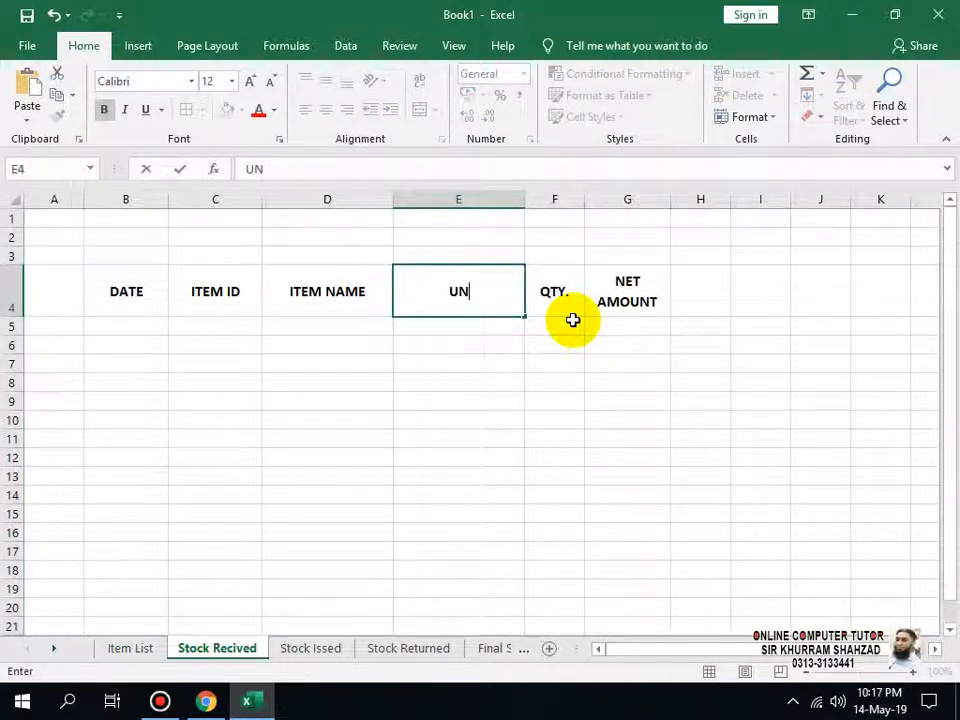
{"action": "type", "text": "IT PRICE"}
{"action": "key", "text": "Return"}
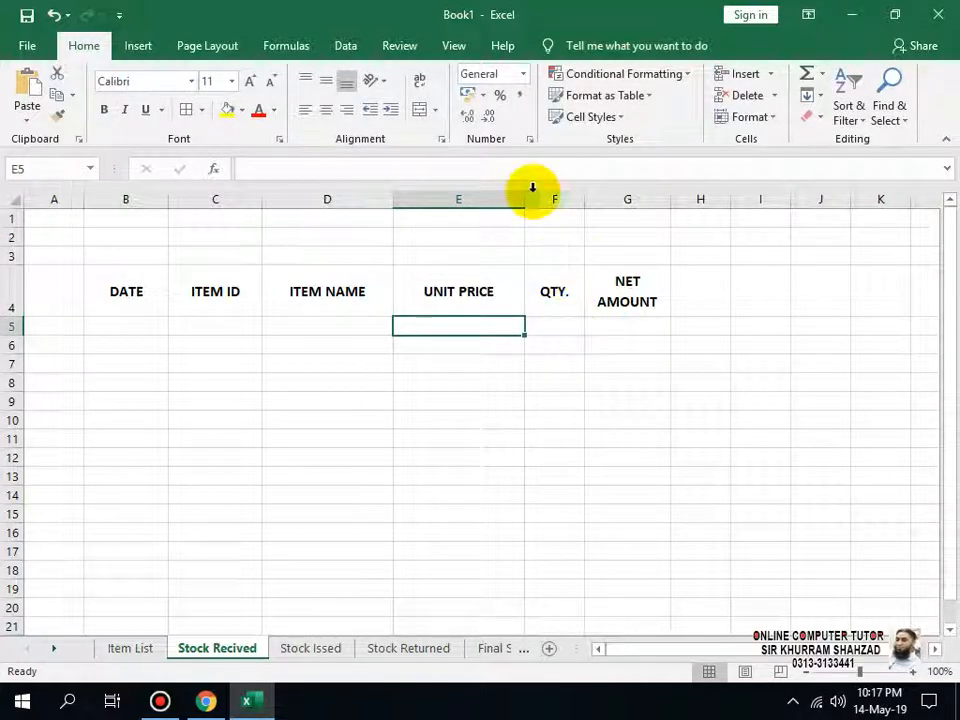
Wrap text in E5 and narrow columns E and F, leaving UNIT PRICE on two lines.
{"action": "left_click_drag", "start_coordinate": [528, 195], "coordinate": [476, 206]}
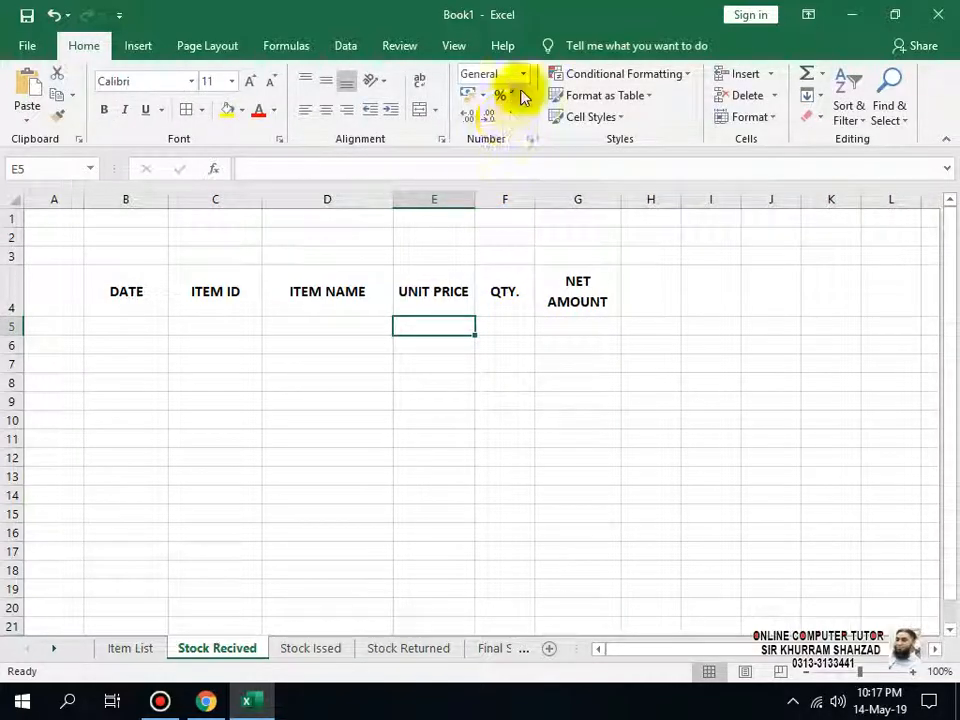
{"action": "left_click", "coordinate": [424, 80]}
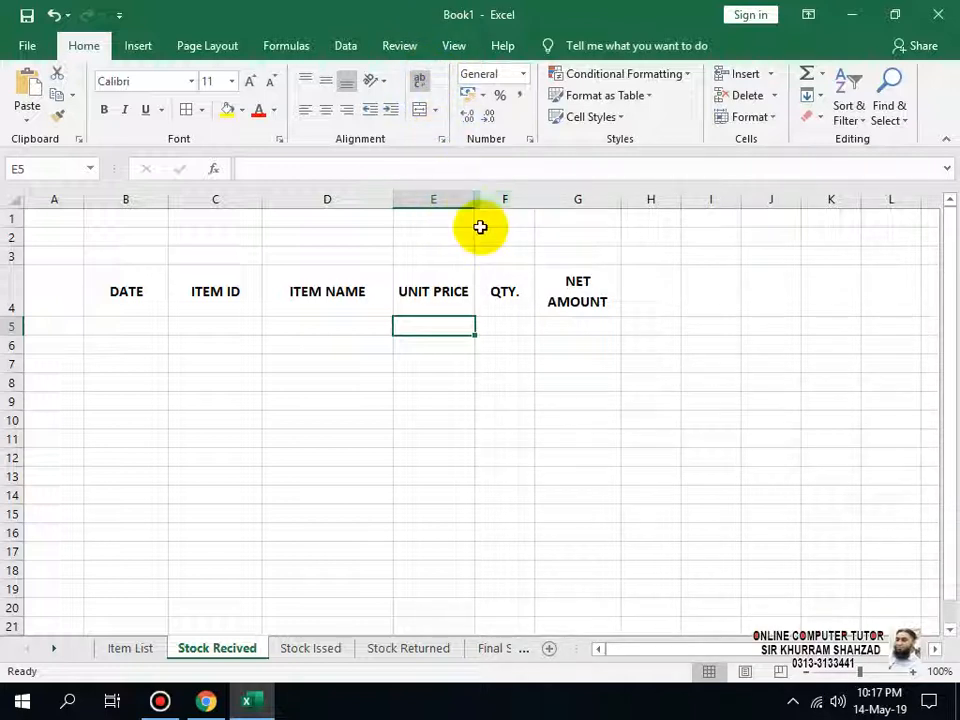
{"action": "left_click_drag", "start_coordinate": [474, 200], "coordinate": [462, 199]}
{"action": "left_click_drag", "start_coordinate": [525, 199], "coordinate": [519, 199]}
{"action": "left_click", "coordinate": [546, 364]}
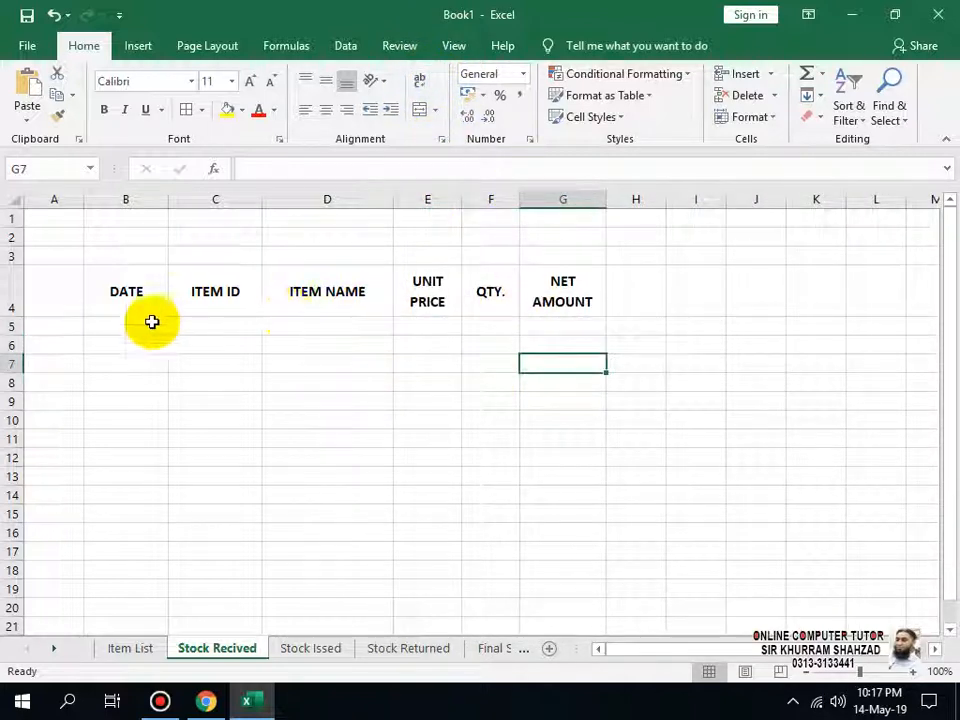
Review the item IDs on the Item List sheet and return to the Stock Recived sheet.
{"action": "left_click", "coordinate": [230, 324]}
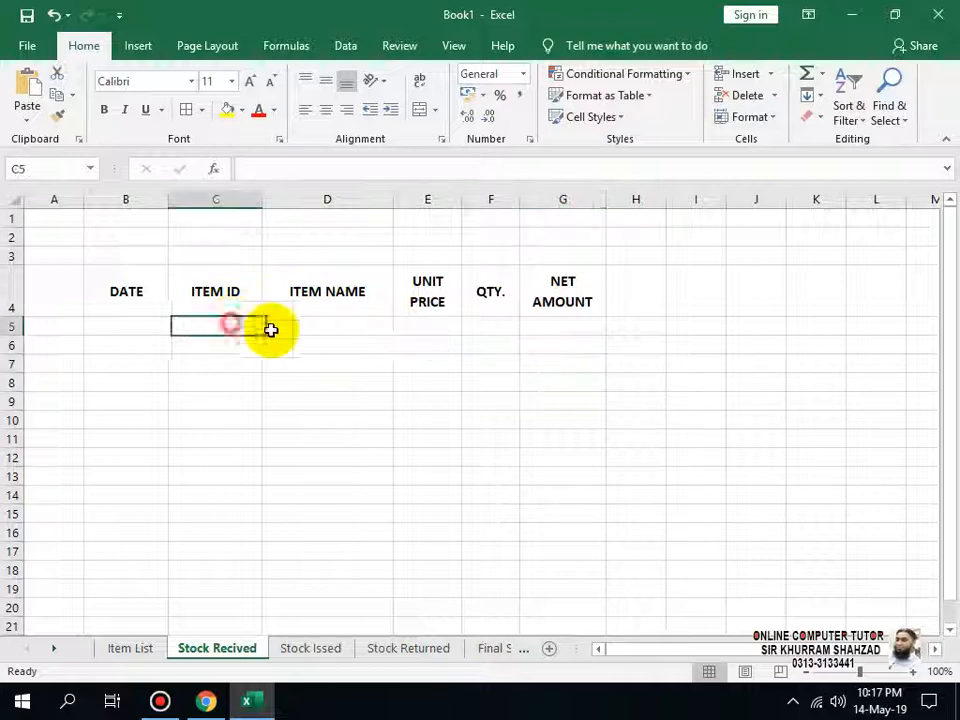
{"action": "left_click", "coordinate": [133, 648]}
{"action": "left_click", "coordinate": [195, 368]}
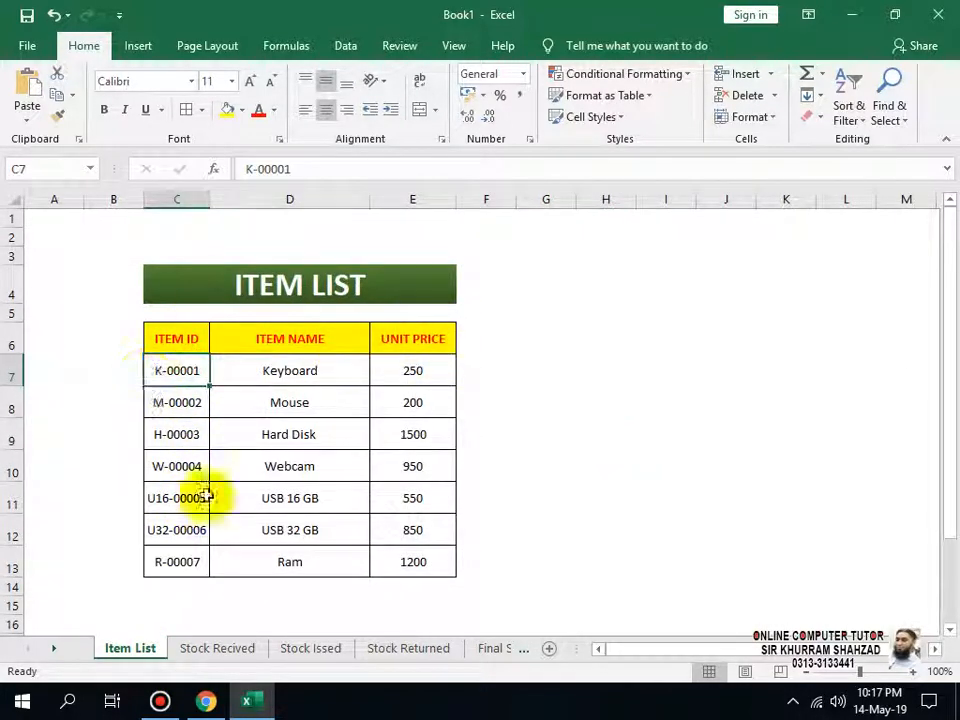
{"action": "left_click", "coordinate": [222, 648]}
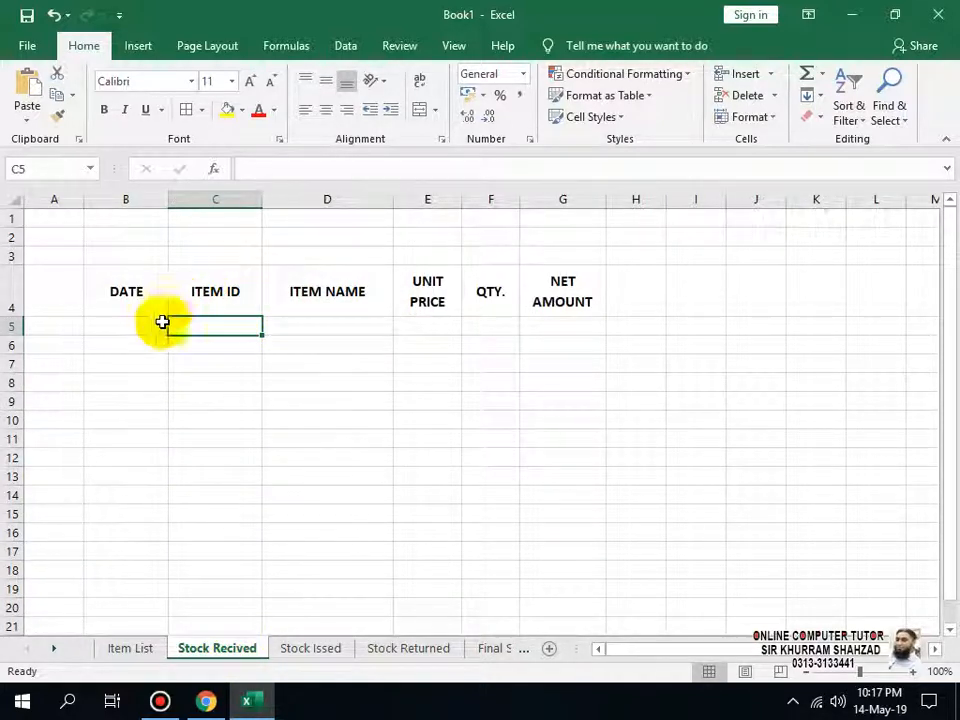
{"action": "left_click", "coordinate": [250, 365]}
{"action": "left_click", "coordinate": [201, 328]}
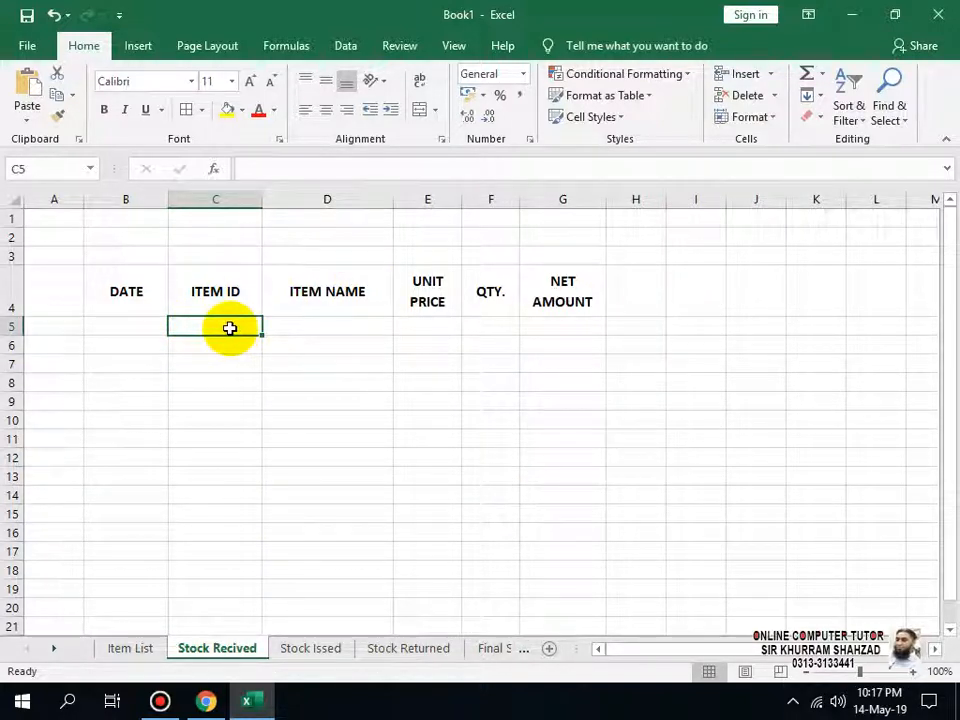
{"action": "left_click", "coordinate": [346, 47]}
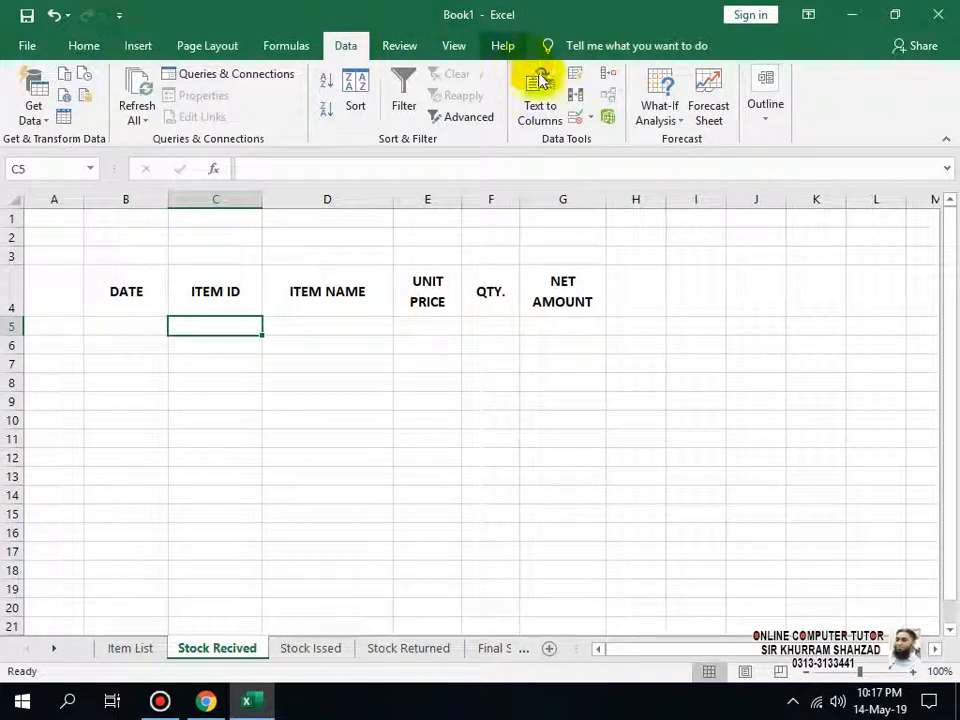
{"action": "left_click", "coordinate": [578, 119]}
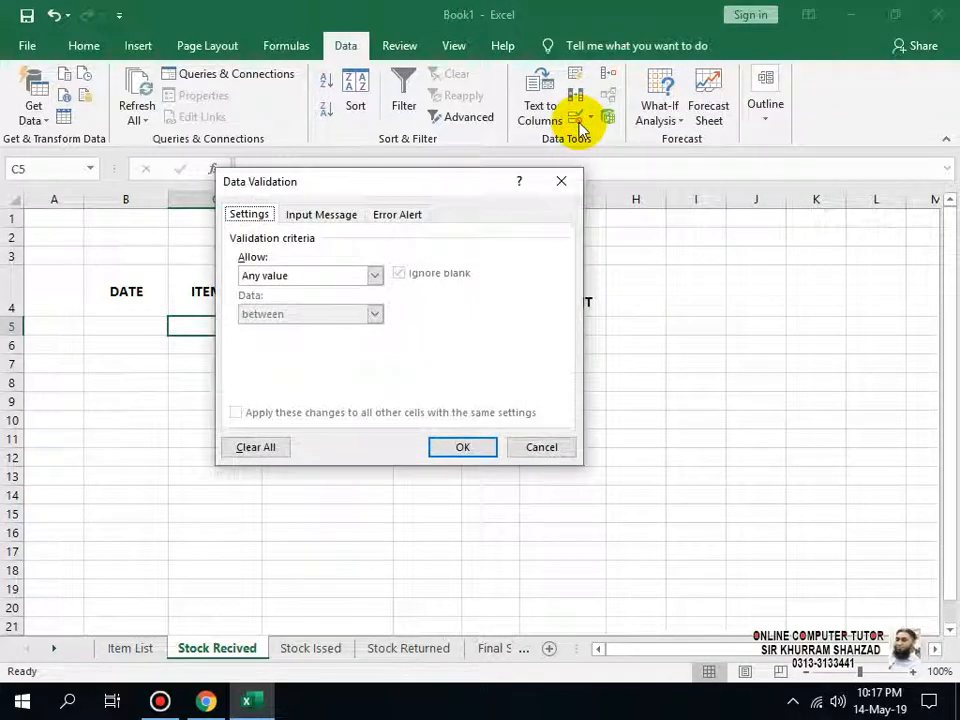
{"action": "left_click", "coordinate": [358, 279]}
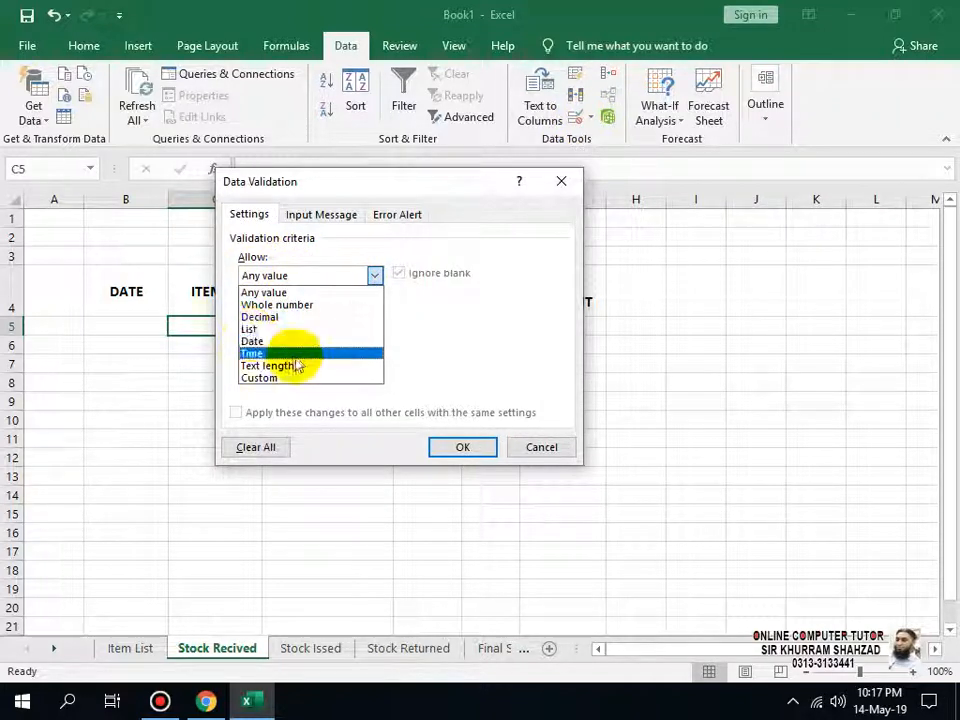
{"action": "left_click", "coordinate": [260, 330]}
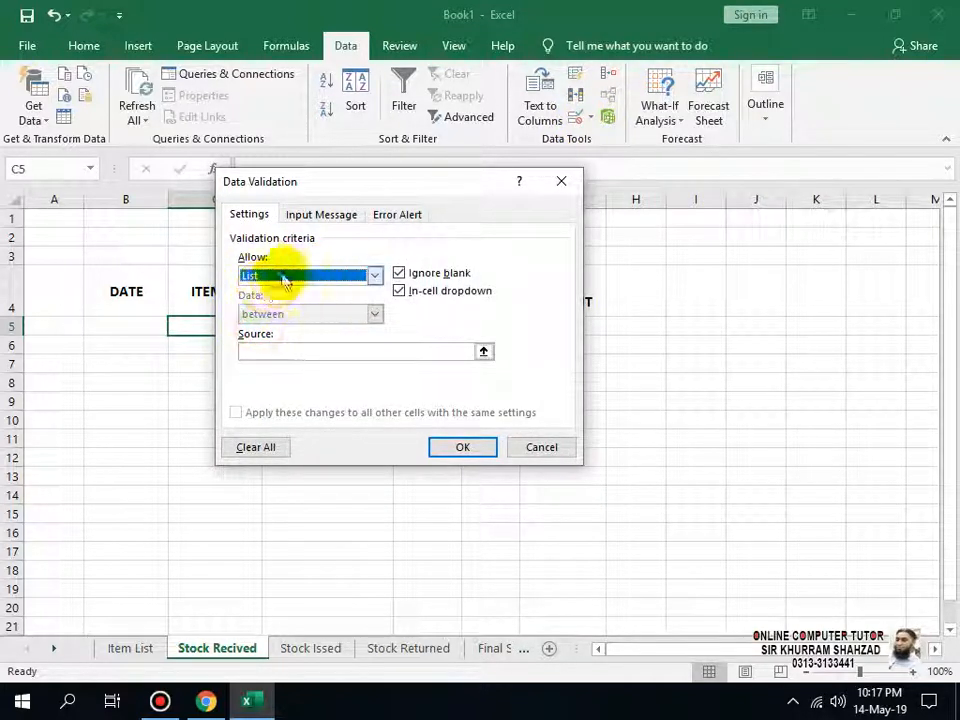
{"action": "left_click", "coordinate": [541, 446]}
{"action": "left_click", "coordinate": [632, 508]}
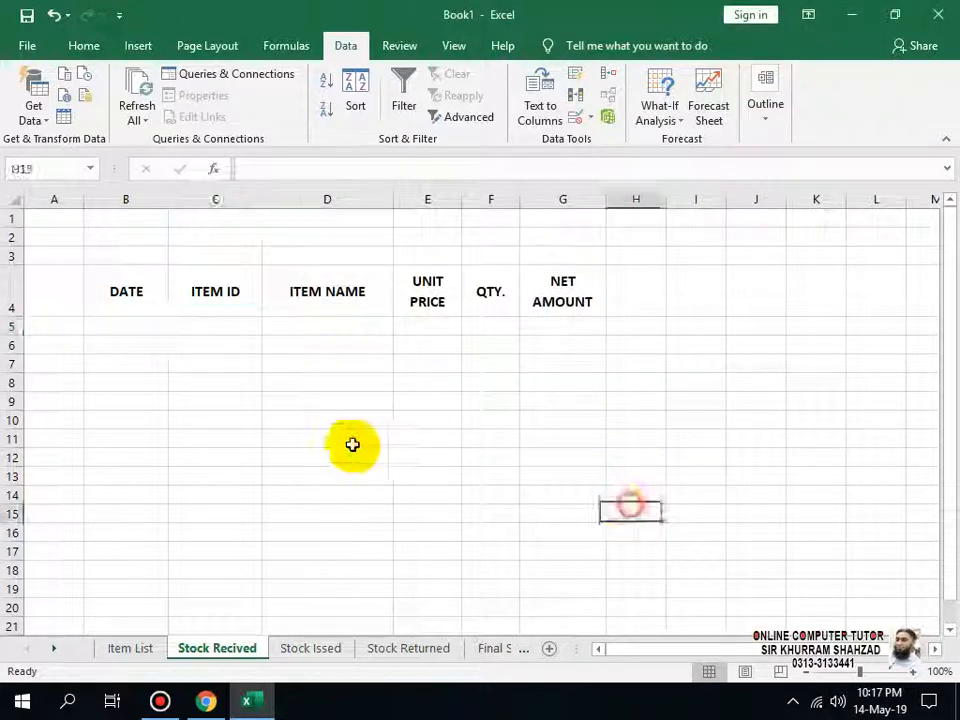
Start a data validation on C5 under ITEM ID that allows a List, and point its source to the Item List sheet.
{"action": "left_click", "coordinate": [223, 328]}
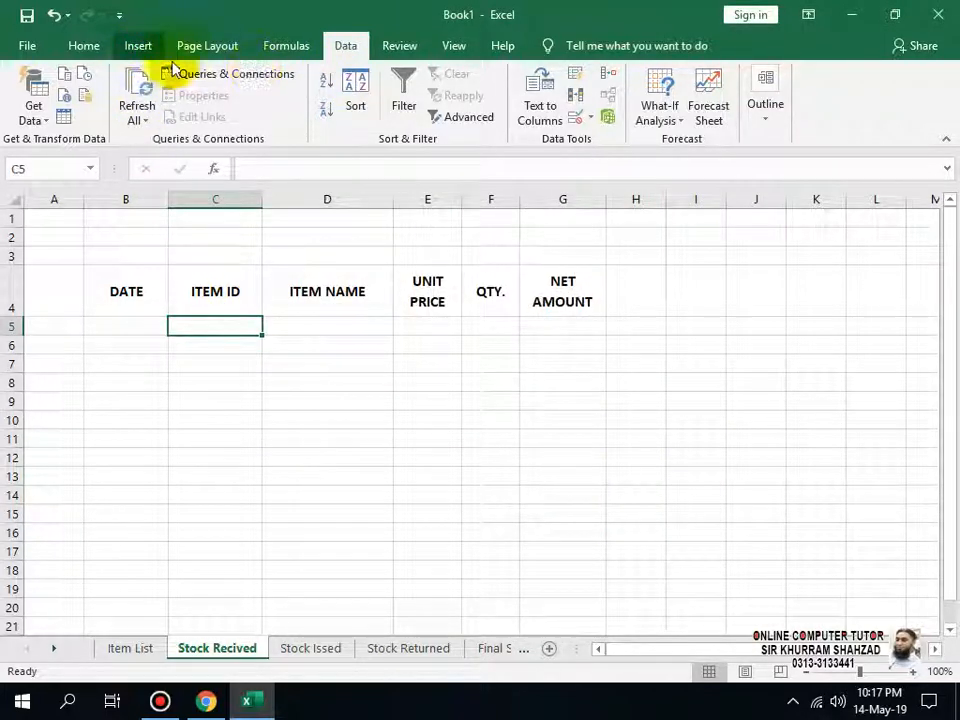
{"action": "left_click", "coordinate": [139, 50]}
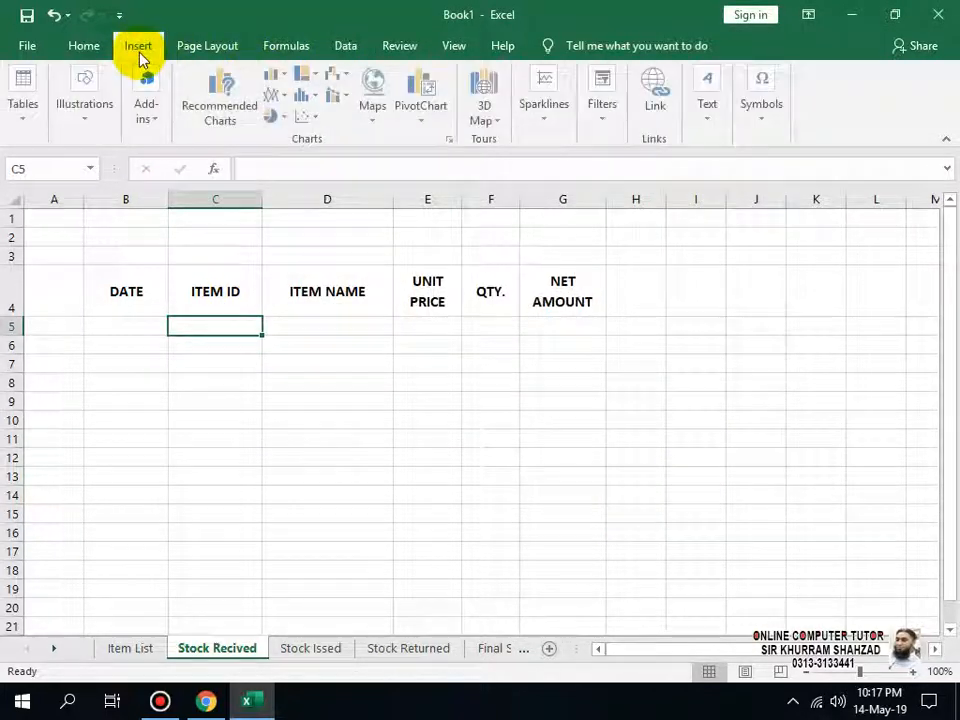
{"action": "left_click", "coordinate": [346, 47]}
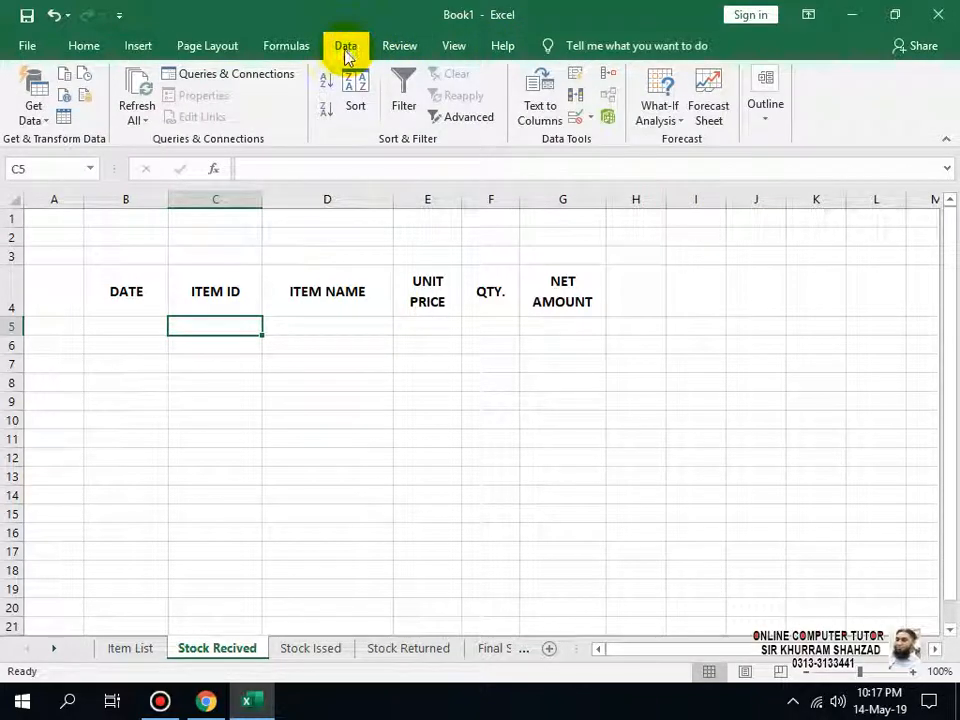
{"action": "left_click", "coordinate": [577, 121]}
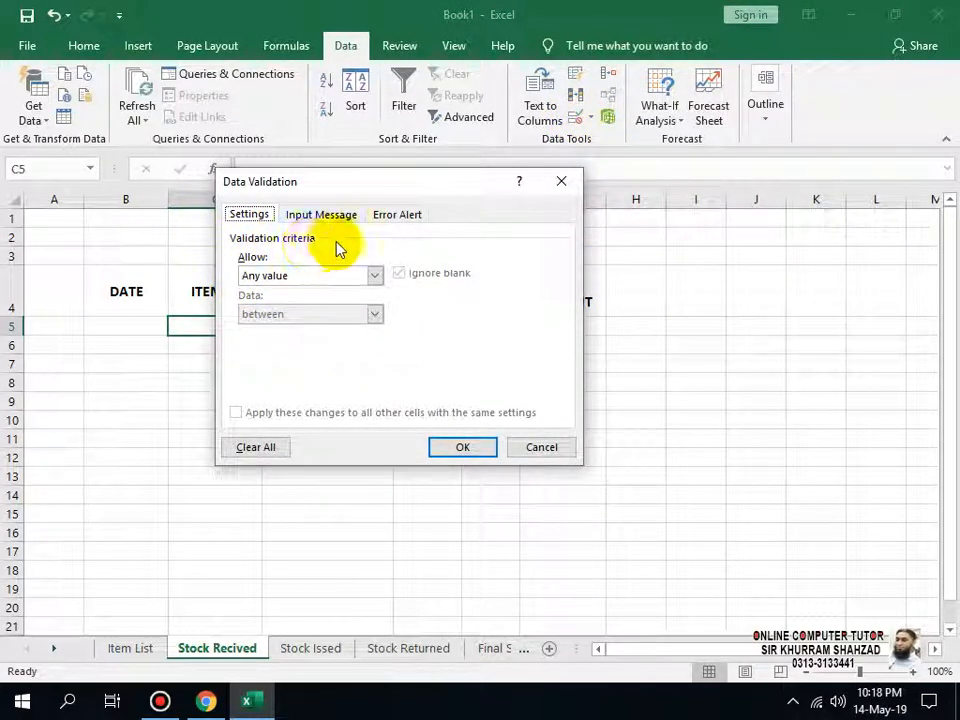
{"action": "left_click", "coordinate": [281, 281]}
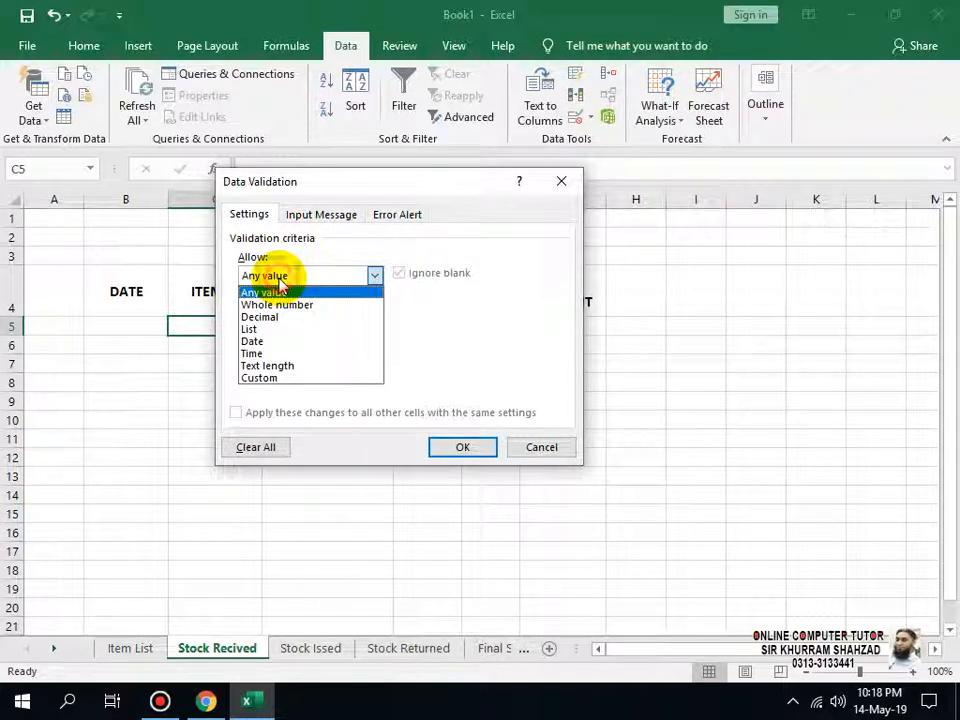
{"action": "left_click", "coordinate": [275, 333]}
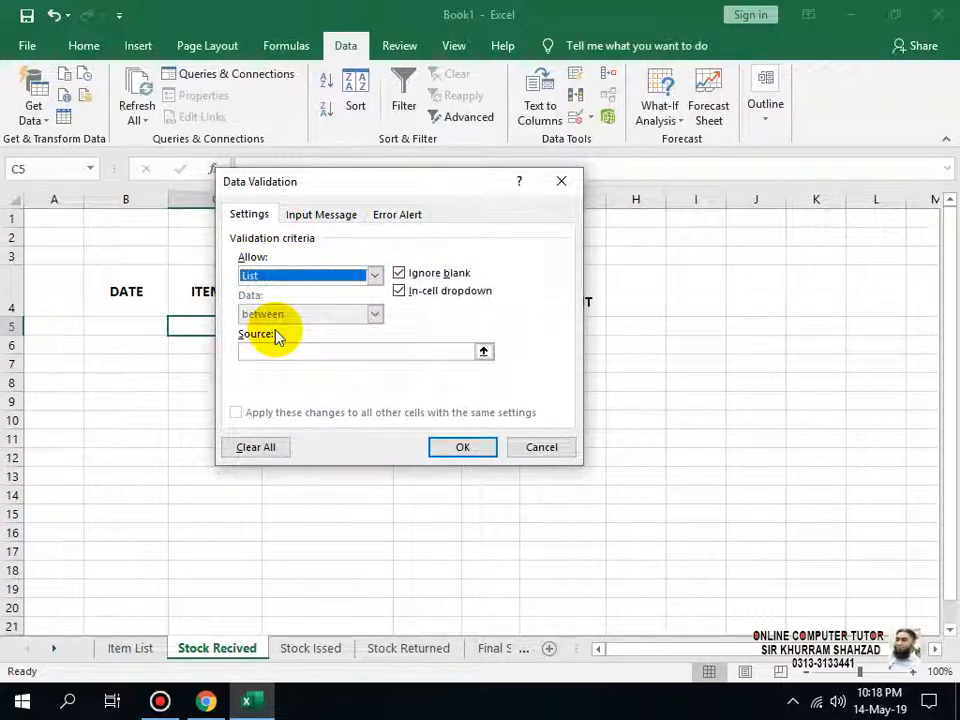
{"action": "left_click_drag", "start_coordinate": [318, 180], "coordinate": [576, 159]}
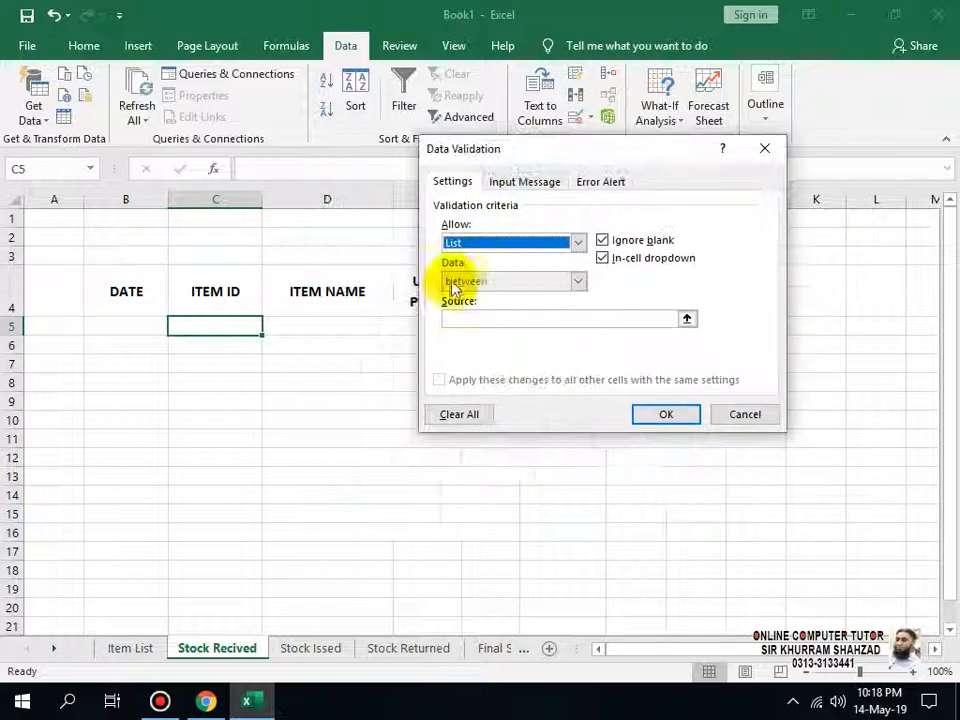
{"action": "left_click", "coordinate": [466, 319]}
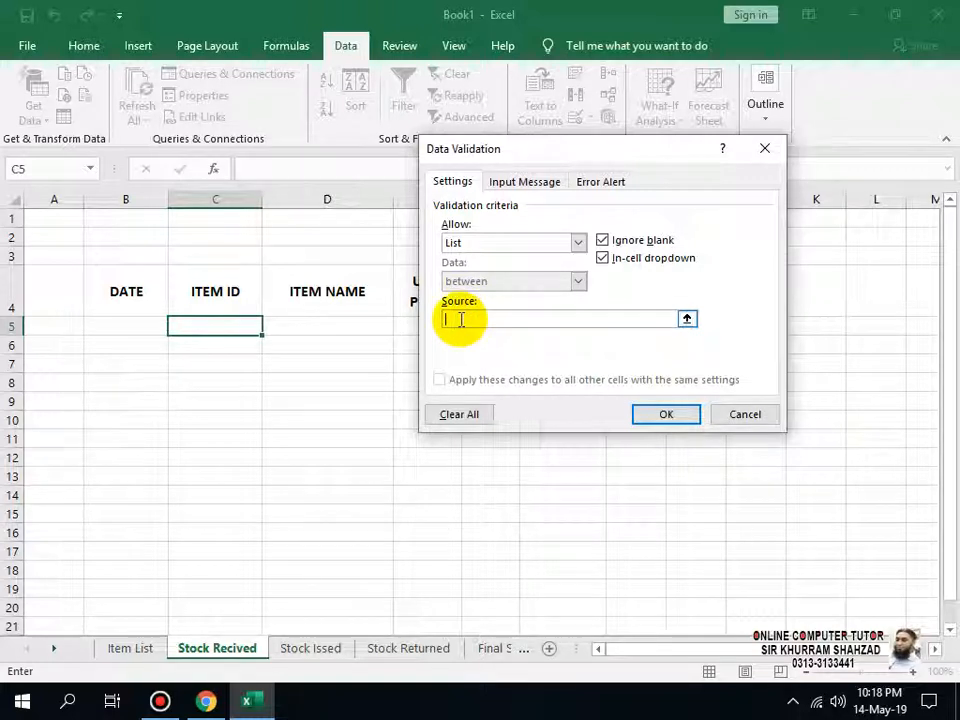
{"action": "left_click", "coordinate": [133, 650]}
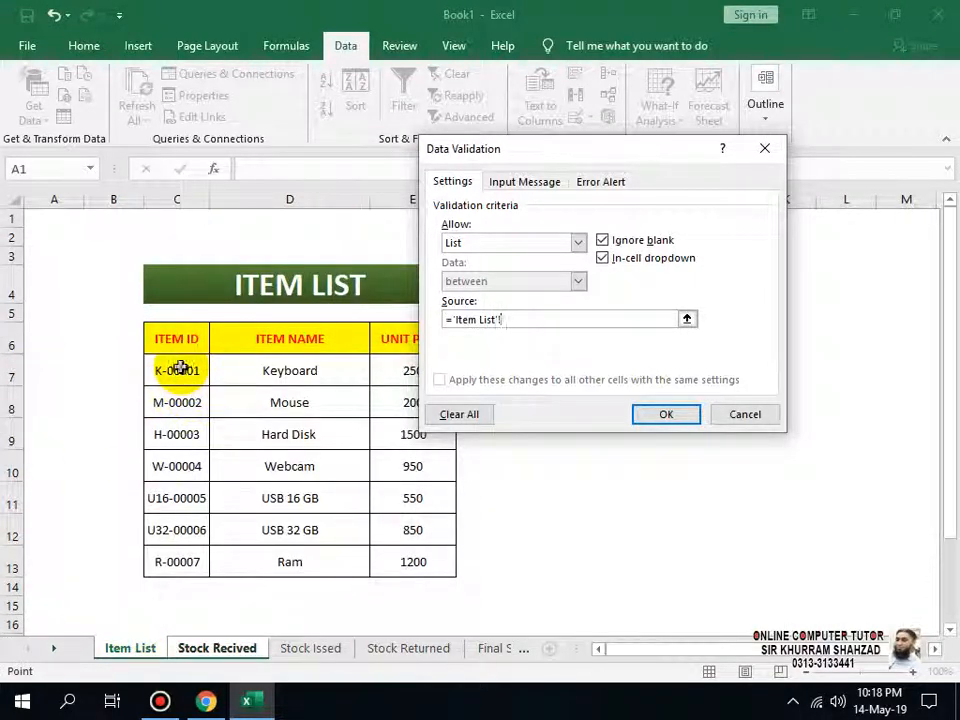
Try the item IDs in C7:C13 of Item List as the validation source, extending the range down the column and back.
{"action": "left_click_drag", "start_coordinate": [180, 368], "coordinate": [178, 444]}
{"action": "left_click_drag", "start_coordinate": [178, 563], "coordinate": [178, 563]}
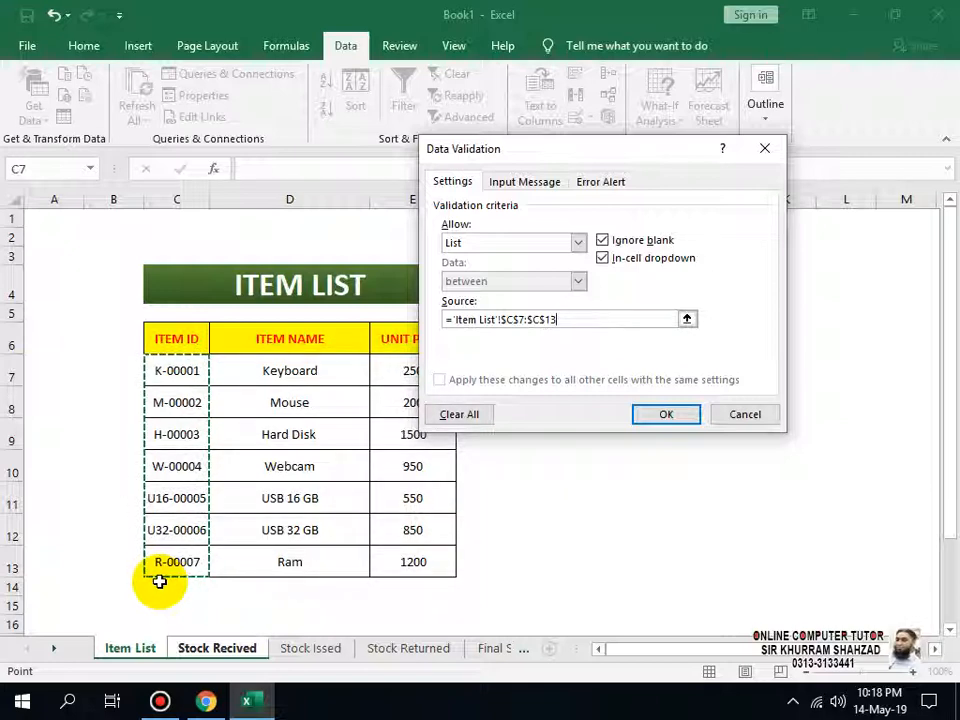
{"action": "key", "text": "ctrl+shift+Down"}
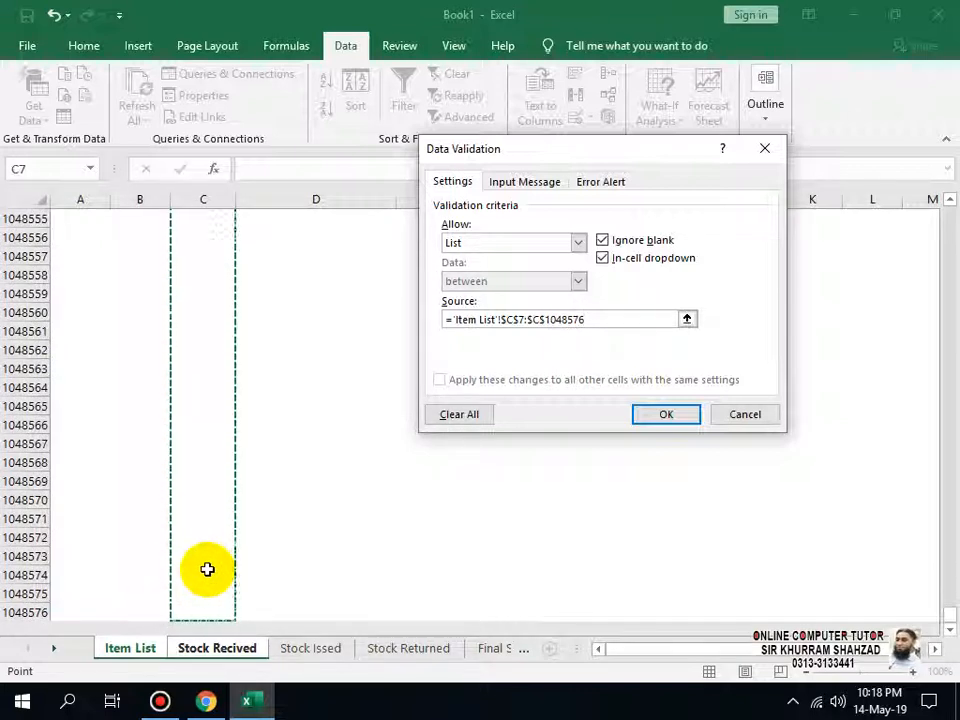
{"action": "key", "text": "ctrl+shift+Up"}
{"action": "scroll", "coordinate": [207, 569], "scroll_direction": "up", "scroll_amount": 2}
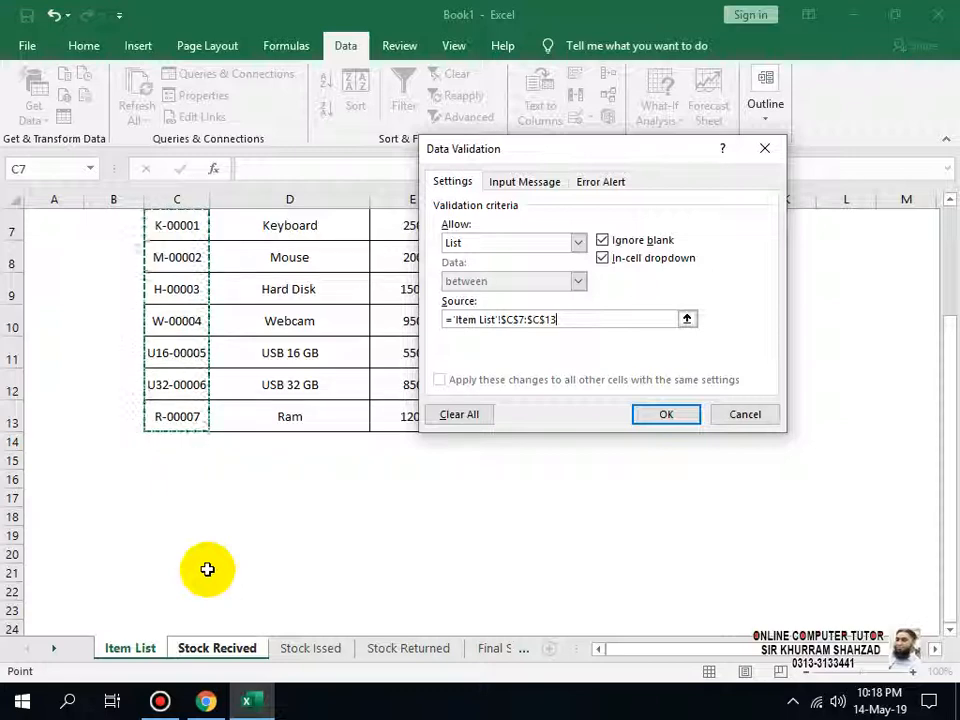
{"action": "scroll", "coordinate": [207, 569], "scroll_direction": "up", "scroll_amount": 1}
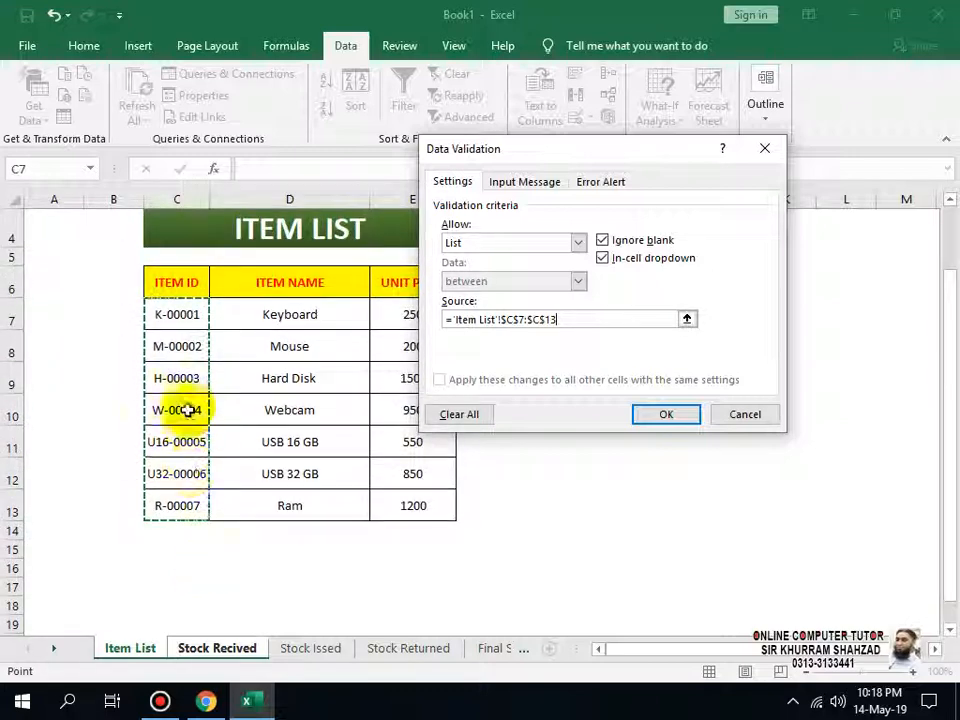
Set the list source to C7:C1048576 on Item List, apply the validation and open the C5 dropdown.
{"action": "left_click", "coordinate": [177, 314]}
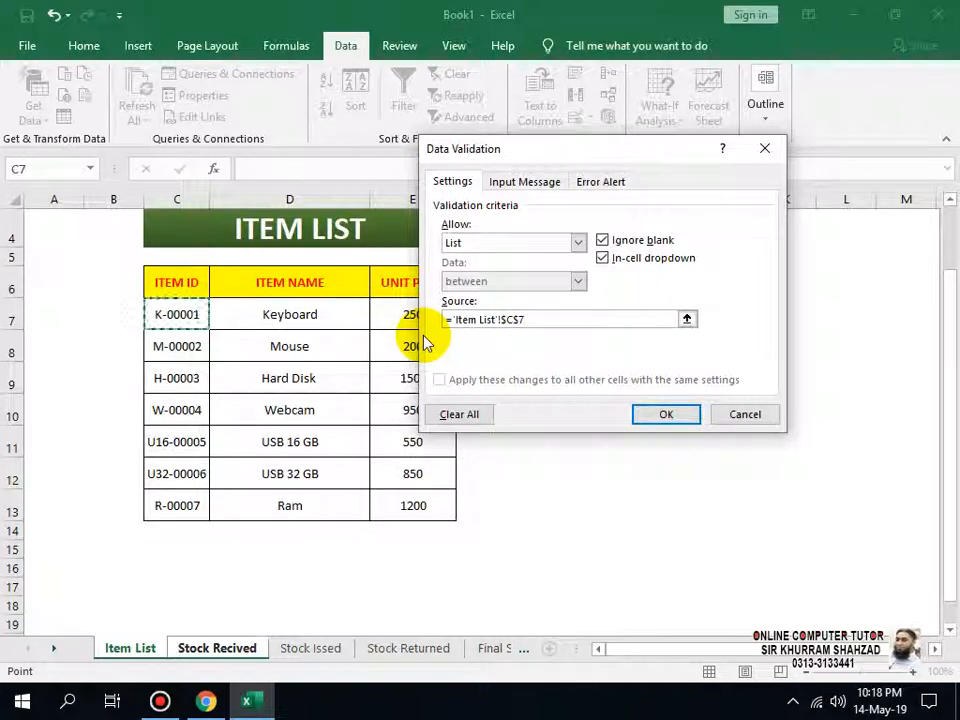
{"action": "key", "text": "ctrl+shift+Down"}
{"action": "key", "text": "ctrl+shift+Down"}
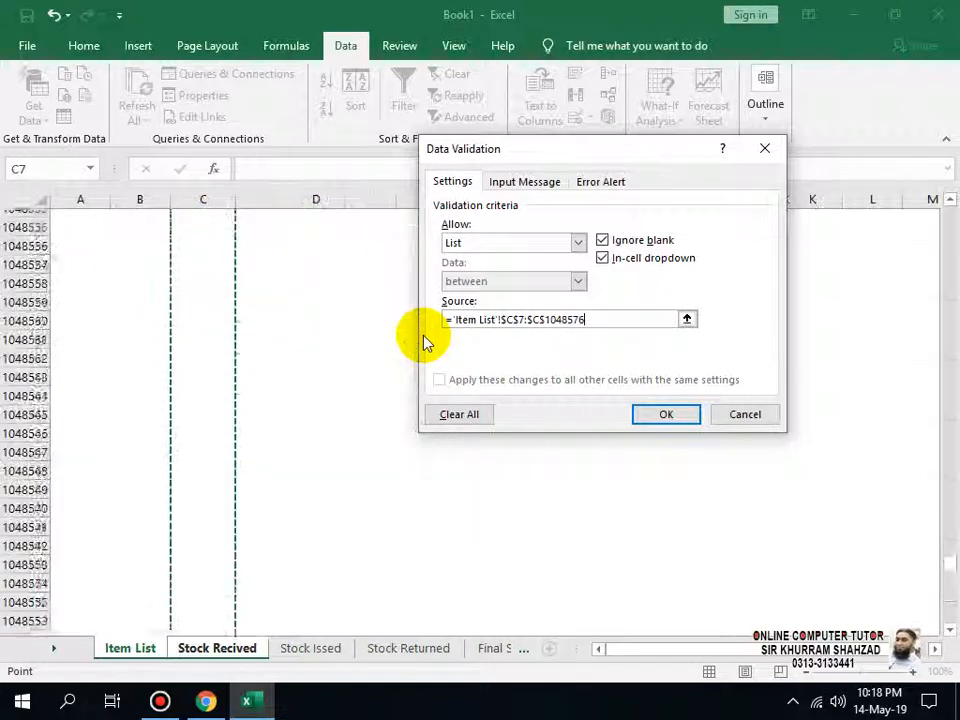
{"action": "left_click", "coordinate": [600, 318]}
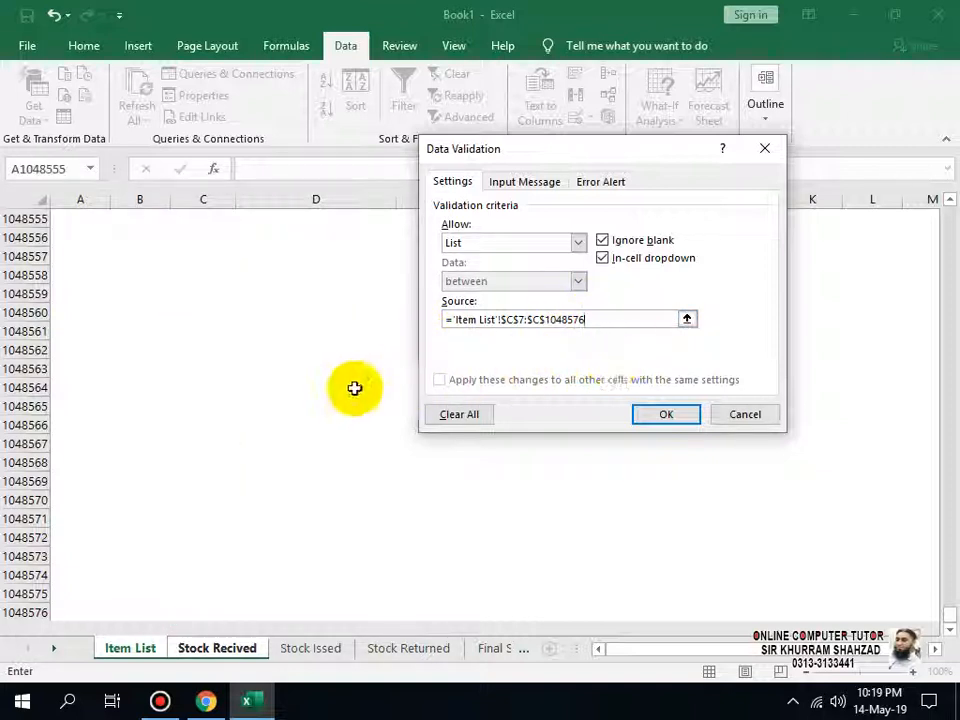
{"action": "scroll", "coordinate": [345, 388], "scroll_direction": "up", "scroll_amount": 12}
{"action": "scroll", "coordinate": [316, 387], "scroll_direction": "up", "scroll_amount": 11}
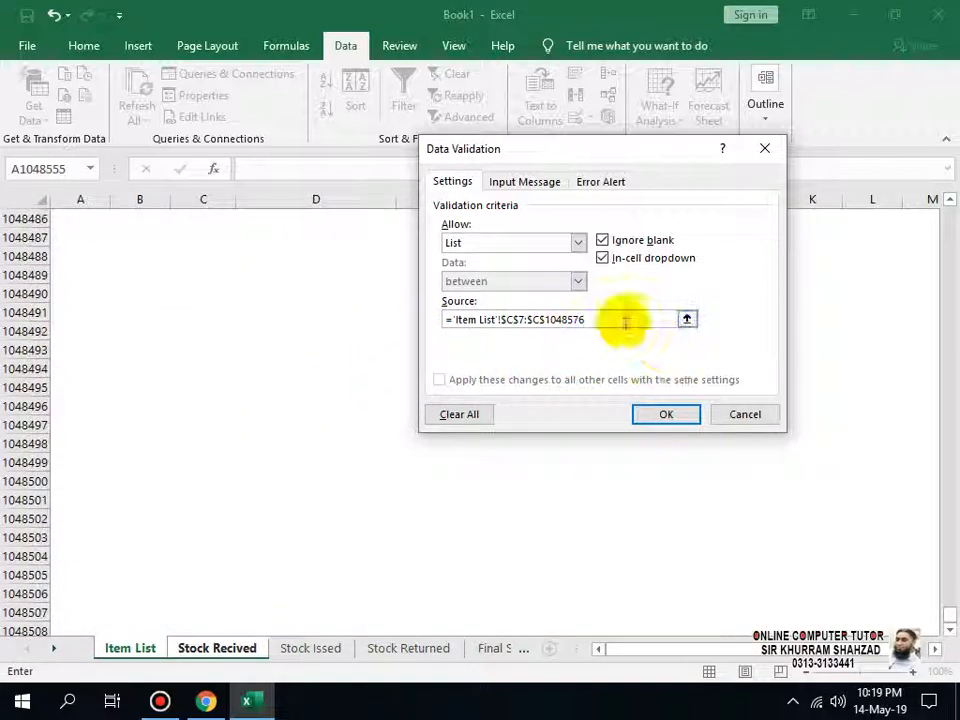
{"action": "left_click", "coordinate": [664, 414]}
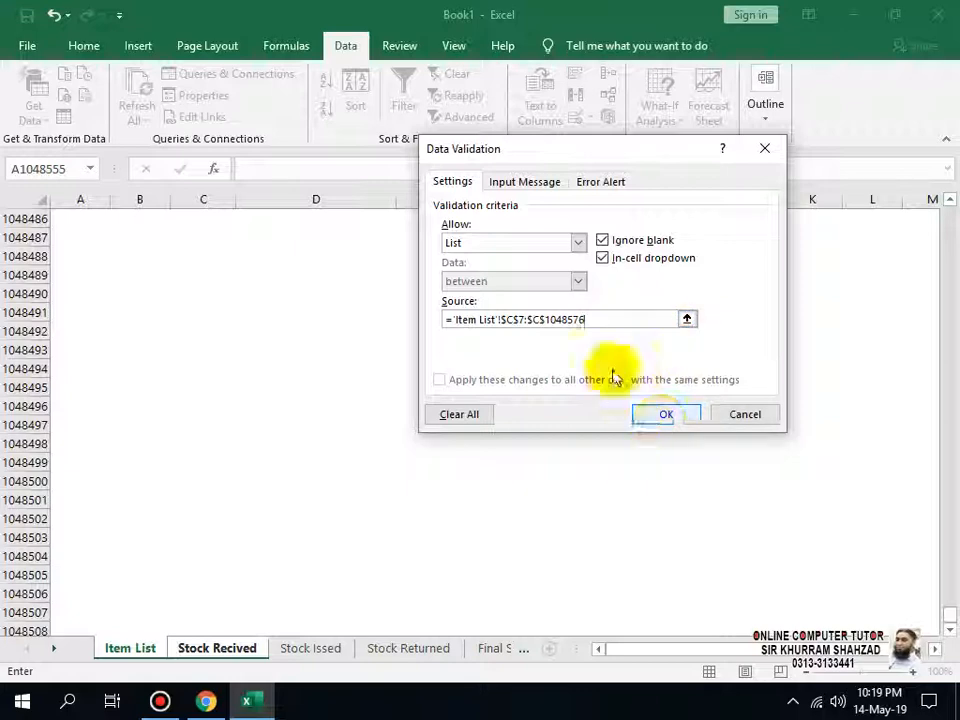
{"action": "left_click", "coordinate": [652, 413]}
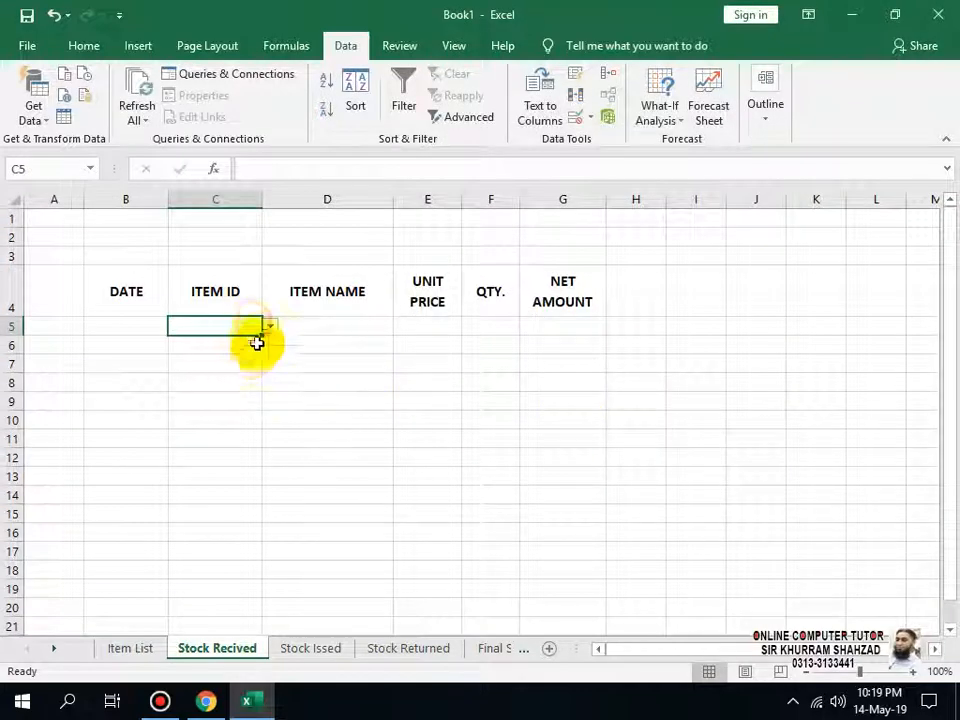
{"action": "left_click", "coordinate": [270, 329]}
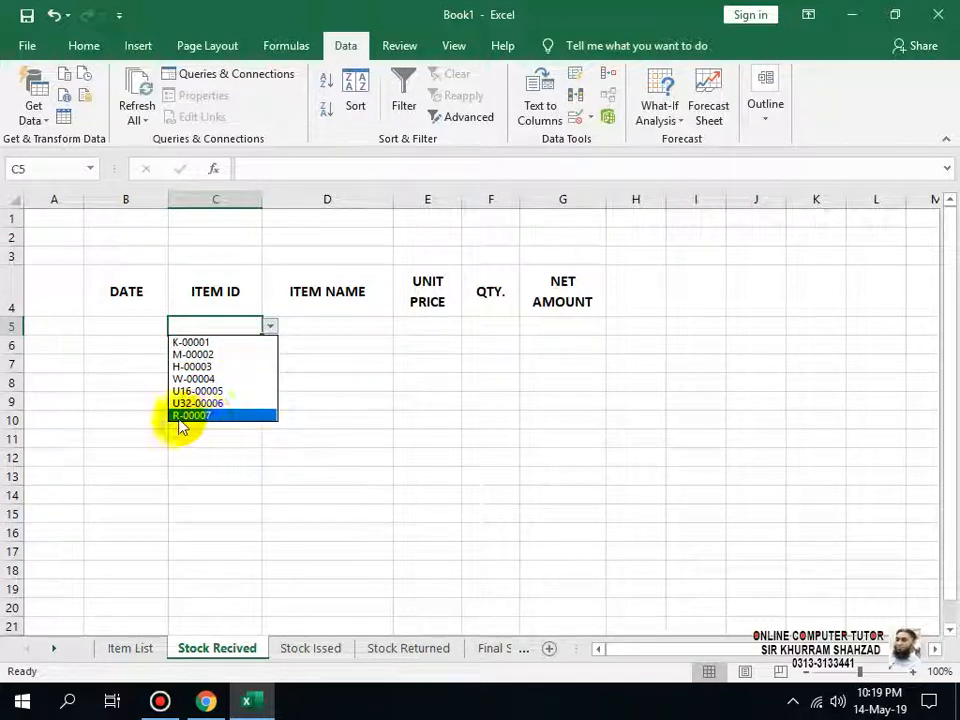
Enter the test item ID 122346 in C14, directly below the last item on the Item List sheet.
{"action": "left_click", "coordinate": [155, 647]}
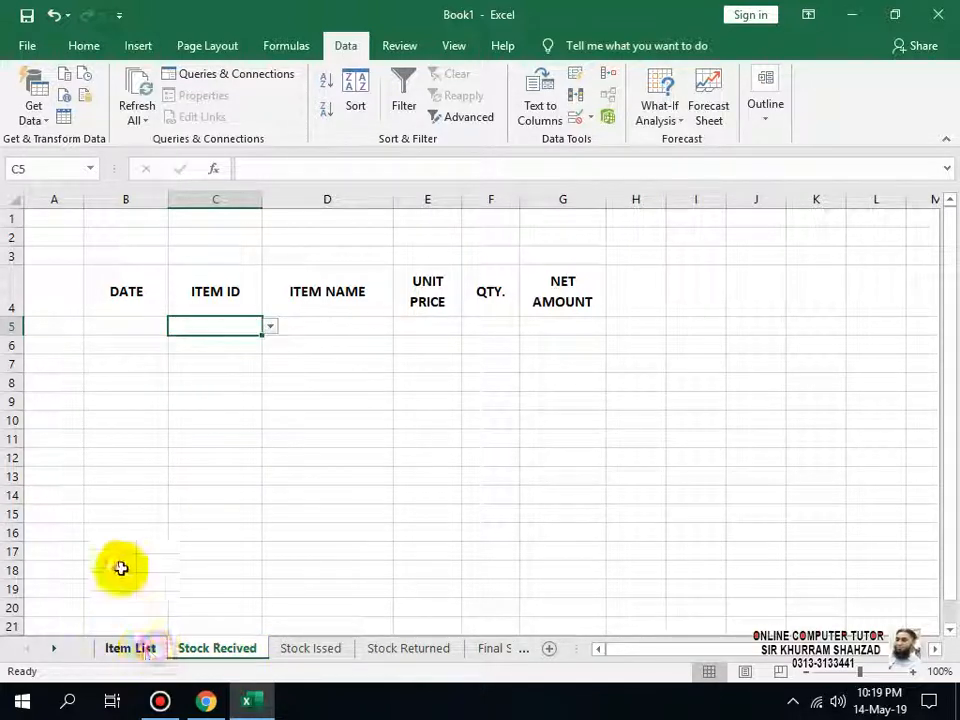
{"action": "left_click", "coordinate": [136, 650]}
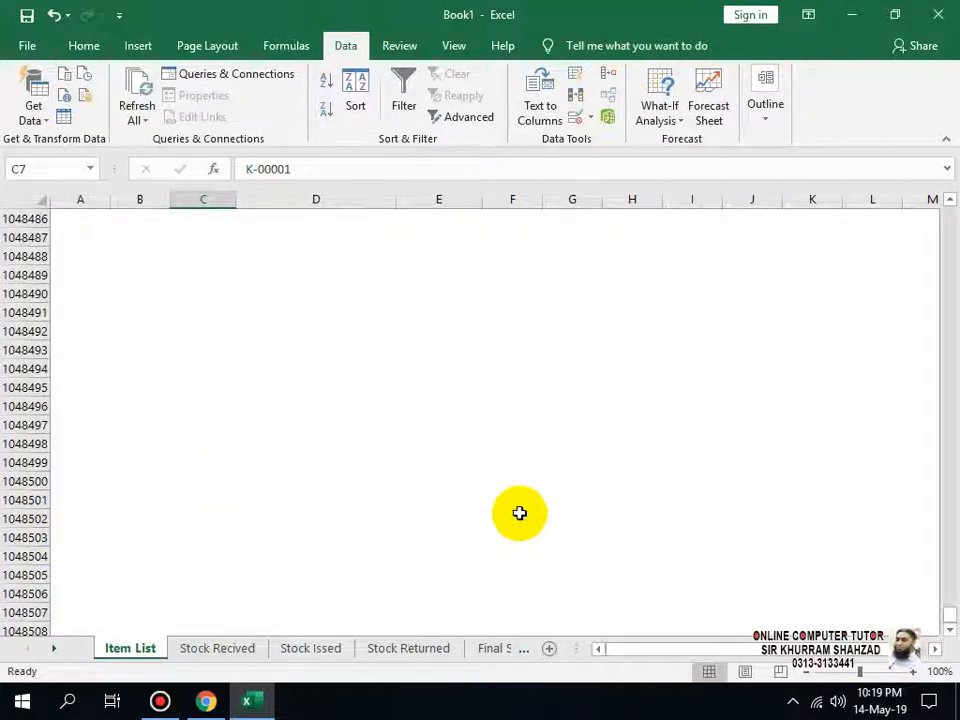
{"action": "key", "text": "ctrl+Up"}
{"action": "left_click", "coordinate": [168, 476]}
{"action": "type", "text": "122346"}
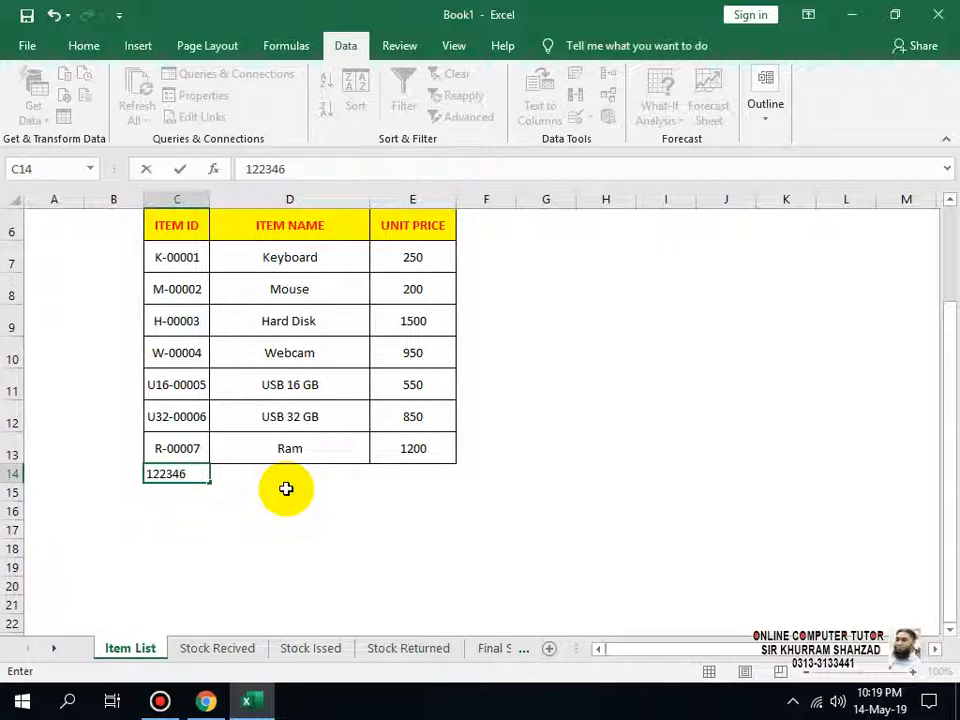
{"action": "key", "text": "Return"}
Check the C5 dropdown on Stock Recived for the newly added item ID.
{"action": "left_click", "coordinate": [251, 647]}
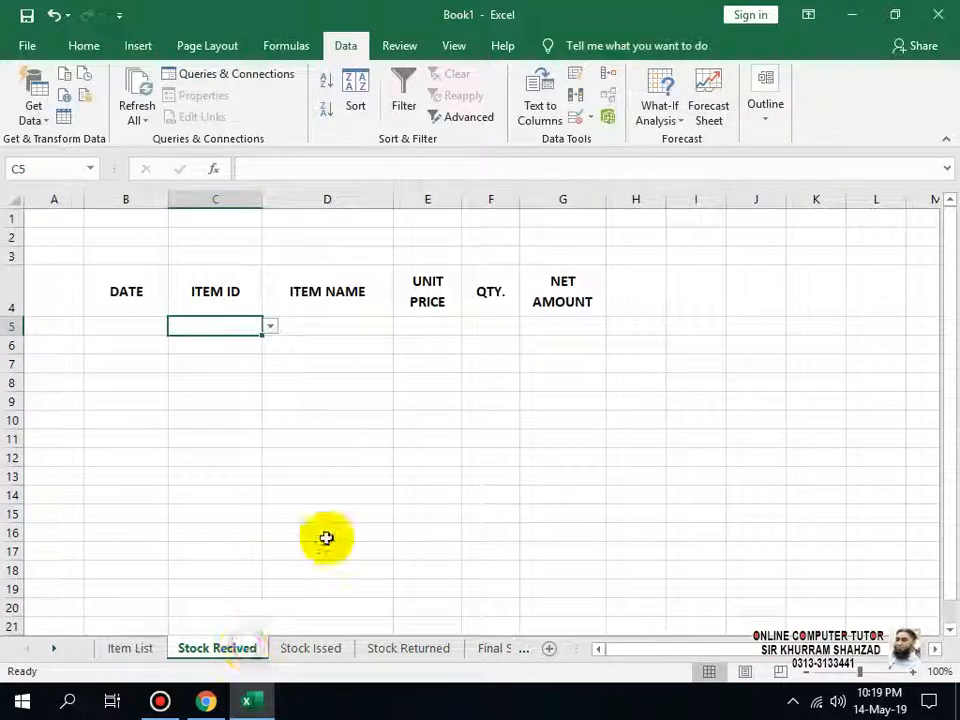
{"action": "left_click", "coordinate": [269, 329]}
{"action": "left_click", "coordinate": [249, 331]}
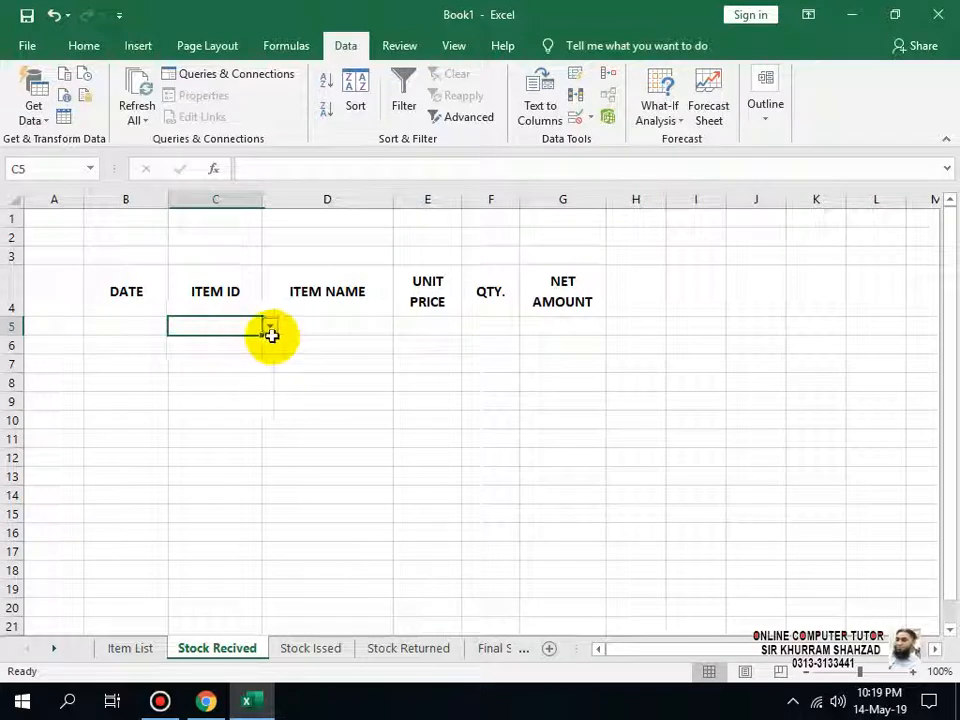
{"action": "left_click", "coordinate": [270, 327]}
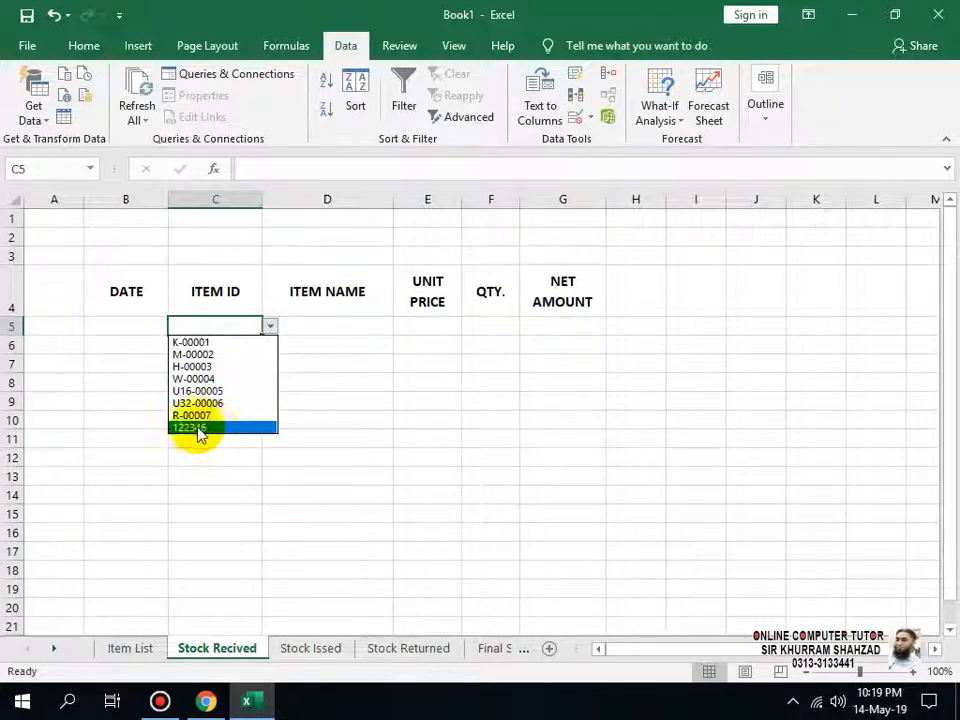
Return to the Item List sheet and delete the test item ID from C14.
{"action": "left_click", "coordinate": [153, 652]}
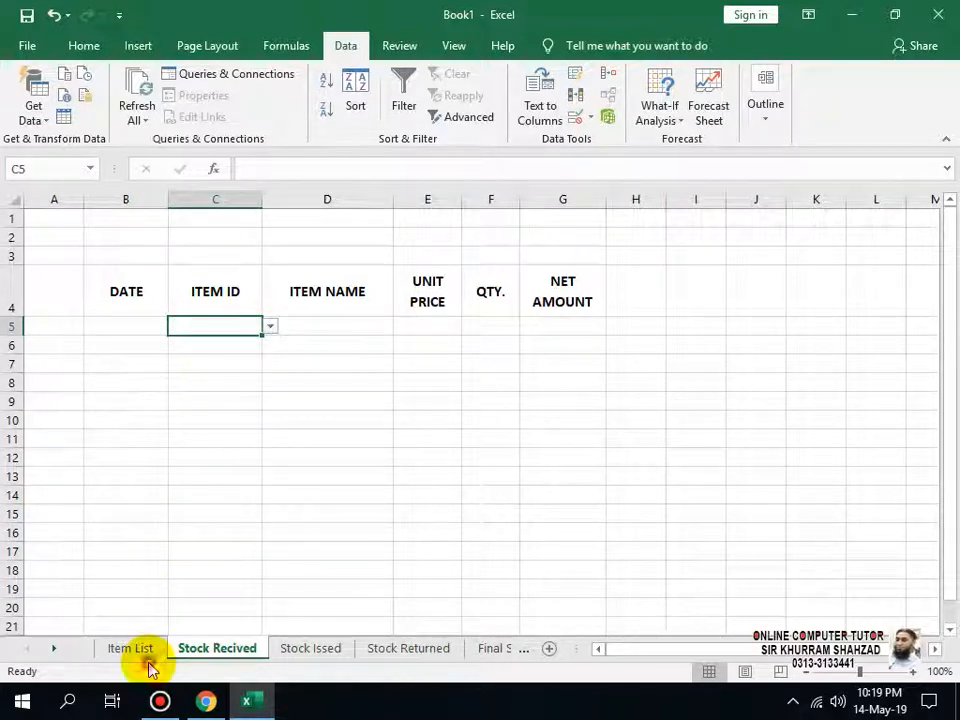
{"action": "left_click", "coordinate": [145, 655]}
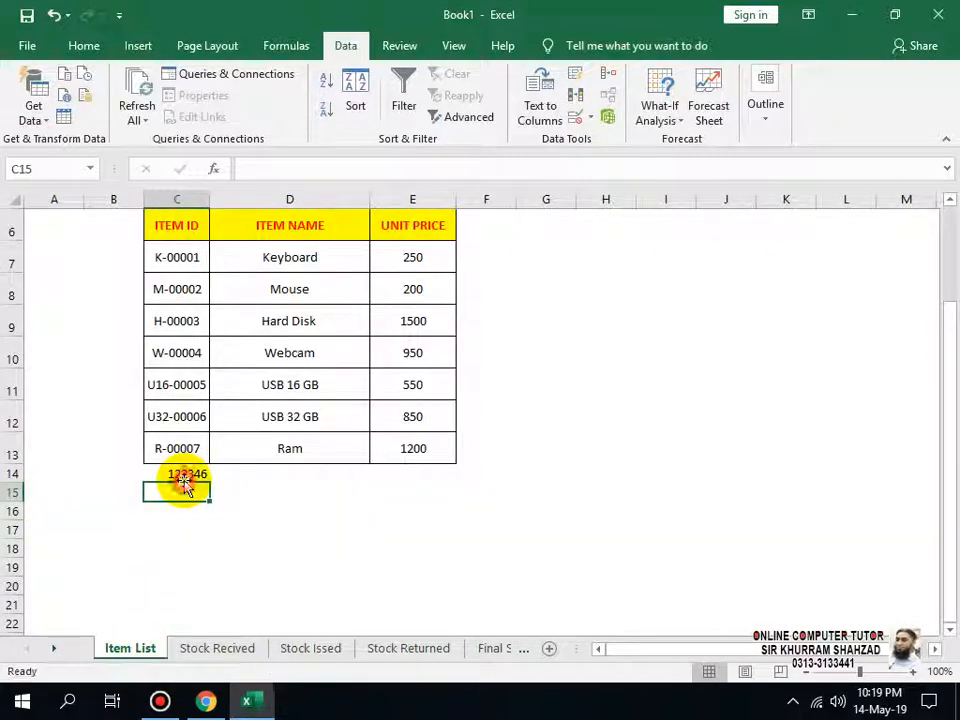
{"action": "left_click", "coordinate": [183, 475]}
{"action": "key", "text": "Delete"}
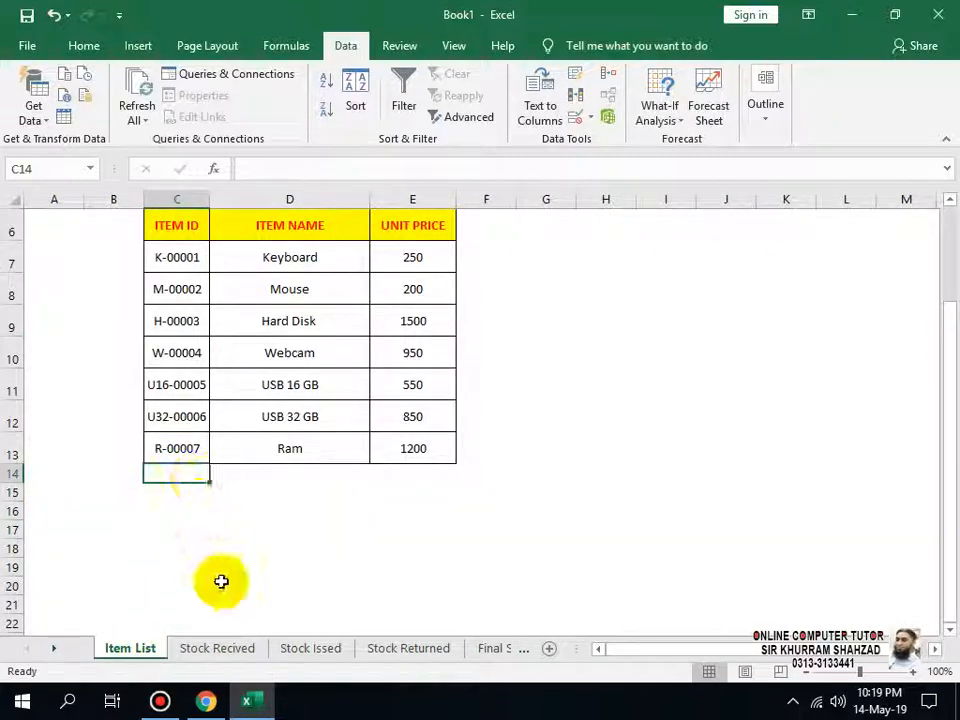
Choose item ID K-00001 from the C5 dropdown on the Stock Recived sheet.
{"action": "left_click", "coordinate": [218, 648]}
{"action": "left_click", "coordinate": [270, 326]}
{"action": "left_click", "coordinate": [225, 342]}
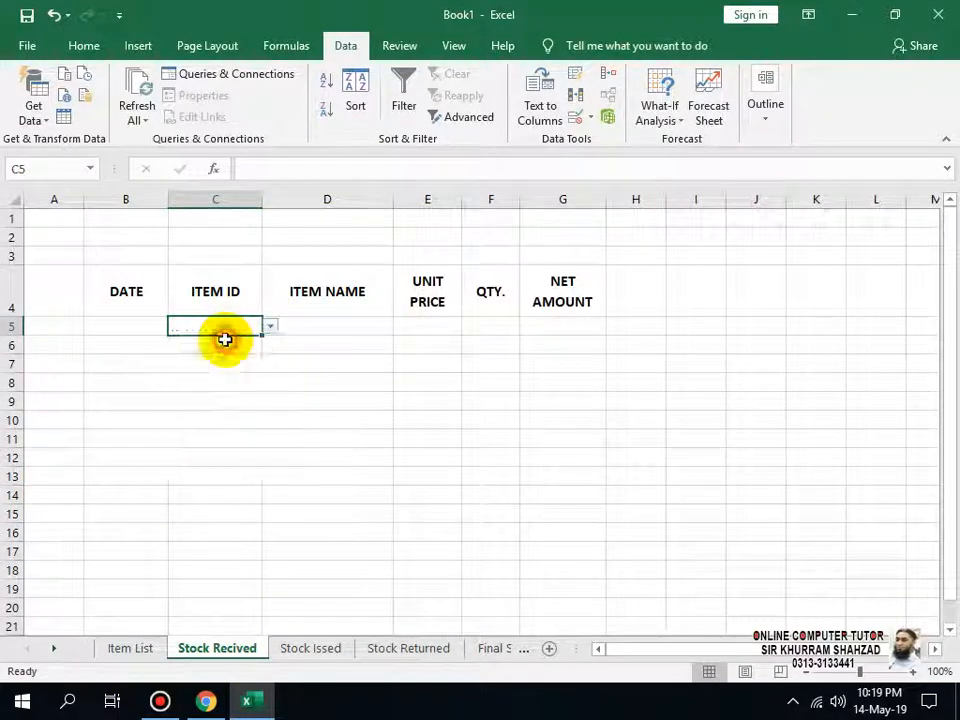
{"action": "left_click", "coordinate": [236, 348]}
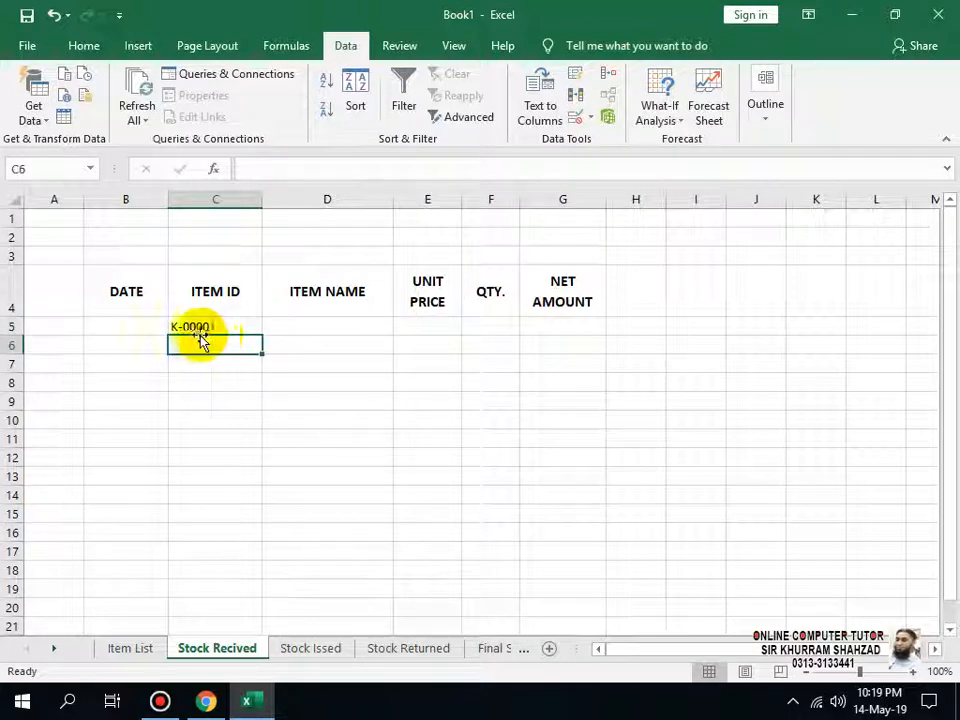
{"action": "left_click", "coordinate": [284, 326]}
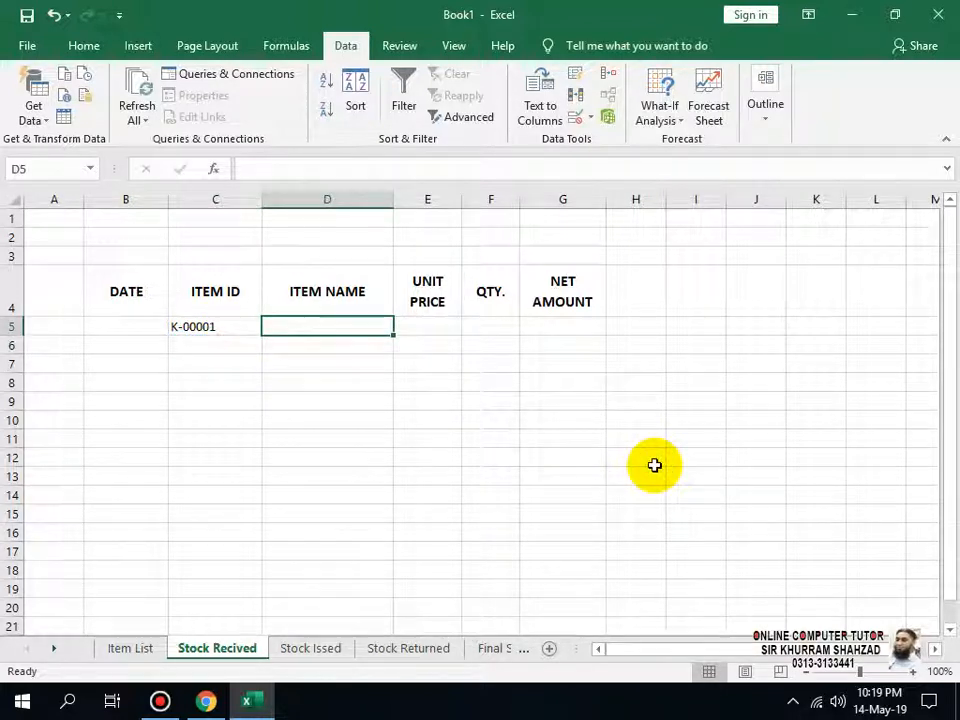
Enter the date 01-05-2019 in B5, under the DATE heading.
{"action": "left_click", "coordinate": [126, 326]}
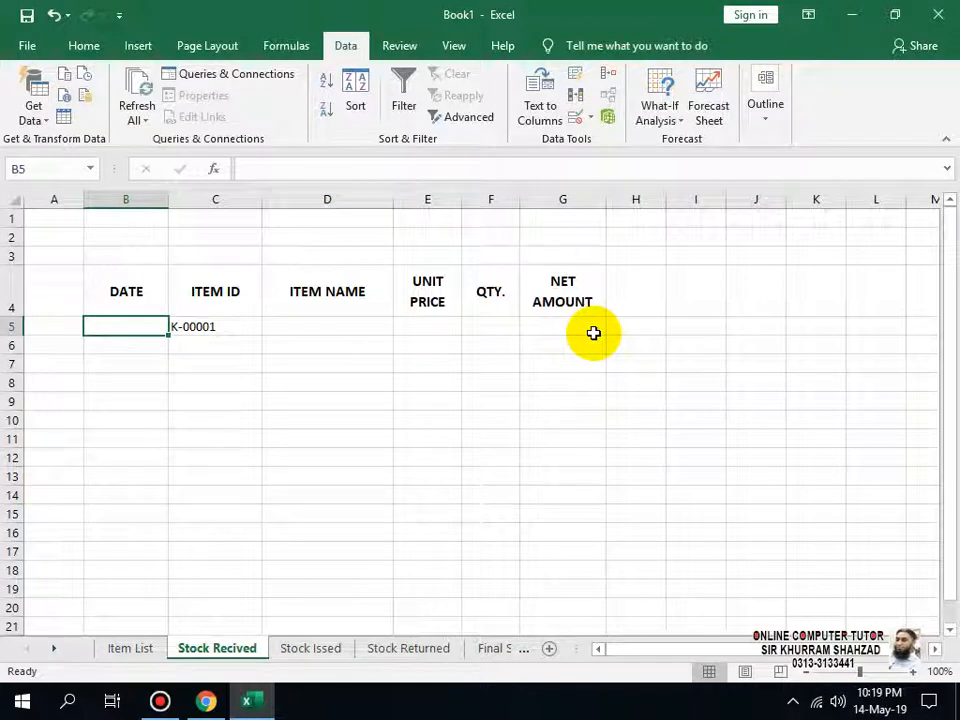
{"action": "type", "text": "01-05-2019"}
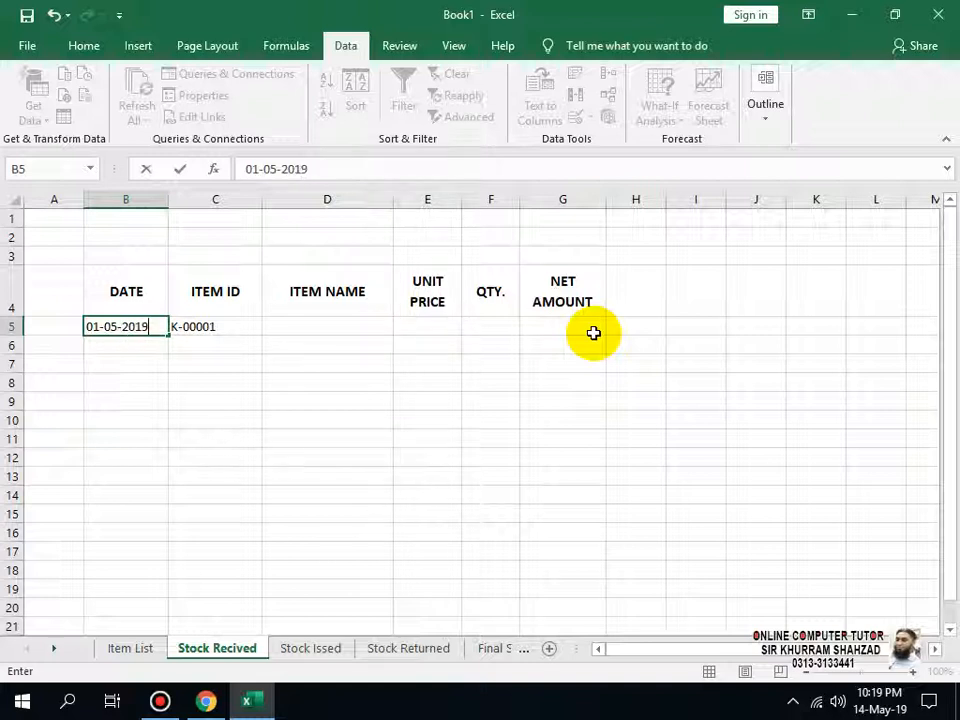
{"action": "key", "text": "Return"}
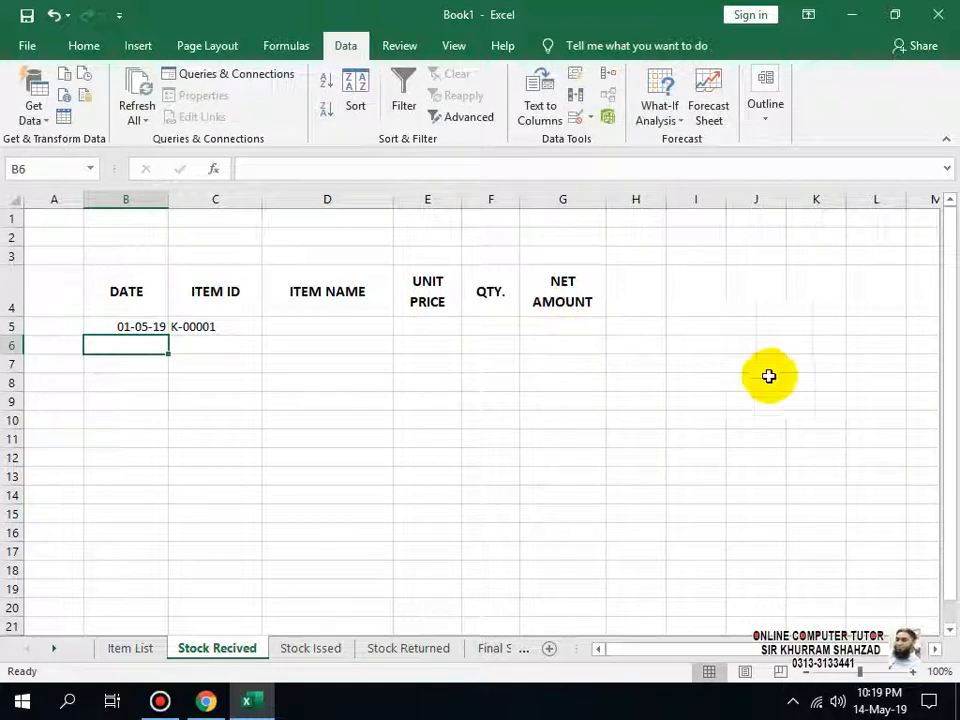
{"action": "left_click", "coordinate": [304, 330]}
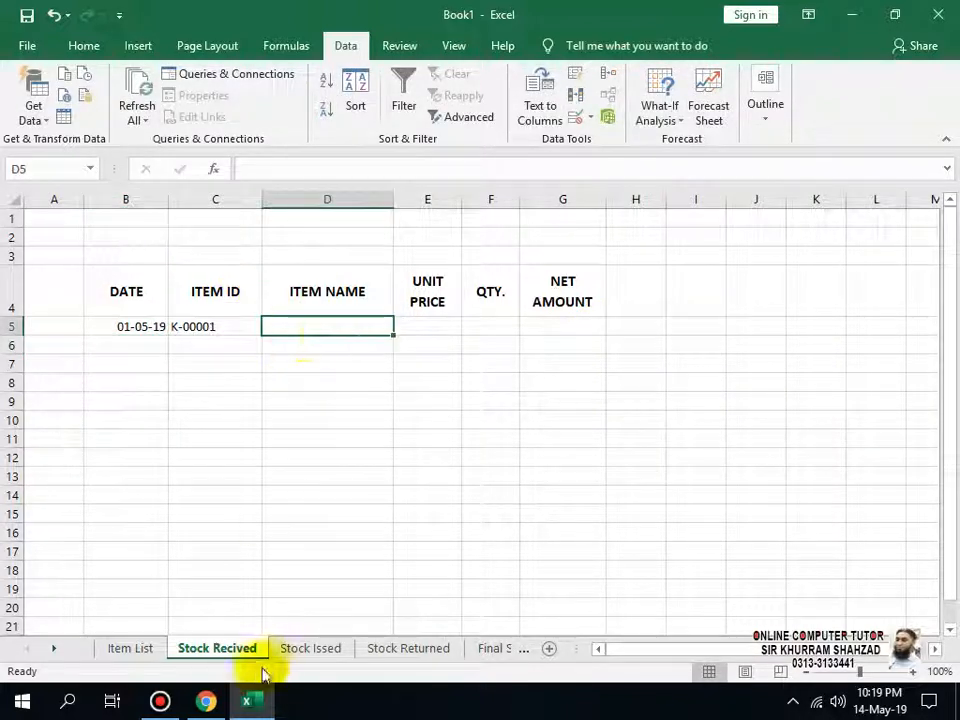
{"action": "left_click", "coordinate": [150, 652]}
{"action": "left_click", "coordinate": [241, 652]}
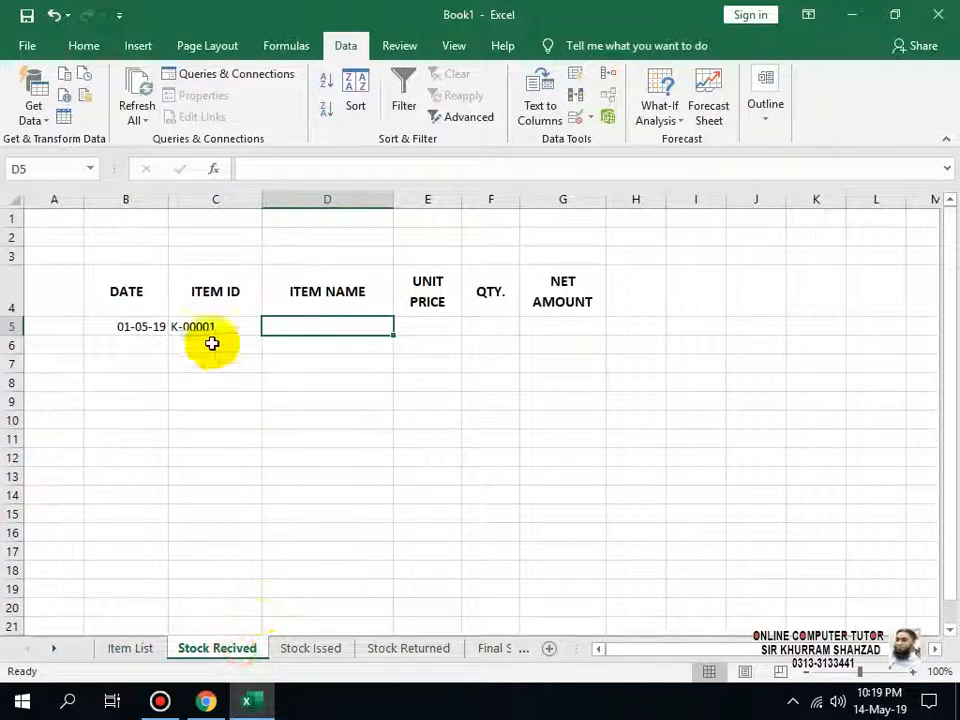
{"action": "left_click", "coordinate": [714, 302]}
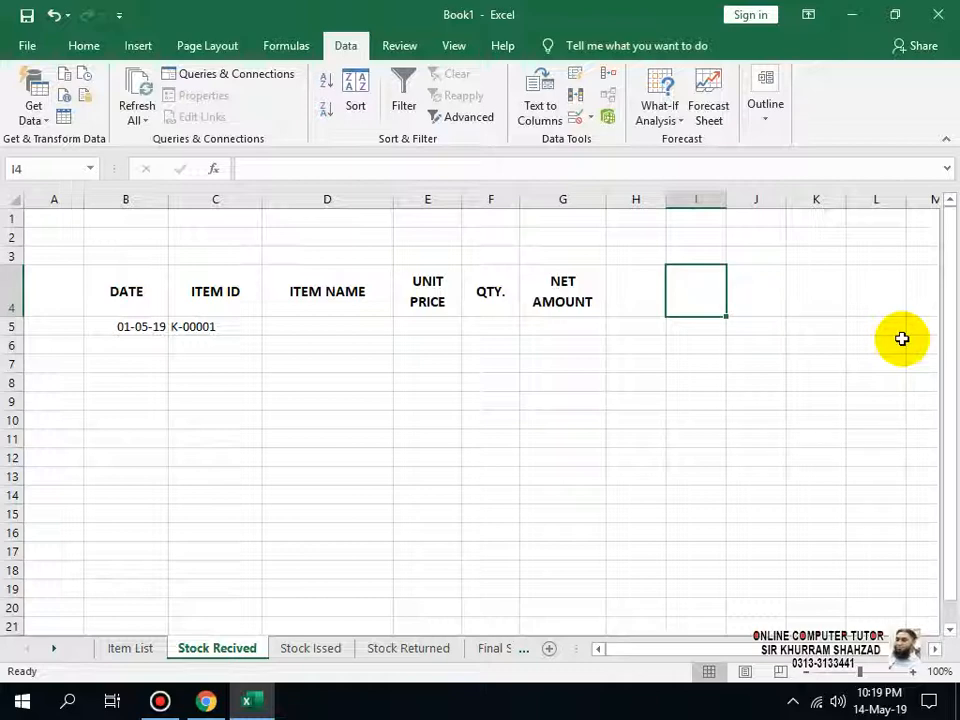
{"action": "key", "text": "Left"}
{"action": "key", "text": "Left"}
{"action": "key", "text": "Left"}
{"action": "key", "text": "Left"}
{"action": "key", "text": "Left"}
{"action": "key", "text": "Left"}
{"action": "key", "text": "Down"}
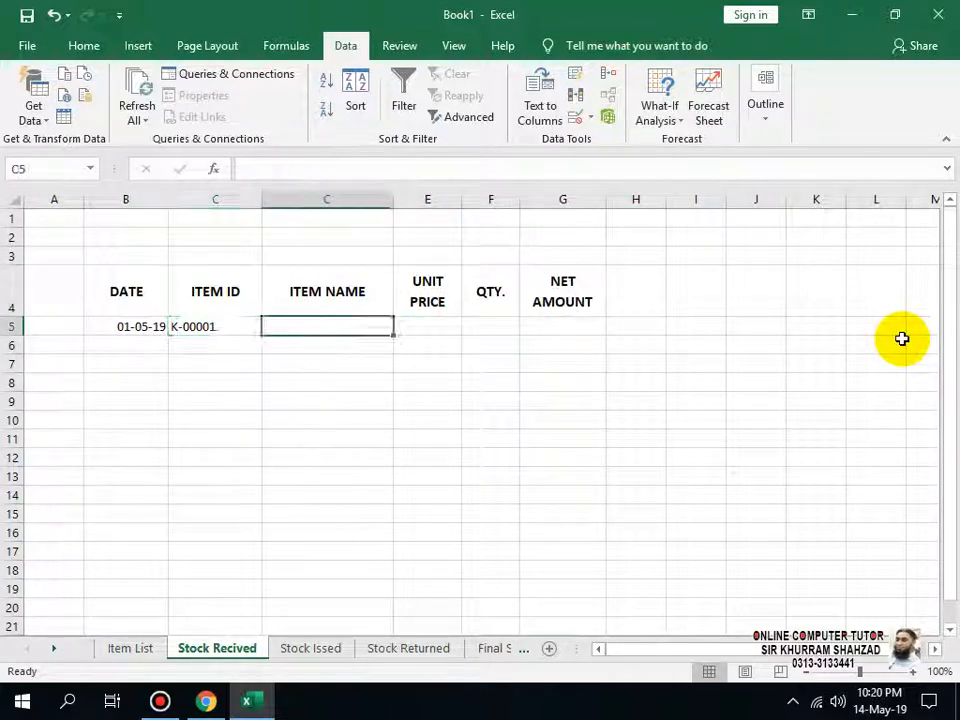
{"action": "type", "text": "=VLOOKUP"}
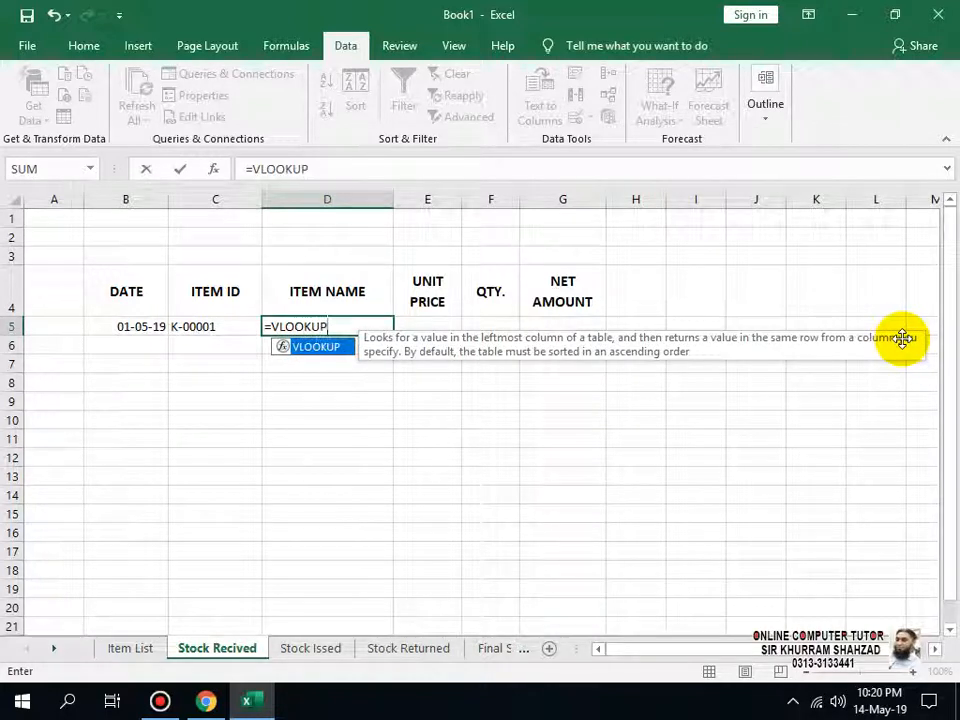
{"action": "type", "text": "("}
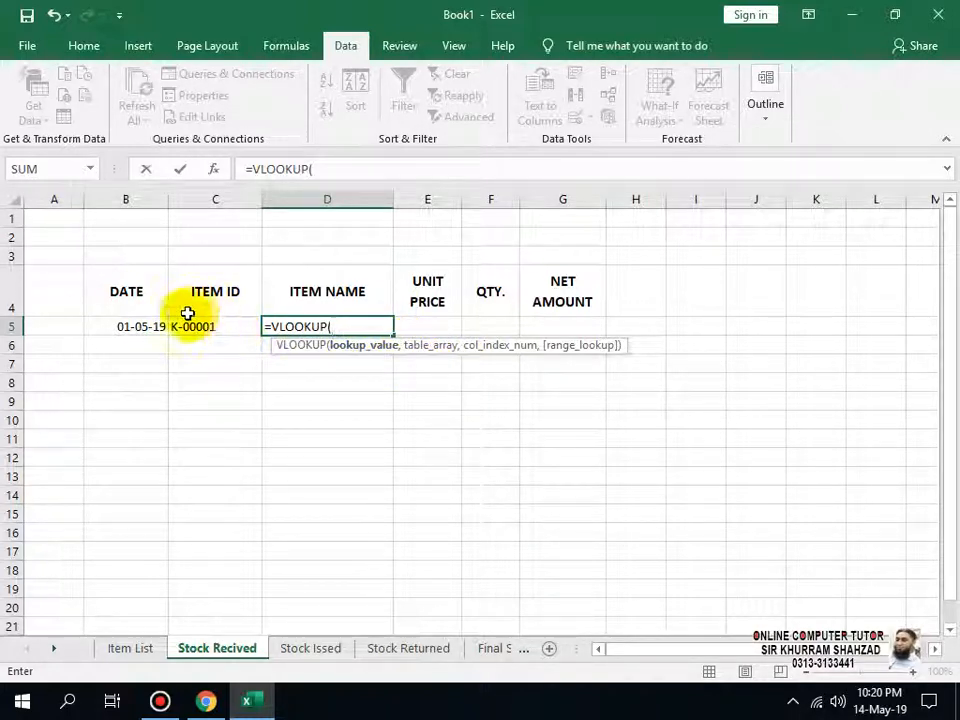
{"action": "key", "text": "Escape"}
Examine the ITEM ID, ITEM NAME and UNIT PRICE columns on the Item List sheet, then return to Stock Recived.
{"action": "left_click", "coordinate": [130, 648]}
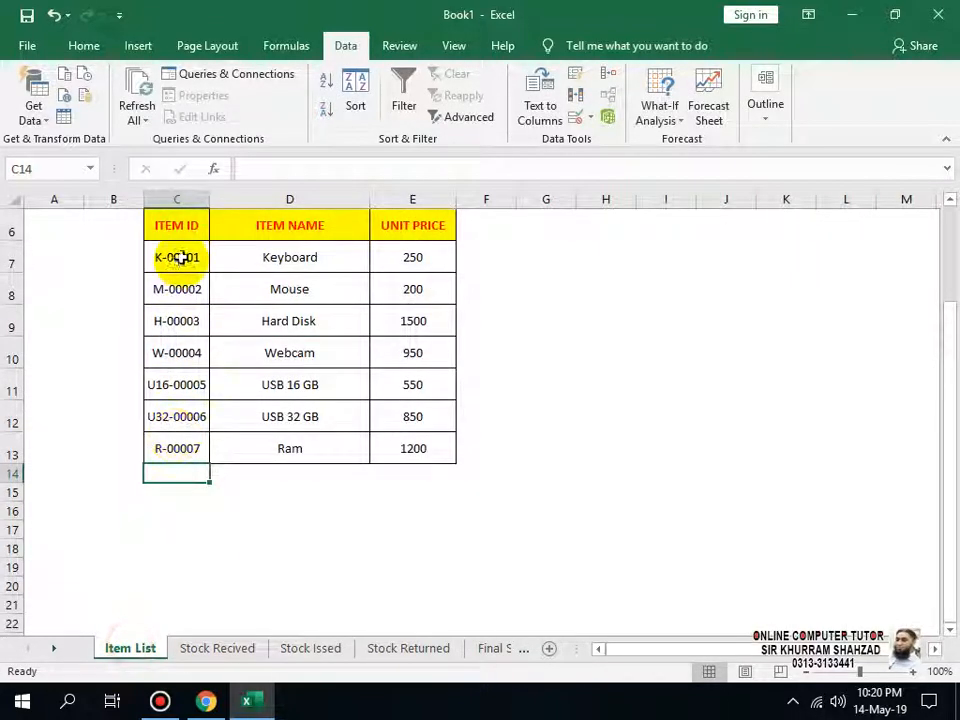
{"action": "left_click", "coordinate": [204, 651]}
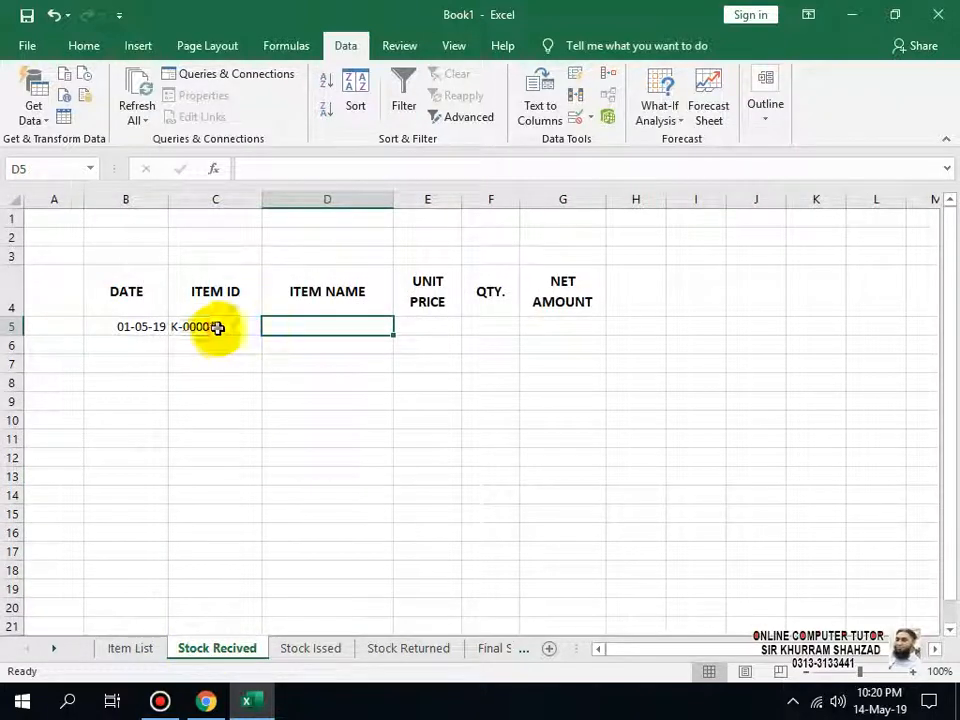
{"action": "left_click", "coordinate": [217, 327]}
{"action": "left_click", "coordinate": [308, 327]}
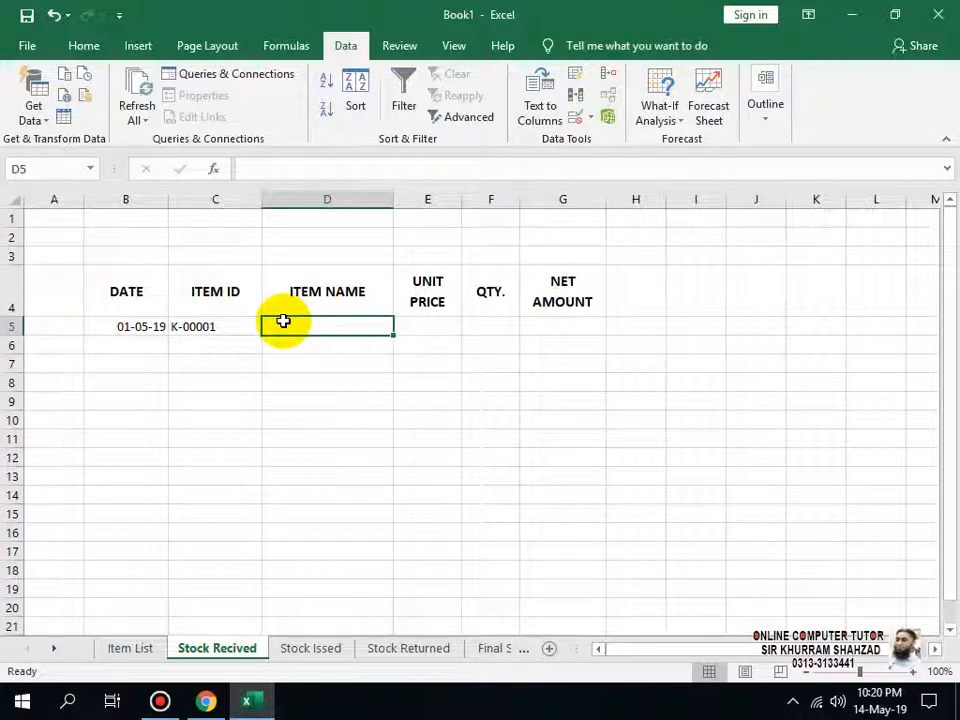
{"action": "left_click", "coordinate": [152, 651]}
{"action": "left_click_drag", "start_coordinate": [174, 224], "coordinate": [266, 330]}
{"action": "left_click_drag", "start_coordinate": [266, 337], "coordinate": [438, 461]}
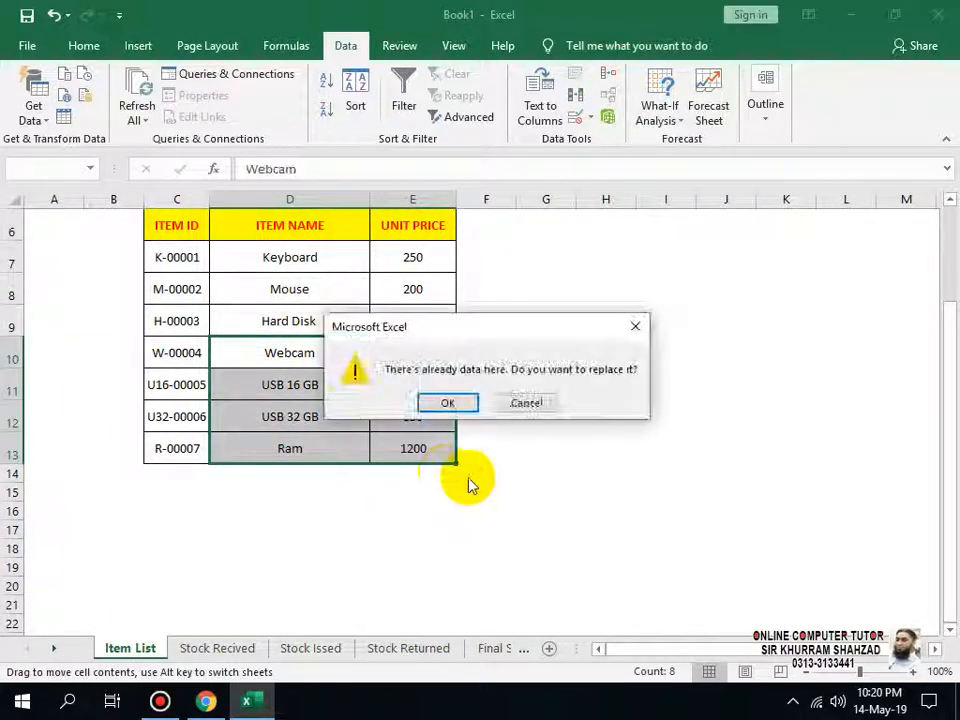
{"action": "left_click", "coordinate": [515, 404]}
{"action": "scroll", "coordinate": [480, 385], "scroll_direction": "up", "scroll_amount": 1}
{"action": "left_click", "coordinate": [613, 405]}
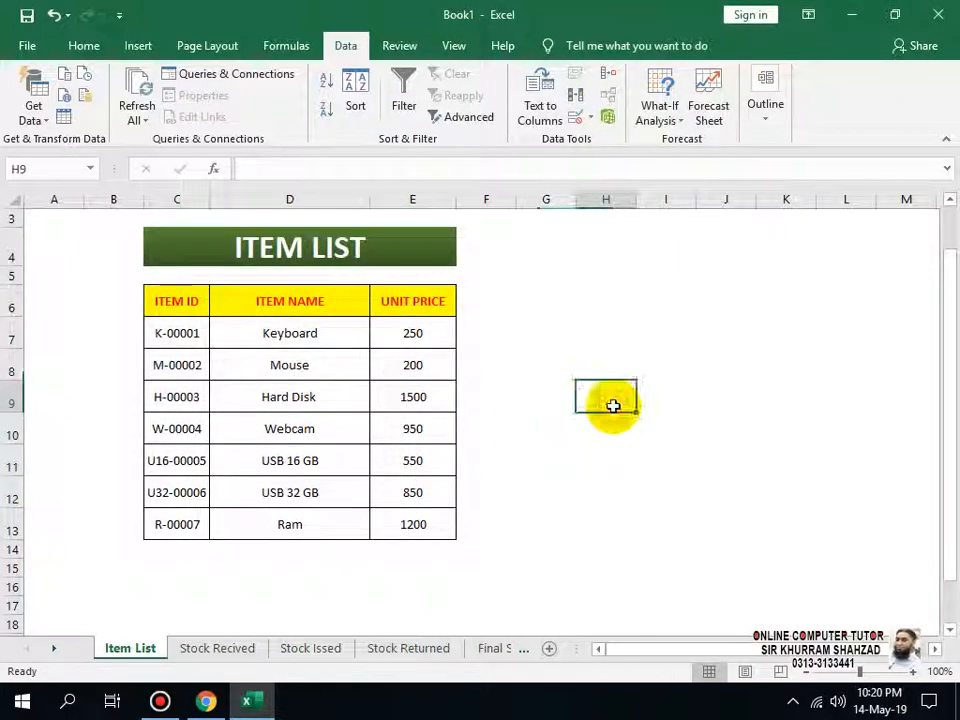
{"action": "left_click", "coordinate": [170, 302]}
{"action": "left_click", "coordinate": [259, 299]}
{"action": "left_click_drag", "start_coordinate": [170, 302], "coordinate": [178, 488]}
{"action": "left_click_drag", "start_coordinate": [281, 300], "coordinate": [285, 460]}
{"action": "left_click_drag", "start_coordinate": [410, 301], "coordinate": [420, 492]}
{"action": "left_click", "coordinate": [219, 647]}
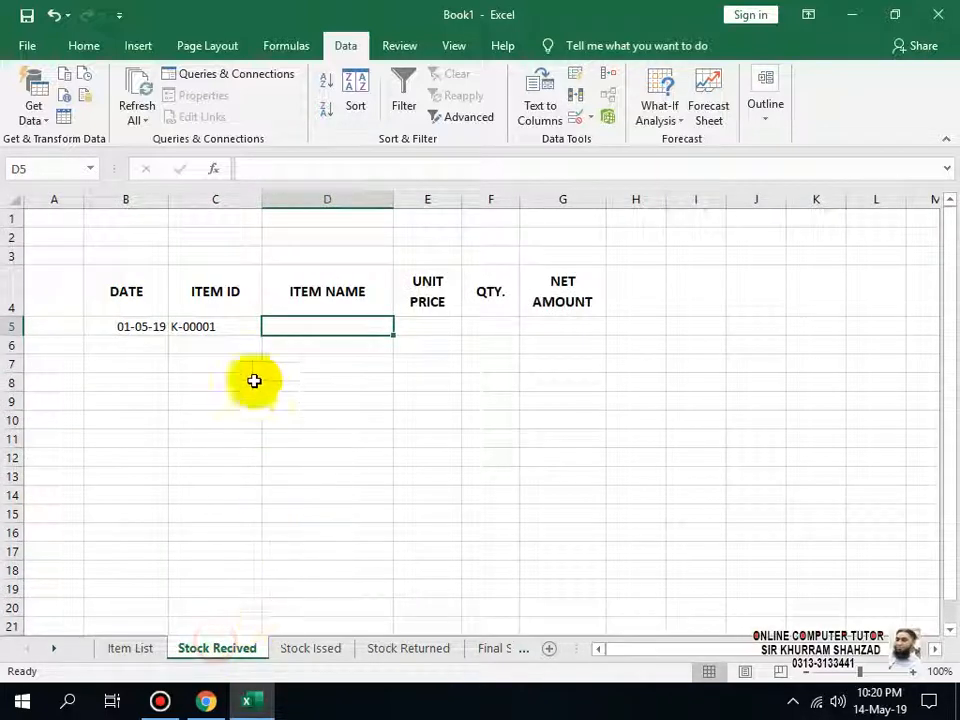
{"action": "type", "text": "="}
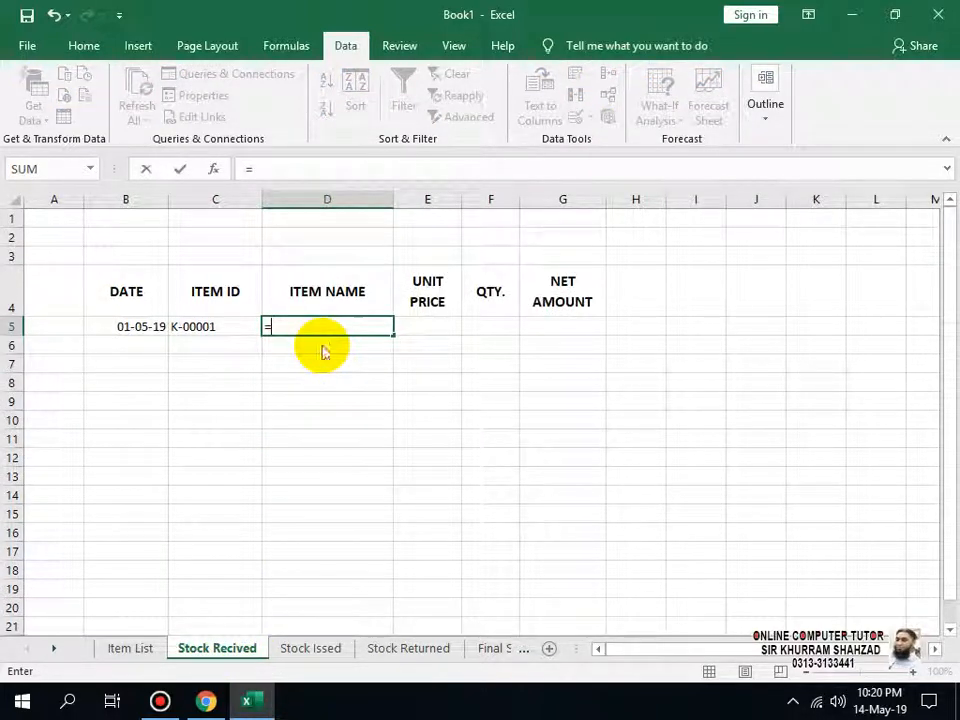
{"action": "type", "text": "VLOOKUP"}
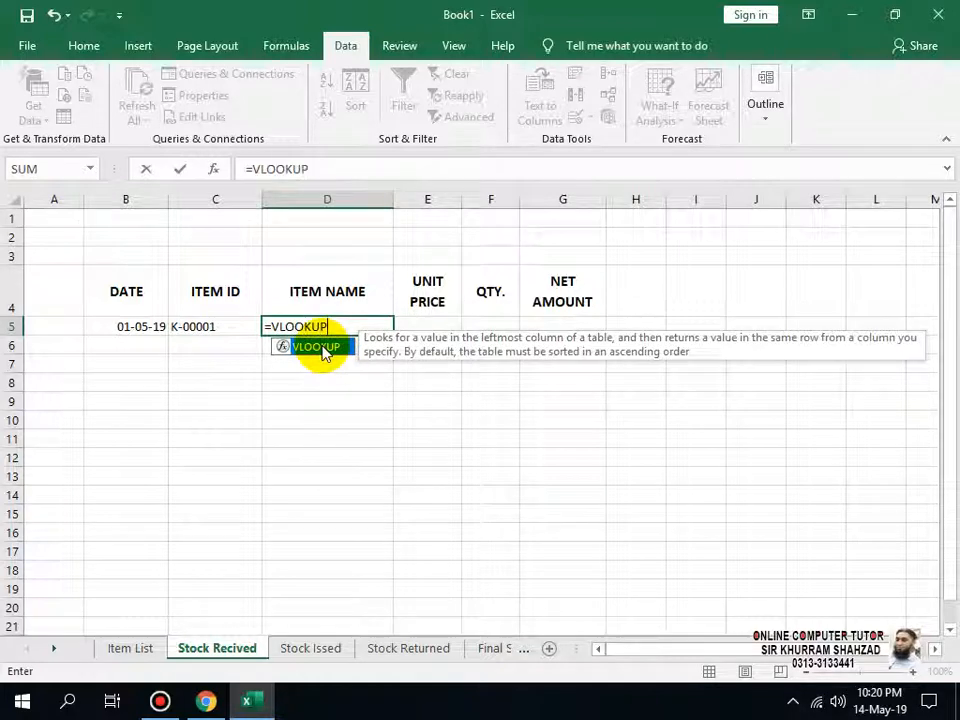
{"action": "key", "text": "Escape"}
{"action": "key", "text": "Escape"}
Enter the note labels Lookup Value, Table Array and Column No in D14:D16 of Stock Recived.
{"action": "left_click", "coordinate": [321, 345]}
{"action": "key", "text": "Down"}
{"action": "key", "text": "Down"}
{"action": "key", "text": "Down"}
{"action": "key", "text": "Down"}
{"action": "key", "text": "Down"}
{"action": "key", "text": "Down"}
{"action": "key", "text": "Down"}
{"action": "key", "text": "Down"}
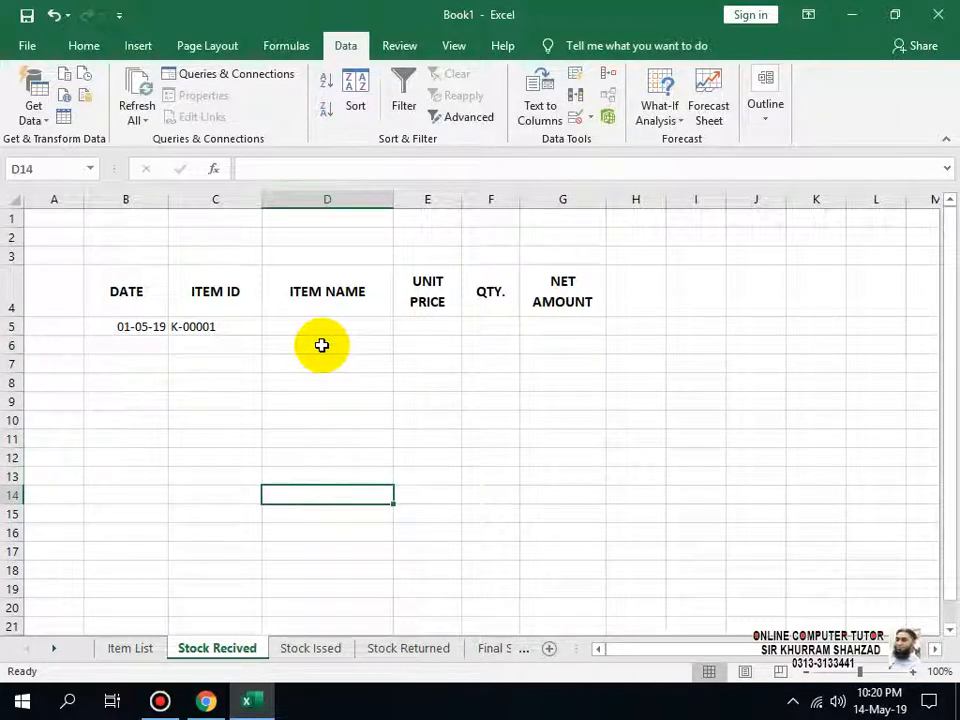
{"action": "type", "text": "IOO"}
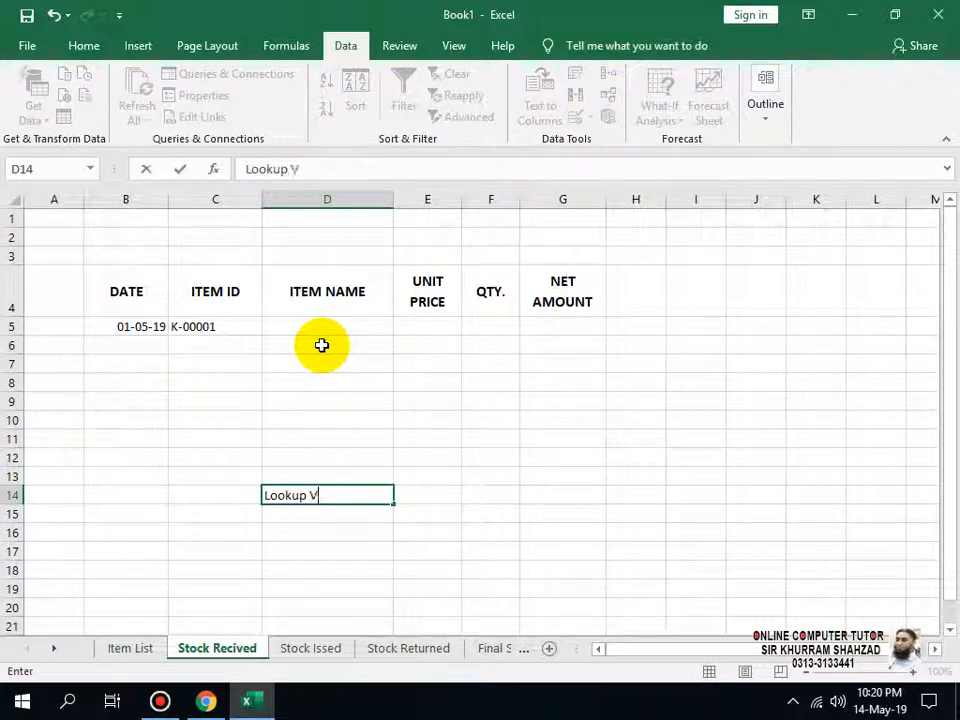
{"action": "type", "text": "kup Value"}
{"action": "key", "text": "Return"}
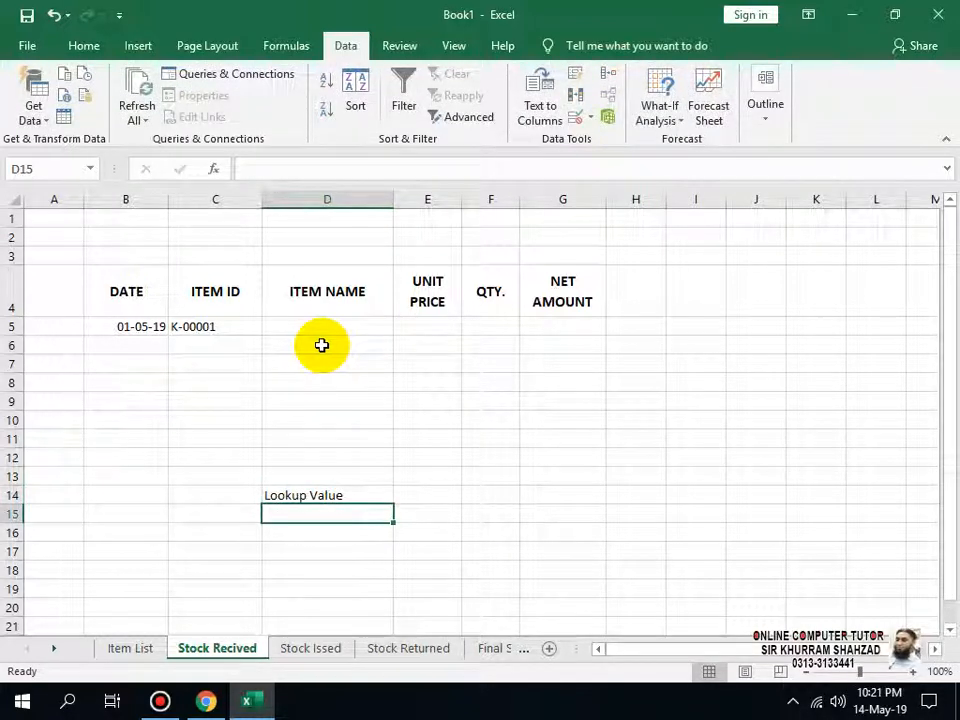
{"action": "type", "text": "Table Array"}
{"action": "key", "text": "Return"}
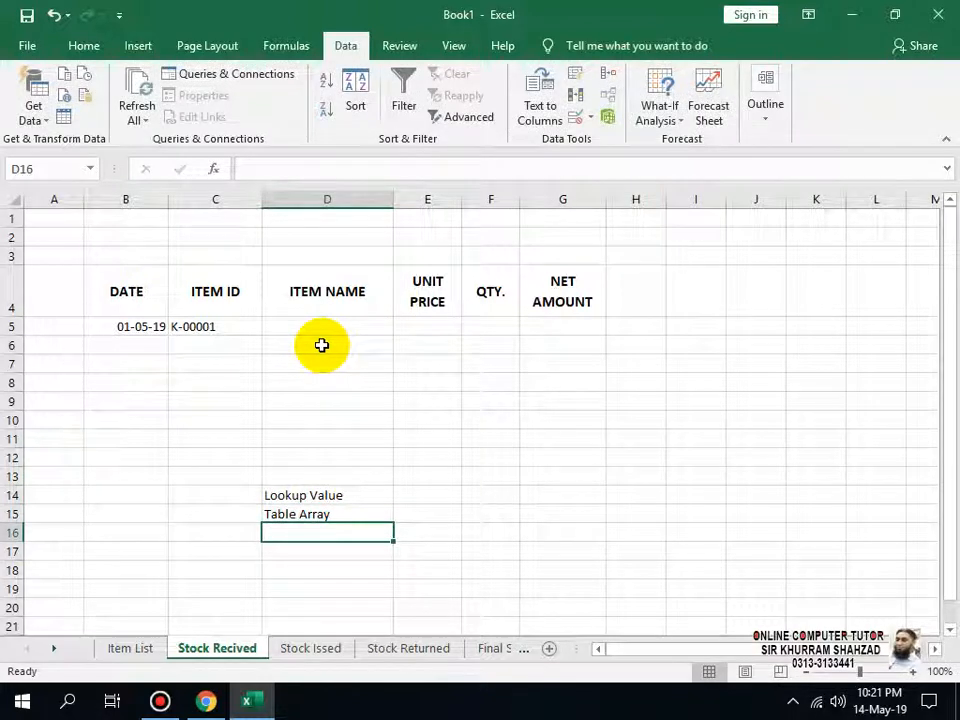
{"action": "type", "text": "Column"}
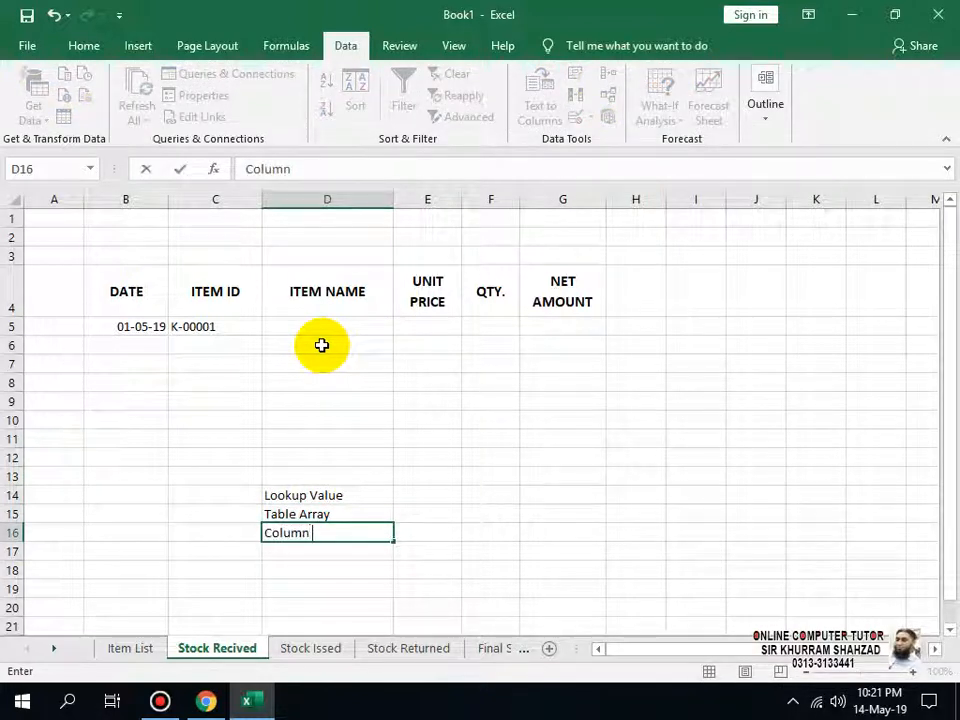
{"action": "type", "text": " No"}
Fill E14:E16 beside the note labels with Item ID, Item List and ?, and select the block of notes.
{"action": "key", "text": "Tab"}
{"action": "key", "text": "Up"}
{"action": "key", "text": "Up"}
{"action": "type", "text": "I"}
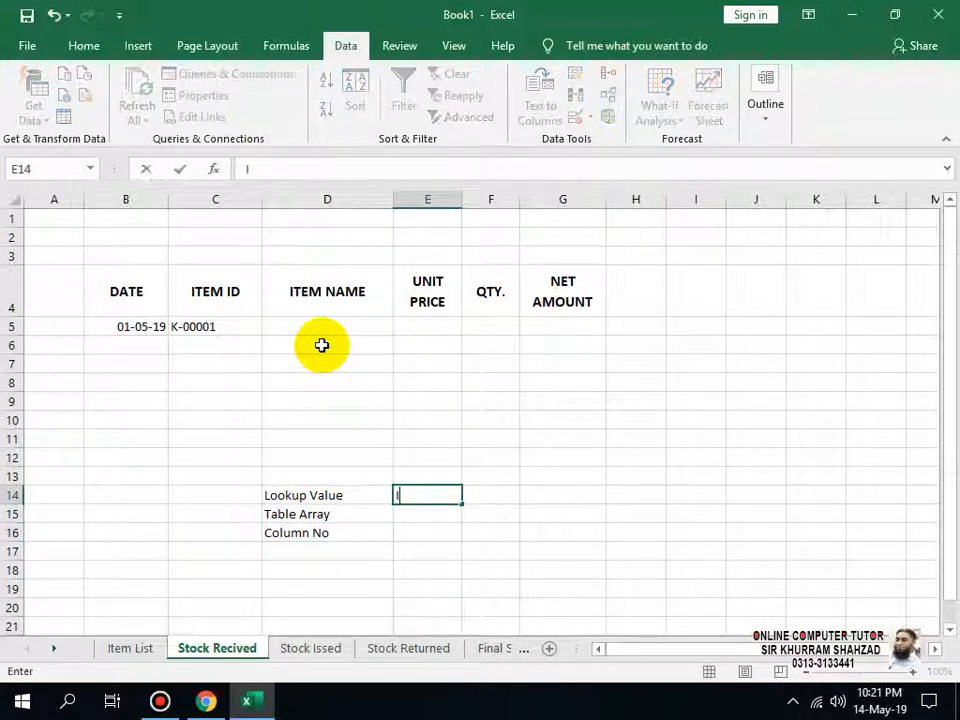
{"action": "type", "text": "tem ID"}
{"action": "key", "text": "Return"}
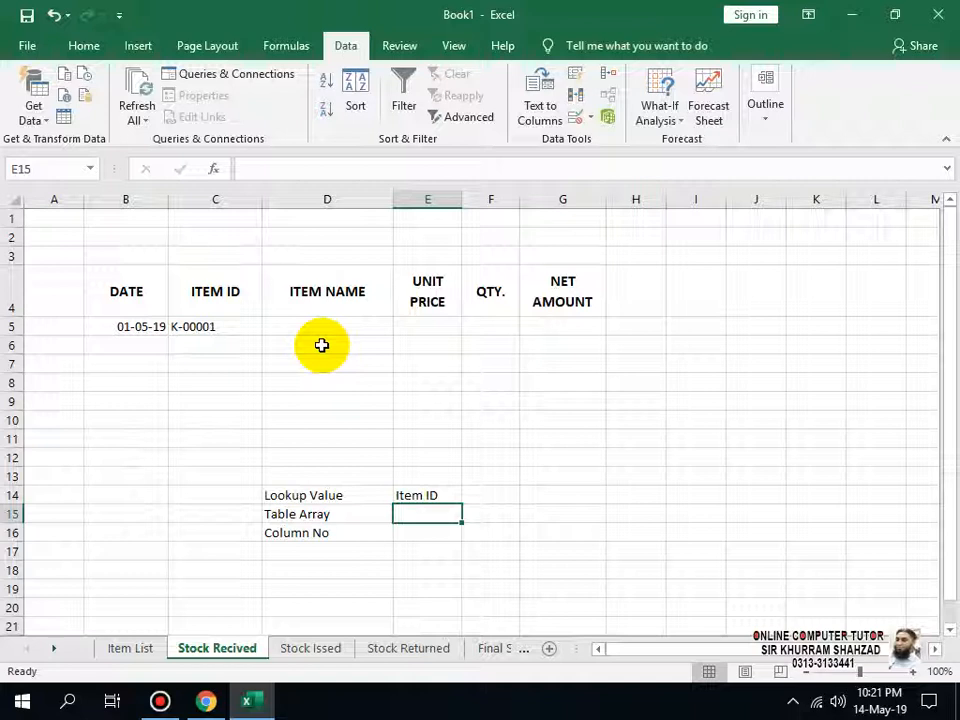
{"action": "type", "text": "Item List"}
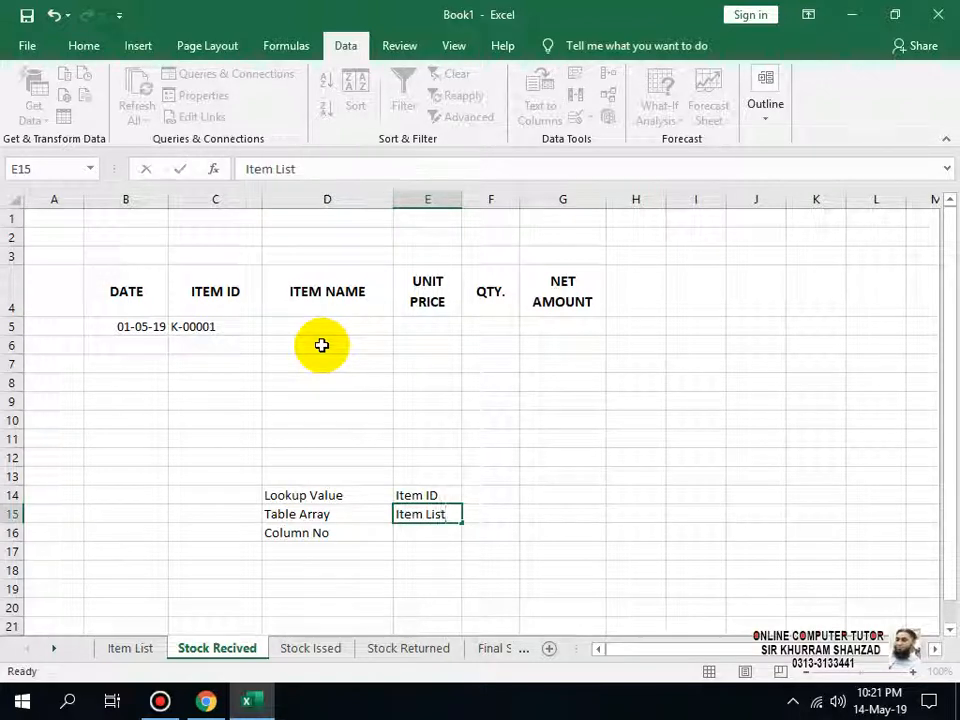
{"action": "key", "text": "Return"}
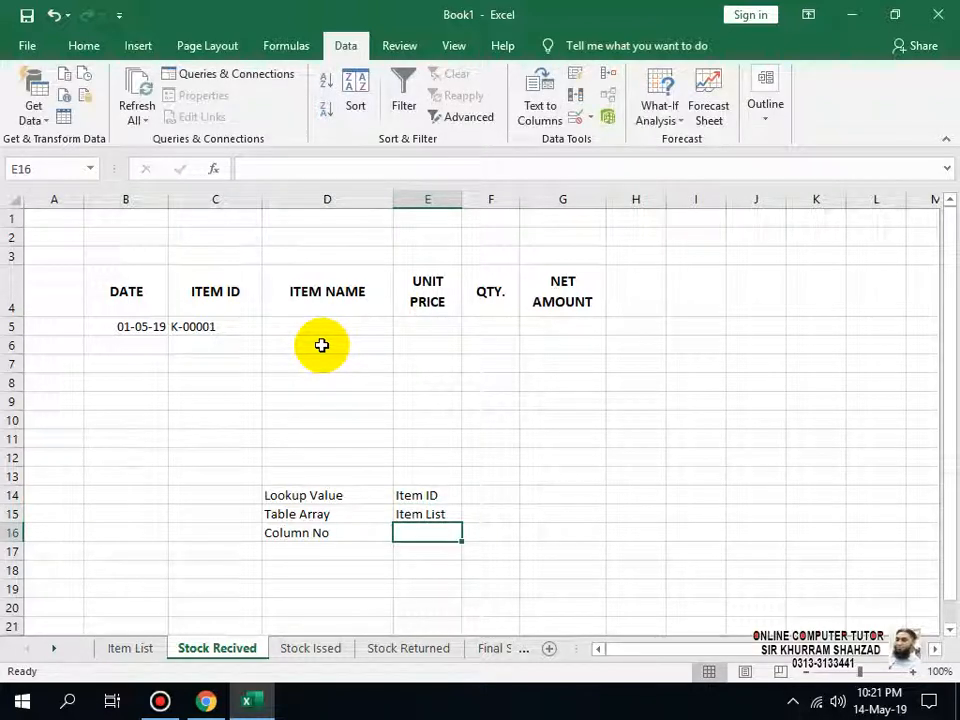
{"action": "type", "text": "?"}
{"action": "key", "text": "Return"}
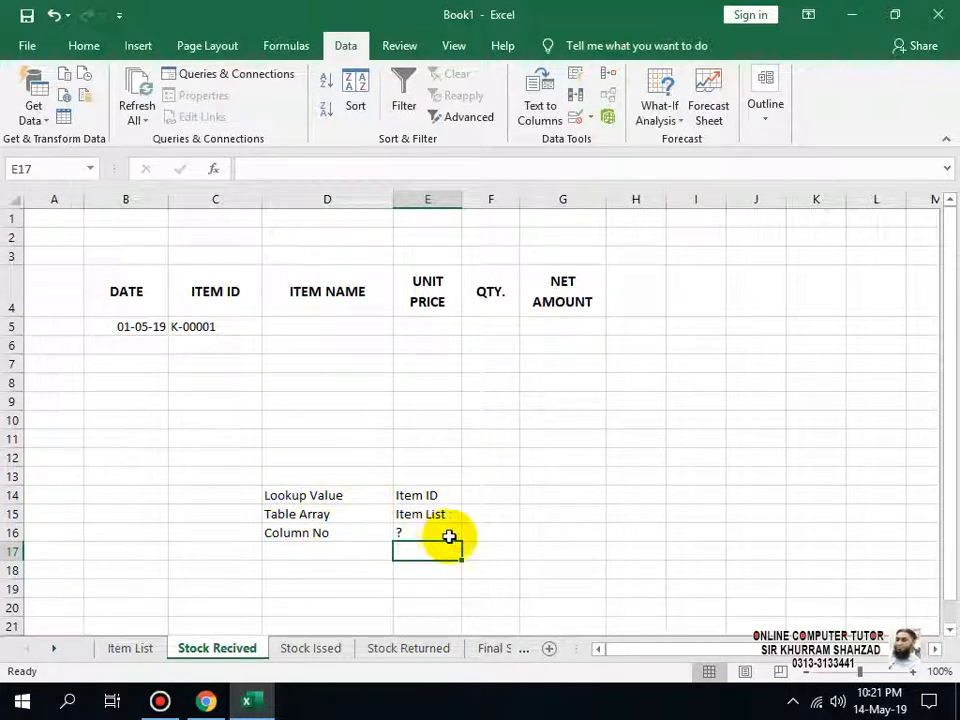
{"action": "left_click_drag", "start_coordinate": [476, 476], "coordinate": [197, 562]}
{"action": "left_click_drag", "start_coordinate": [198, 562], "coordinate": [198, 565]}
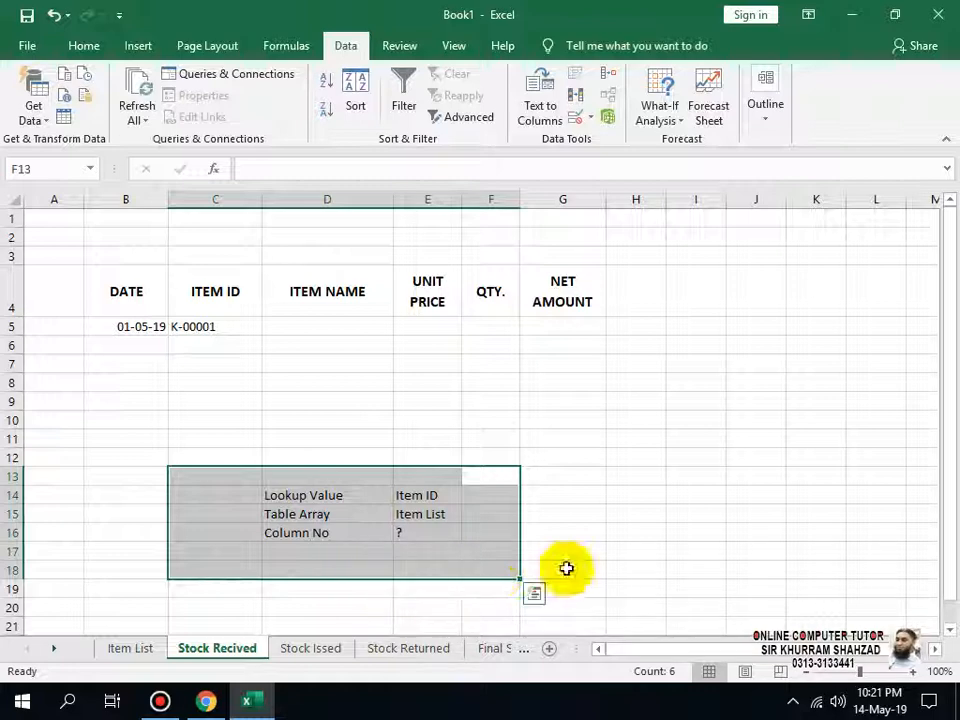
Begin a VLOOKUP formula in D5 under ITEM NAME with the item ID cell C5 as its lookup value.
{"action": "left_click", "coordinate": [314, 328]}
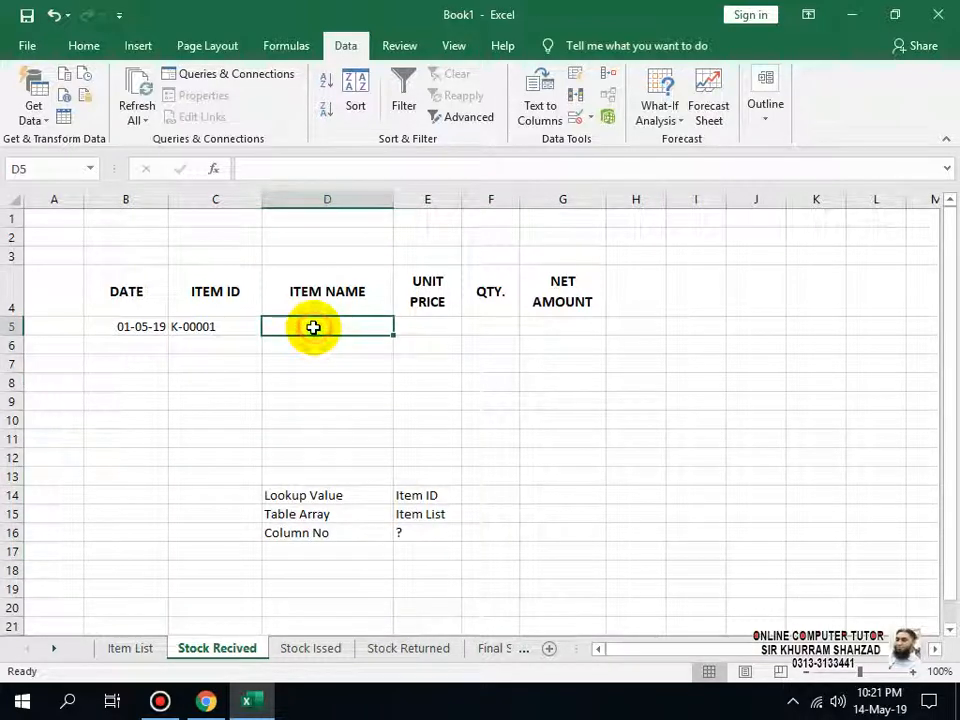
{"action": "type", "text": "="}
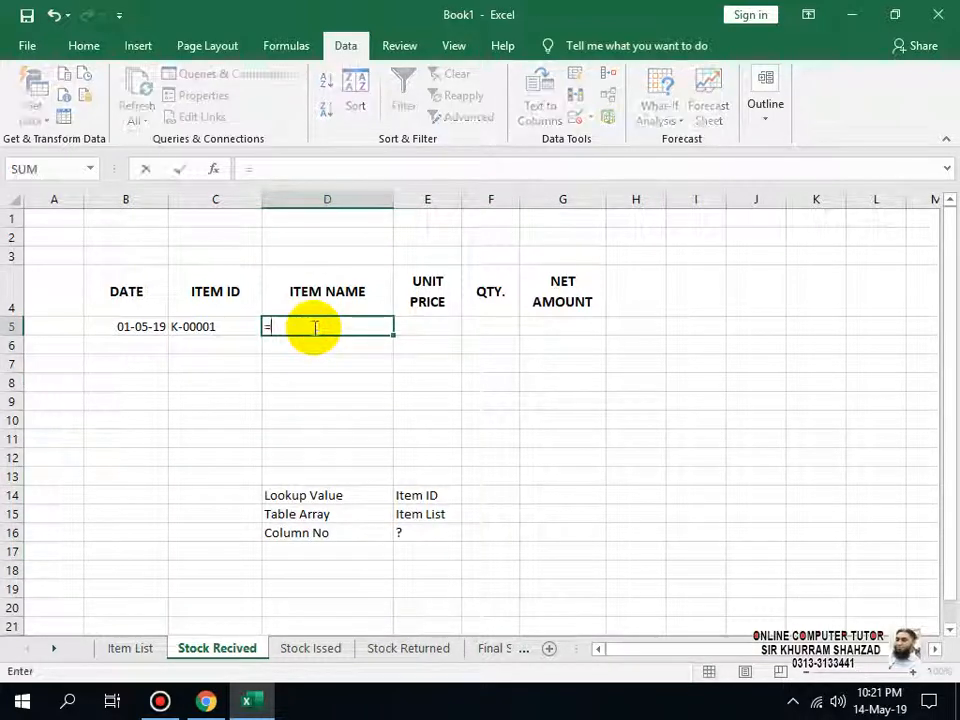
{"action": "type", "text": "vlookup"}
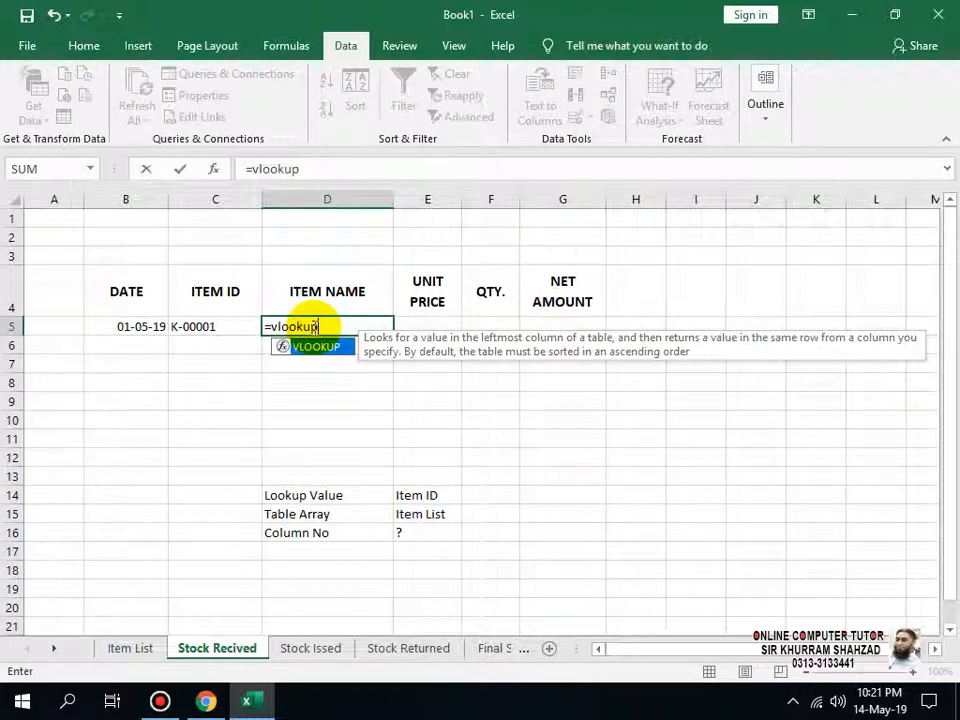
{"action": "type", "text": "("}
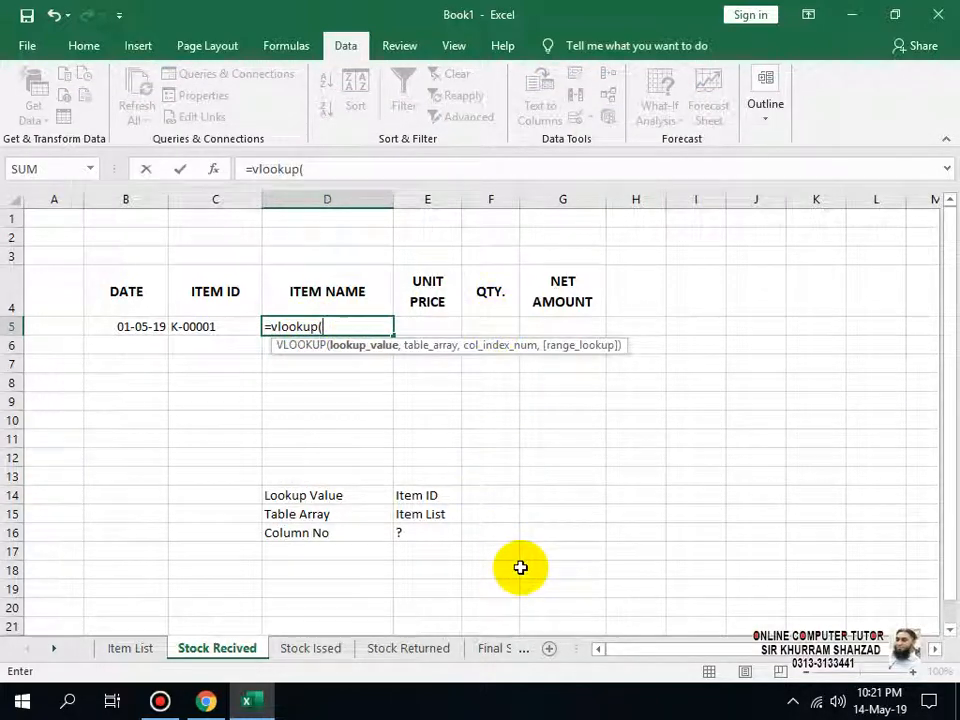
{"action": "left_click", "coordinate": [201, 329]}
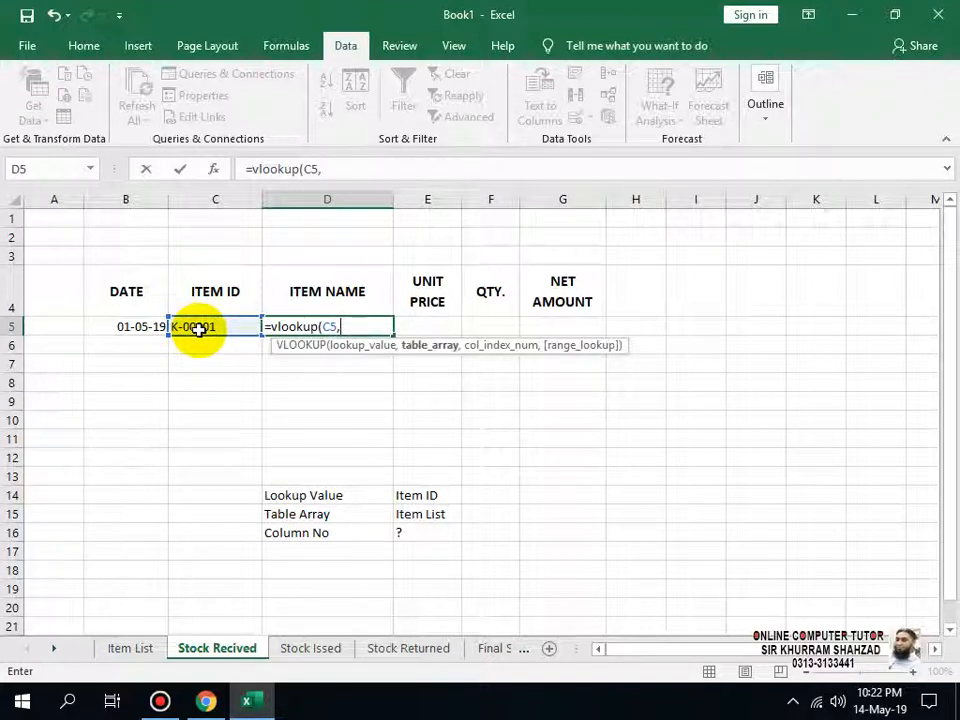
Set the VLOOKUP's table array to C6:E1048576 on the Item List sheet, covering the whole table down to the last row.
{"action": "left_click", "coordinate": [152, 650]}
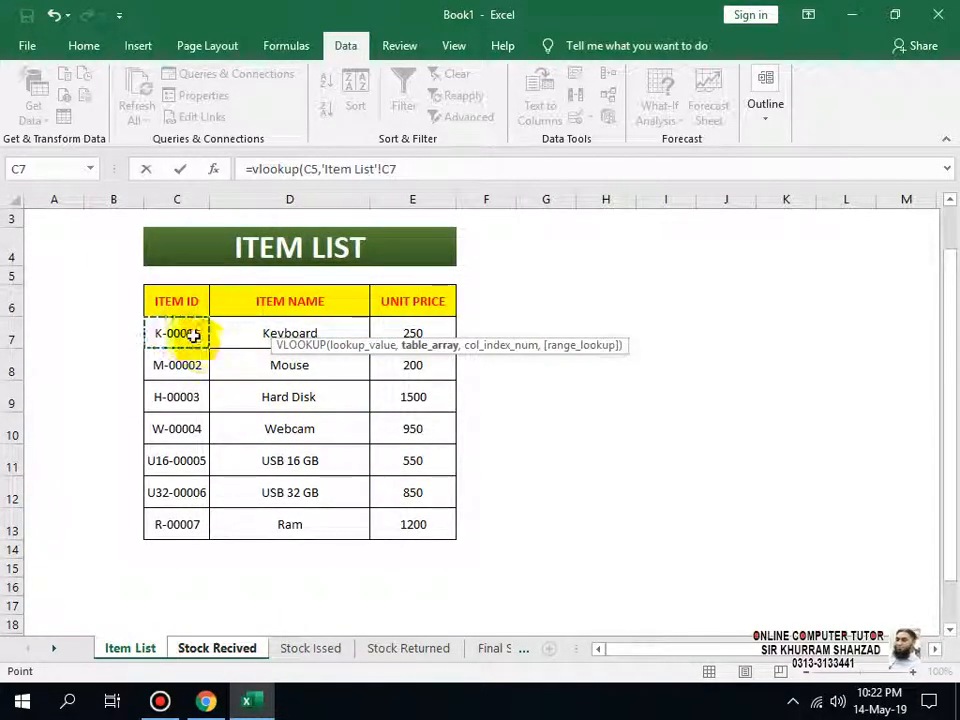
{"action": "left_click_drag", "start_coordinate": [173, 307], "coordinate": [419, 529]}
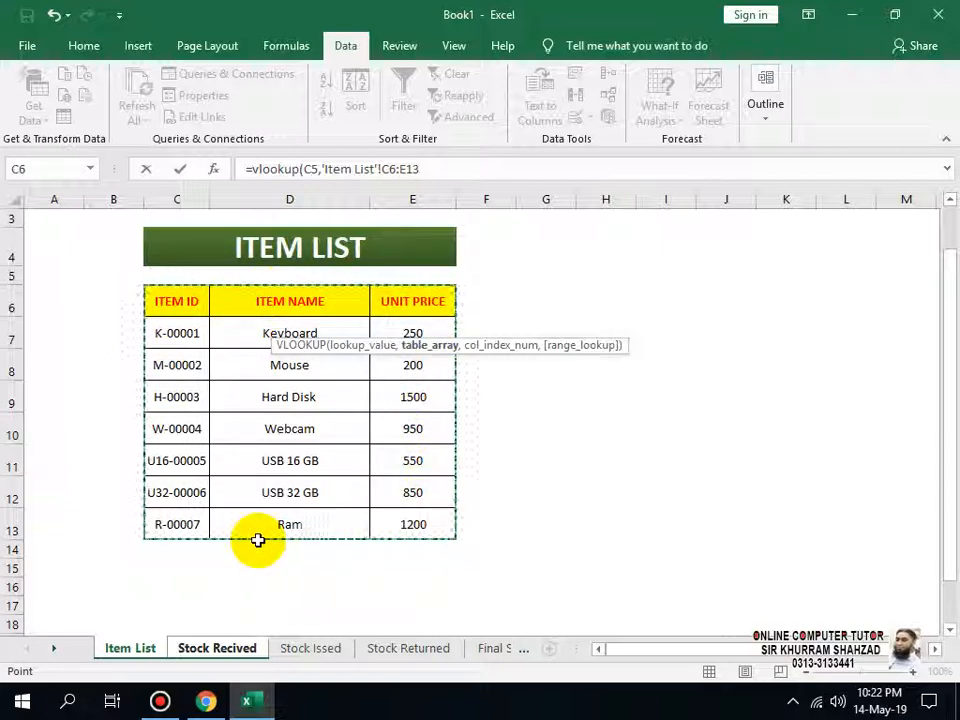
{"action": "key", "text": "ctrl+shift+Down"}
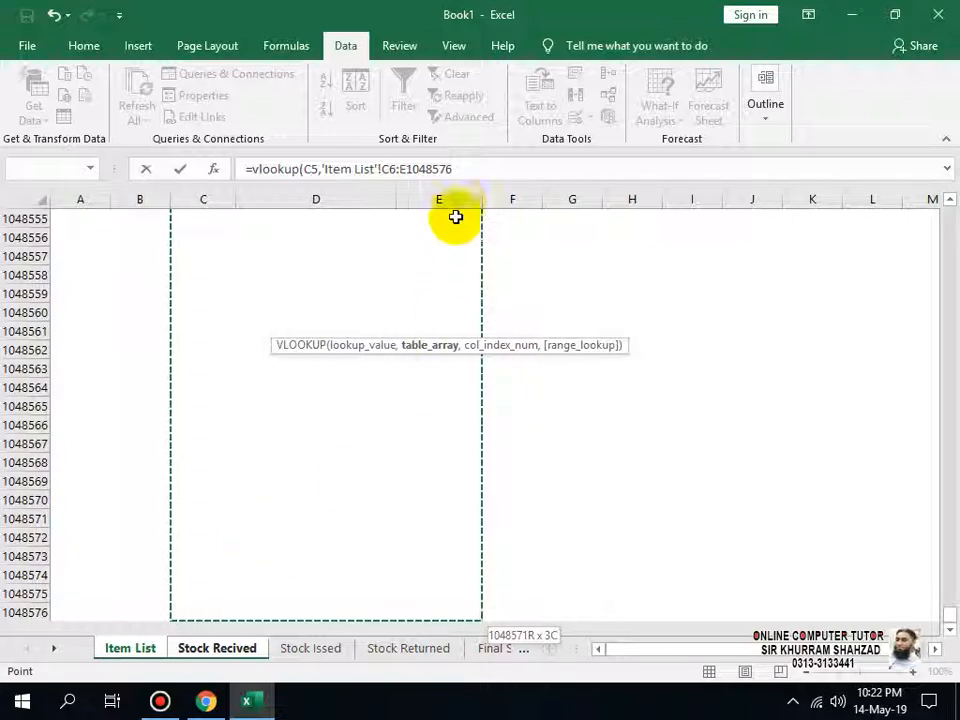
{"action": "left_click", "coordinate": [458, 169]}
{"action": "type", "text": ","}
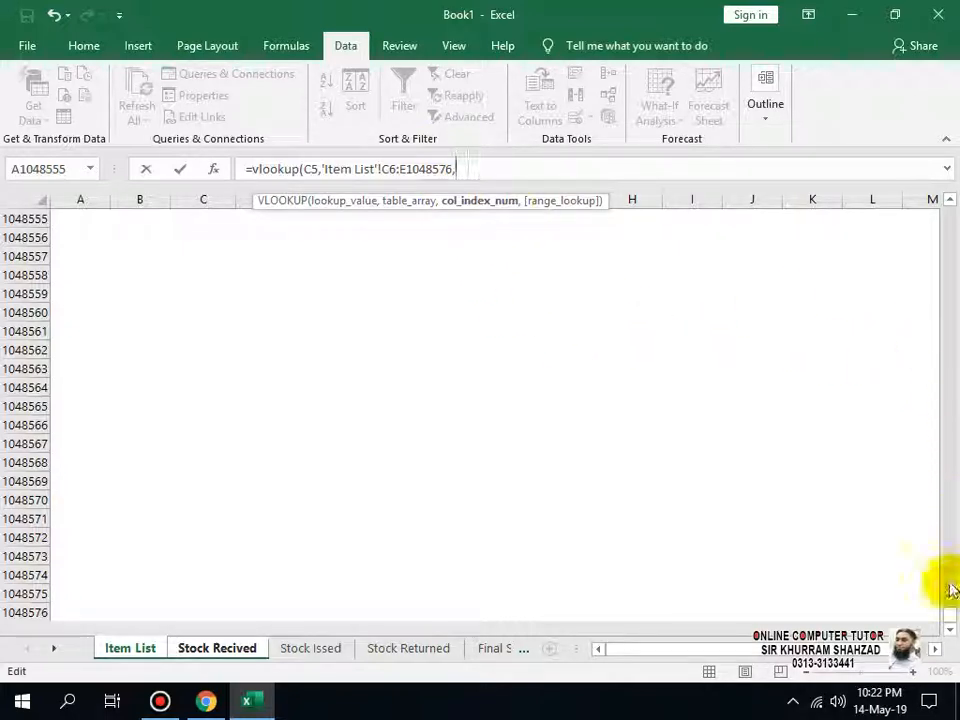
Complete the VLOOKUP with column index 2 and range lookup 0 for an exact match, and enter the formula.
{"action": "left_click_drag", "start_coordinate": [945, 620], "coordinate": [949, 208]}
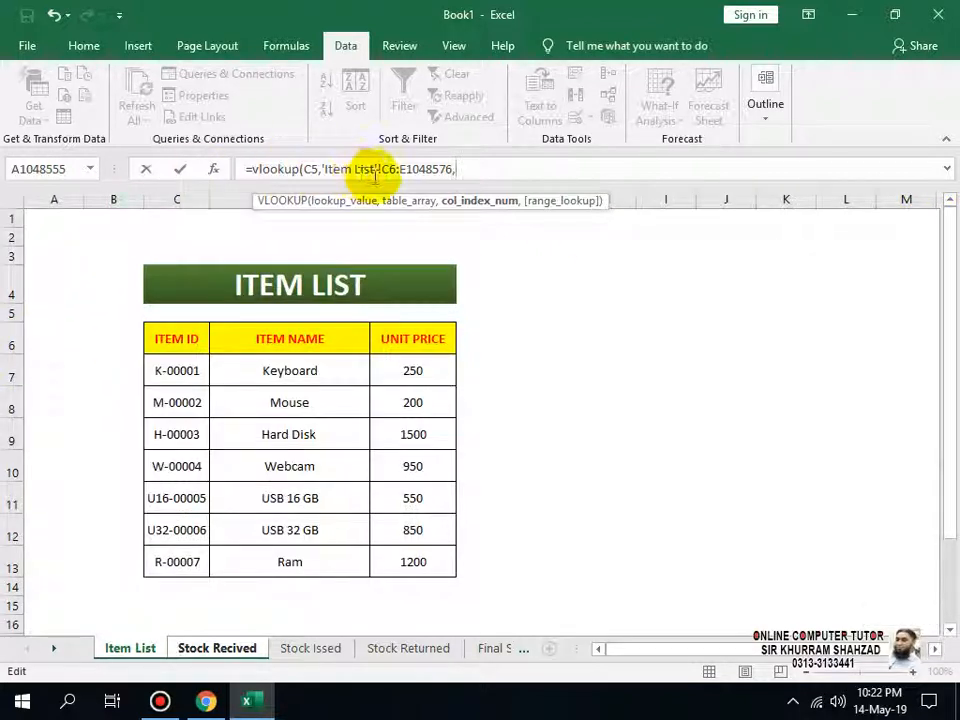
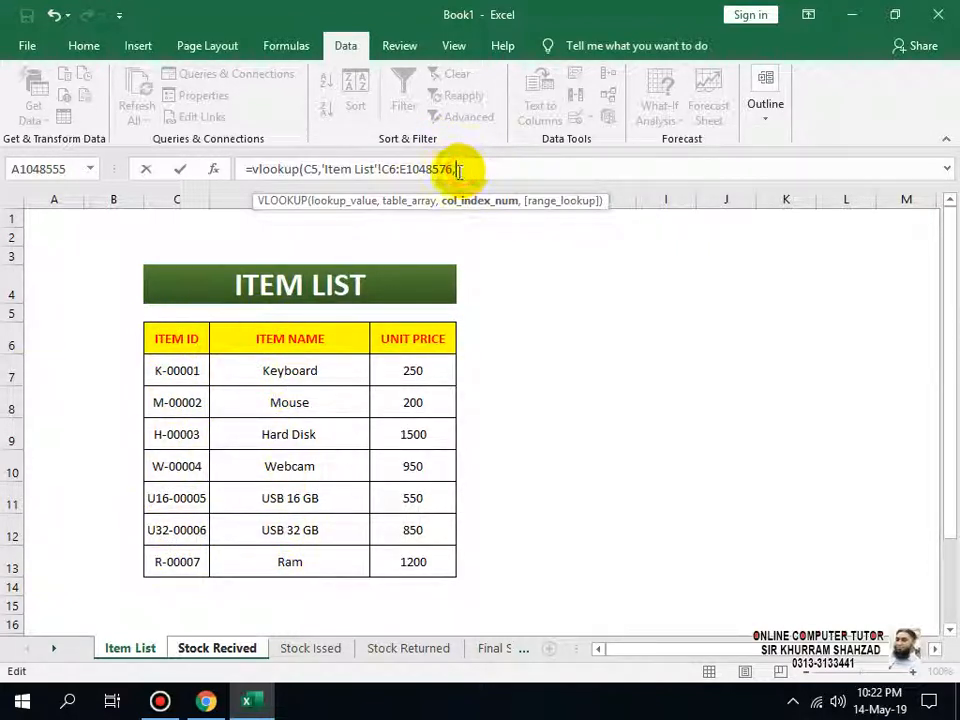
{"action": "type", "text": ","}
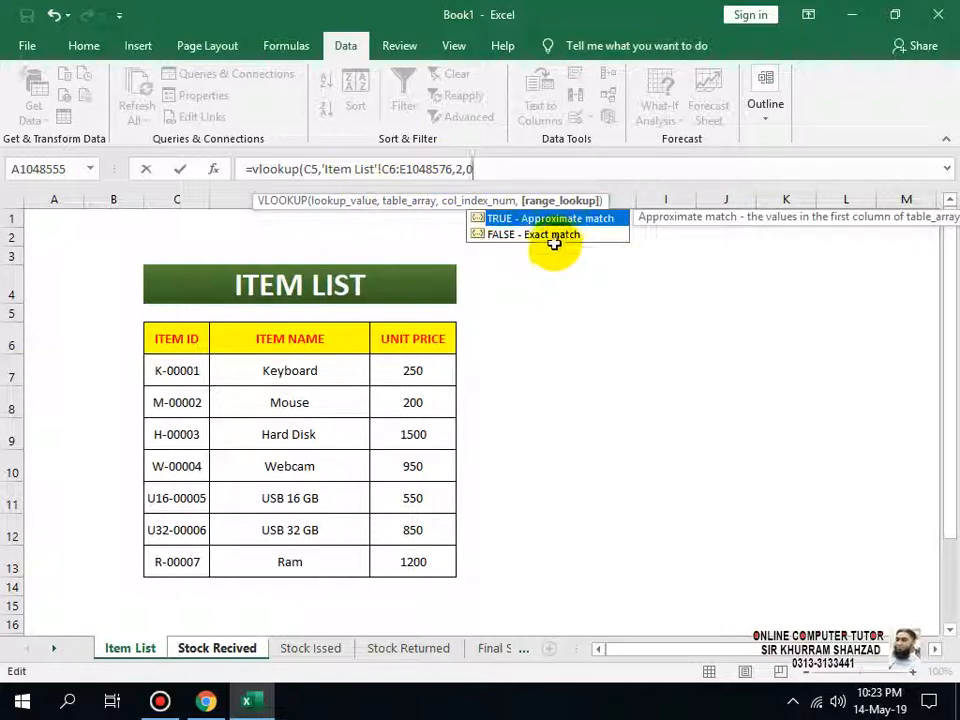
{"action": "type", "text": "0"}
{"action": "left_click", "coordinate": [495, 158]}
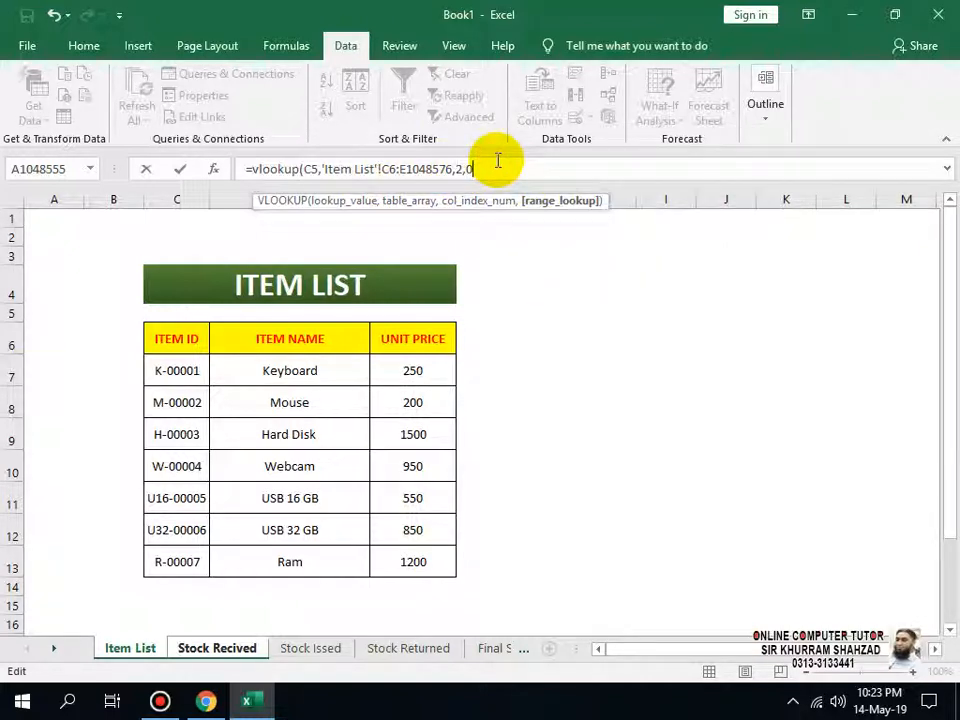
{"action": "type", "text": ")"}
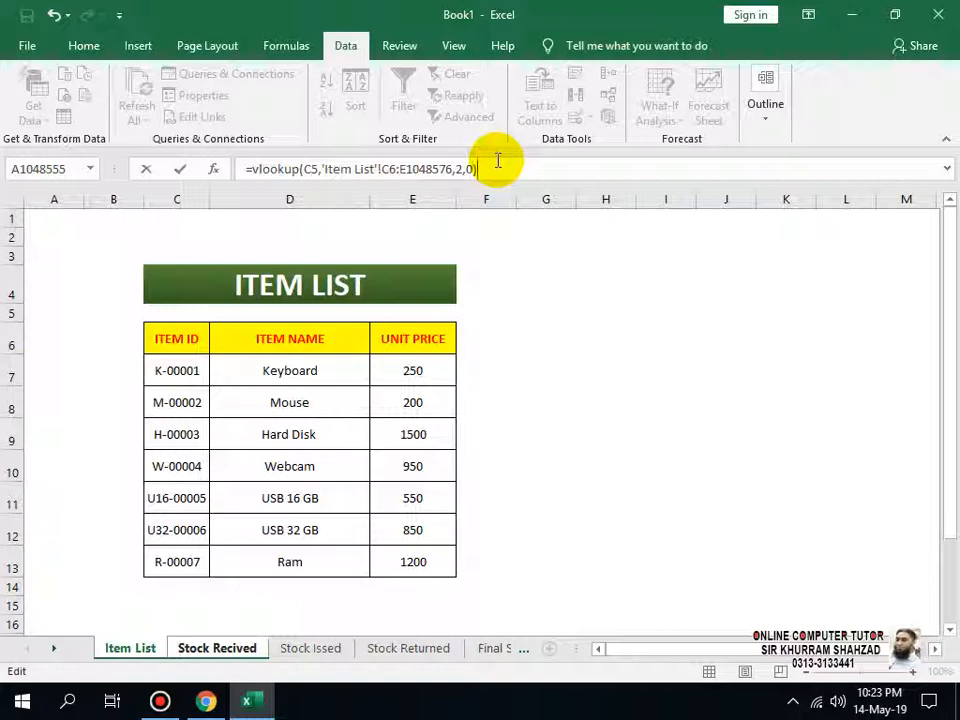
{"action": "key", "text": "Return"}
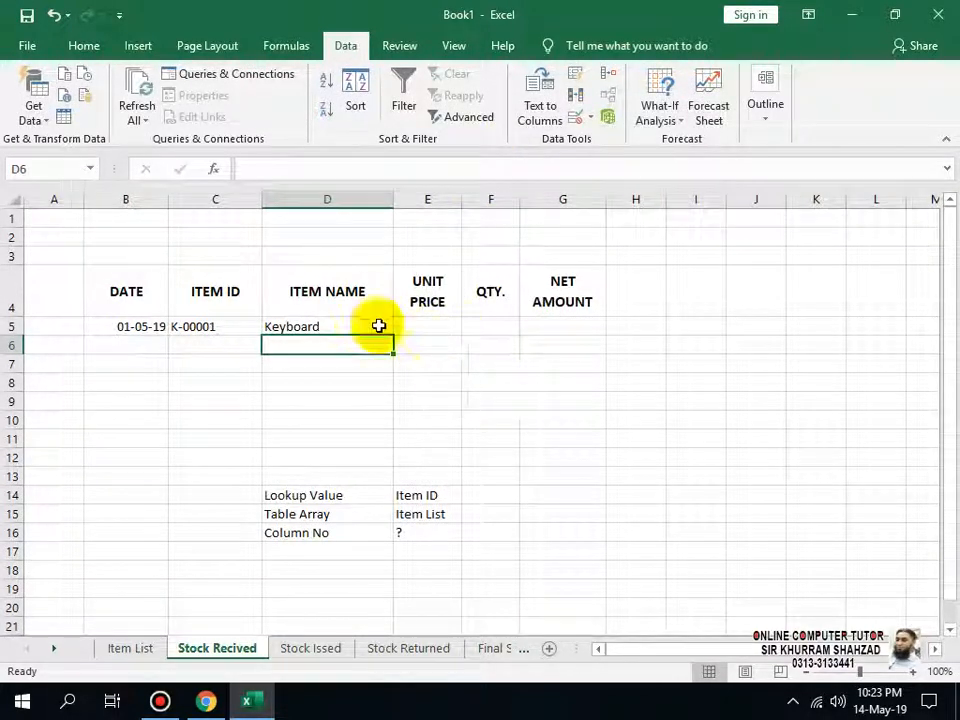
Test the ITEM NAME lookup by choosing item ID M-00002 for C5 from the list of IDs.
{"action": "left_click", "coordinate": [387, 330]}
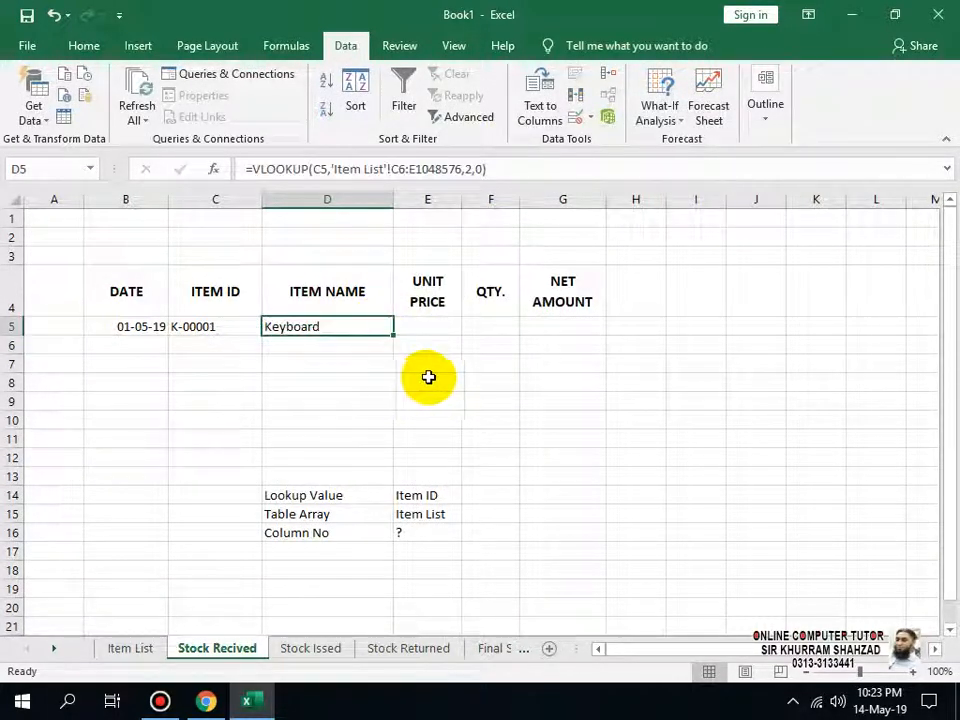
{"action": "left_click", "coordinate": [212, 327]}
{"action": "left_click", "coordinate": [268, 329]}
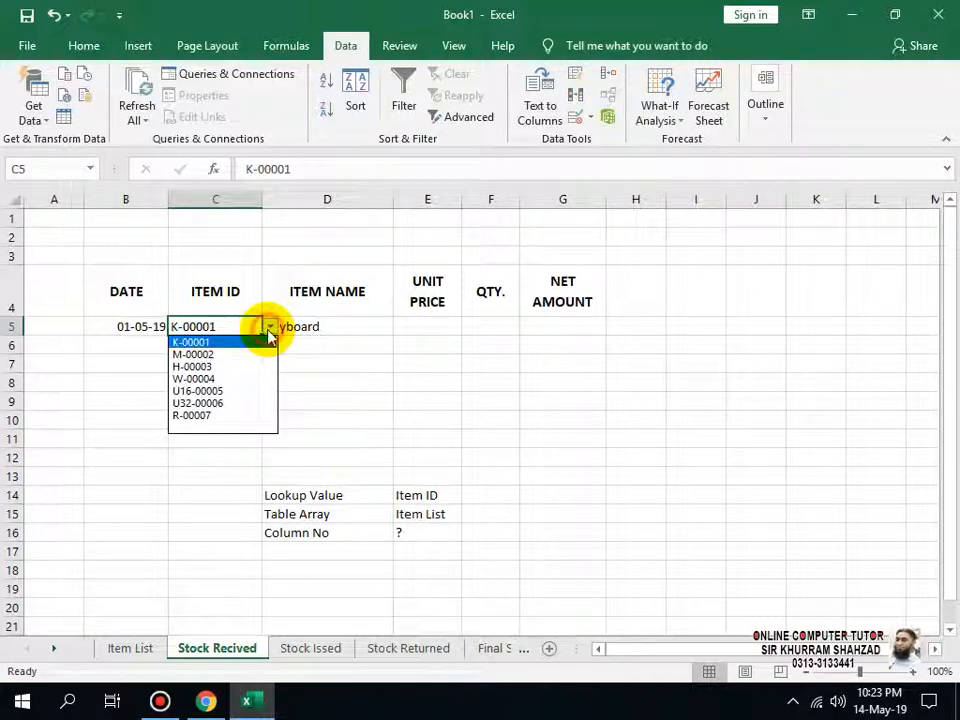
{"action": "left_click", "coordinate": [238, 355]}
{"action": "left_click", "coordinate": [349, 341]}
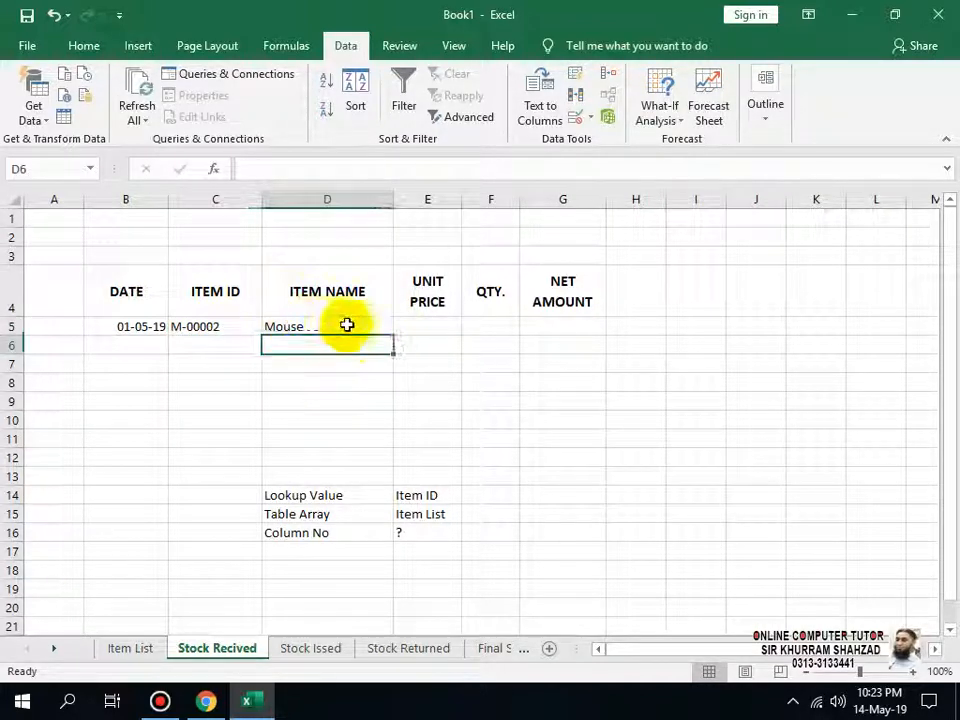
{"action": "left_click", "coordinate": [238, 327]}
{"action": "left_click", "coordinate": [268, 328]}
{"action": "left_click", "coordinate": [241, 349]}
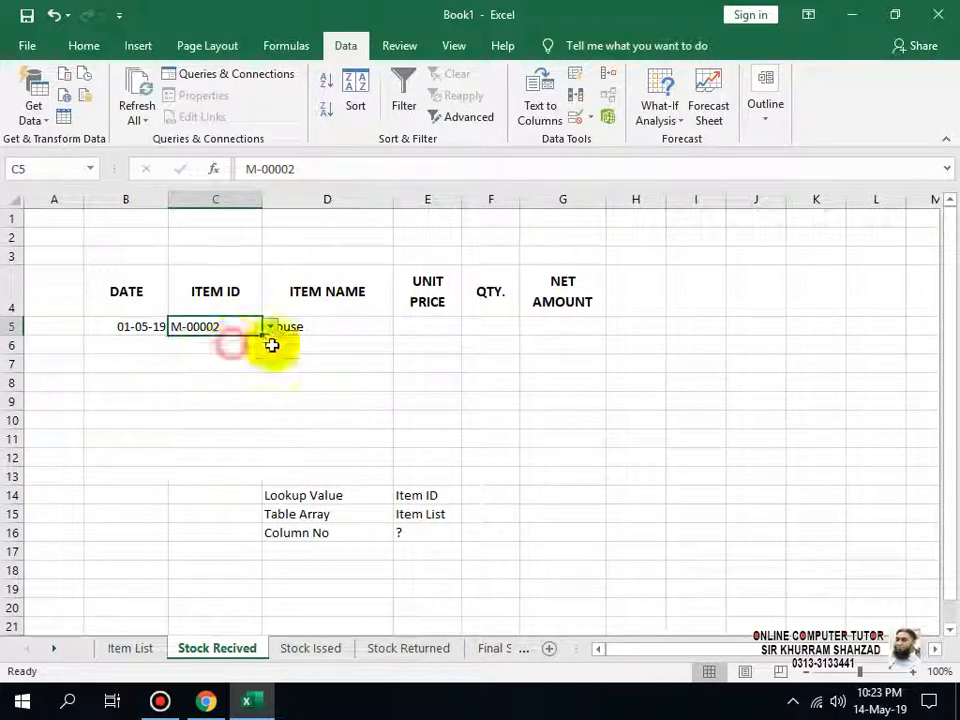
Check the Keyboard's unit price on the Item List sheet and return to the Stock Recived sheet.
{"action": "left_click", "coordinate": [323, 331]}
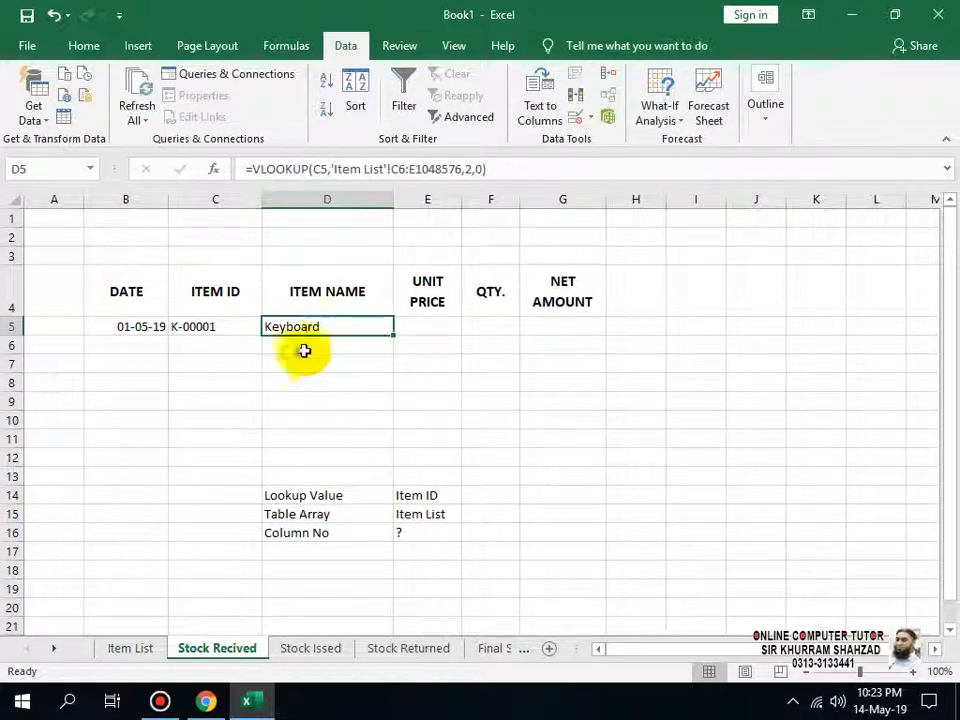
{"action": "left_click", "coordinate": [433, 329]}
{"action": "left_click", "coordinate": [130, 648]}
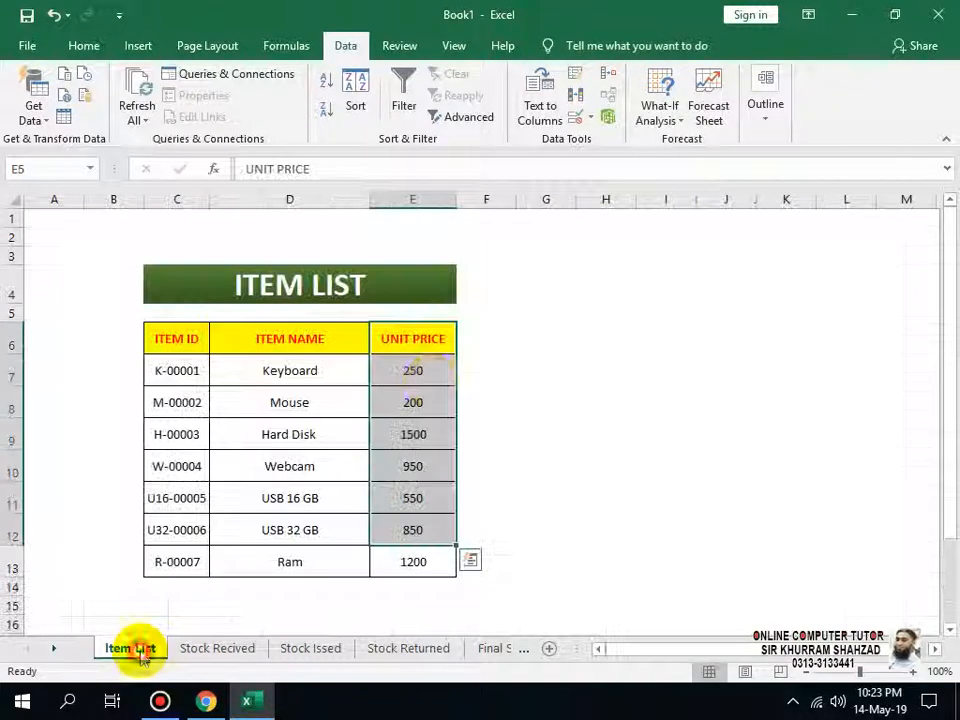
{"action": "left_click", "coordinate": [411, 368]}
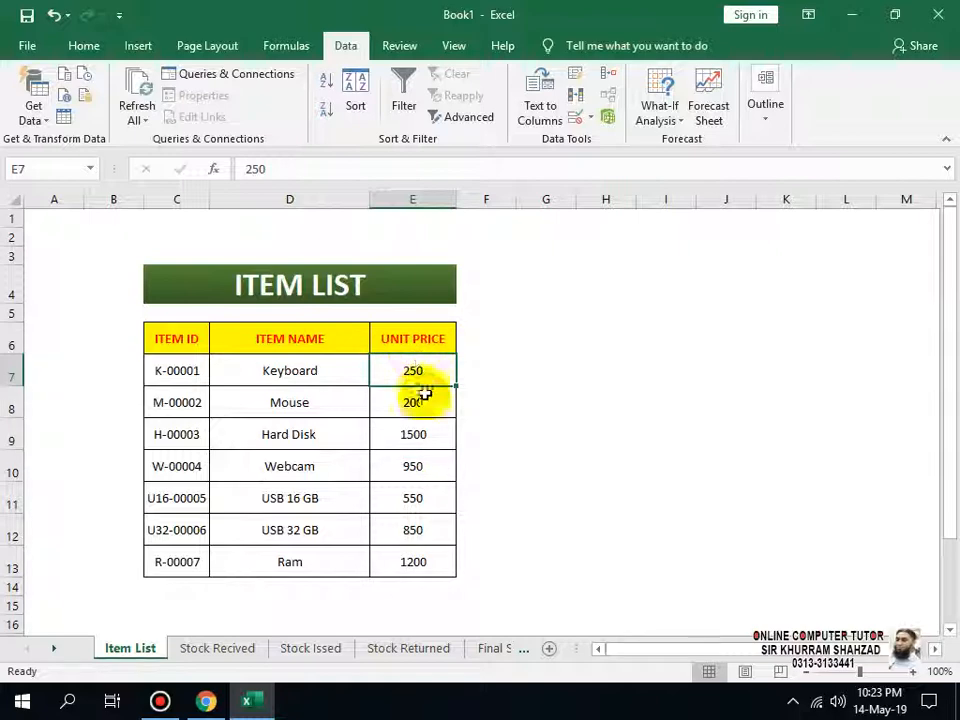
{"action": "left_click", "coordinate": [225, 648]}
Copy the item name VLOOKUP formula from D5 as text into the unit price cell E5.
{"action": "left_click", "coordinate": [335, 315]}
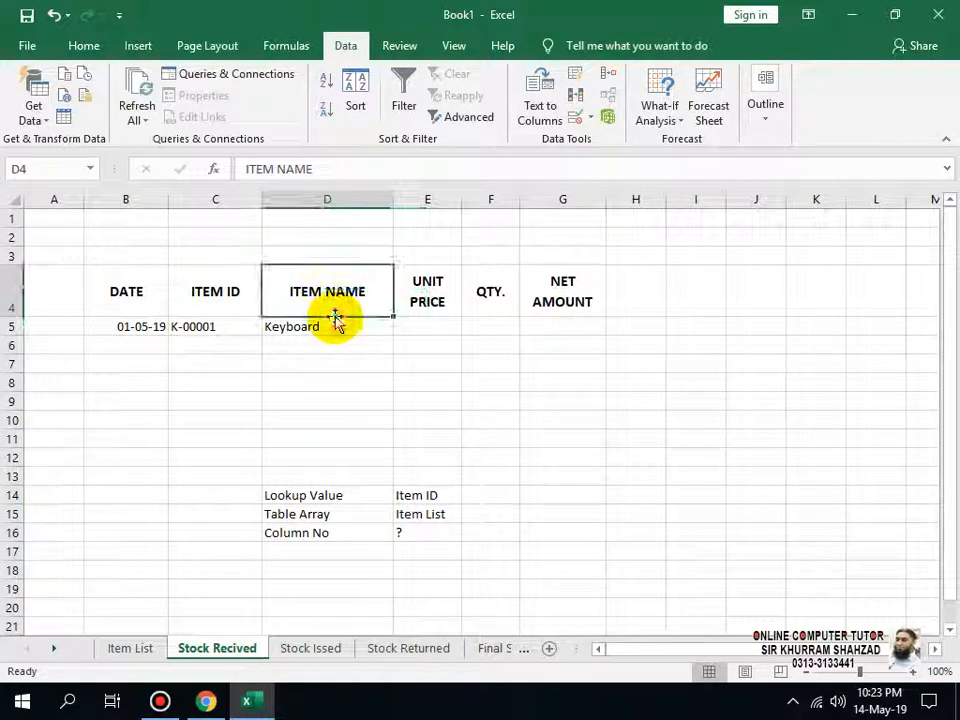
{"action": "left_click", "coordinate": [336, 326]}
{"action": "left_click", "coordinate": [563, 170]}
{"action": "left_click_drag", "start_coordinate": [563, 170], "coordinate": [241, 180]}
{"action": "key", "text": "ctrl+c"}
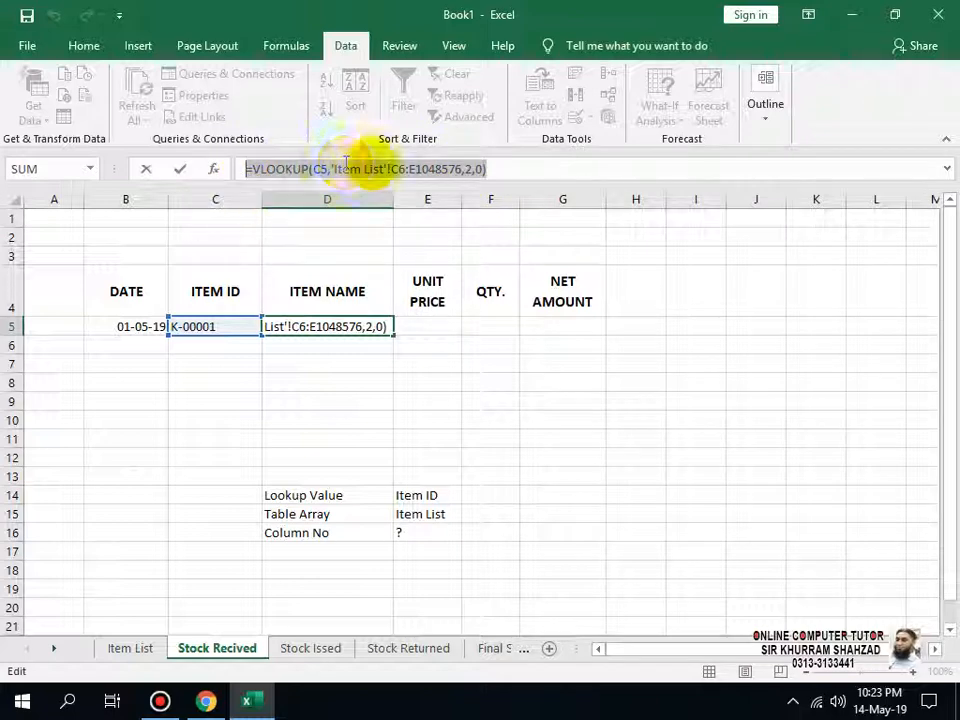
{"action": "key", "text": "Return"}
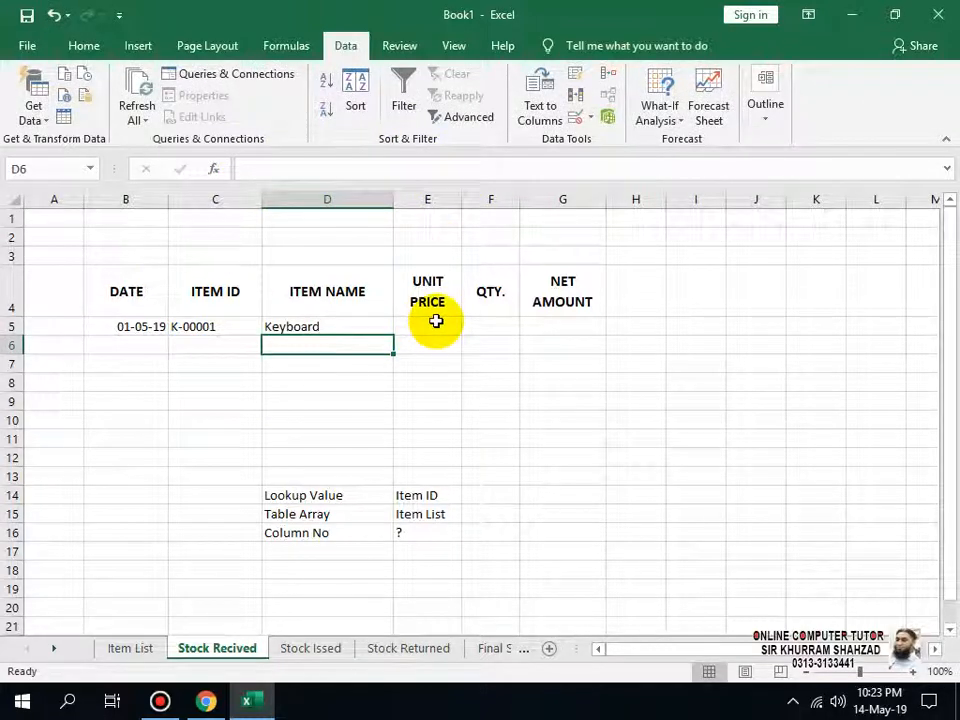
{"action": "left_click", "coordinate": [436, 320]}
{"action": "double_click", "coordinate": [445, 326]}
{"action": "key", "text": "ctrl+v"}
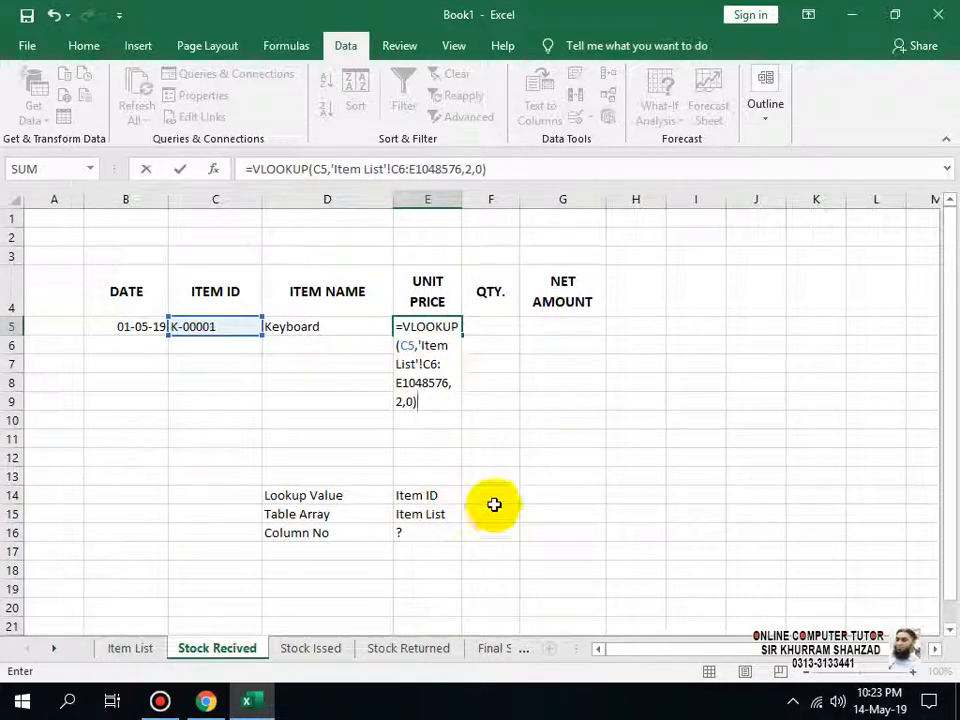
{"action": "key", "text": "Return"}
Check the unit price column's position on the Item List sheet and change E5's VLOOKUP column index to 3.
{"action": "left_click", "coordinate": [130, 648]}
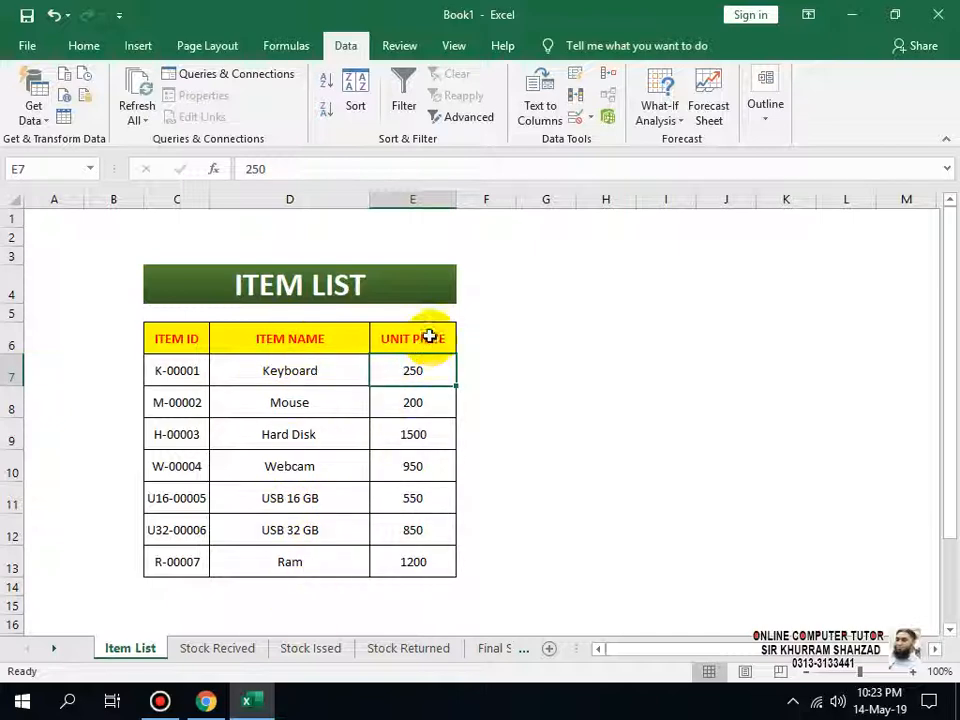
{"action": "left_click", "coordinate": [222, 650]}
{"action": "double_click", "coordinate": [439, 326]}
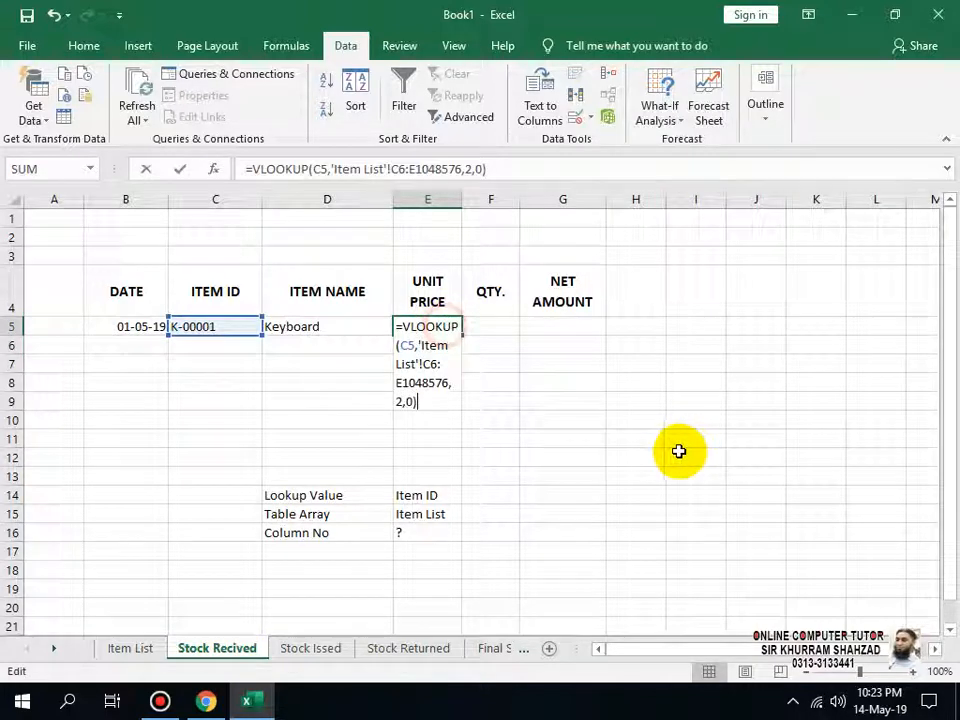
{"action": "left_click", "coordinate": [400, 401]}
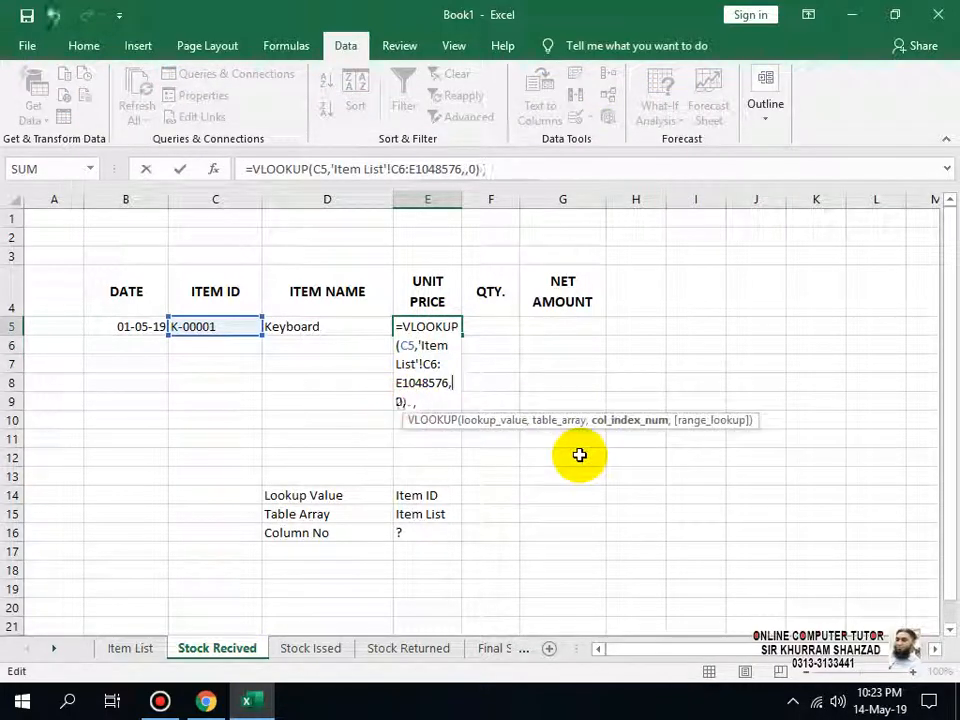
{"action": "key", "text": "Return"}
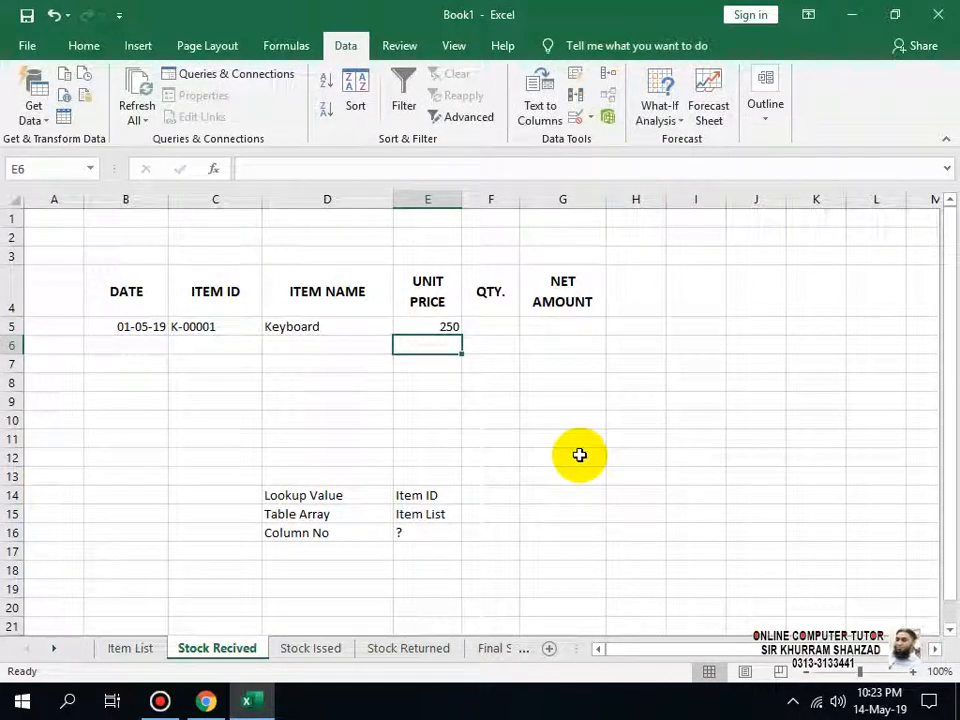
Test the lookups by choosing item ID W-00004 in C5 and comparing the results with the Item List sheet.
{"action": "left_click", "coordinate": [248, 331]}
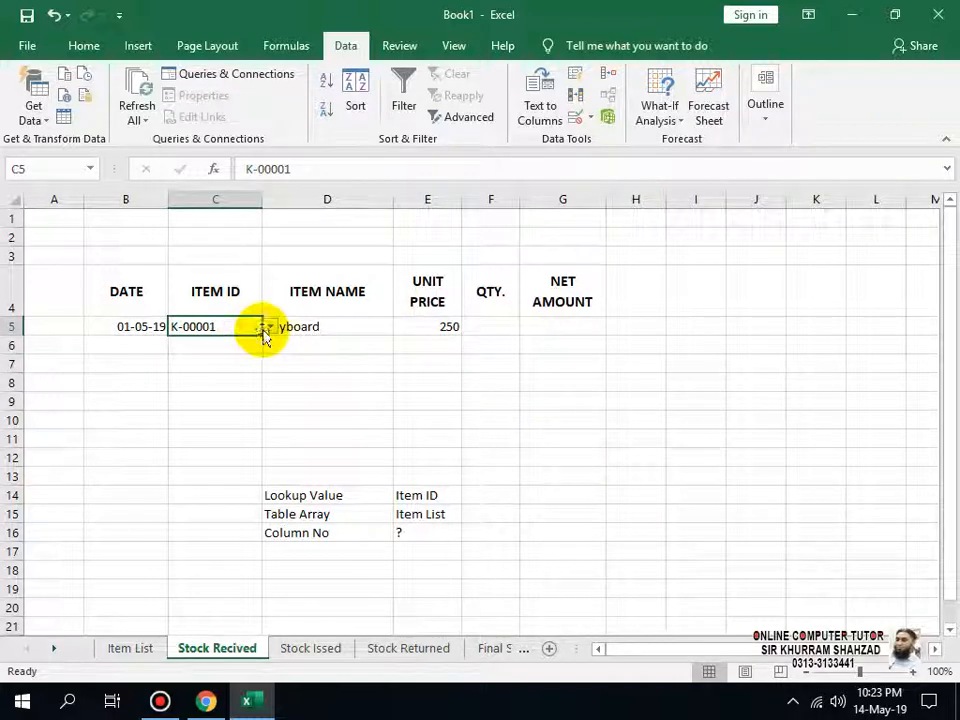
{"action": "left_click", "coordinate": [266, 329]}
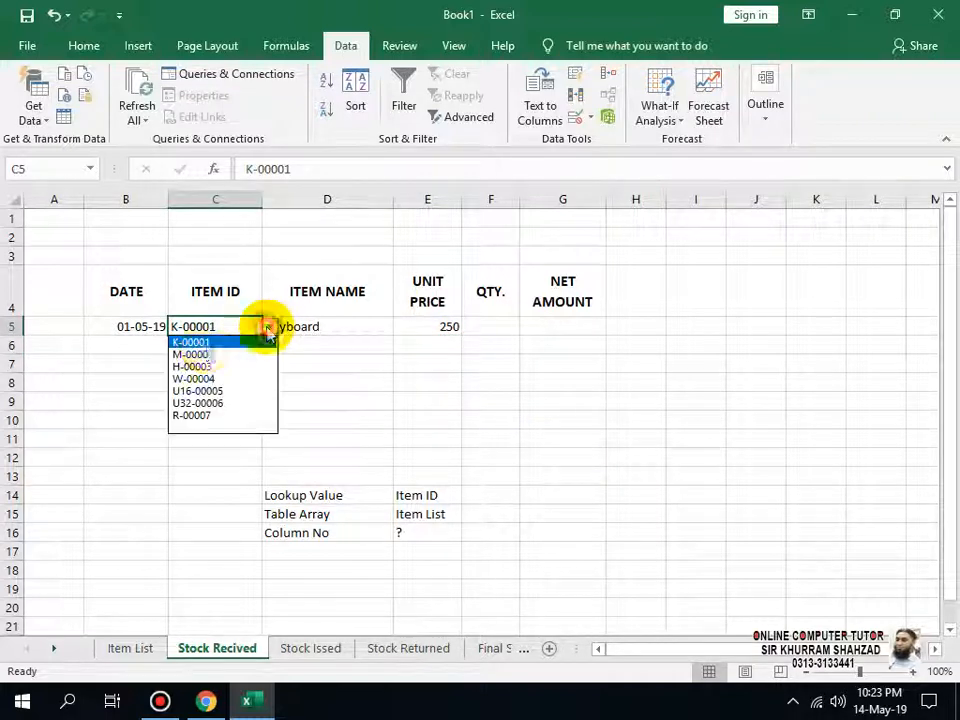
{"action": "left_click", "coordinate": [195, 380]}
{"action": "left_click", "coordinate": [250, 398]}
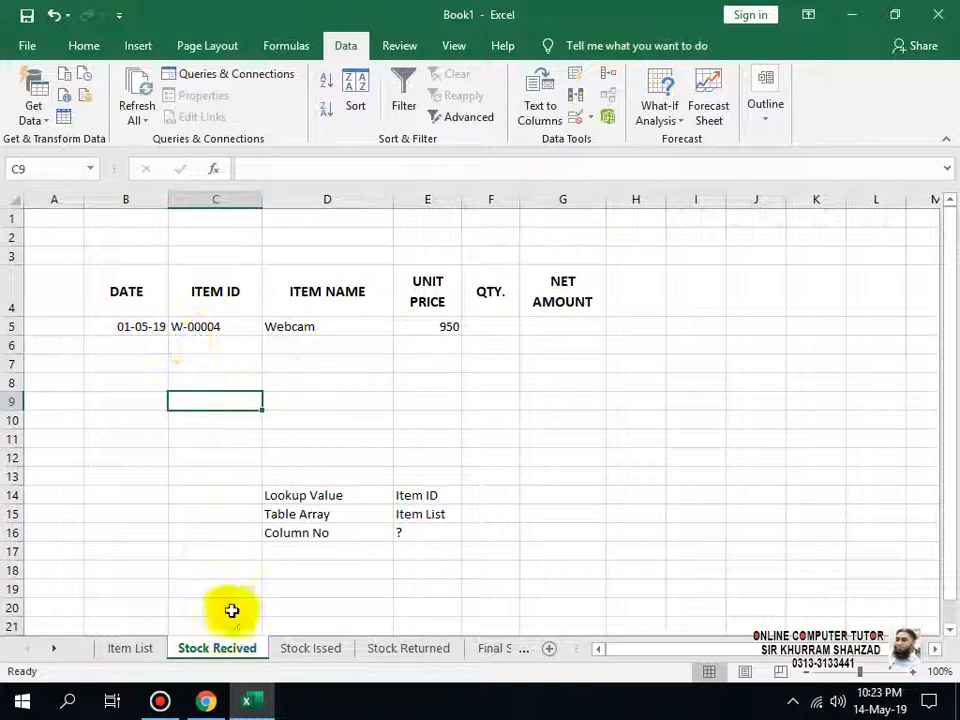
{"action": "left_click", "coordinate": [120, 647]}
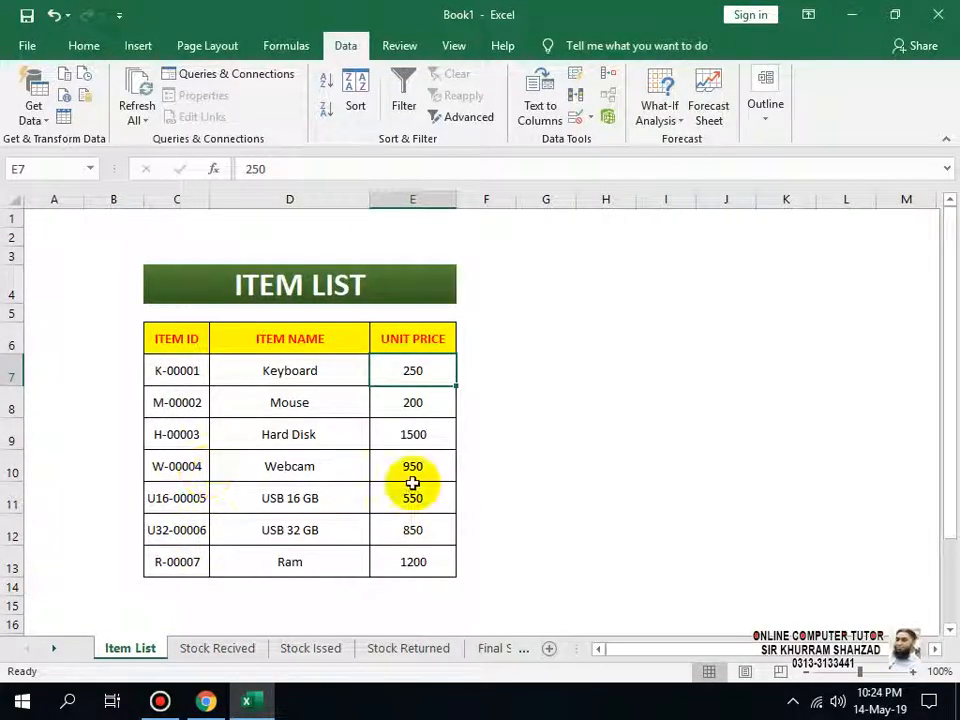
{"action": "left_click", "coordinate": [240, 647]}
{"action": "left_click", "coordinate": [445, 326]}
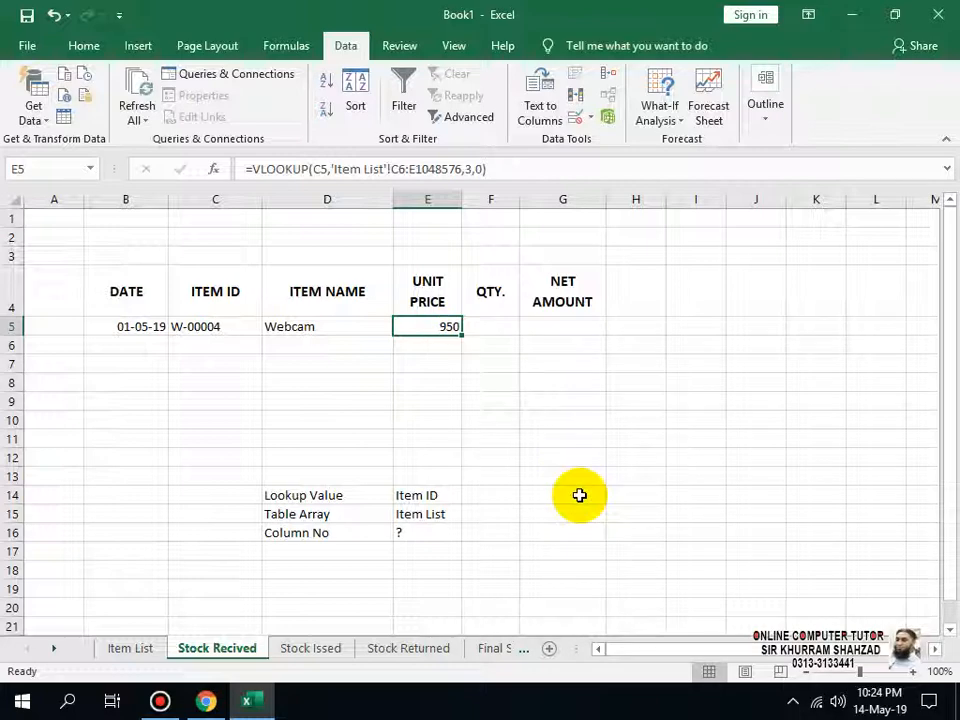
Choose item ID K-00001 in C5 and enter a quantity of 50 in F5.
{"action": "left_click", "coordinate": [218, 328]}
{"action": "left_click", "coordinate": [270, 327]}
{"action": "left_click", "coordinate": [225, 342]}
{"action": "left_click", "coordinate": [490, 326]}
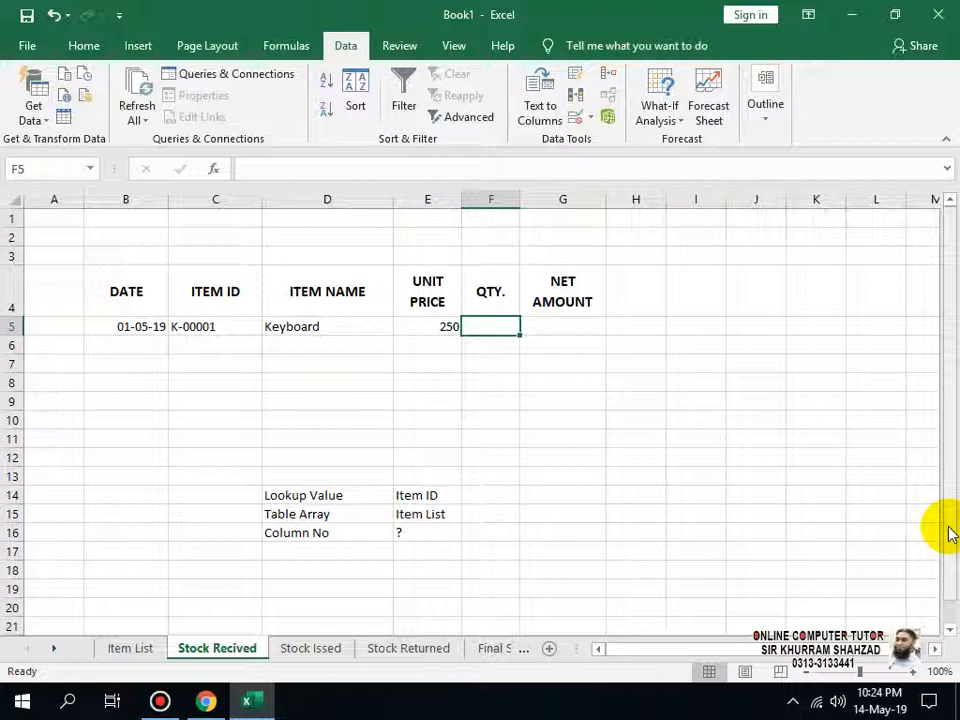
{"action": "type", "text": "5"}
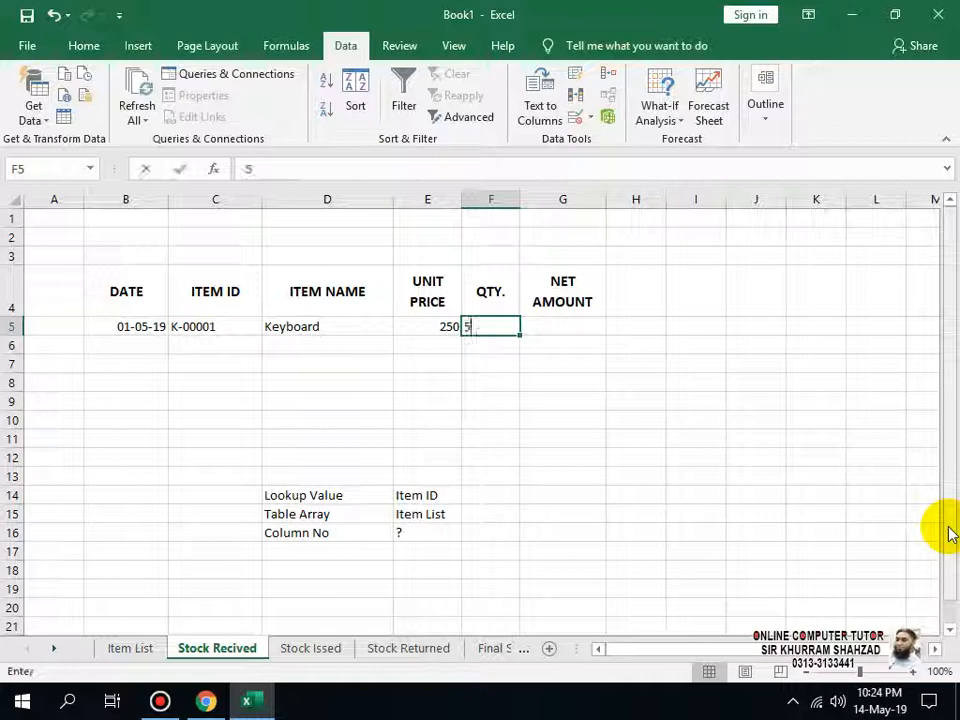
{"action": "type", "text": "0"}
{"action": "key", "text": "Return"}
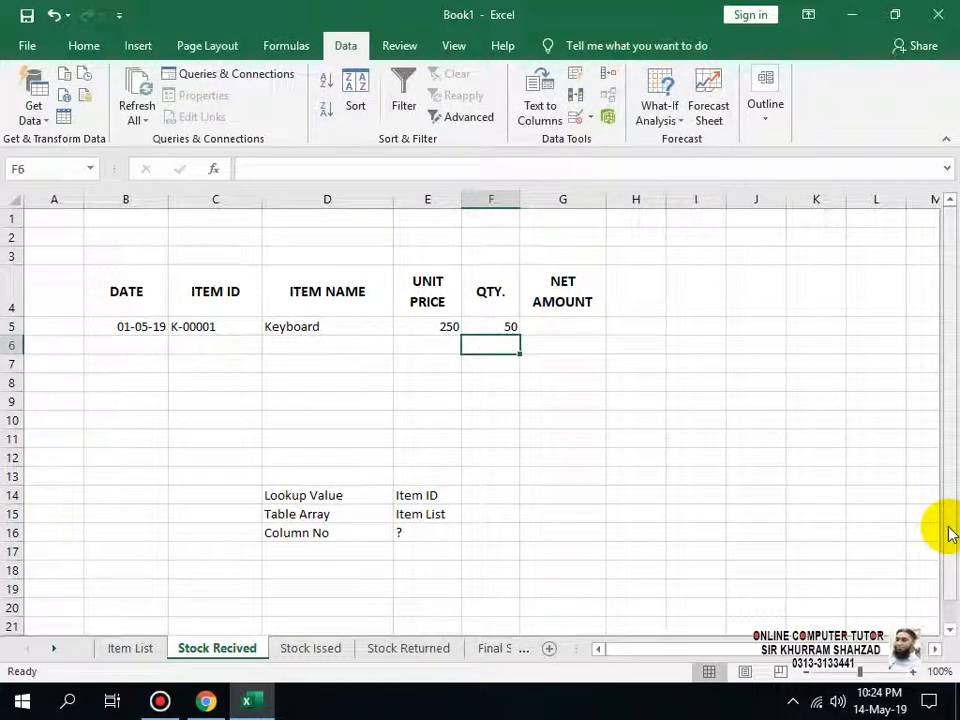
{"action": "type", "text": "01"}
{"action": "key", "text": "Escape"}
Calculate the net amount in G5 with the formula =E5*F5.
{"action": "key", "text": "Up"}
{"action": "key", "text": "Right"}
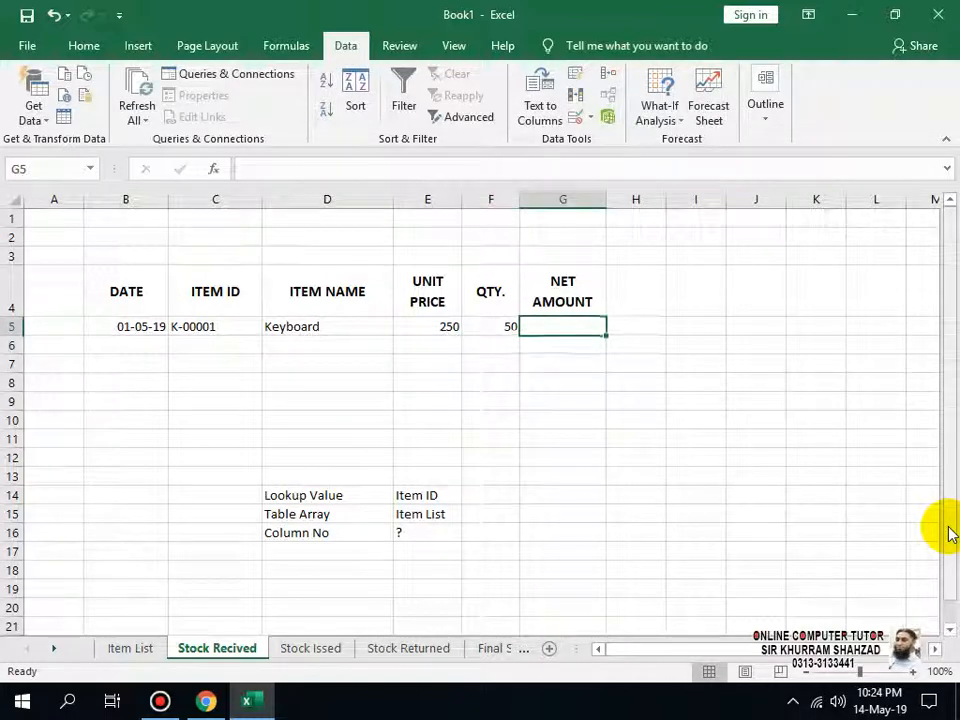
{"action": "type", "text": "="}
{"action": "key", "text": "Left"}
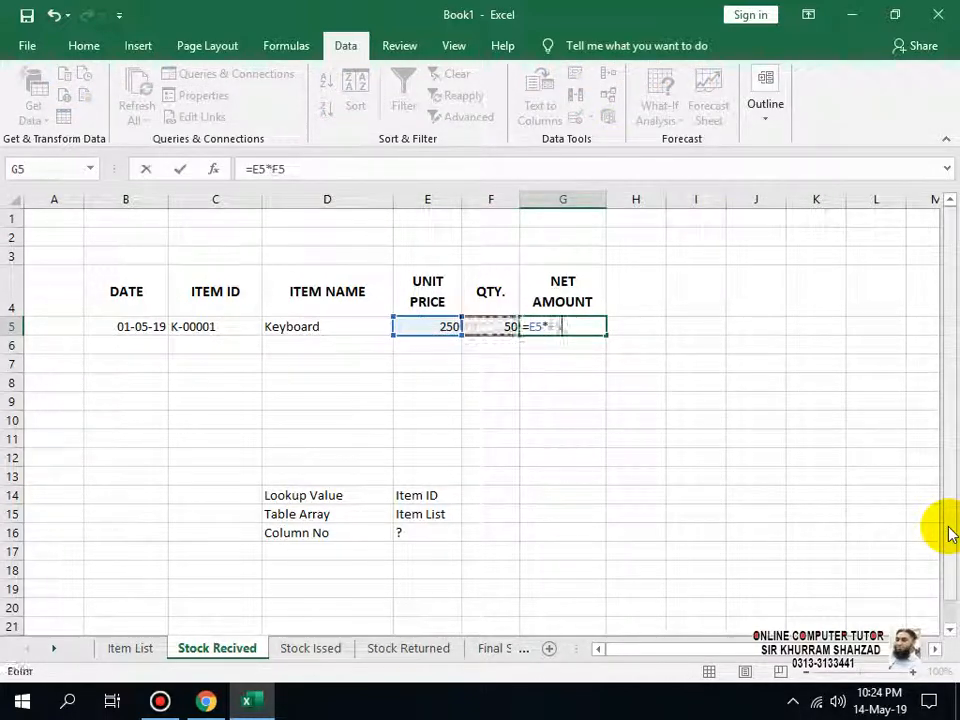
{"action": "key", "text": "Return"}
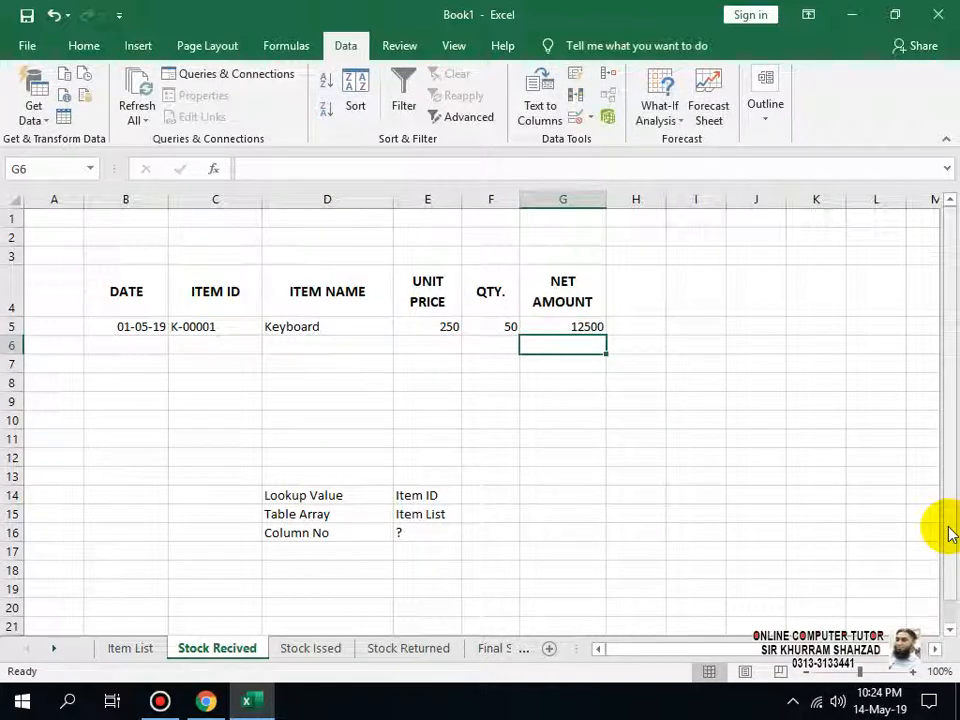
Delete the lookup argument notes below the stock table, in C13:F18.
{"action": "left_click_drag", "start_coordinate": [512, 563], "coordinate": [181, 472]}
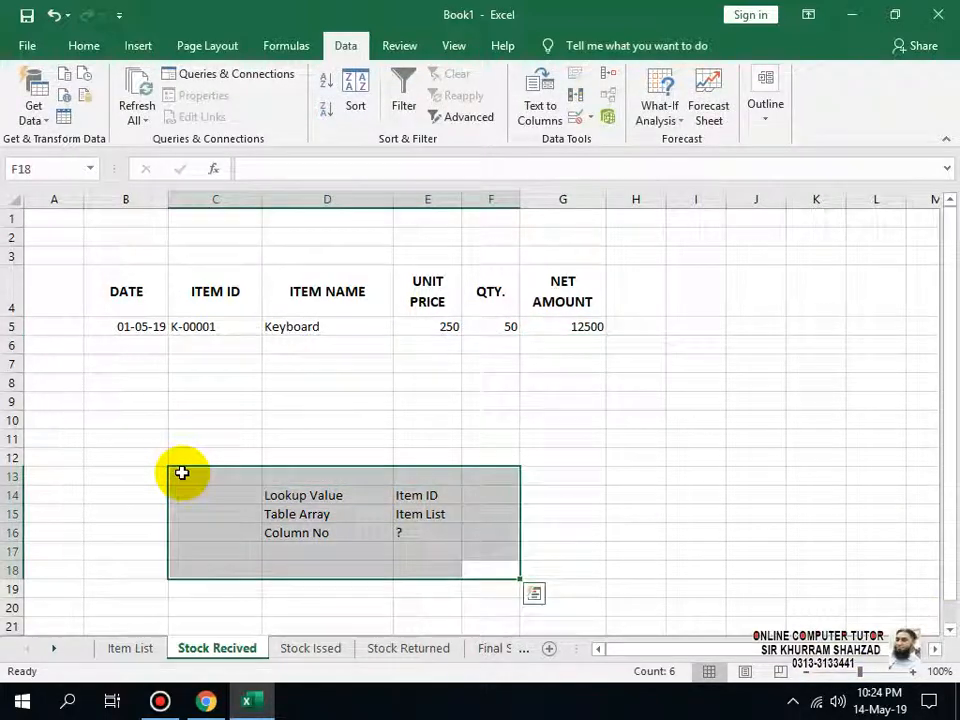
{"action": "key", "text": "Delete"}
Enter the date 02-05-22019 in B6.
{"action": "left_click", "coordinate": [142, 347]}
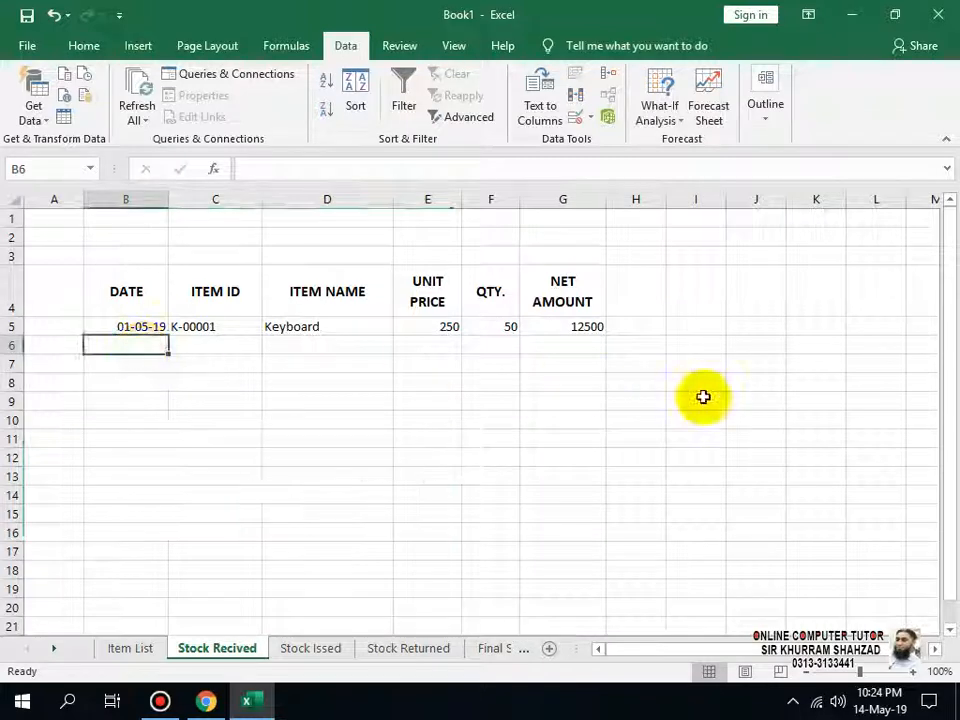
{"action": "type", "text": "02-05-"}
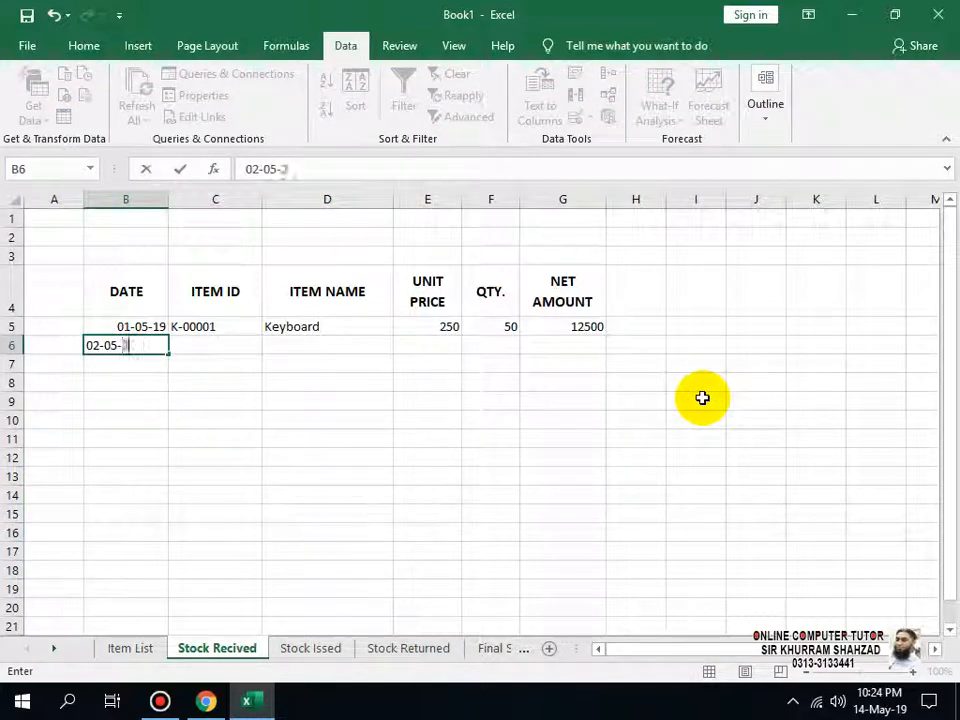
{"action": "type", "text": "22019"}
{"action": "key", "text": "Return"}
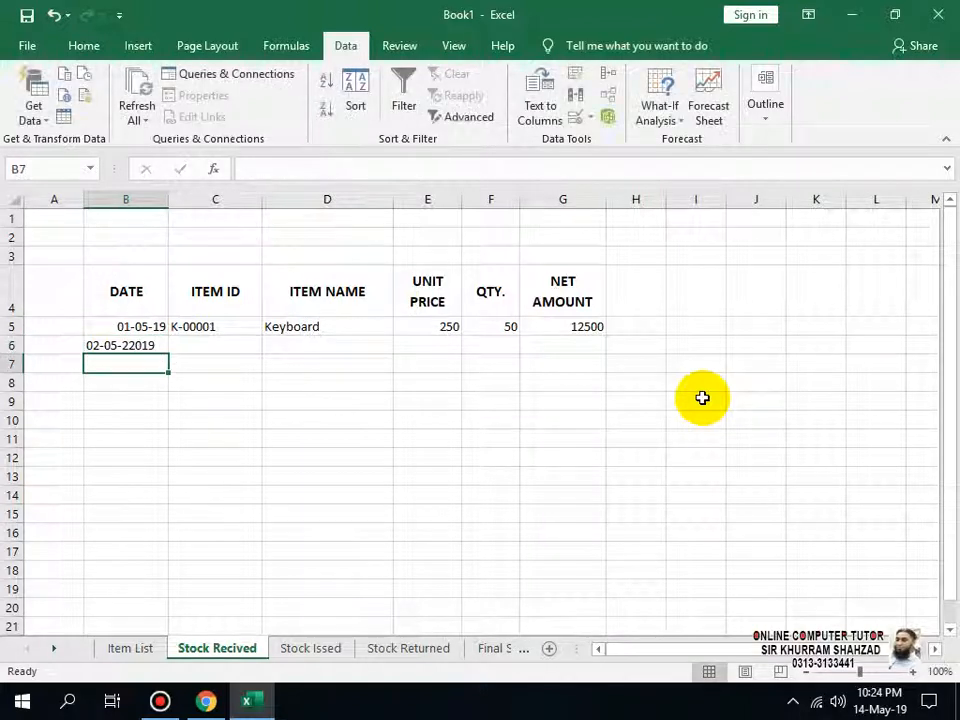
Fill the item ID cell C5 with its dropdown down column C and clear the copied values below it.
{"action": "left_click", "coordinate": [202, 333]}
{"action": "left_click_drag", "start_coordinate": [260, 338], "coordinate": [255, 476]}
{"action": "left_click", "coordinate": [245, 348]}
{"action": "left_click_drag", "start_coordinate": [245, 348], "coordinate": [246, 465]}
{"action": "key", "text": "Delete"}
Choose item ID M-00002 from the dropdown list in C6.
{"action": "left_click", "coordinate": [224, 339]}
{"action": "left_click", "coordinate": [269, 346]}
{"action": "left_click", "coordinate": [216, 374]}
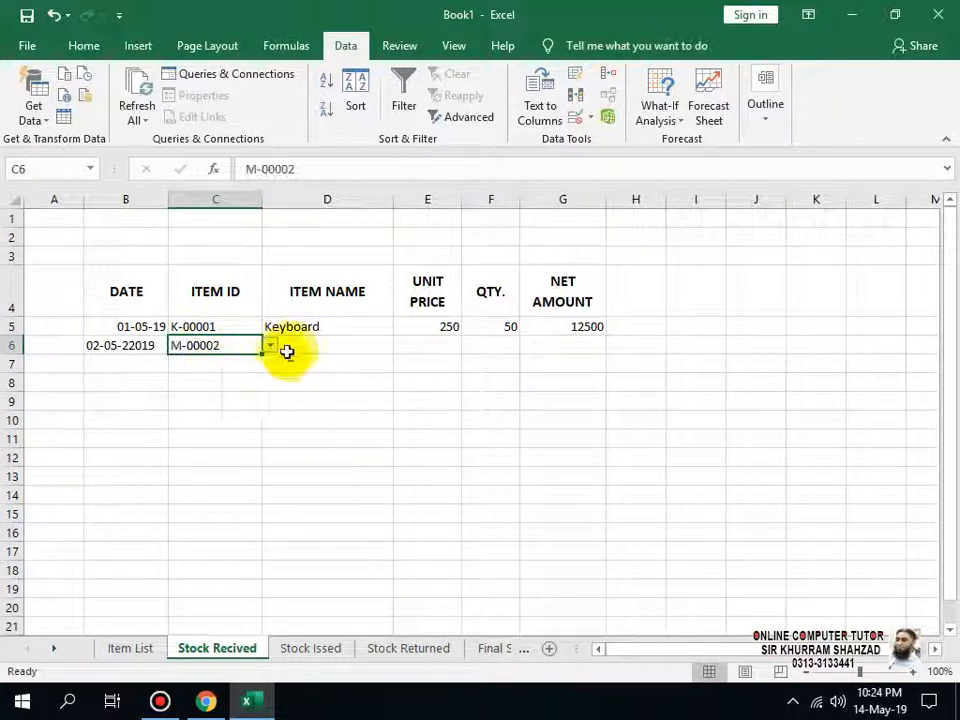
Try to fill the item name and unit price formulas from D5:E5 down to row 6.
{"action": "left_click", "coordinate": [299, 344]}
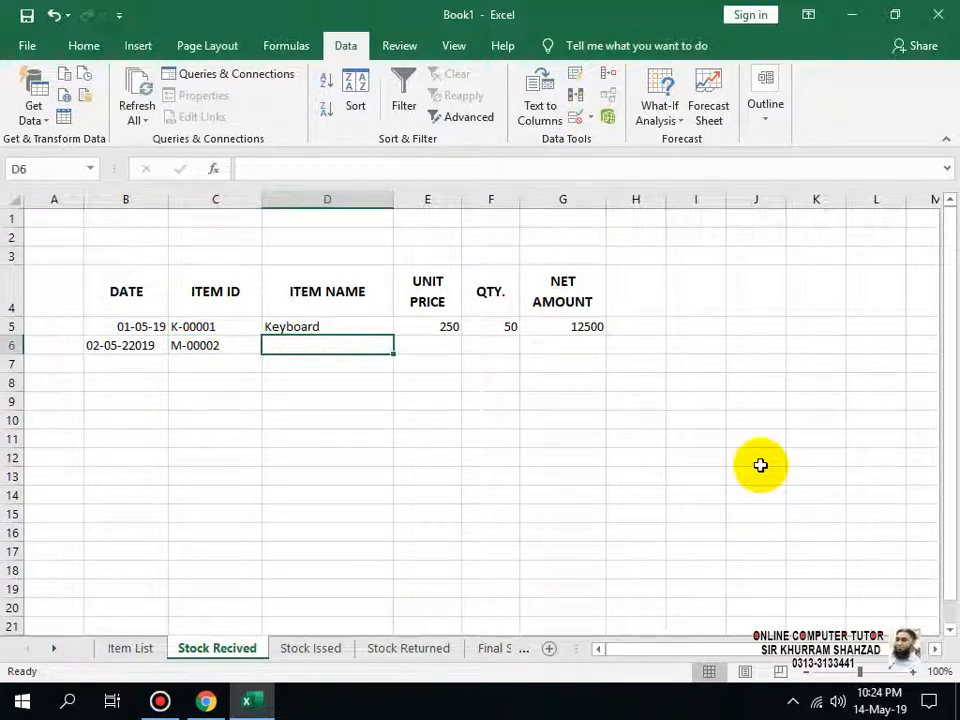
{"action": "left_click_drag", "start_coordinate": [339, 322], "coordinate": [447, 342]}
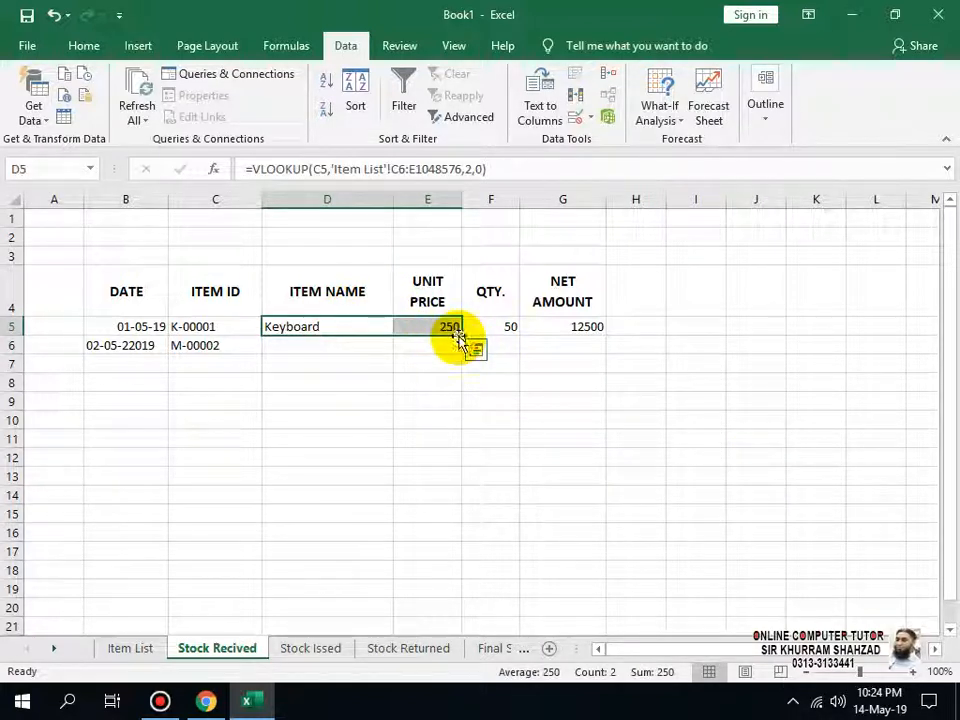
{"action": "left_click_drag", "start_coordinate": [458, 335], "coordinate": [466, 366]}
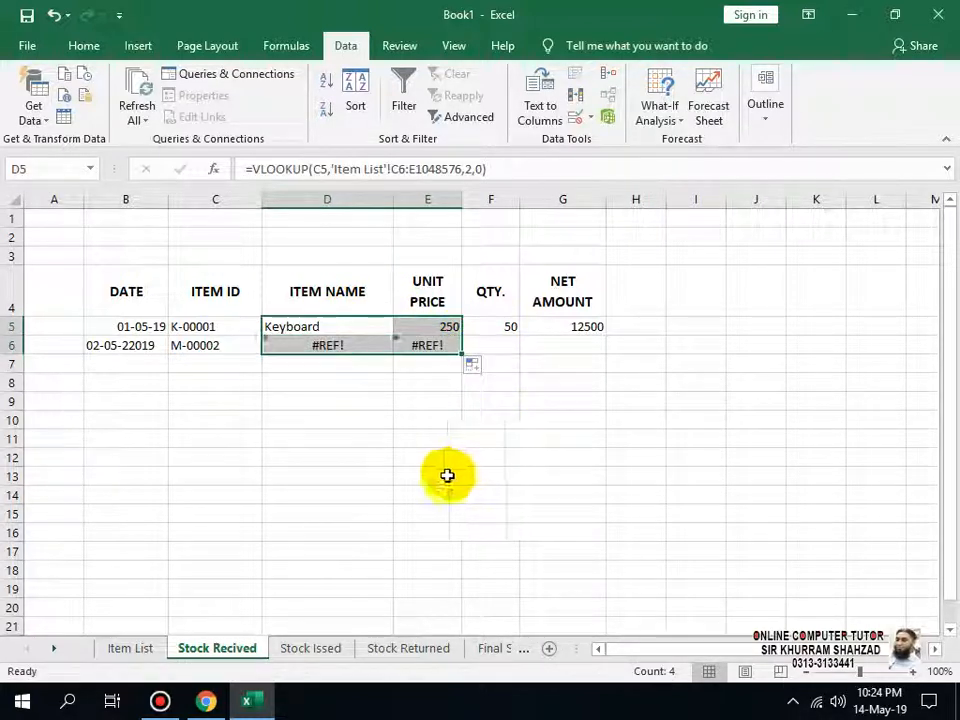
{"action": "left_click", "coordinate": [445, 474]}
Inspect the VLOOKUP formula in D6 and clear the filled formulas from D6:E6.
{"action": "left_click", "coordinate": [355, 345]}
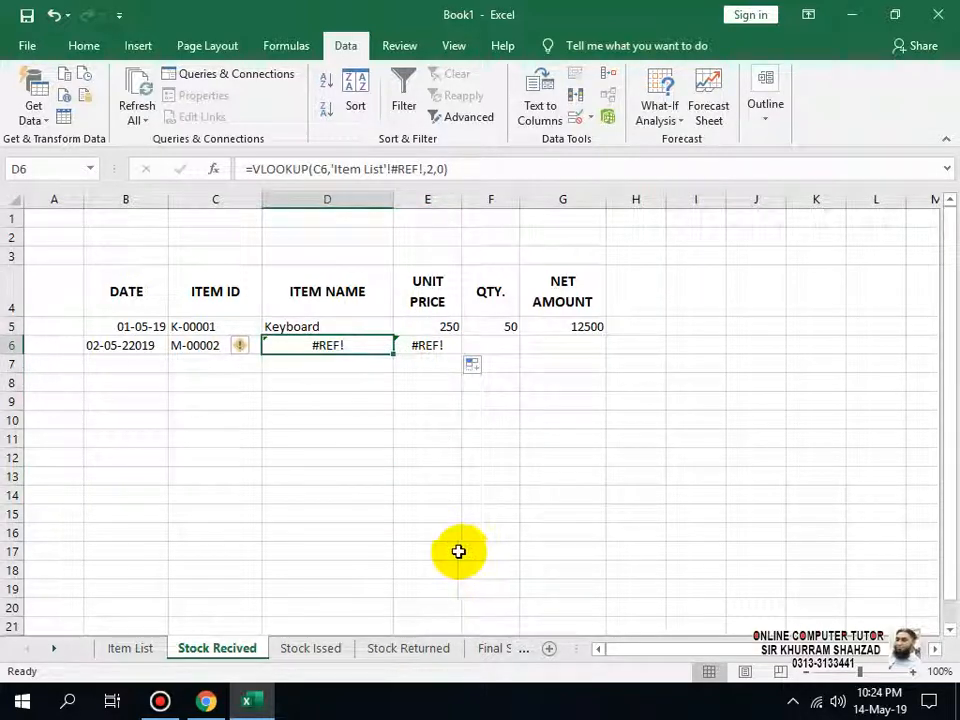
{"action": "key", "text": "F2"}
{"action": "key", "text": "Escape"}
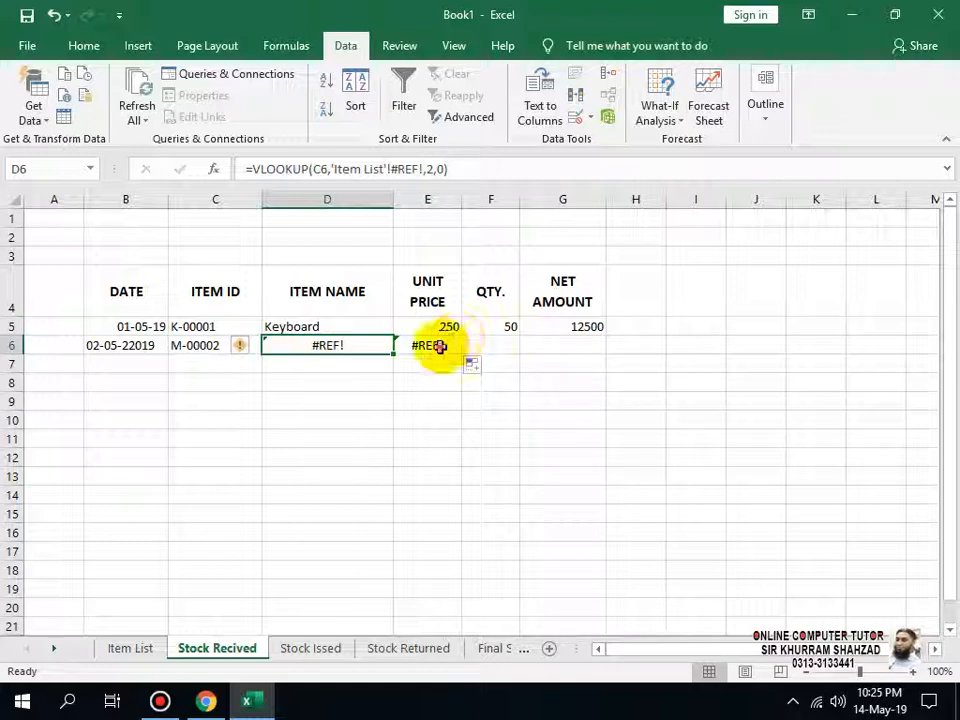
{"action": "left_click_drag", "start_coordinate": [441, 346], "coordinate": [341, 347]}
{"action": "key", "text": "Delete"}
Make the Item List lookup range in D5's VLOOKUP formula absolute as $C$6:$E$1048576.
{"action": "left_click", "coordinate": [336, 326]}
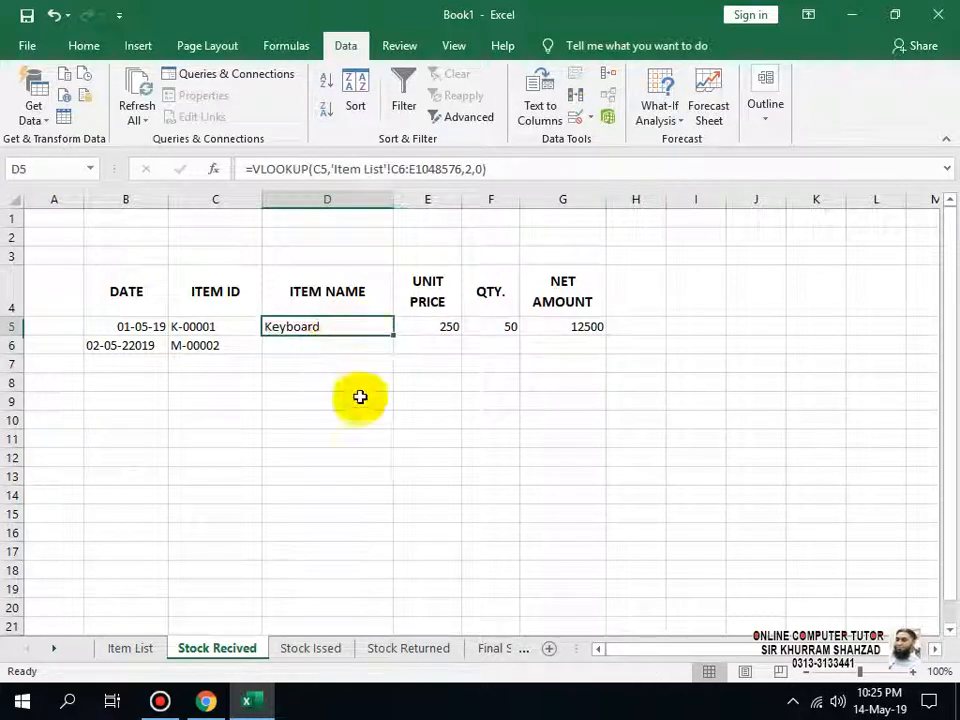
{"action": "key", "text": "F2"}
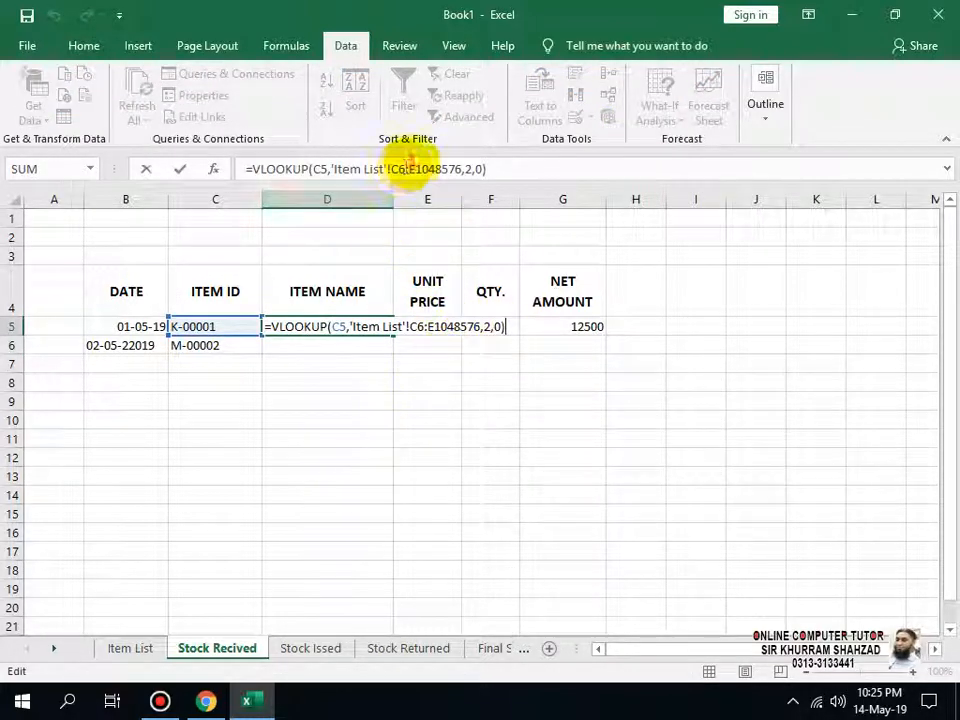
{"action": "left_click", "coordinate": [407, 168]}
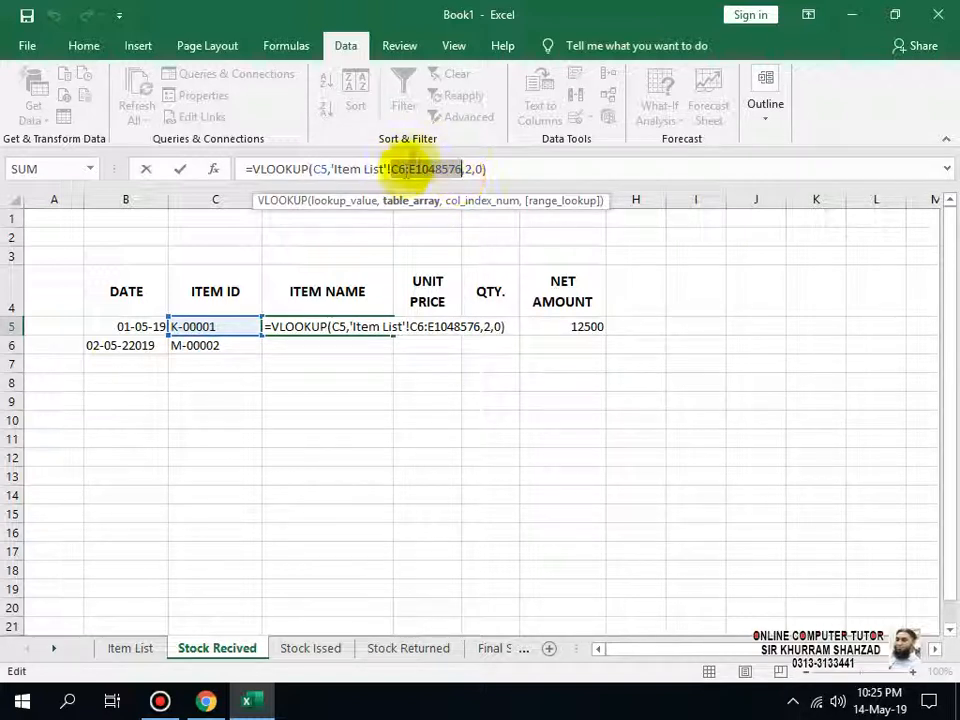
{"action": "key", "text": "Return"}
Change the lookup range in the unit price formula in E5 to the absolute reference $C$6:$E$1048576.
{"action": "left_click", "coordinate": [450, 323]}
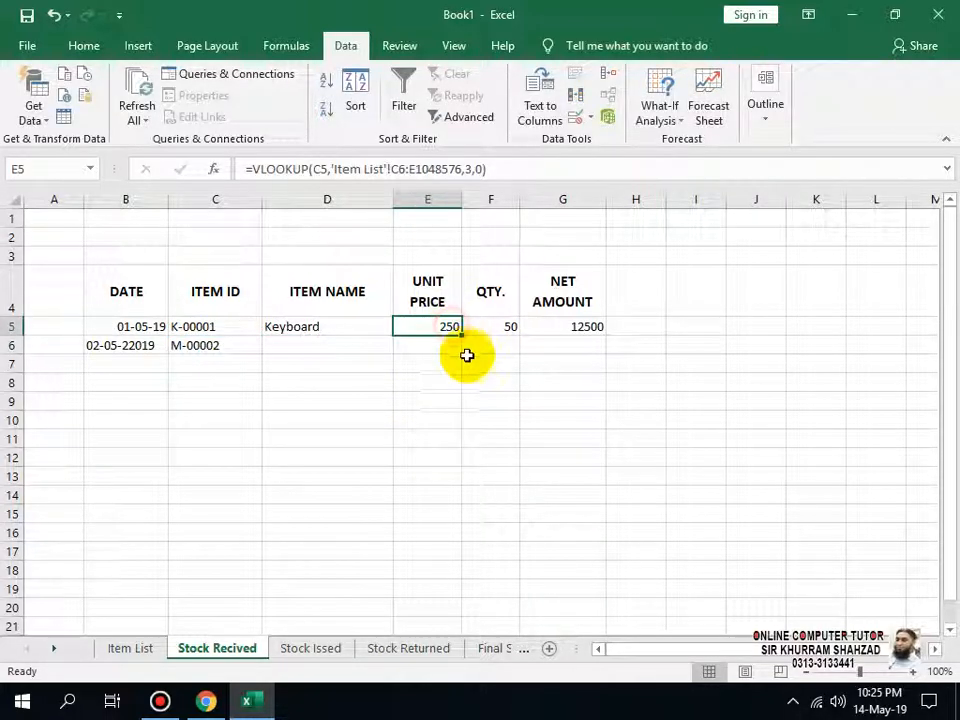
{"action": "double_click", "coordinate": [440, 324]}
{"action": "left_click", "coordinate": [434, 170]}
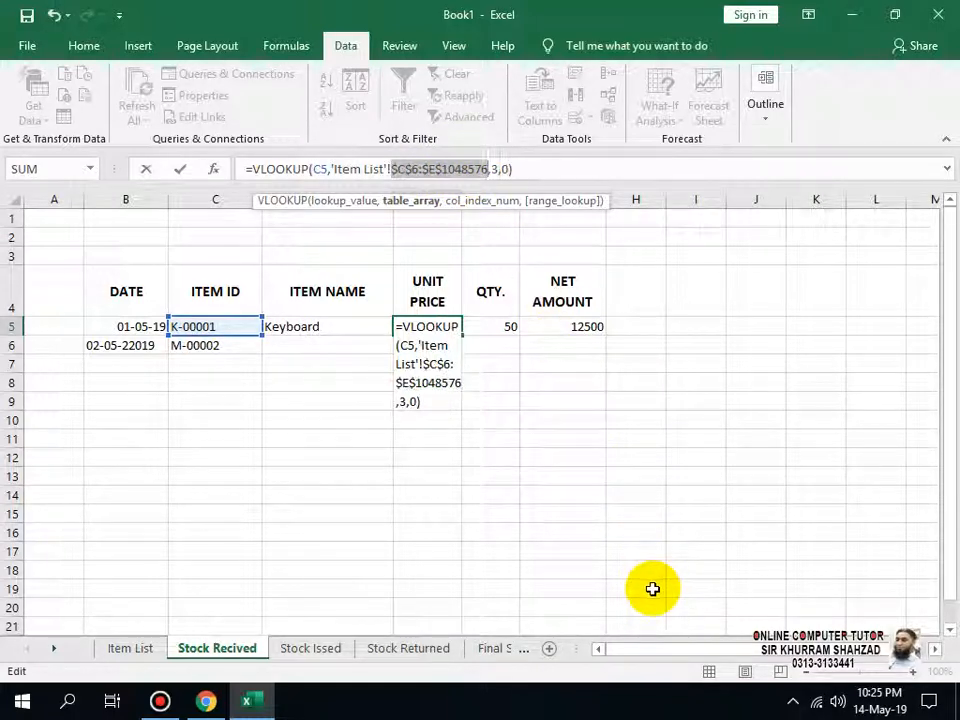
{"action": "key", "text": "Return"}
Fill the item name and unit price formulas from D5:E5 down to row 6 and check the formula in D6.
{"action": "left_click_drag", "start_coordinate": [319, 329], "coordinate": [466, 351]}
{"action": "left_click", "coordinate": [411, 497]}
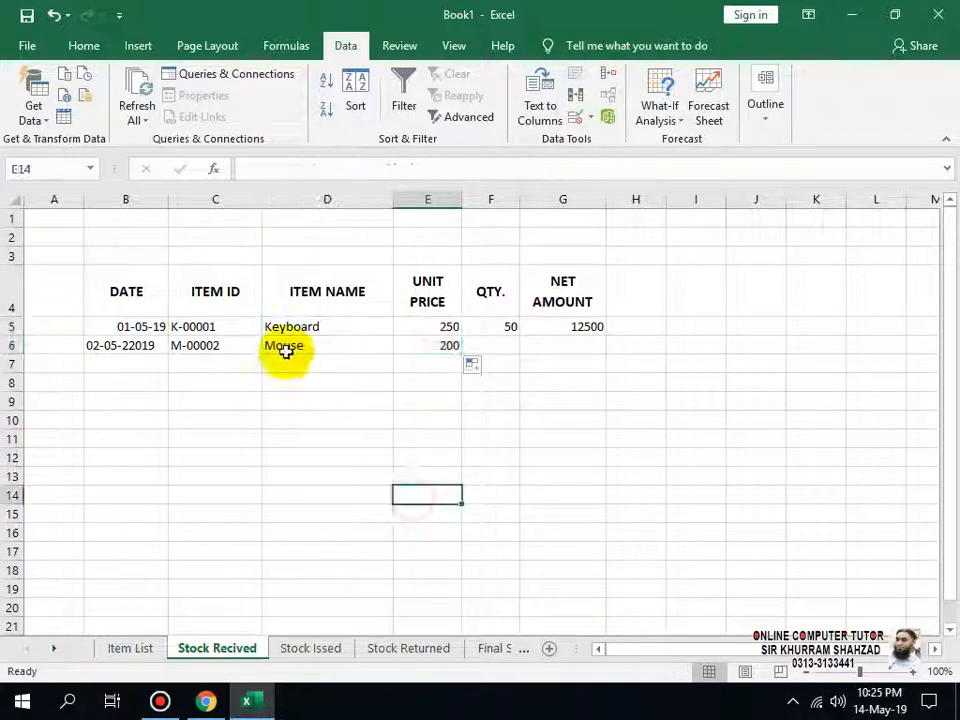
{"action": "left_click", "coordinate": [280, 350]}
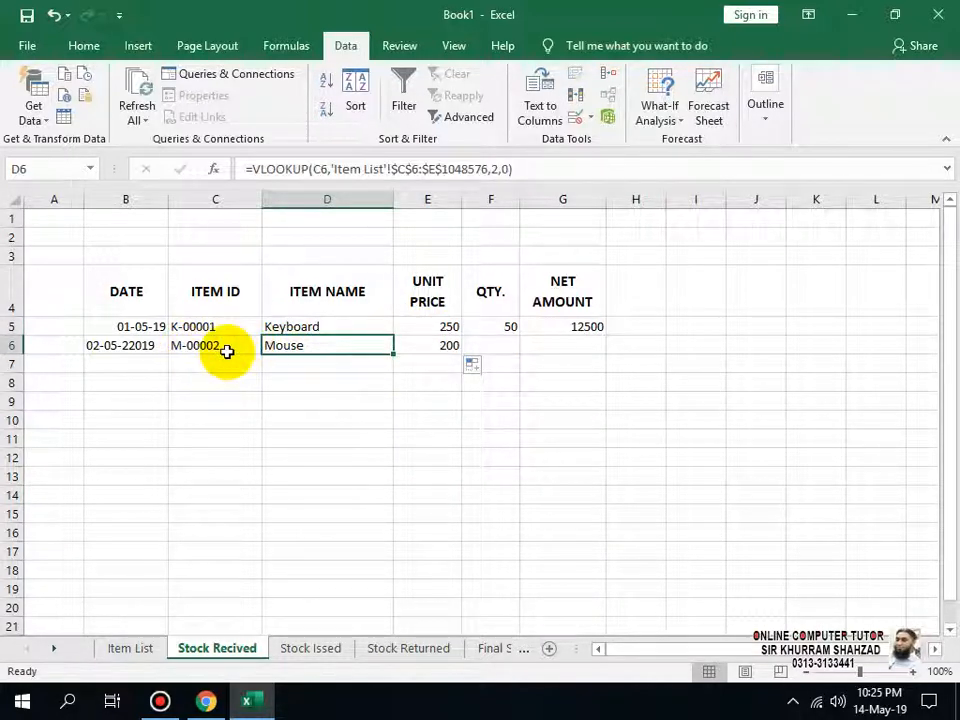
Enter quantity 30 in F6 and fill the net amount formula from G5 down to G12.
{"action": "left_click", "coordinate": [502, 343]}
{"action": "type", "text": "3"}
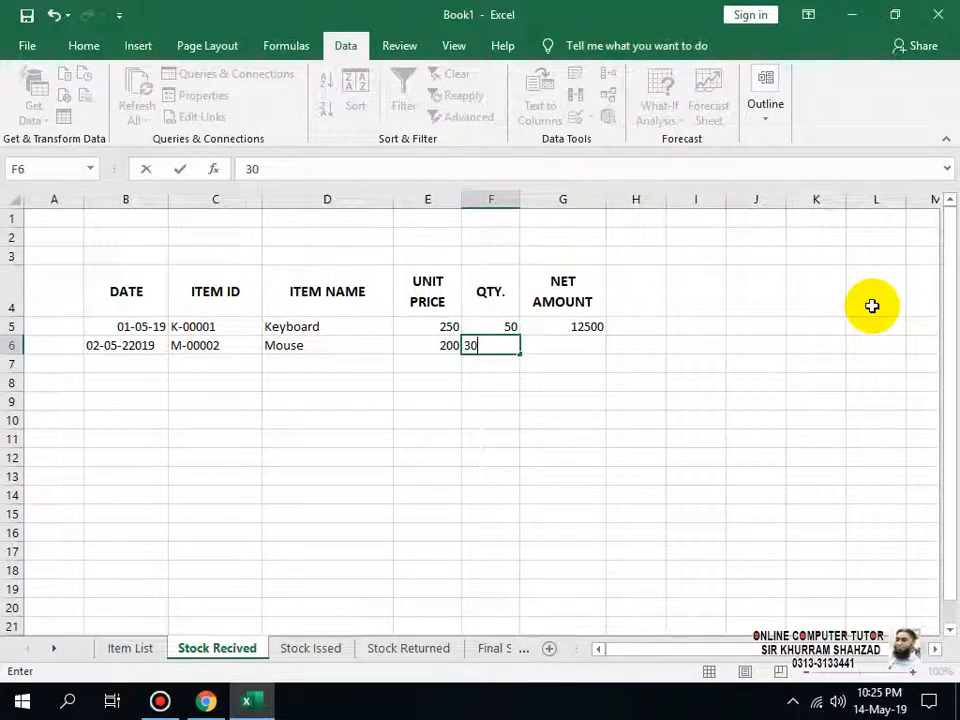
{"action": "type", "text": "0"}
{"action": "key", "text": "Tab"}
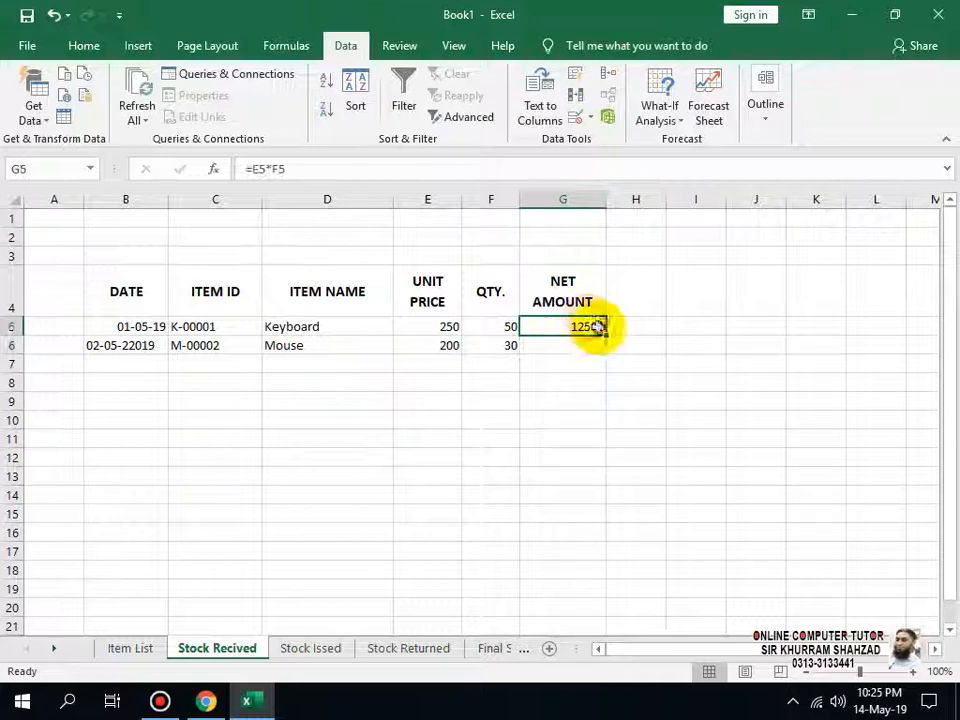
{"action": "left_click_drag", "start_coordinate": [605, 335], "coordinate": [606, 463]}
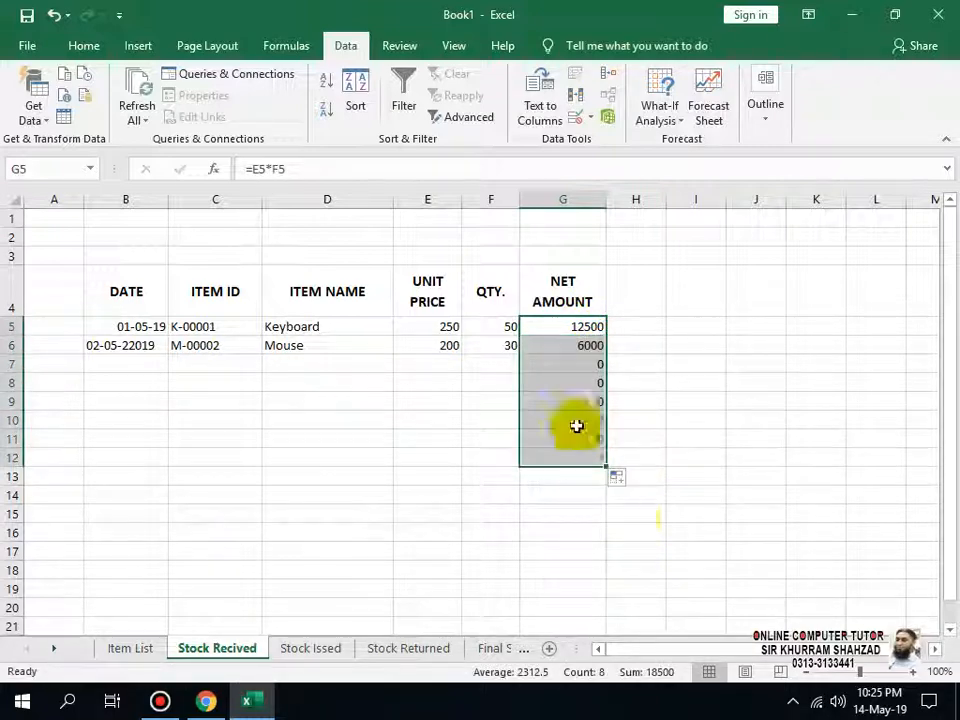
{"action": "left_click", "coordinate": [243, 410]}
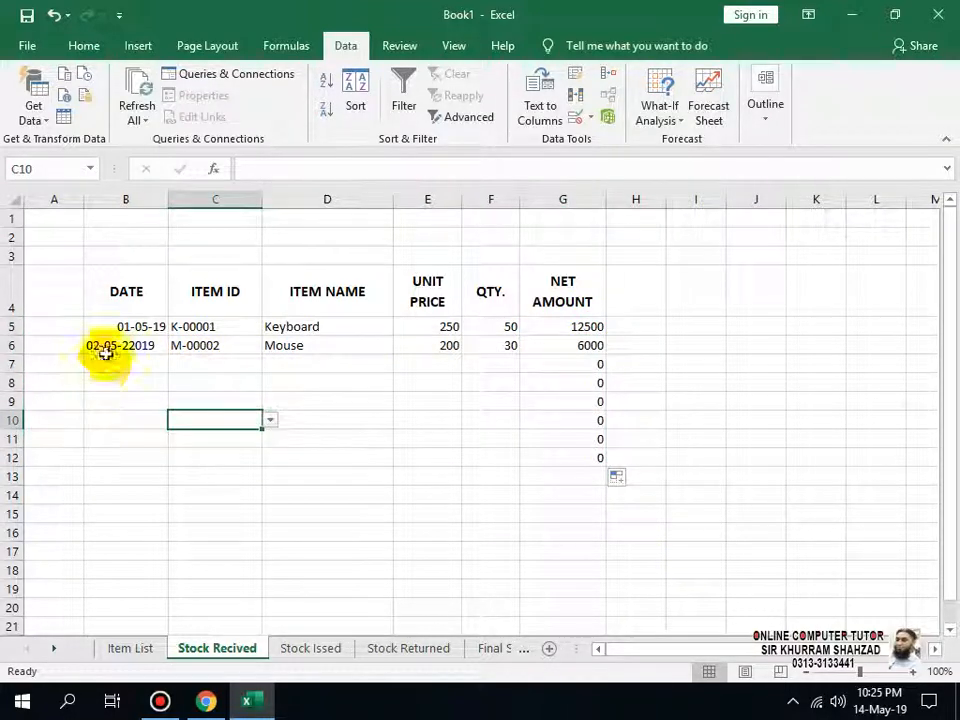
Correct the date in B6 to 02-05-2019 and fill the date series from B5:B6 down to B12.
{"action": "left_click", "coordinate": [163, 350]}
{"action": "double_click", "coordinate": [137, 345]}
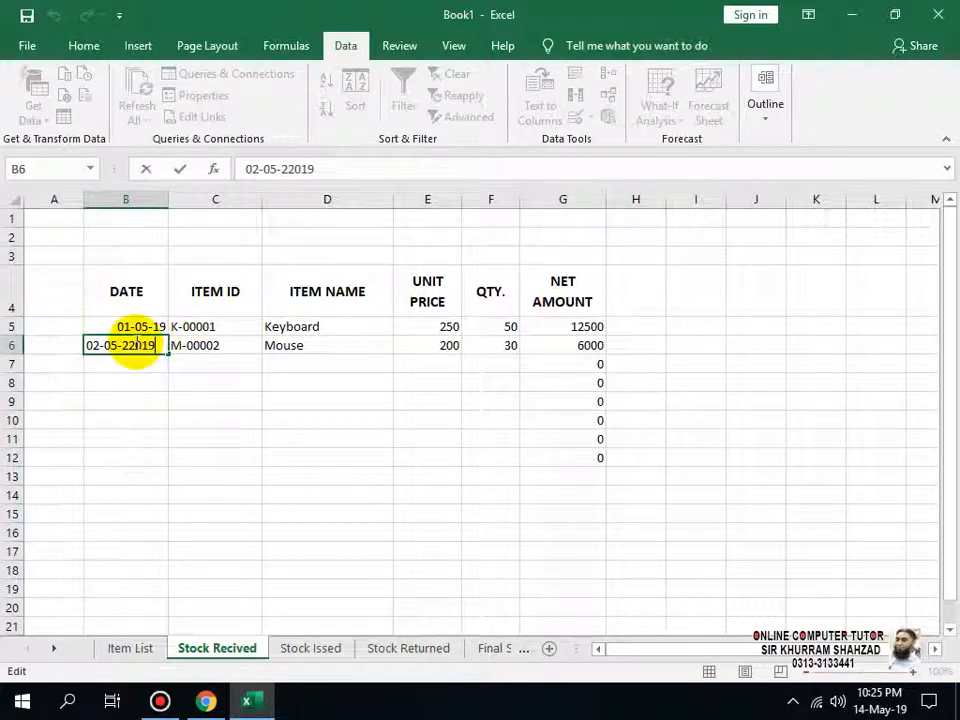
{"action": "left_click", "coordinate": [129, 345]}
{"action": "key", "text": "Return"}
{"action": "left_click_drag", "start_coordinate": [155, 327], "coordinate": [165, 467]}
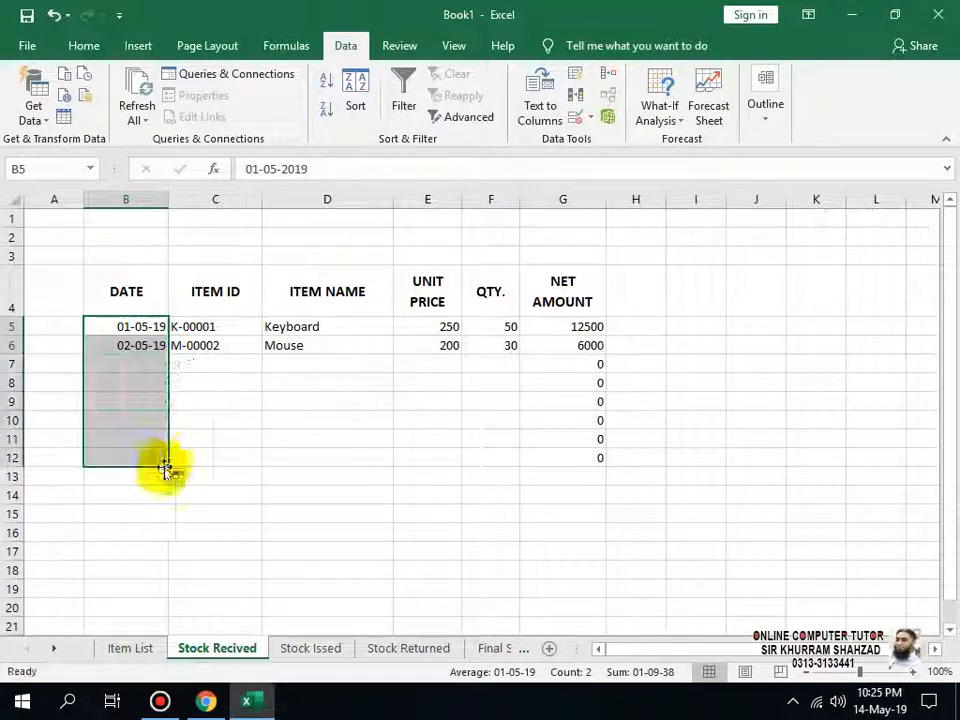
Choose item ID H-00003 in C7 and fill the item name and unit price formulas from row 6 down to row 12.
{"action": "left_click", "coordinate": [200, 364]}
{"action": "left_click", "coordinate": [270, 364]}
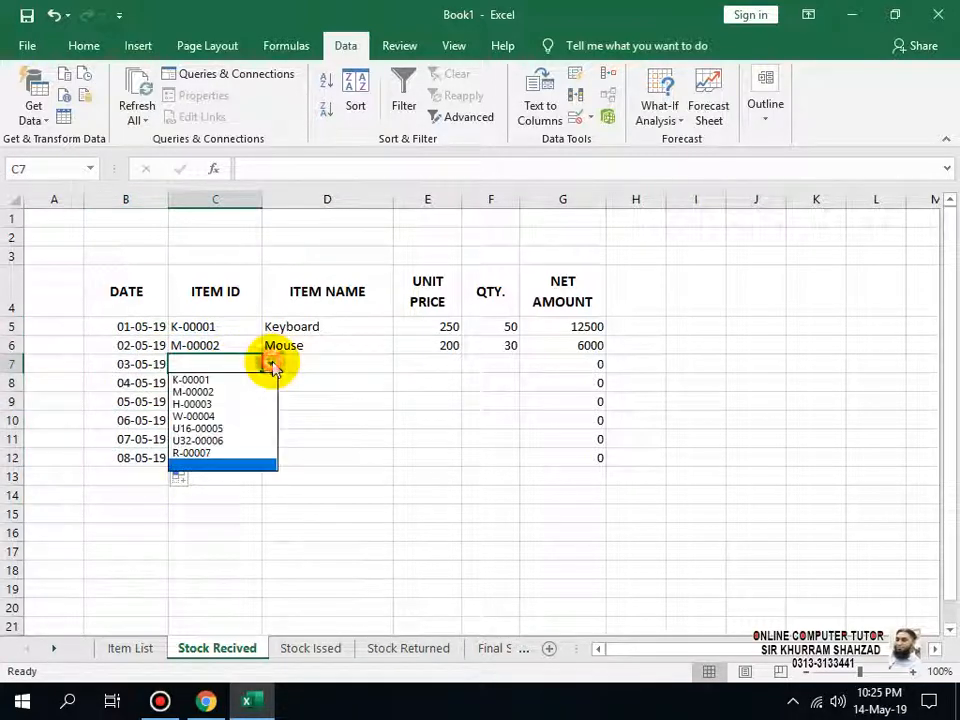
{"action": "left_click", "coordinate": [220, 405]}
{"action": "left_click", "coordinate": [366, 366]}
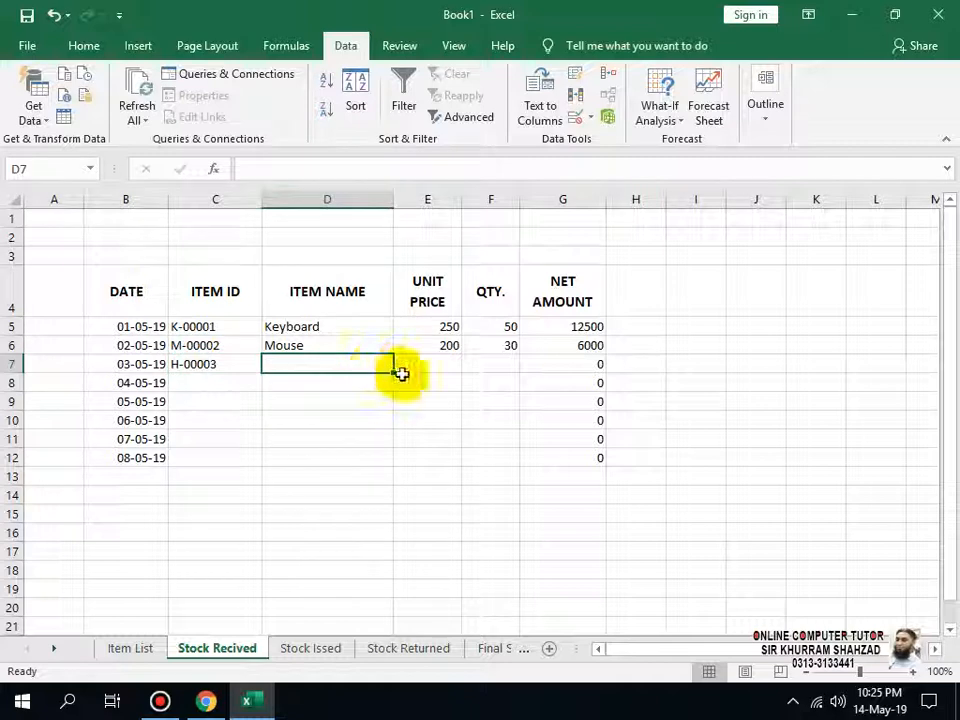
{"action": "left_click_drag", "start_coordinate": [309, 343], "coordinate": [452, 460]}
{"action": "left_click", "coordinate": [374, 400]}
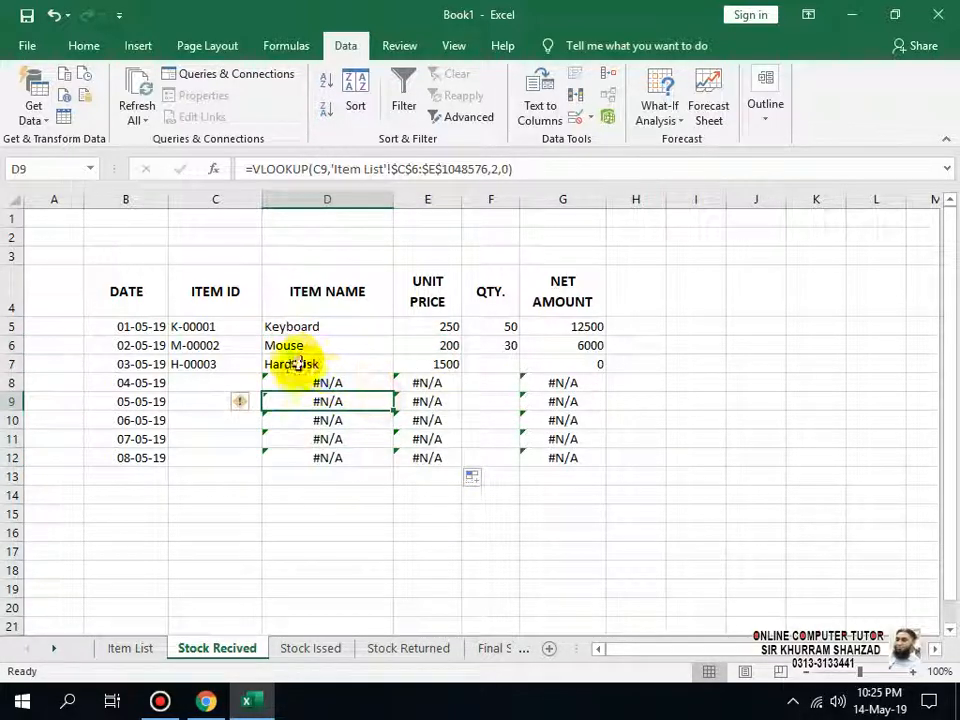
Enter quantity 10 for the Hard Disk row in F7.
{"action": "key", "text": "Up"}
{"action": "key", "text": "Up"}
{"action": "key", "text": "Up"}
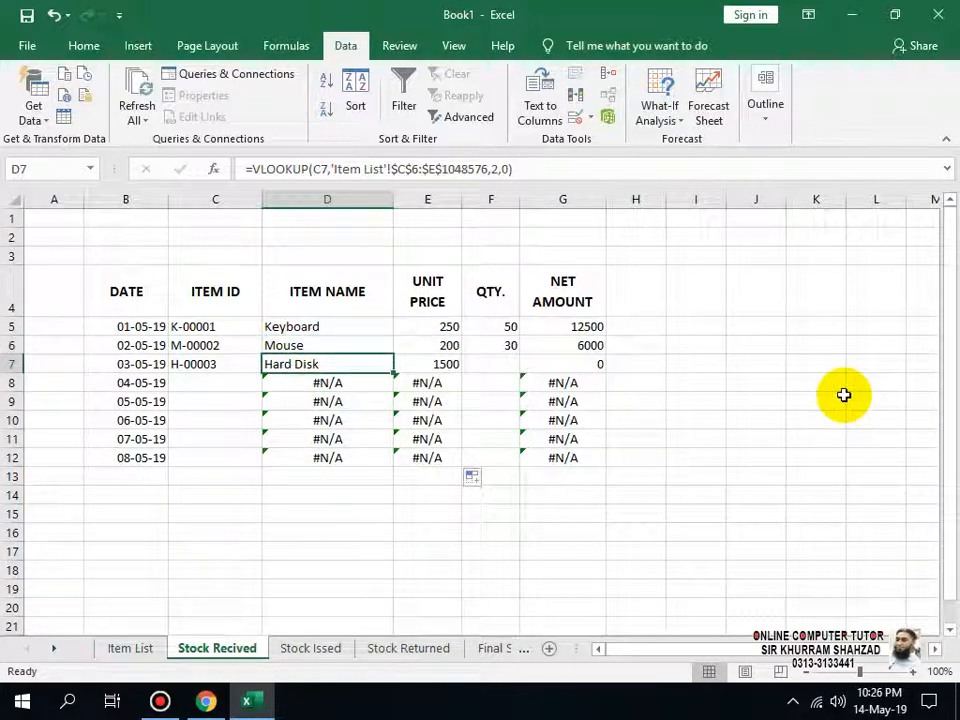
{"action": "key", "text": "Right"}
{"action": "key", "text": "Right"}
{"action": "key", "text": "Left"}
{"action": "type", "text": "10"}
{"action": "key", "text": "Right"}
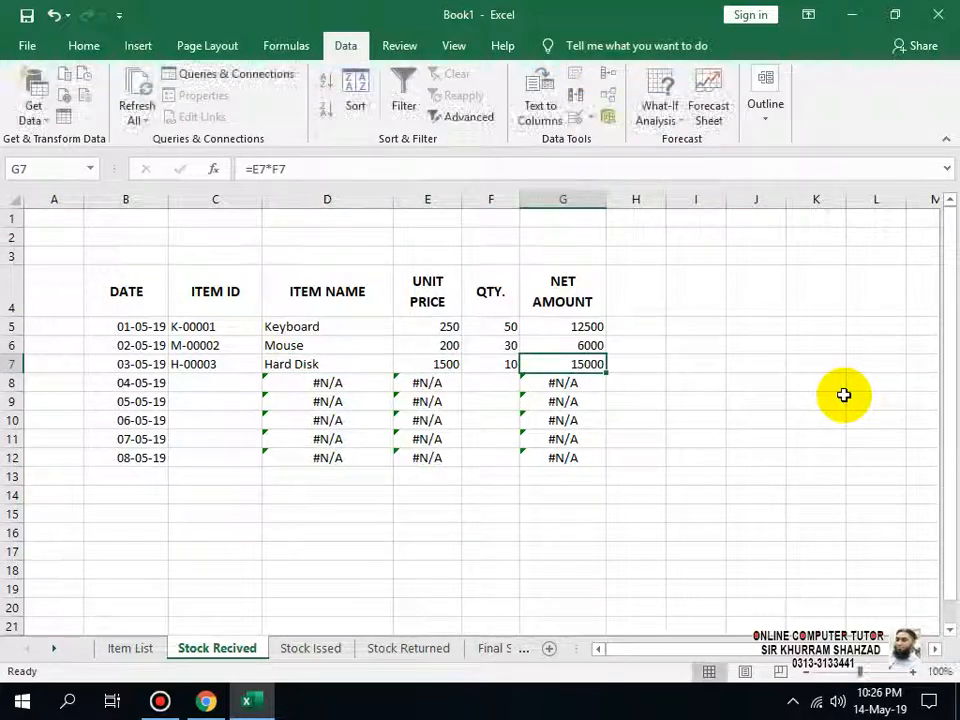
Record the 04-05-19 receipt in row 8 with item ID K-00001 and quantity 40.
{"action": "key", "text": "Left"}
{"action": "key", "text": "Left"}
{"action": "key", "text": "Left"}
{"action": "key", "text": "Left"}
{"action": "key", "text": "Left"}
{"action": "key", "text": "Down"}
{"action": "key", "text": "Right"}
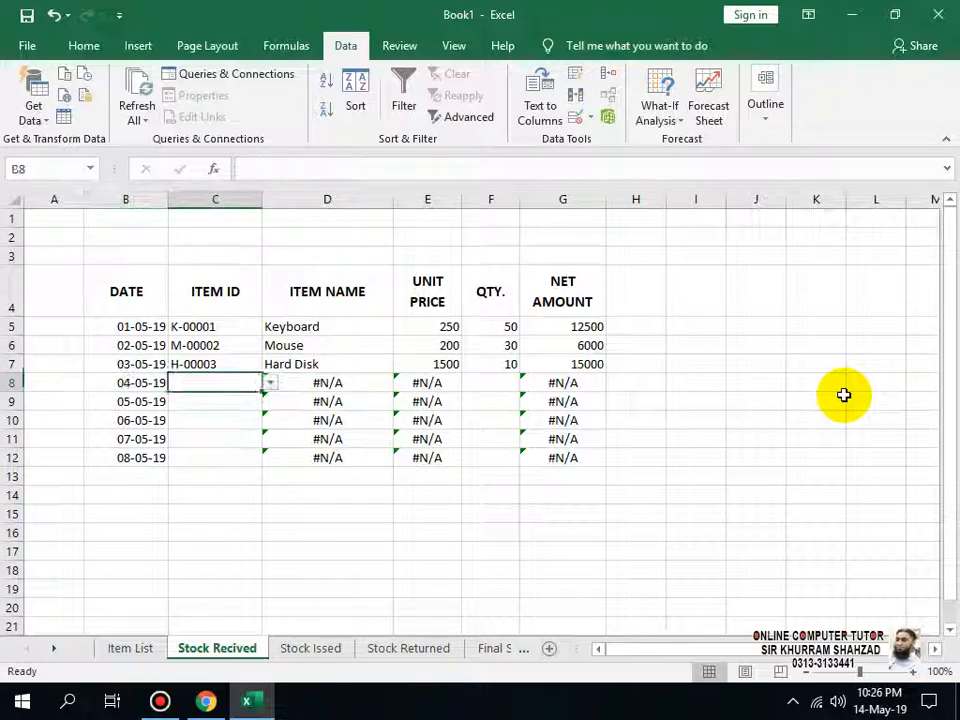
{"action": "left_click", "coordinate": [270, 386]}
{"action": "left_click", "coordinate": [210, 395]}
{"action": "left_click", "coordinate": [446, 390]}
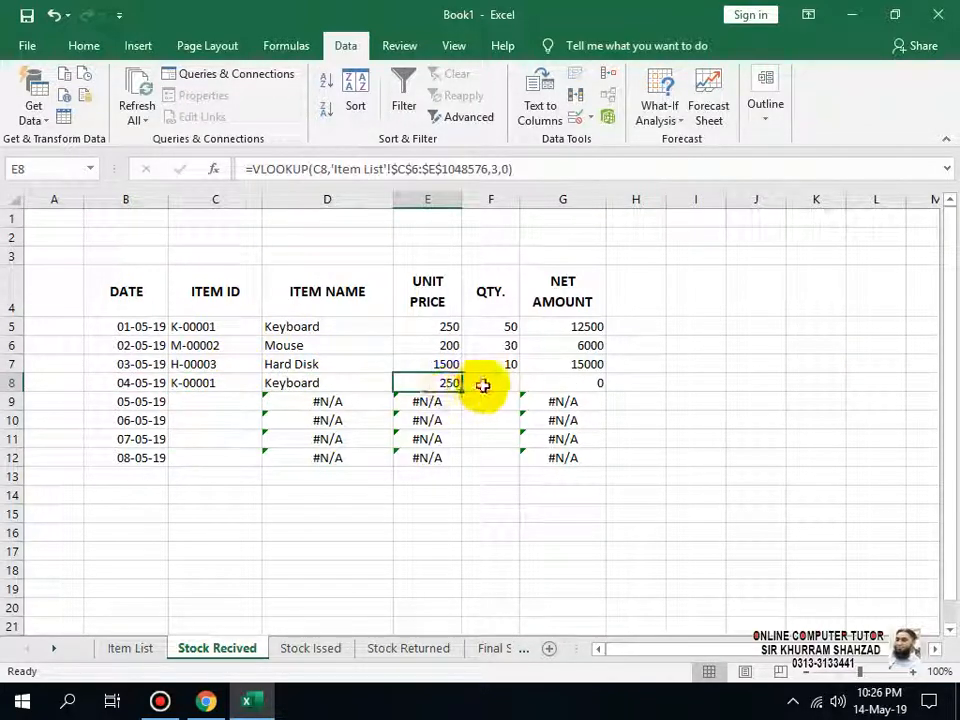
{"action": "left_click", "coordinate": [484, 386]}
{"action": "type", "text": "4"}
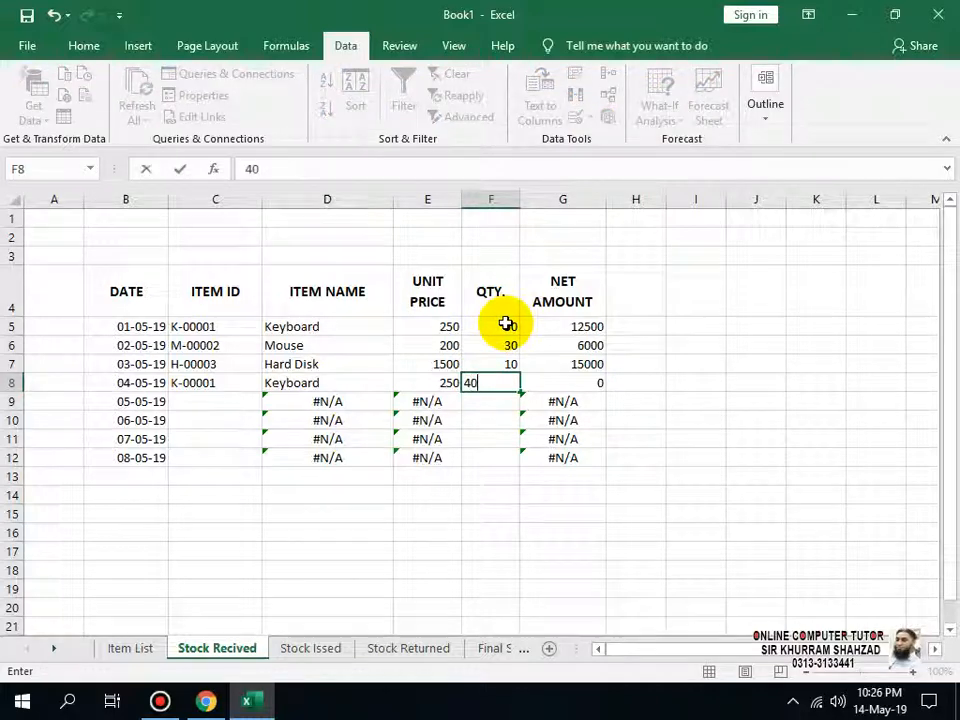
{"action": "type", "text": "0"}
{"action": "key", "text": "Return"}
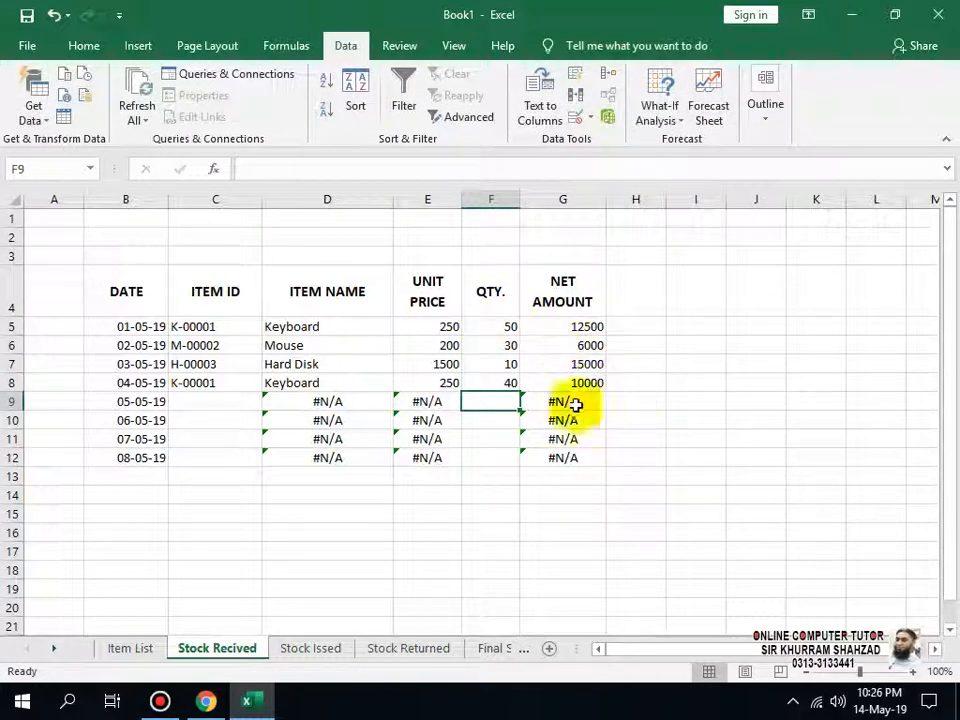
Record the 05-05-19 receipt in row 9 with item ID U16-00005 and quantity 60.
{"action": "left_click", "coordinate": [228, 398]}
{"action": "left_click", "coordinate": [270, 402]}
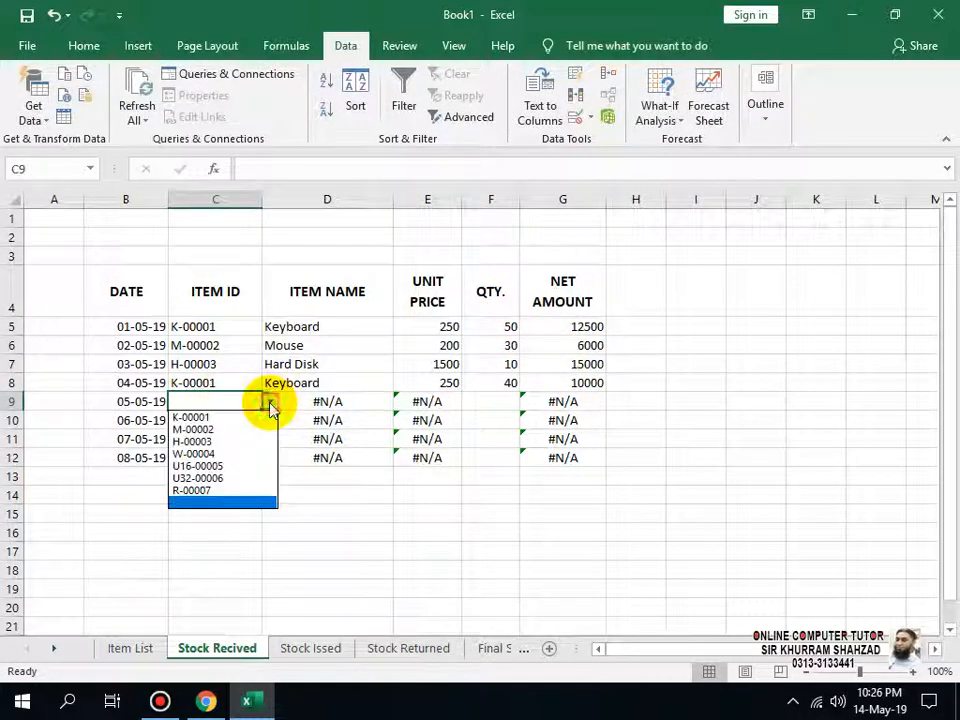
{"action": "left_click", "coordinate": [222, 467]}
{"action": "left_click", "coordinate": [512, 402]}
{"action": "type", "text": "60"}
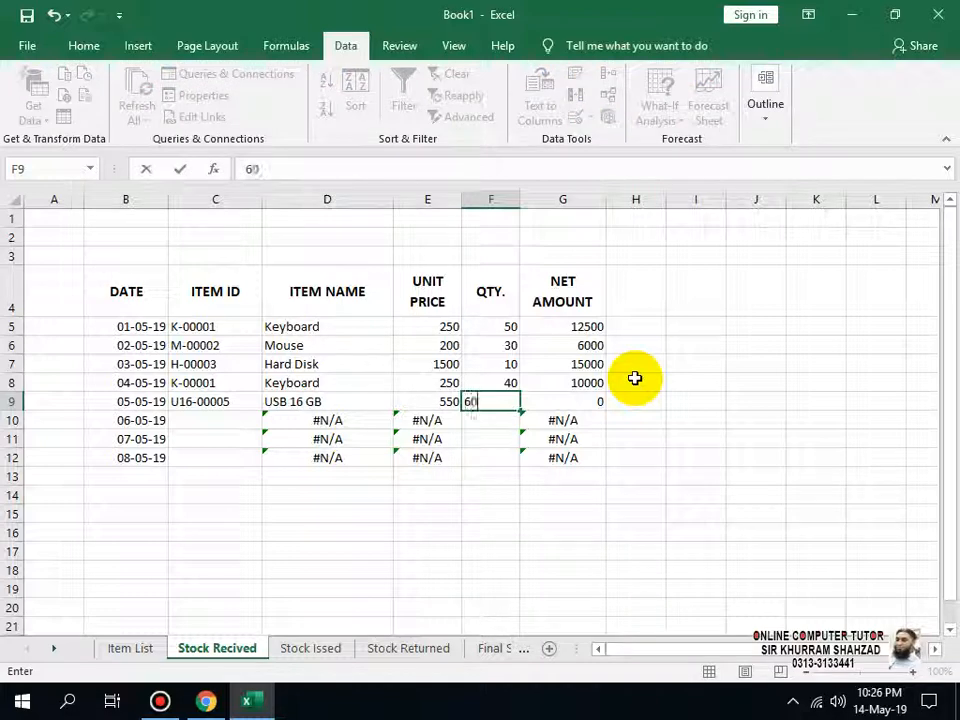
{"action": "key", "text": "Return"}
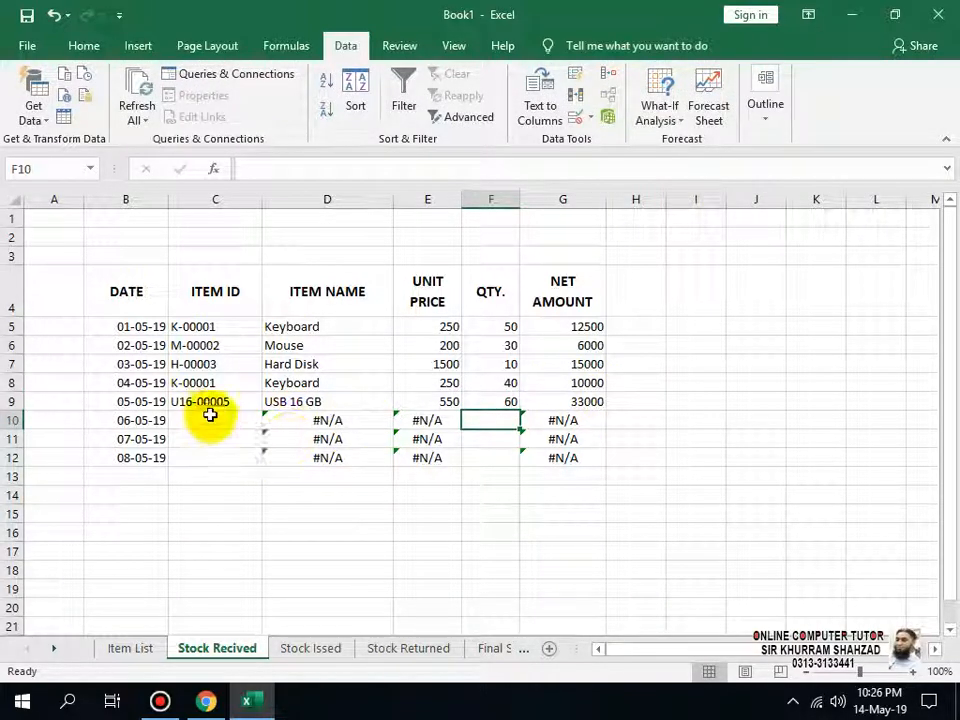
Record the 06-05-19 receipt in row 10 with item ID U32-00006 and quantity 35.
{"action": "left_click", "coordinate": [250, 420]}
{"action": "left_click", "coordinate": [270, 420]}
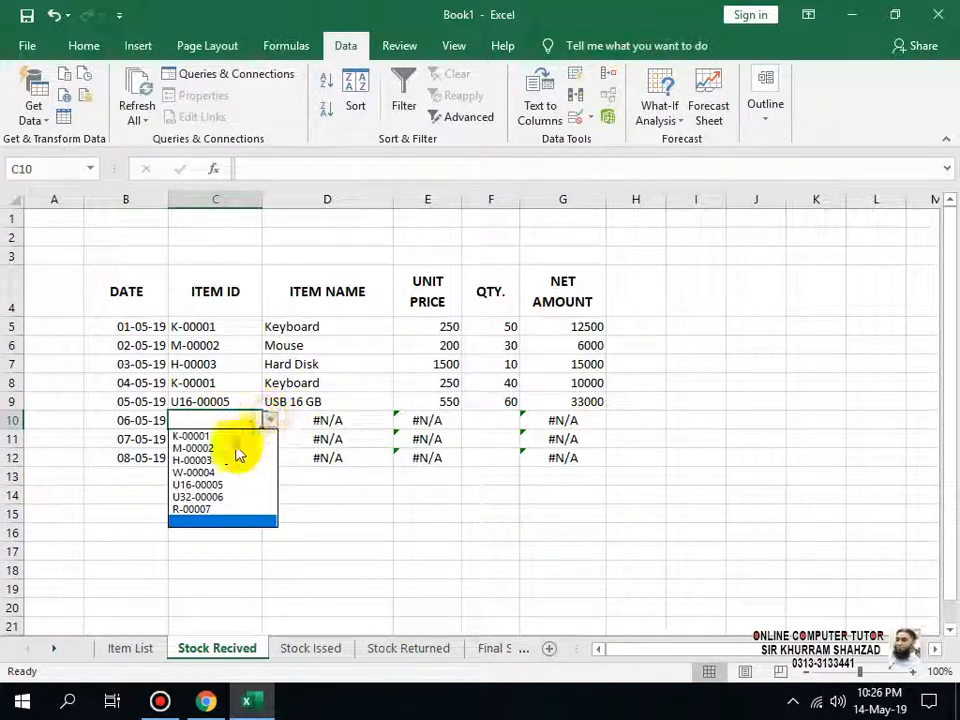
{"action": "left_click", "coordinate": [225, 496]}
{"action": "left_click", "coordinate": [500, 420]}
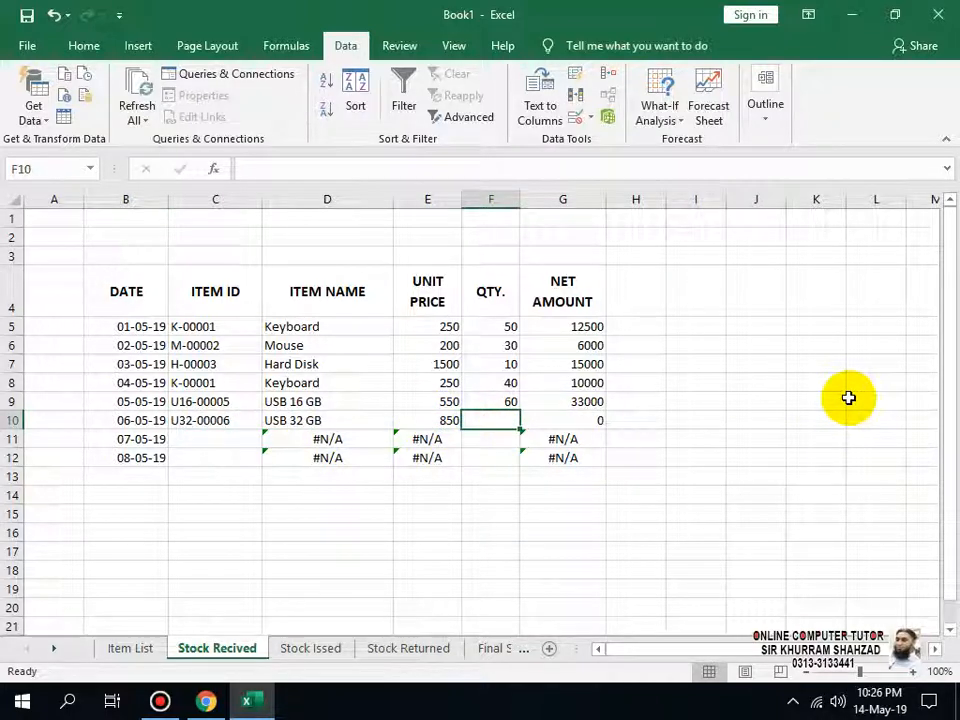
{"action": "type", "text": "35"}
{"action": "key", "text": "Return"}
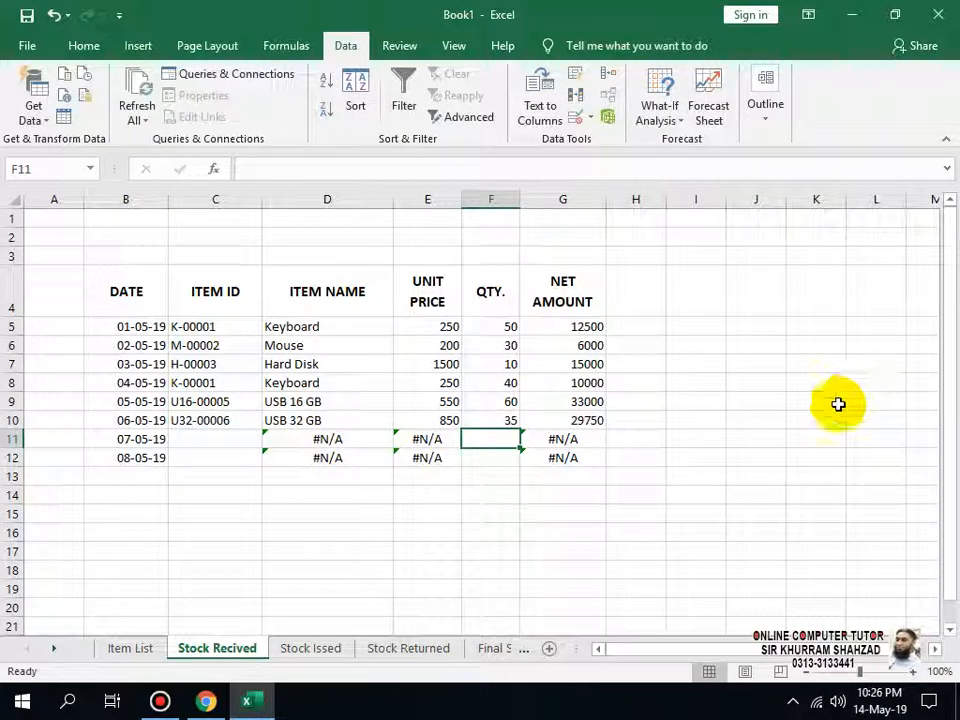
Record the 07-05-19 receipt in row 11 with item ID U16-00005 and quantity 22.
{"action": "left_click", "coordinate": [195, 439]}
{"action": "left_click", "coordinate": [270, 440]}
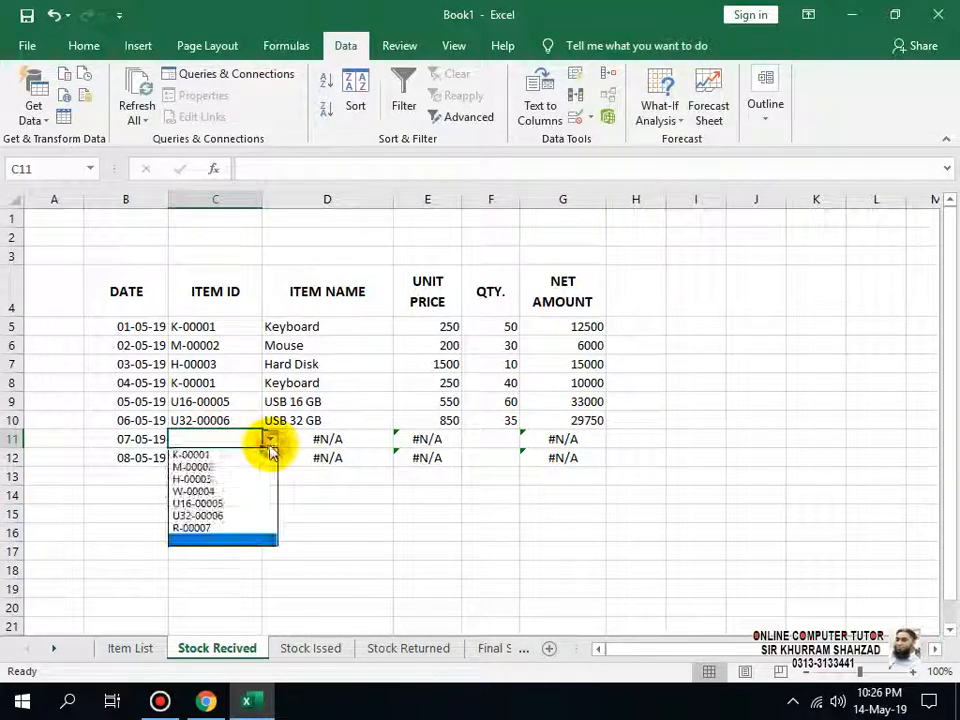
{"action": "left_click", "coordinate": [214, 504]}
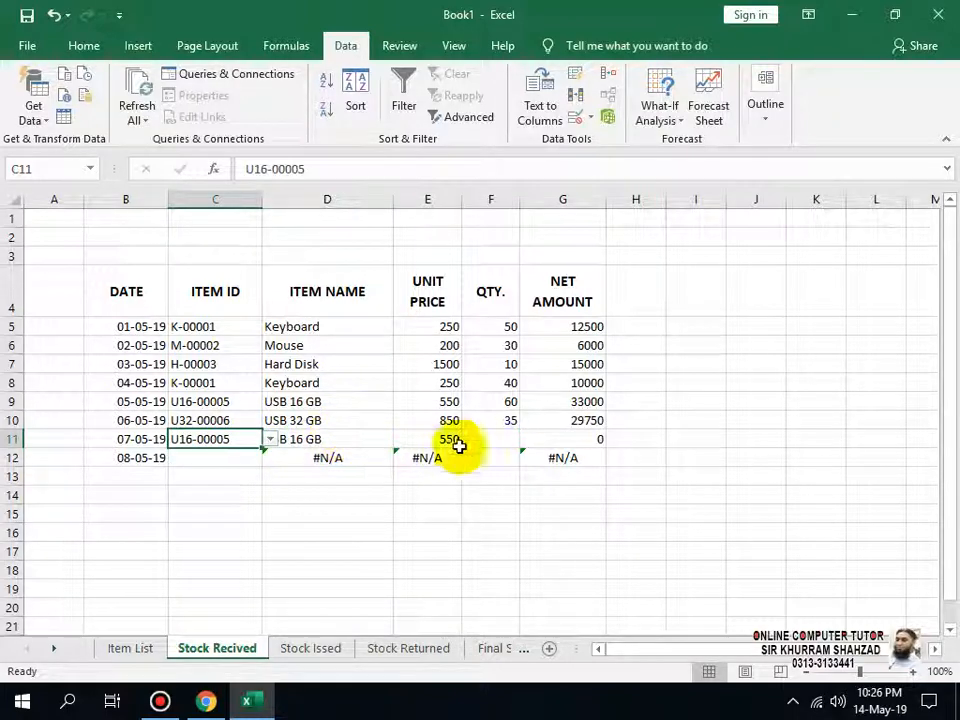
{"action": "left_click", "coordinate": [493, 439]}
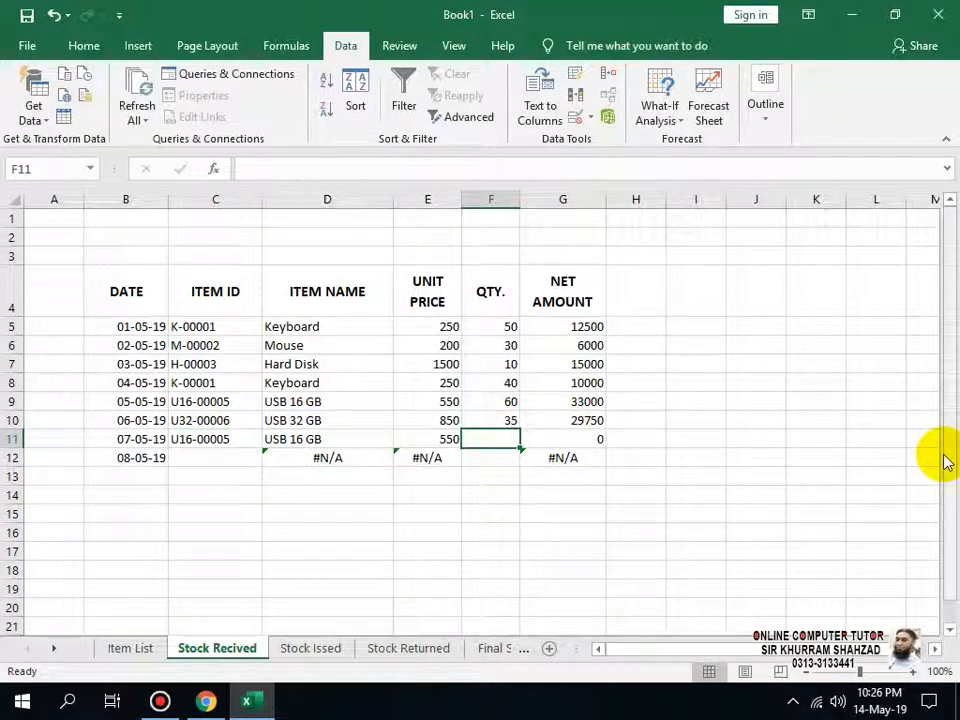
{"action": "type", "text": "22"}
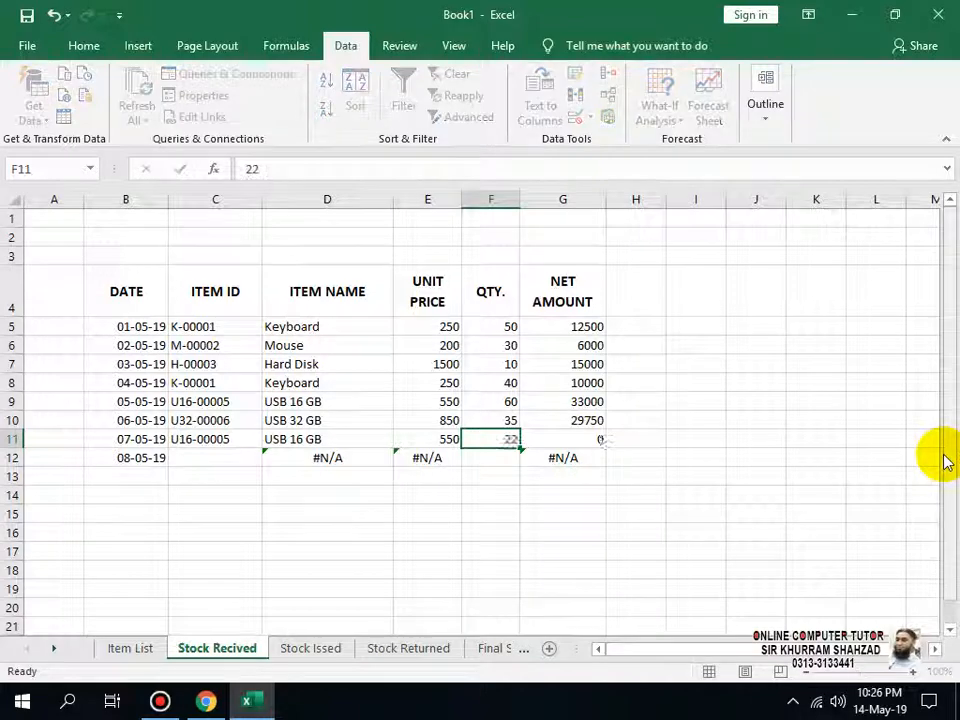
{"action": "key", "text": "Return"}
Choose item ID R-00007 from the dropdown list in C12 for the 08-05-19 row.
{"action": "left_click", "coordinate": [225, 453]}
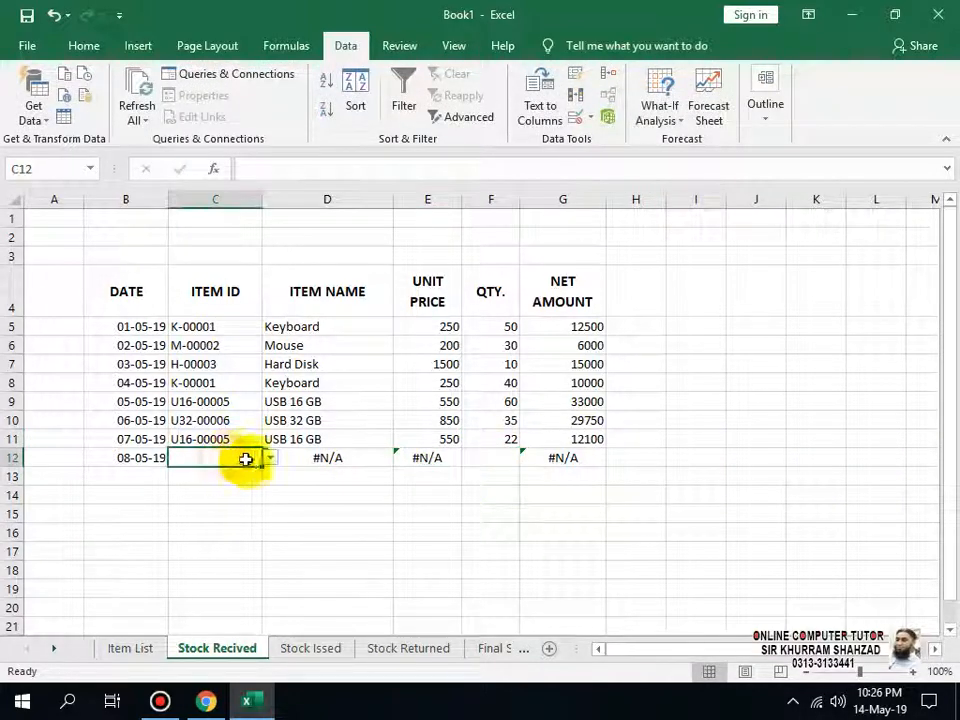
{"action": "left_click", "coordinate": [269, 459]}
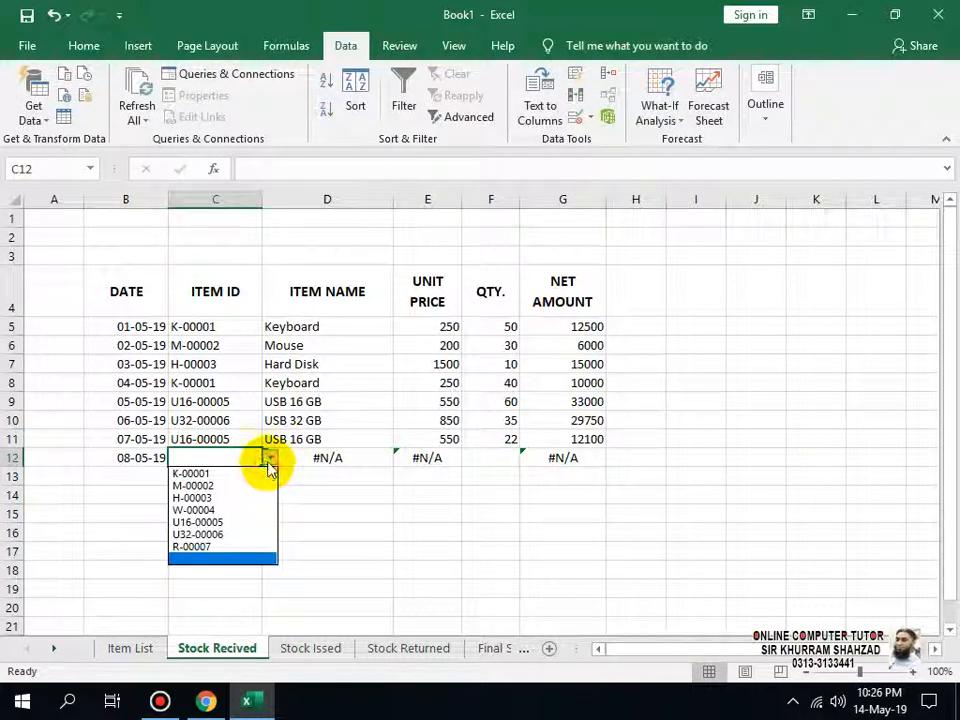
{"action": "left_click", "coordinate": [197, 548]}
{"action": "left_click", "coordinate": [320, 462]}
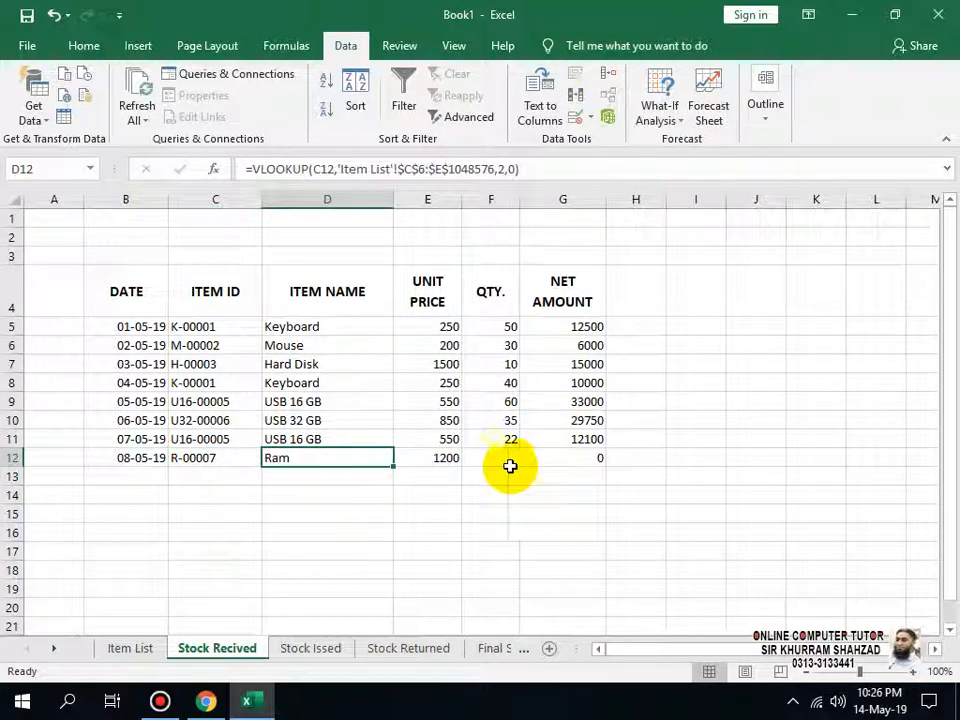
Enter a quantity of 50 in F12 for the 08-05-19 Ram receipt.
{"action": "left_click", "coordinate": [505, 462]}
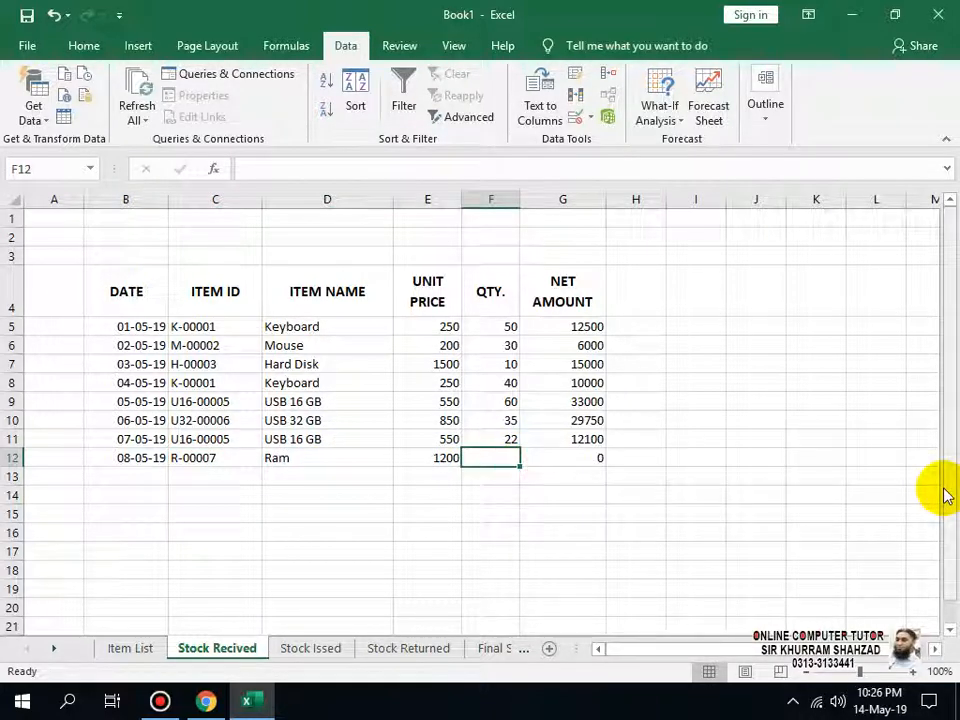
{"action": "type", "text": "50"}
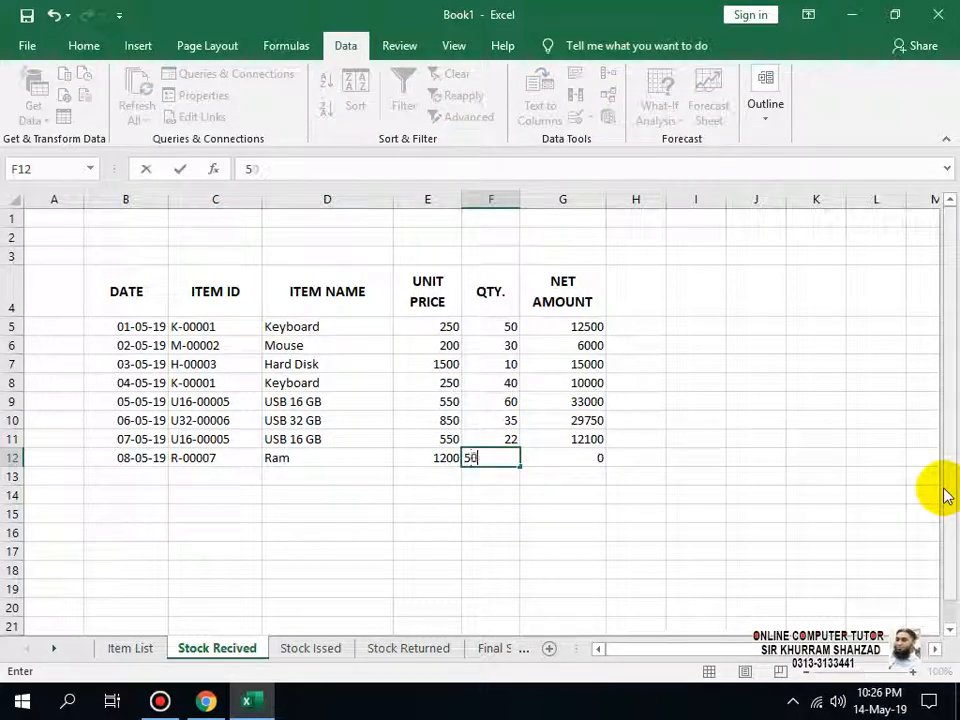
{"action": "key", "text": "Return"}
Apply borders to every cell of the stock received table, B4:G12.
{"action": "left_click_drag", "start_coordinate": [580, 290], "coordinate": [133, 458]}
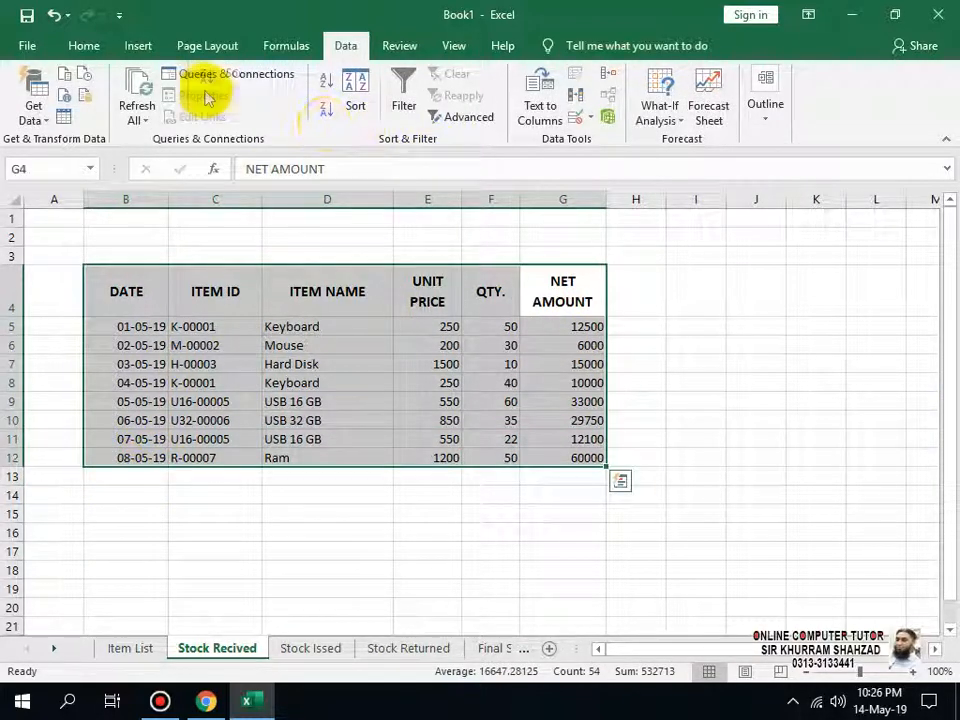
{"action": "left_click", "coordinate": [84, 46]}
{"action": "left_click", "coordinate": [192, 114]}
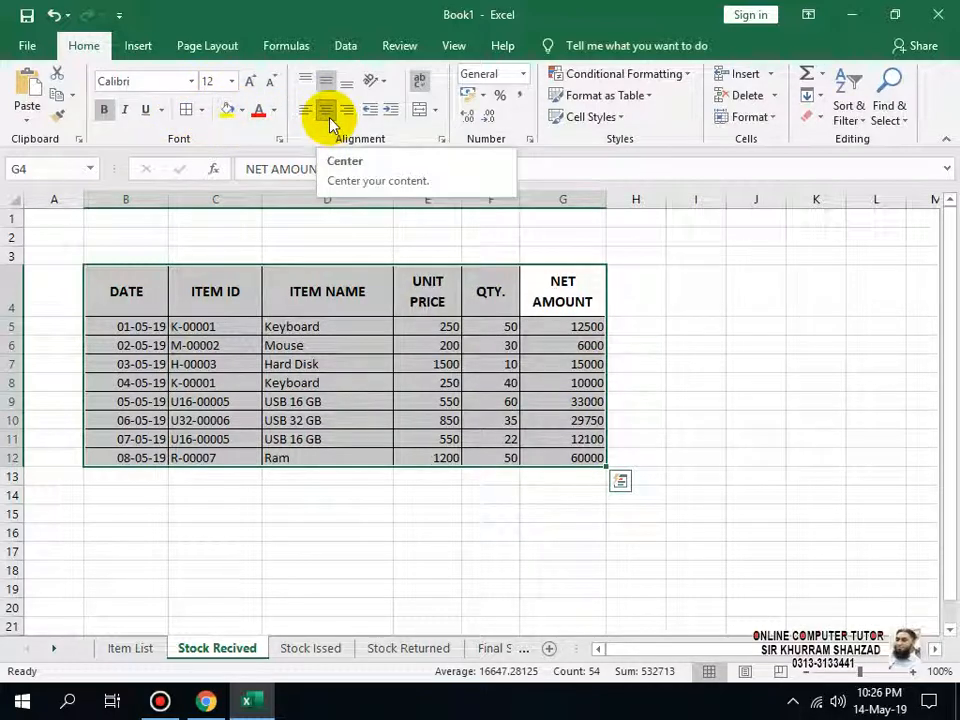
Center the dates in B5:B12 and the remaining data in C5:G12 horizontally.
{"action": "left_click", "coordinate": [125, 401]}
{"action": "left_click_drag", "start_coordinate": [124, 326], "coordinate": [118, 458]}
{"action": "left_click", "coordinate": [327, 110]}
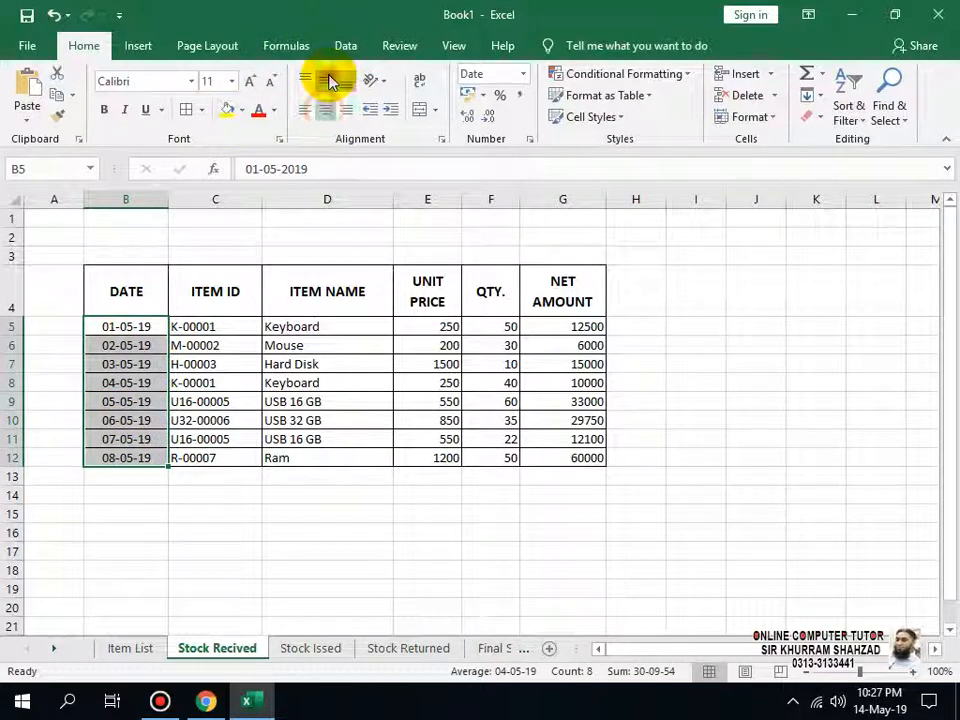
{"action": "left_click_drag", "start_coordinate": [574, 326], "coordinate": [205, 458]}
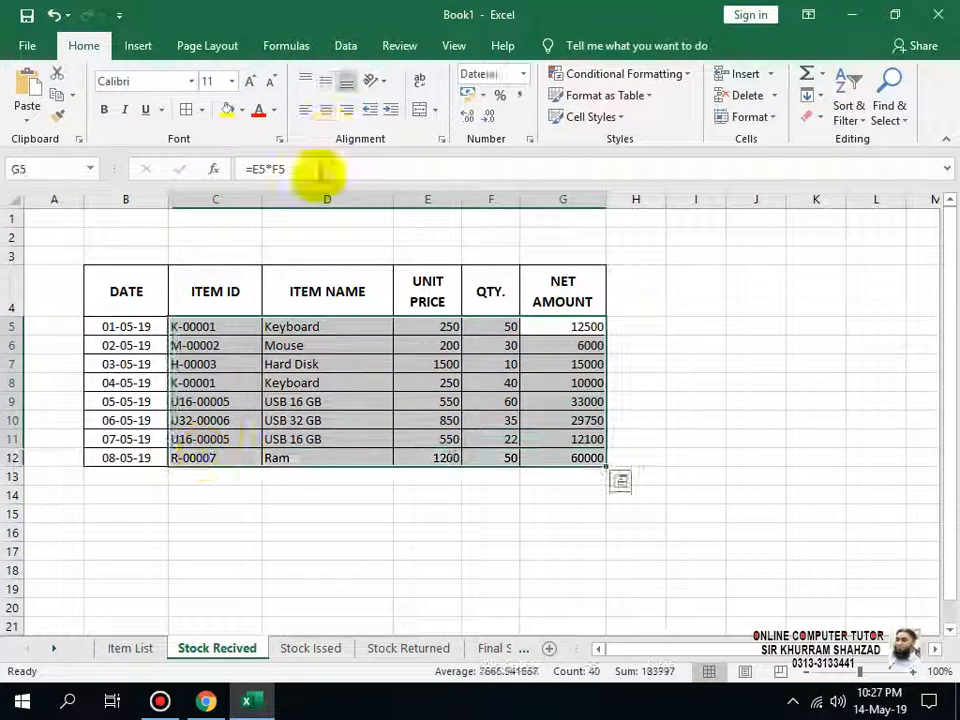
{"action": "left_click", "coordinate": [327, 110]}
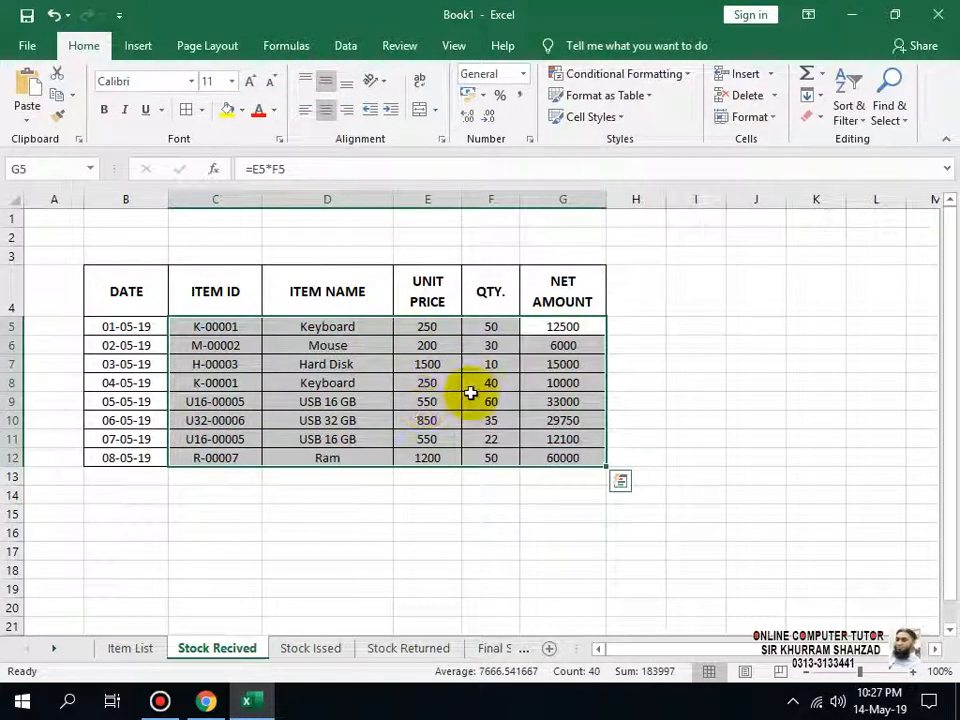
Right-align the unit price, quantity and net amount values in E5:G12.
{"action": "left_click", "coordinate": [488, 400]}
{"action": "left_click_drag", "start_coordinate": [563, 330], "coordinate": [428, 456]}
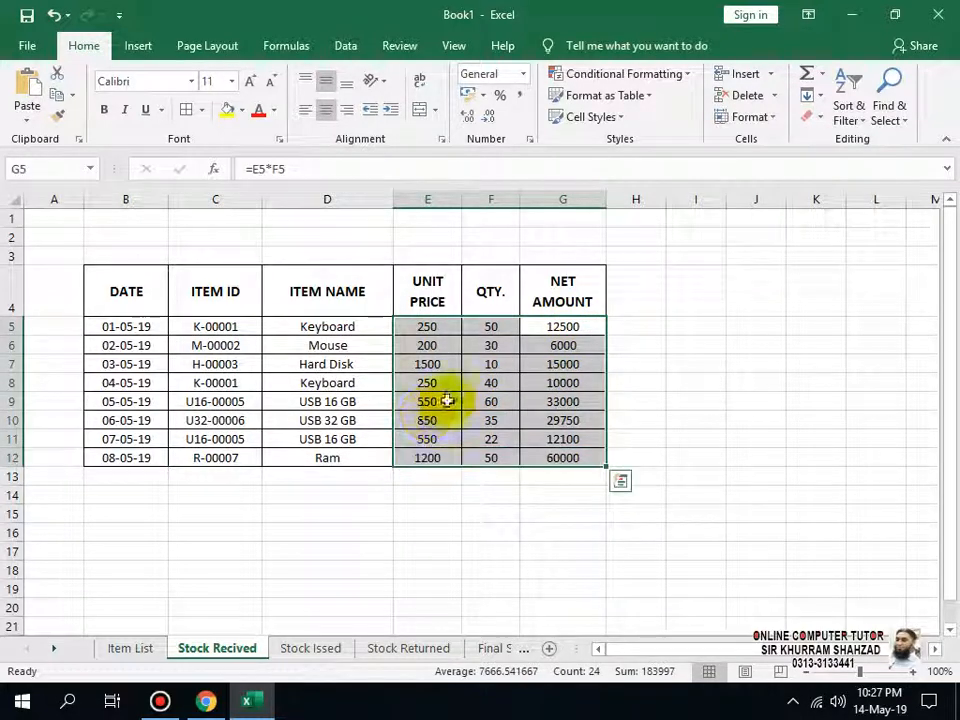
{"action": "left_click", "coordinate": [347, 111]}
Format the net amounts in G5:G12 with thousands separators and no decimal places.
{"action": "left_click", "coordinate": [600, 385]}
{"action": "left_click_drag", "start_coordinate": [572, 326], "coordinate": [566, 456]}
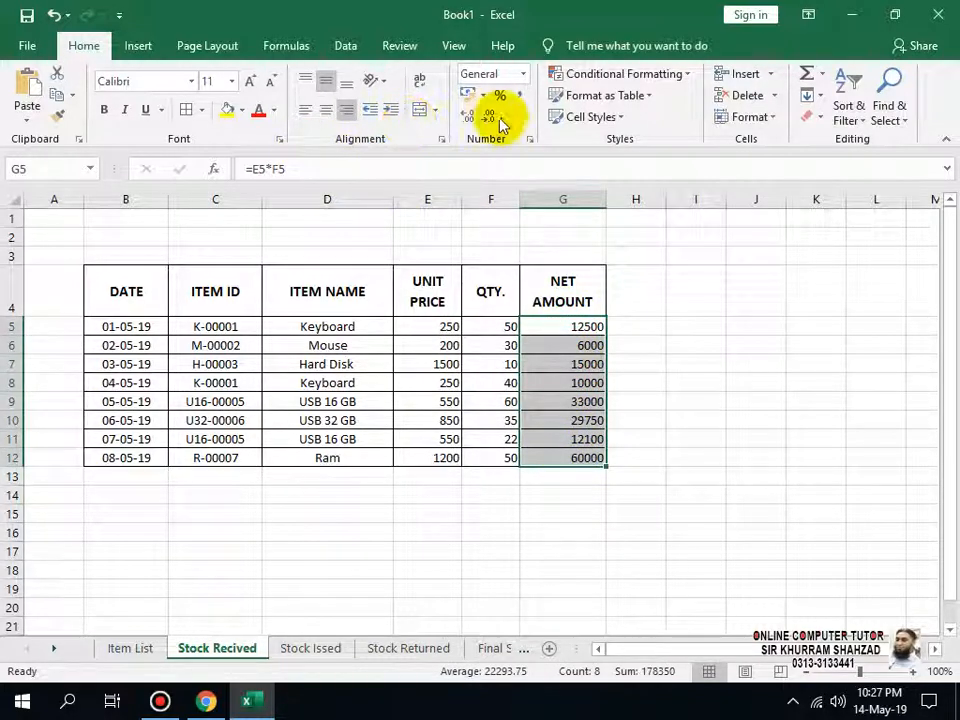
{"action": "left_click", "coordinate": [517, 95]}
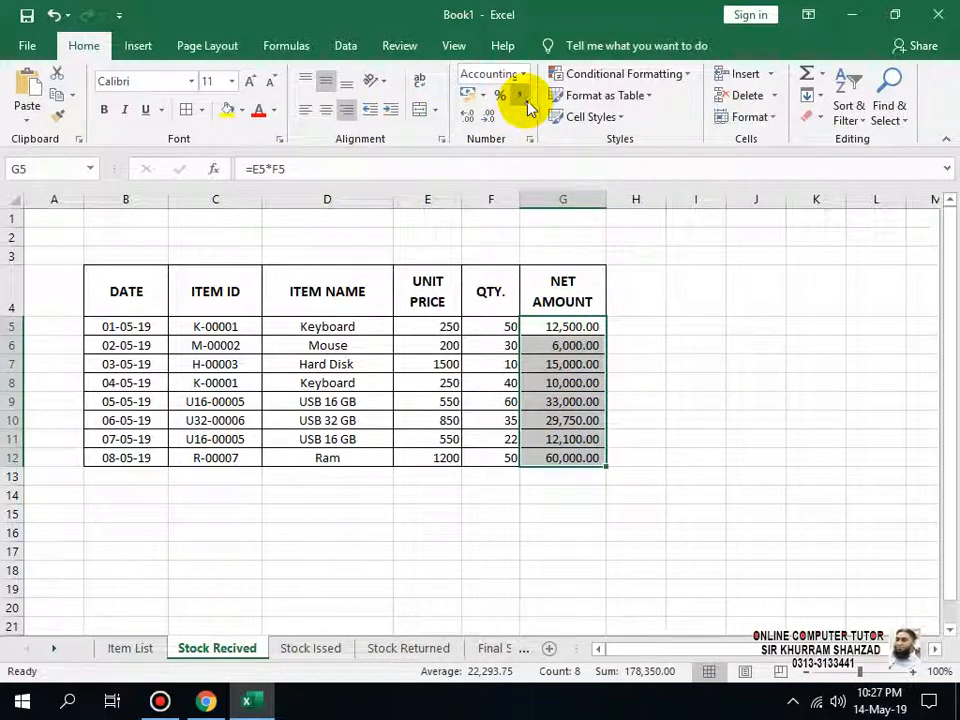
{"action": "left_click", "coordinate": [492, 117]}
{"action": "left_click", "coordinate": [492, 117]}
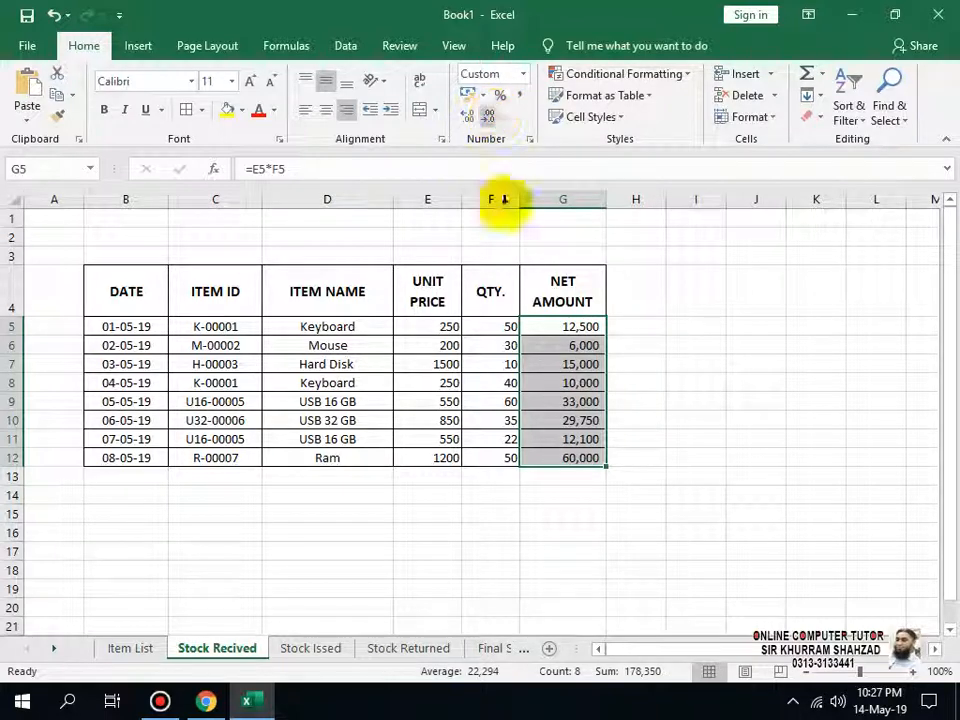
Format the unit prices in E5:E12 with thousands separators and no decimal places.
{"action": "left_click_drag", "start_coordinate": [450, 321], "coordinate": [435, 455]}
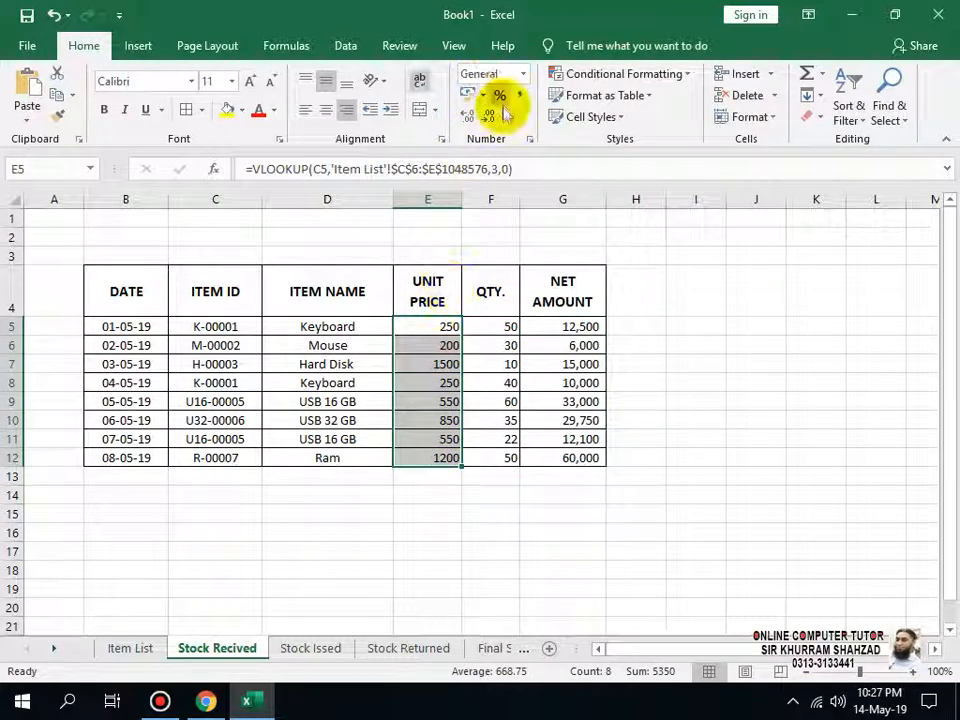
{"action": "left_click", "coordinate": [517, 95]}
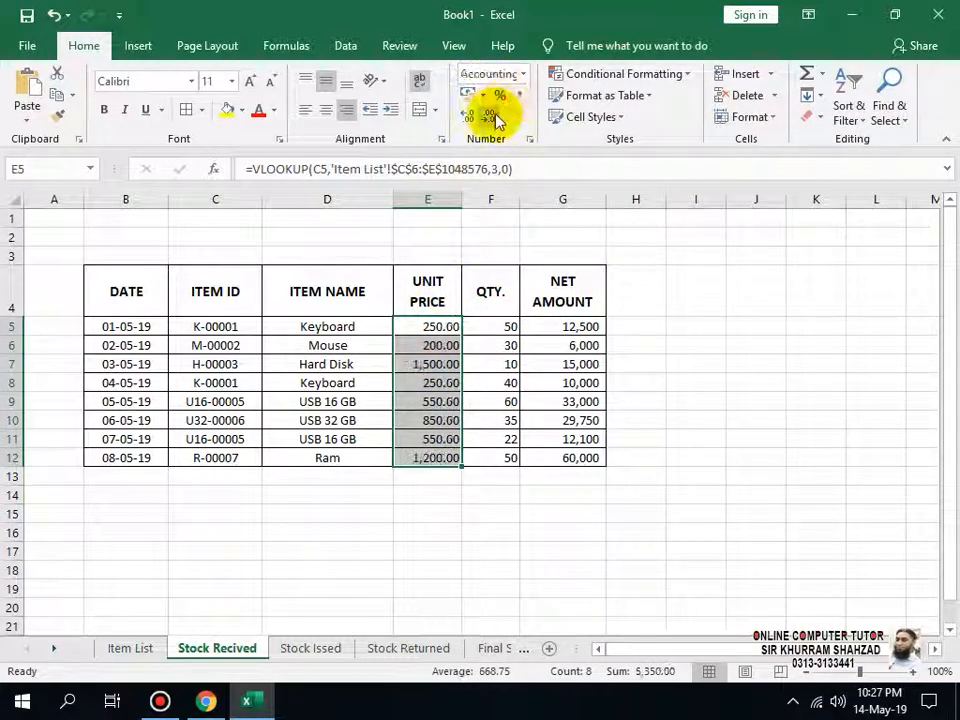
{"action": "left_click", "coordinate": [492, 117]}
{"action": "left_click", "coordinate": [492, 117]}
{"action": "left_click", "coordinate": [562, 476]}
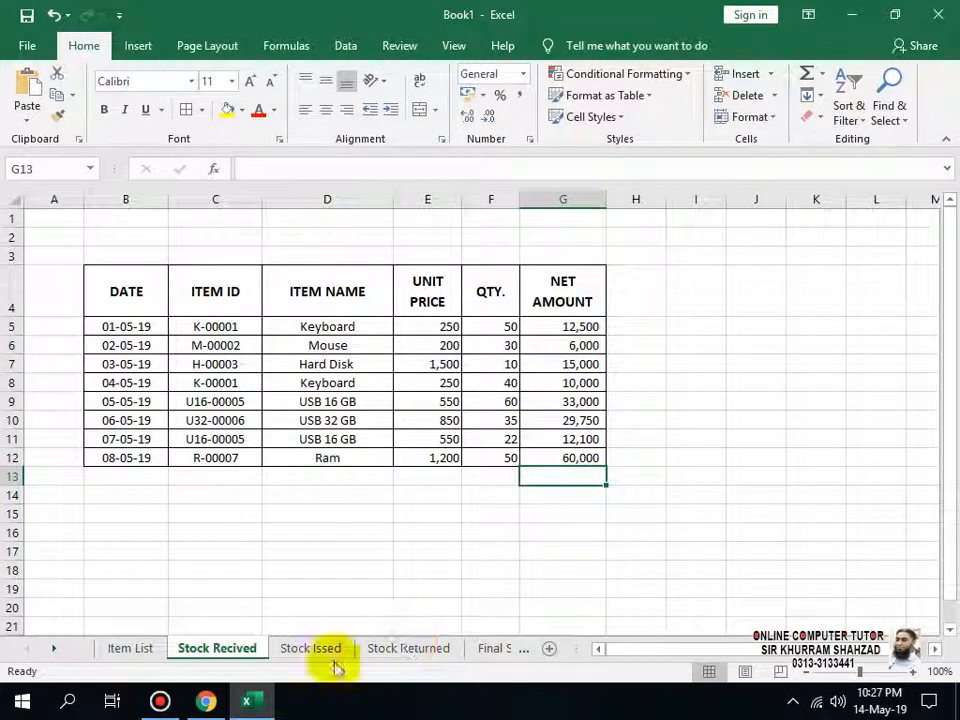
On the Item List sheet, format the unit prices in E7:E13 with thousands separators and no decimal places.
{"action": "left_click", "coordinate": [128, 650]}
{"action": "left_click_drag", "start_coordinate": [411, 371], "coordinate": [412, 560]}
{"action": "left_click", "coordinate": [517, 95]}
{"action": "left_click", "coordinate": [490, 118]}
{"action": "left_click", "coordinate": [544, 432]}
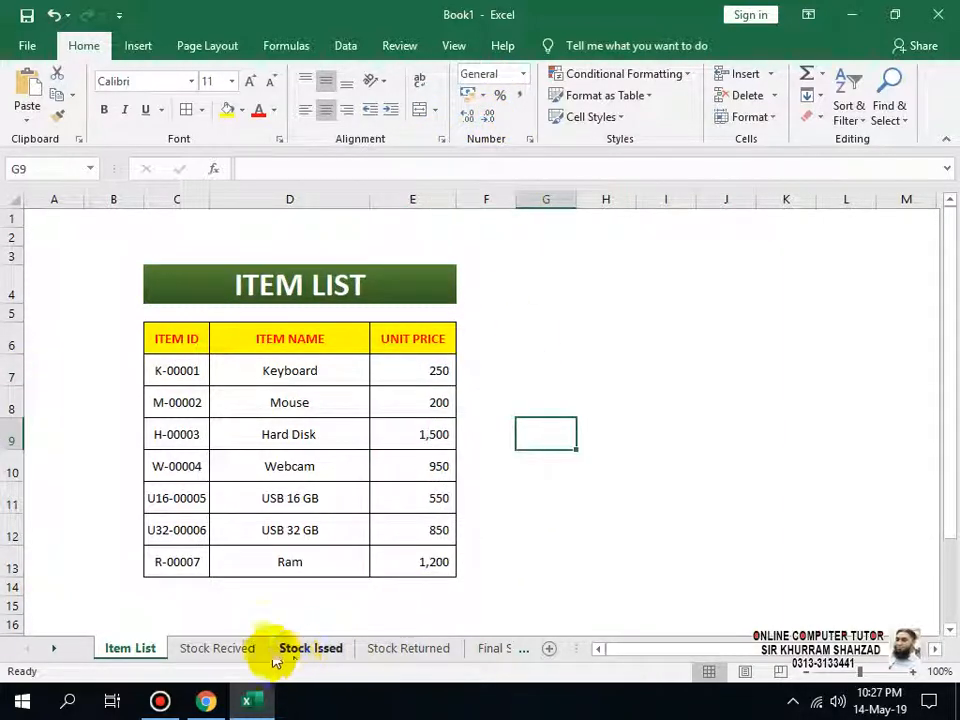
On the Stock Recived sheet, merge and center B2:G2 and enter the title STOCK RECIVED.
{"action": "left_click", "coordinate": [205, 645]}
{"action": "left_click_drag", "start_coordinate": [103, 231], "coordinate": [583, 238]}
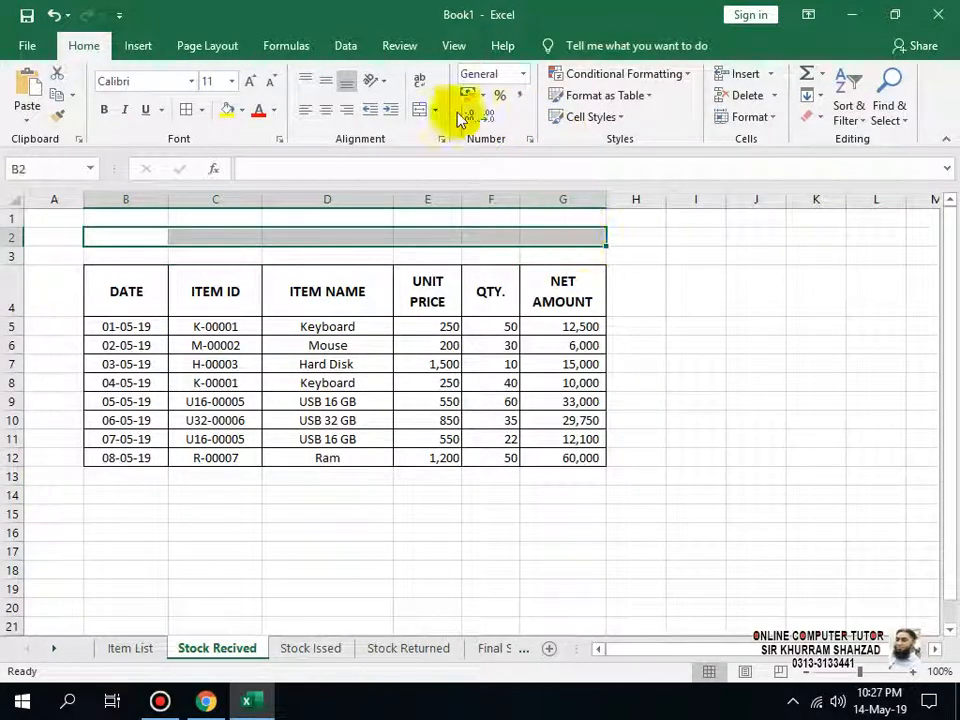
{"action": "left_click", "coordinate": [421, 112]}
{"action": "type", "text": "STOCK RECIVED"}
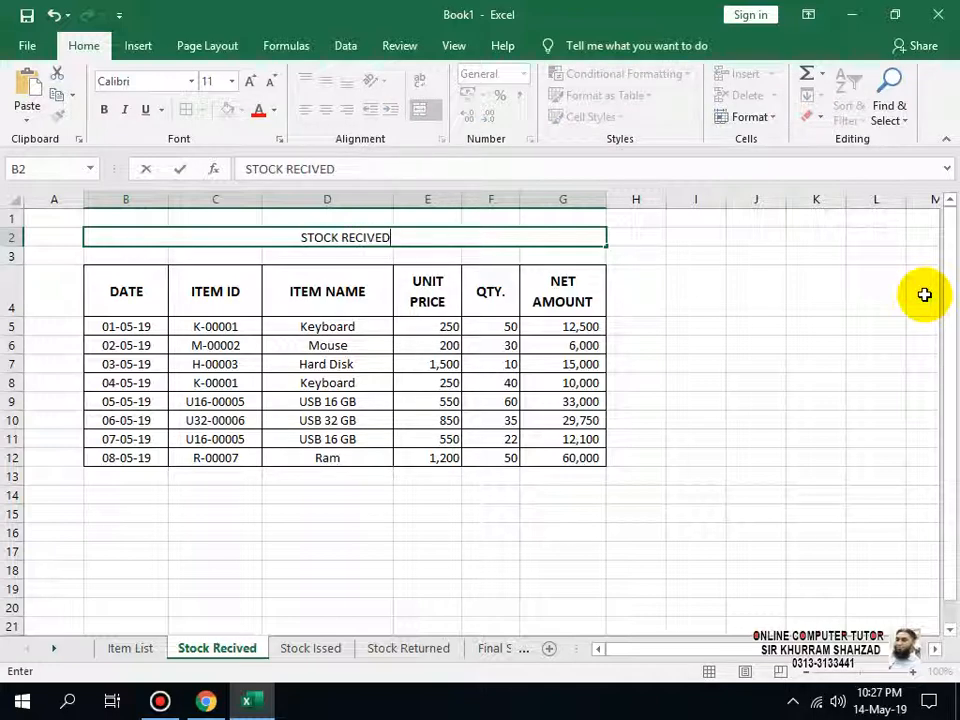
{"action": "key", "text": "Return"}
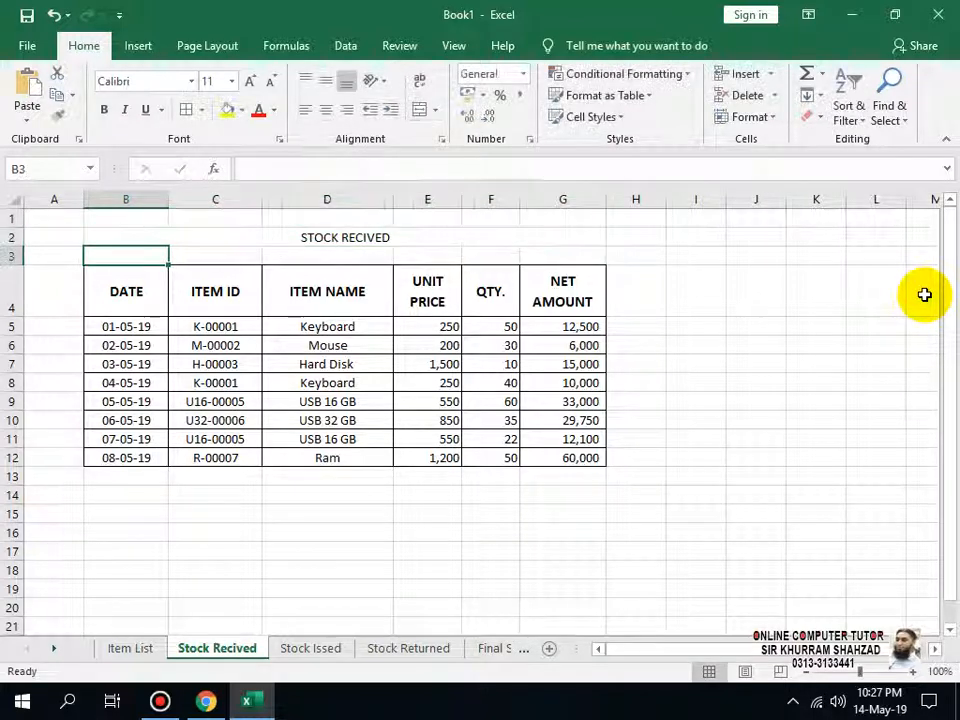
Make the STOCK RECIVED title bold, vertically centered and 26 pt in size.
{"action": "left_click", "coordinate": [530, 245]}
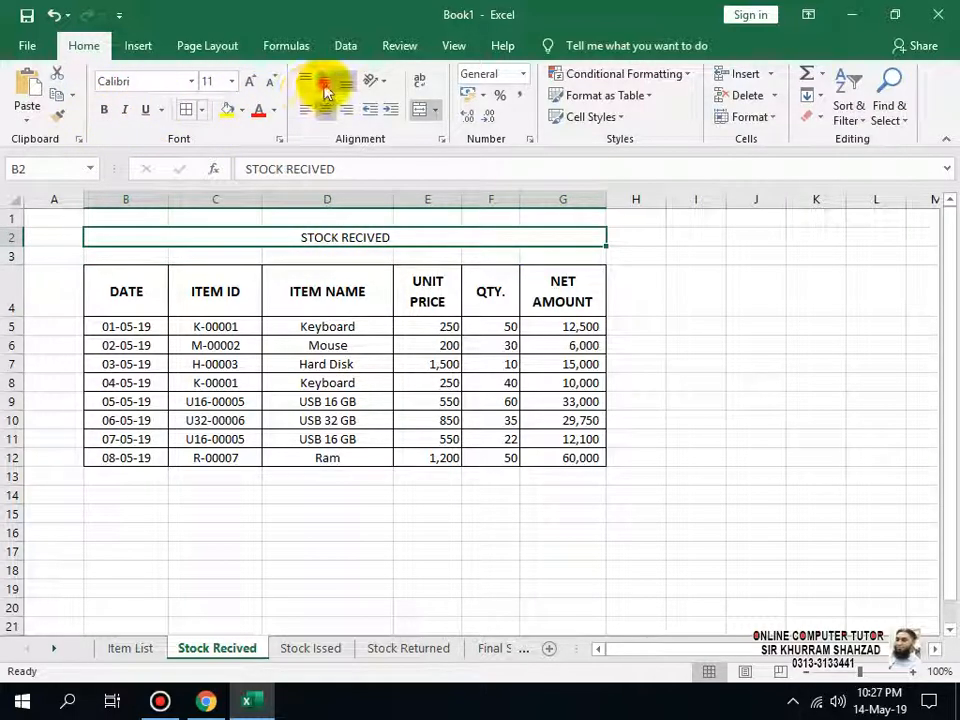
{"action": "left_click", "coordinate": [106, 109]}
{"action": "left_click", "coordinate": [249, 81]}
{"action": "left_click", "coordinate": [249, 81]}
{"action": "left_click", "coordinate": [249, 81]}
{"action": "left_click", "coordinate": [249, 81]}
{"action": "left_click", "coordinate": [249, 81]}
{"action": "left_click", "coordinate": [249, 81]}
{"action": "left_click", "coordinate": [249, 81]}
{"action": "left_click", "coordinate": [249, 81]}
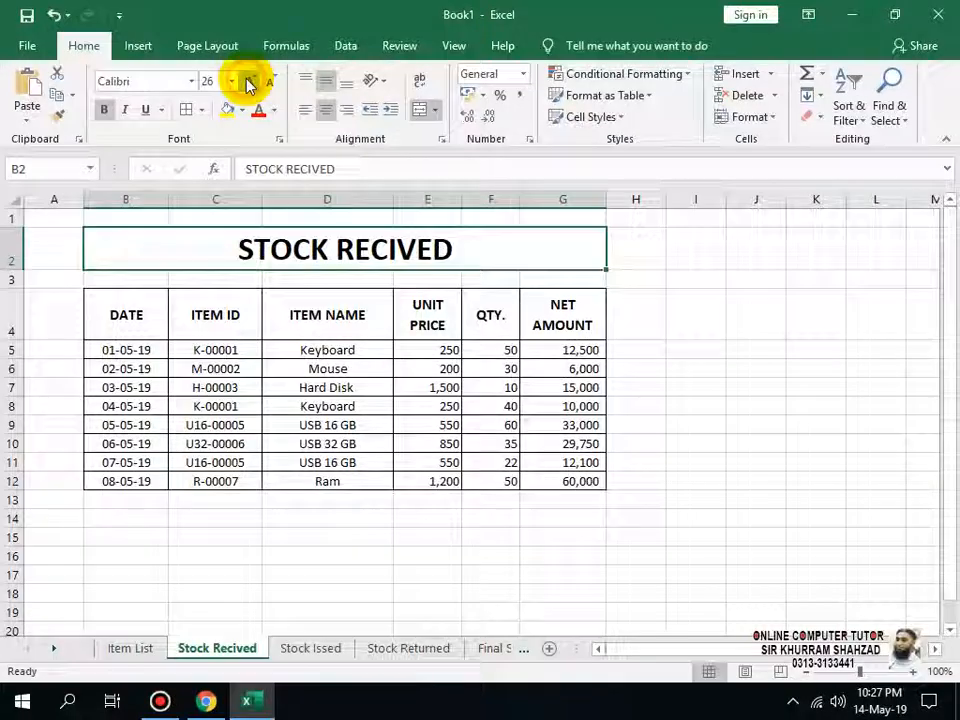
Fill the title cell with a horizontal two-color gradient from dark blue to blue.
{"action": "right_click", "coordinate": [412, 245]}
{"action": "left_click", "coordinate": [488, 582]}
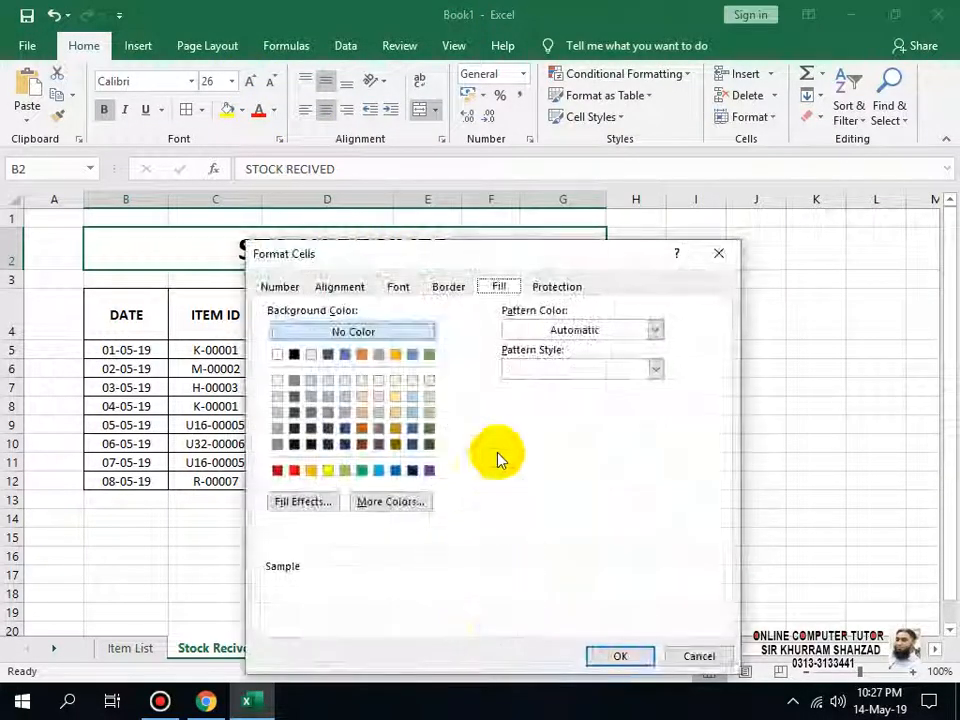
{"action": "left_click_drag", "start_coordinate": [462, 250], "coordinate": [402, 102]}
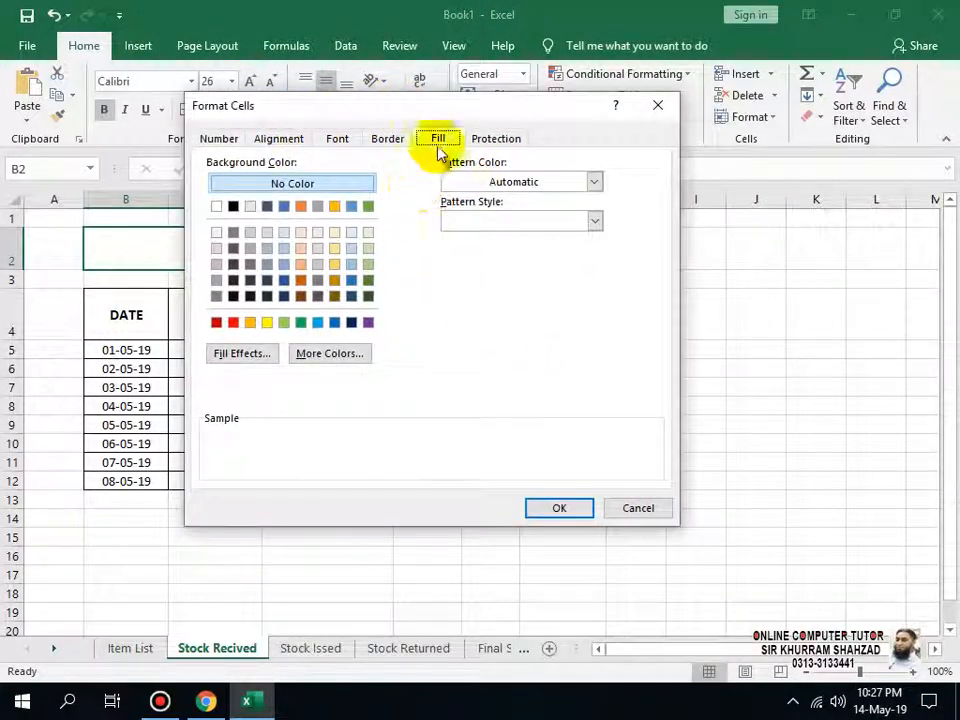
{"action": "left_click", "coordinate": [240, 353]}
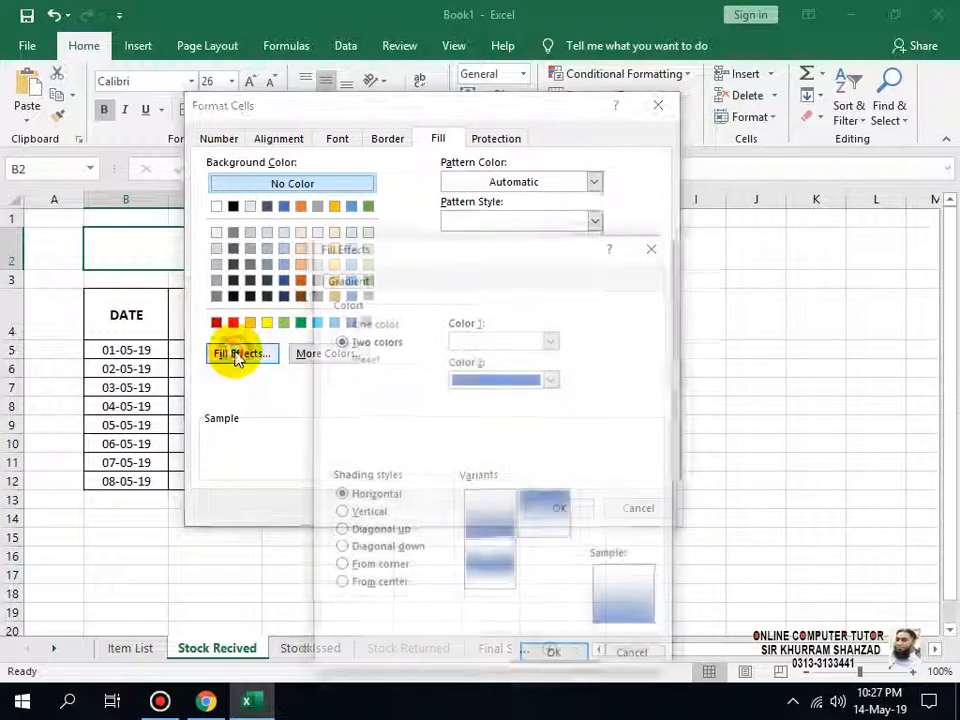
{"action": "left_click_drag", "start_coordinate": [561, 250], "coordinate": [508, 109]}
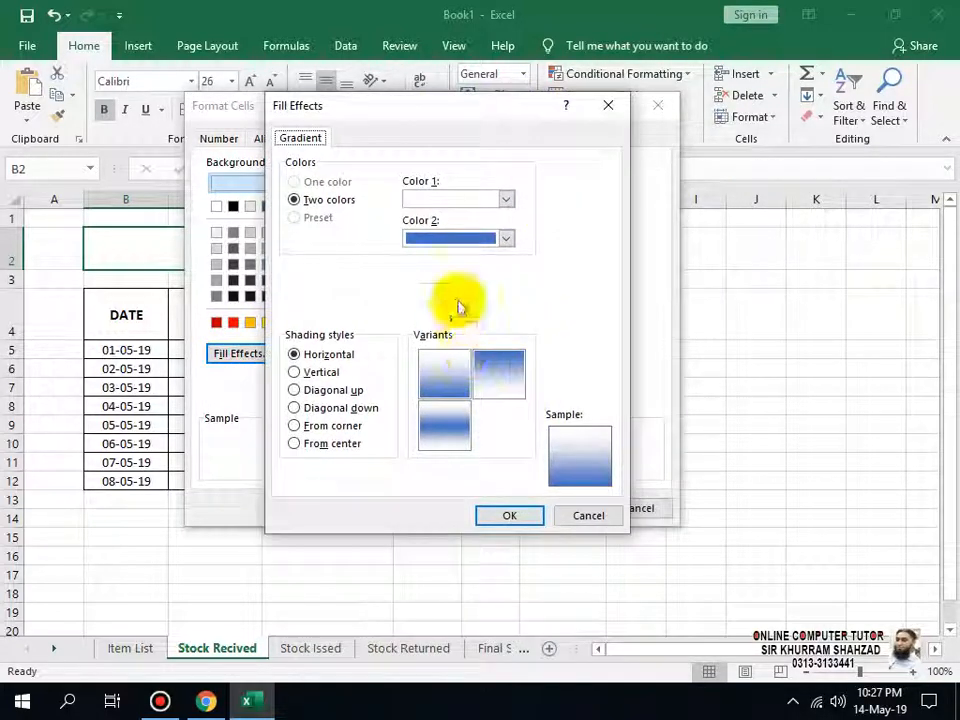
{"action": "left_click", "coordinate": [507, 200]}
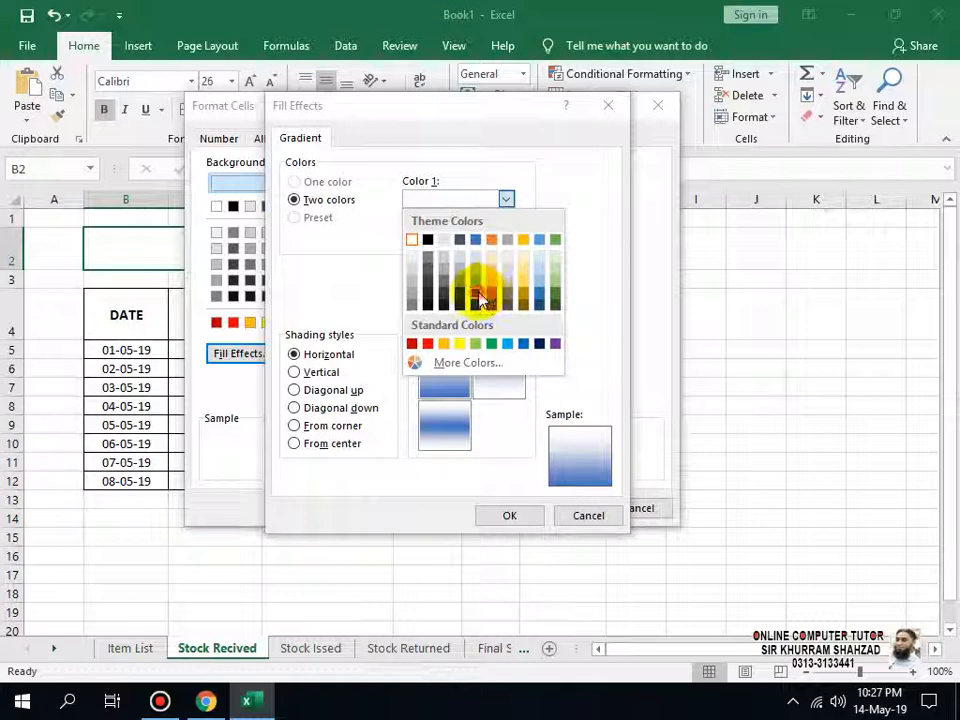
{"action": "left_click", "coordinate": [477, 295]}
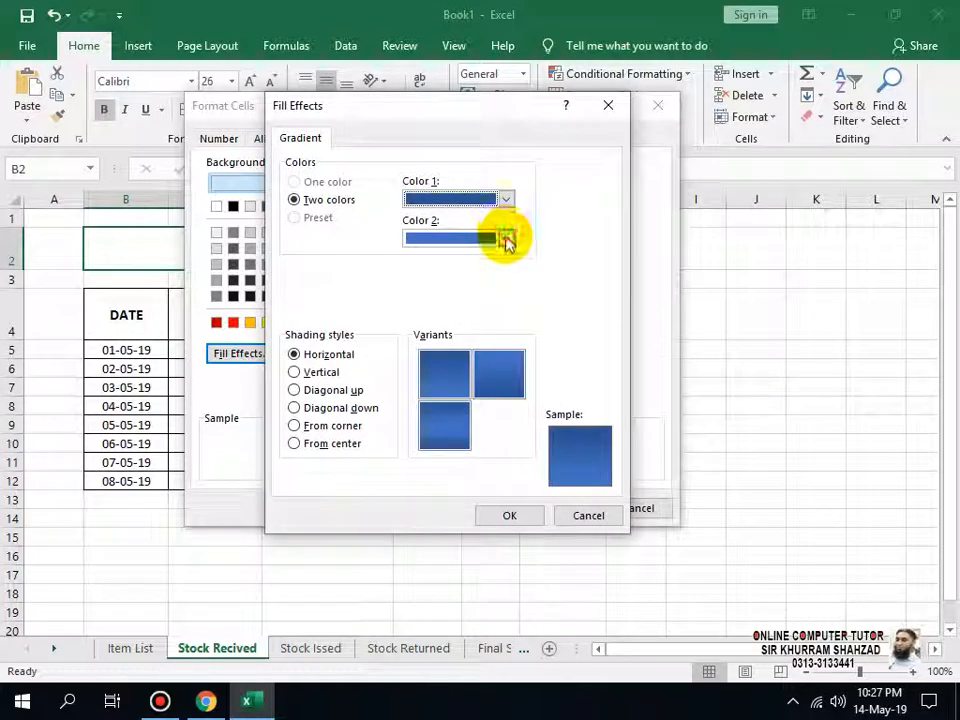
{"action": "left_click", "coordinate": [510, 516]}
{"action": "left_click", "coordinate": [547, 512]}
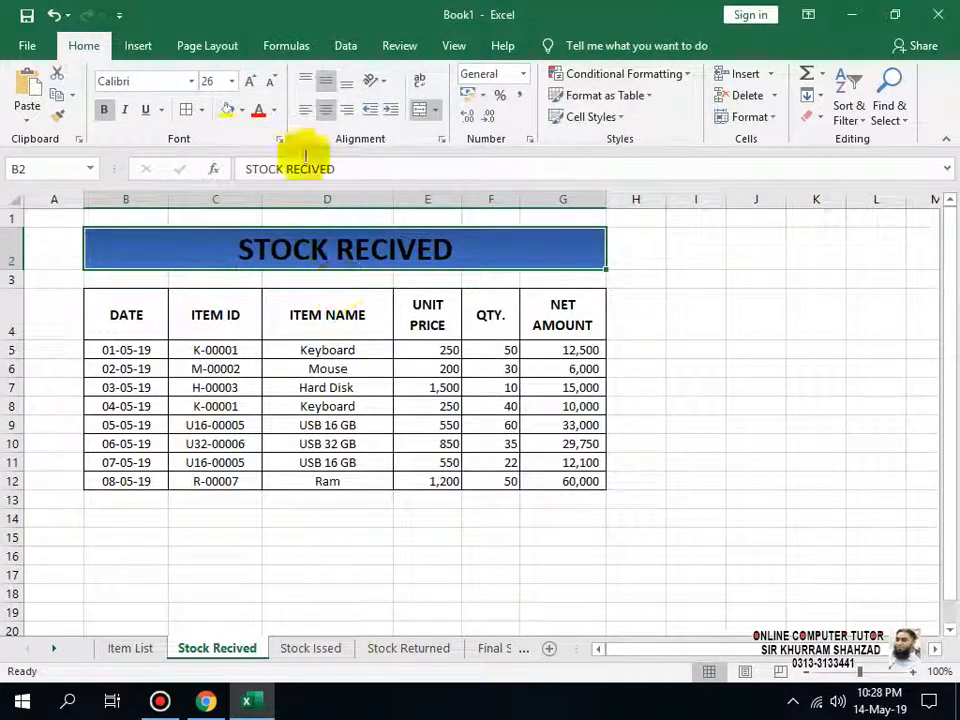
Change the font color of the STOCK RECIVED title to yellow.
{"action": "left_click", "coordinate": [277, 111]}
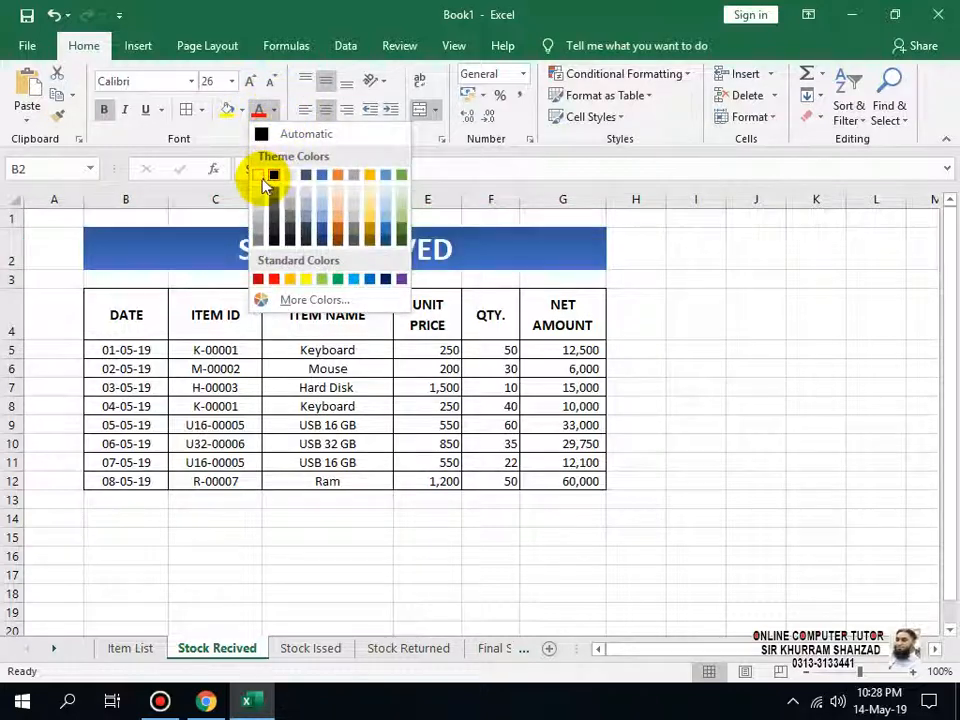
{"action": "left_click", "coordinate": [305, 279]}
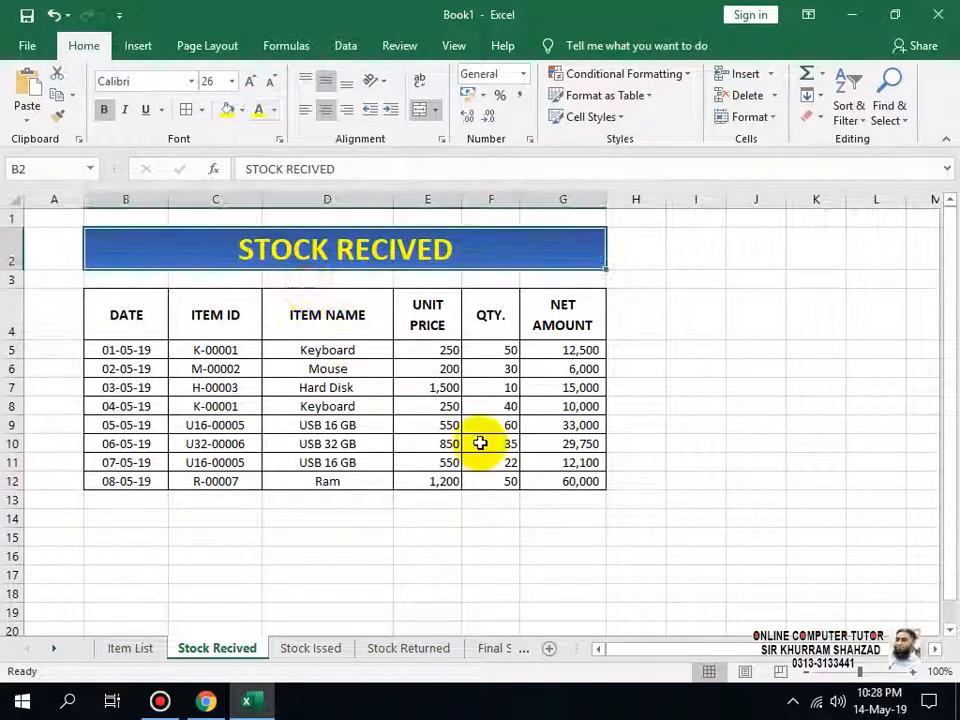
{"action": "left_click", "coordinate": [480, 443]}
Format the header row B4:G4 with a light blue fill, yellow text and font size 14.
{"action": "left_click_drag", "start_coordinate": [128, 318], "coordinate": [562, 320]}
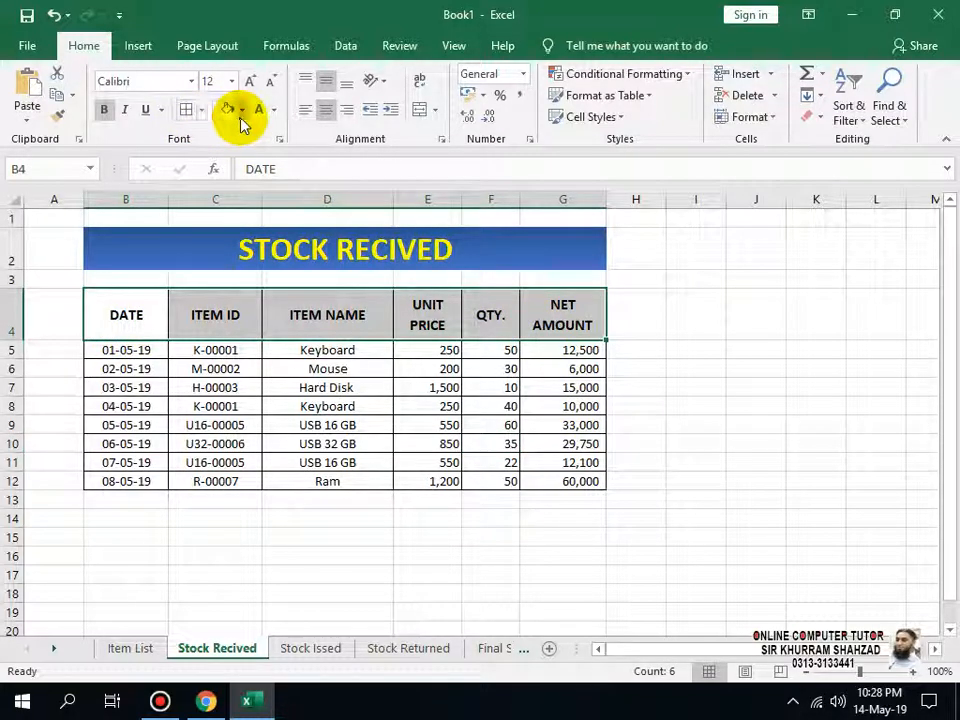
{"action": "left_click", "coordinate": [242, 110]}
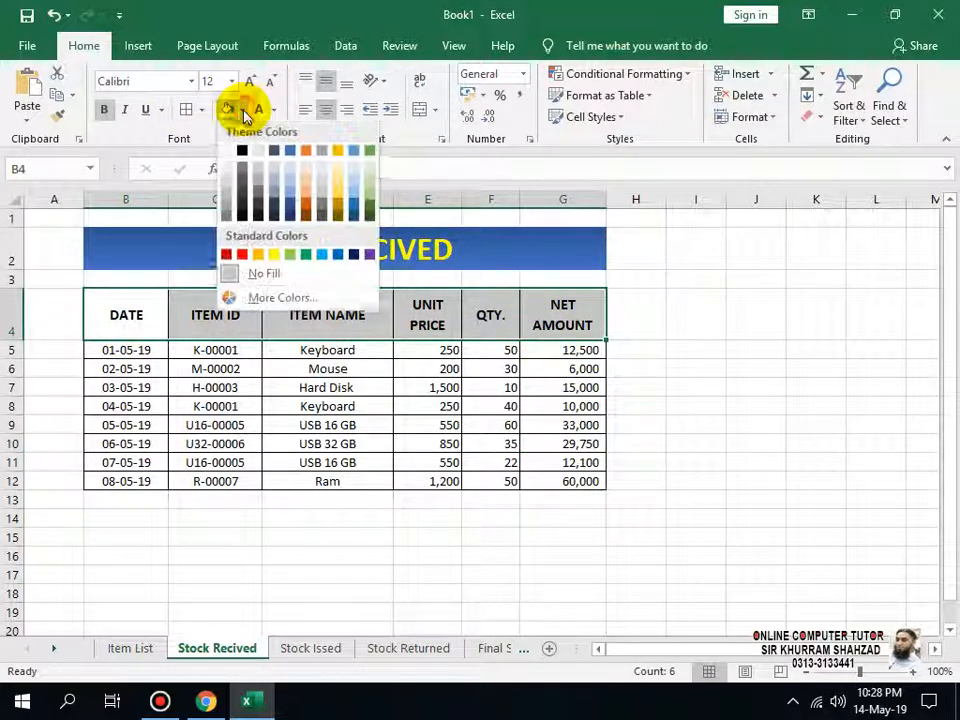
{"action": "left_click", "coordinate": [329, 262]}
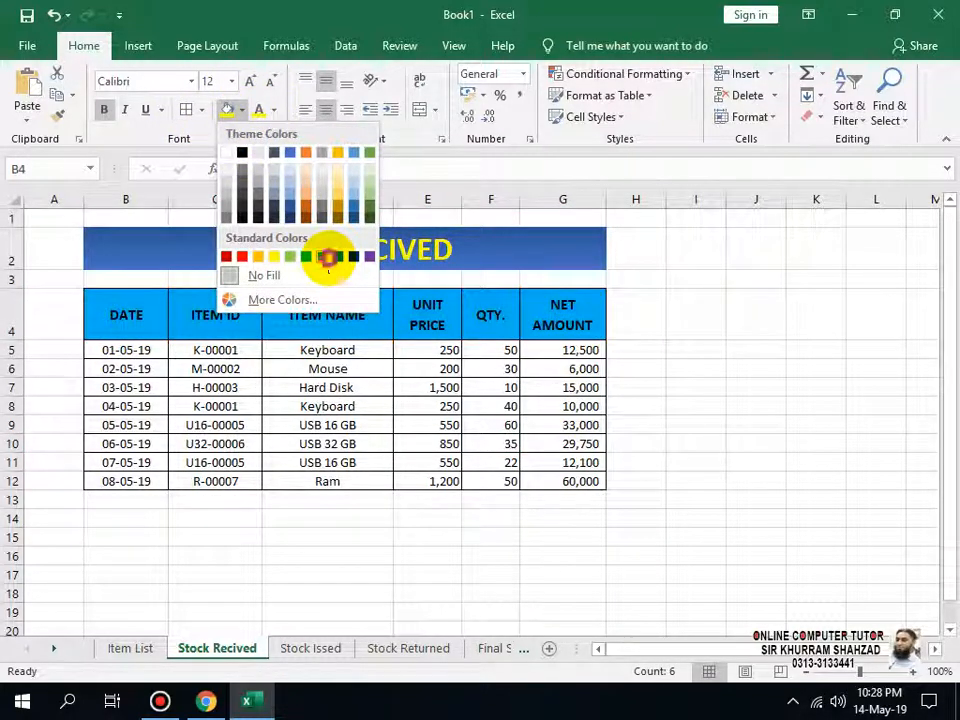
{"action": "left_click", "coordinate": [258, 111]}
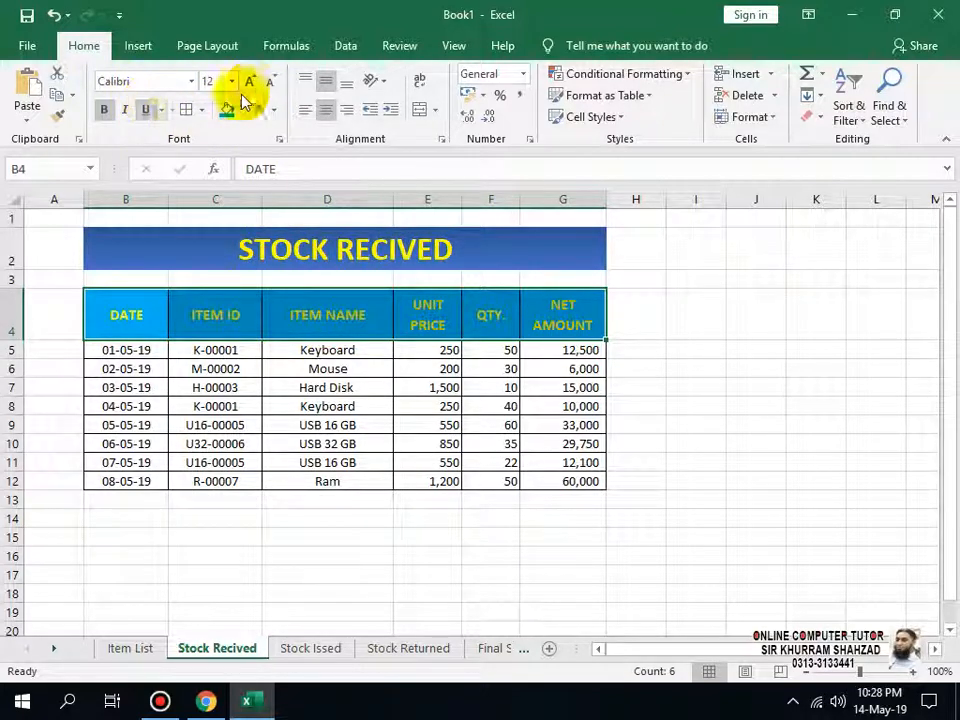
{"action": "left_click", "coordinate": [250, 86]}
{"action": "left_click", "coordinate": [609, 437]}
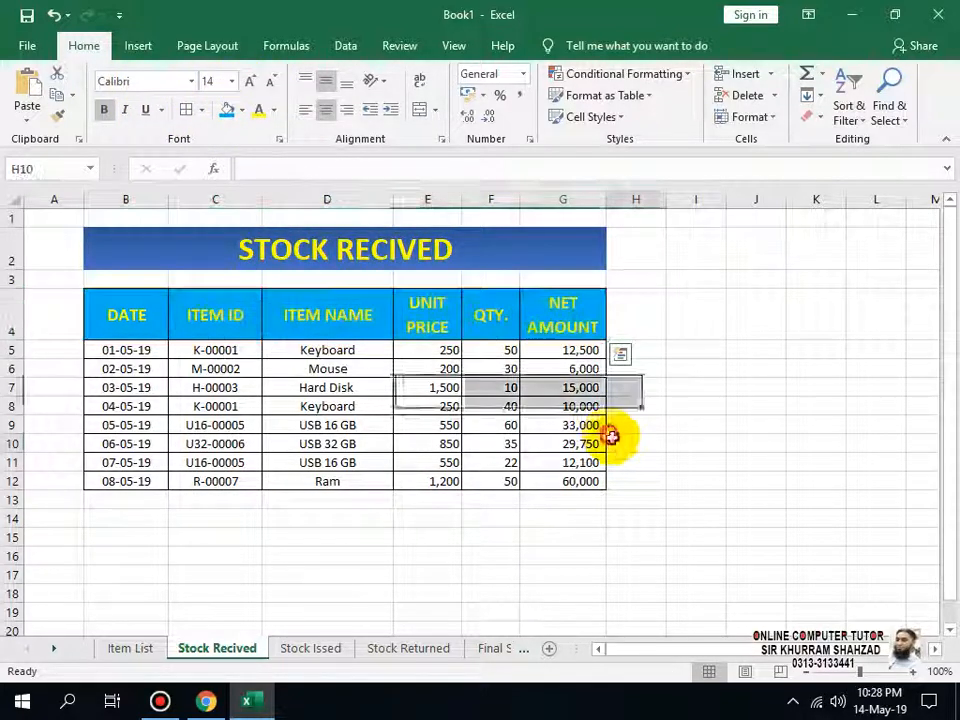
Increase the height of data rows 5 to 12 evenly, to match the spacing of the Item List rows.
{"action": "left_click_drag", "start_coordinate": [20, 350], "coordinate": [28, 482]}
{"action": "left_click_drag", "start_coordinate": [18, 398], "coordinate": [17, 412]}
{"action": "left_click", "coordinate": [661, 457]}
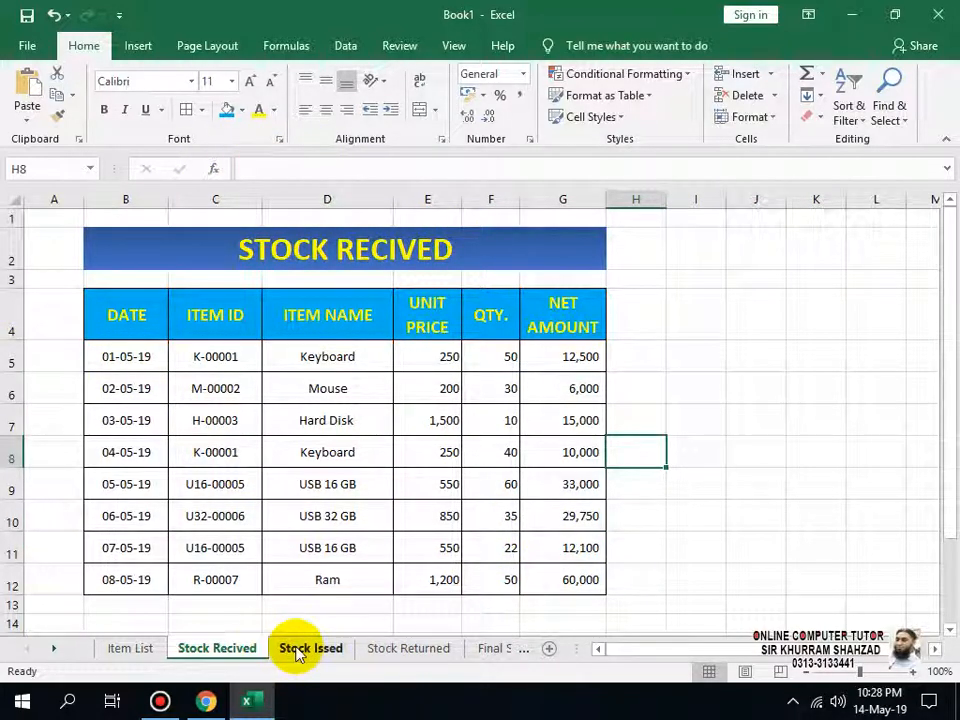
Delete the empty Stock Issed sheet.
{"action": "left_click", "coordinate": [226, 652]}
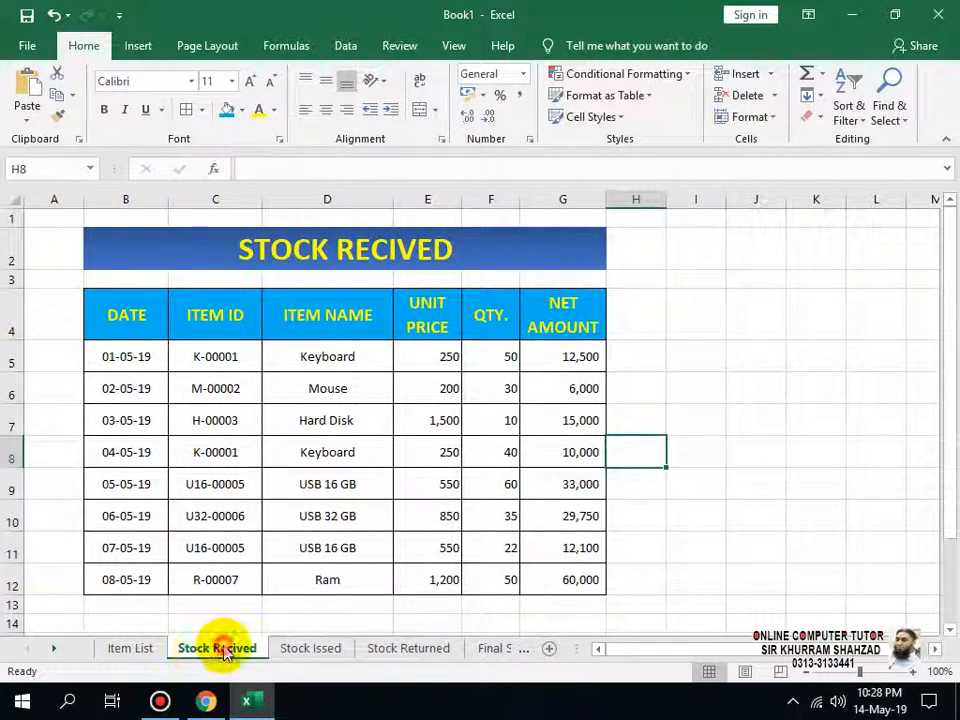
{"action": "left_click", "coordinate": [307, 652]}
{"action": "left_click", "coordinate": [237, 652], "text": "ctrl"}
{"action": "left_click", "coordinate": [237, 656]}
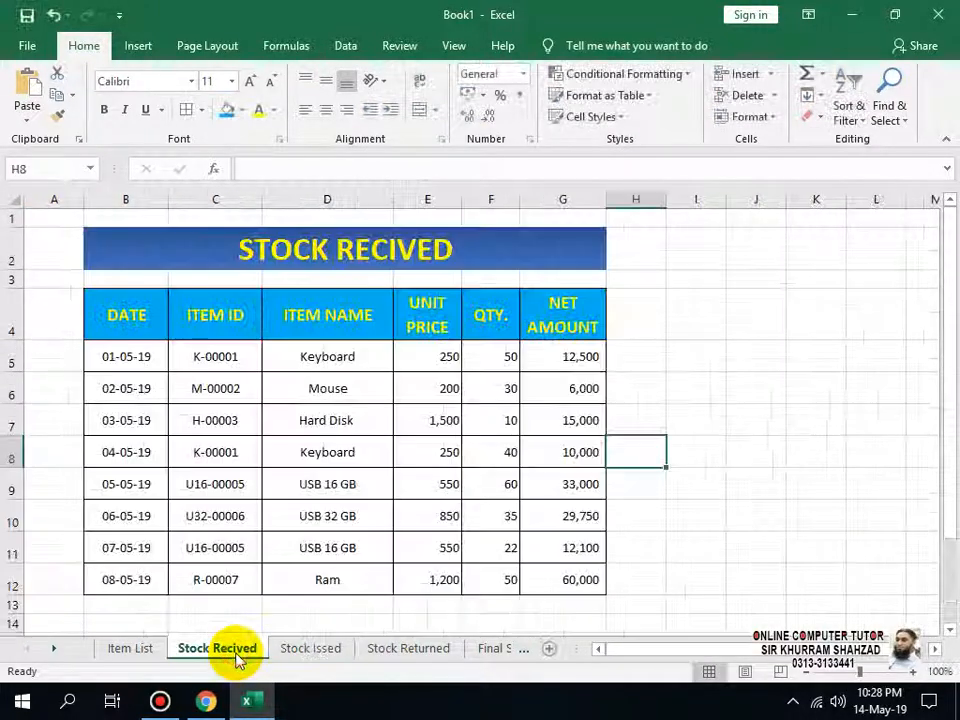
{"action": "left_click", "coordinate": [310, 650]}
{"action": "right_click", "coordinate": [326, 652]}
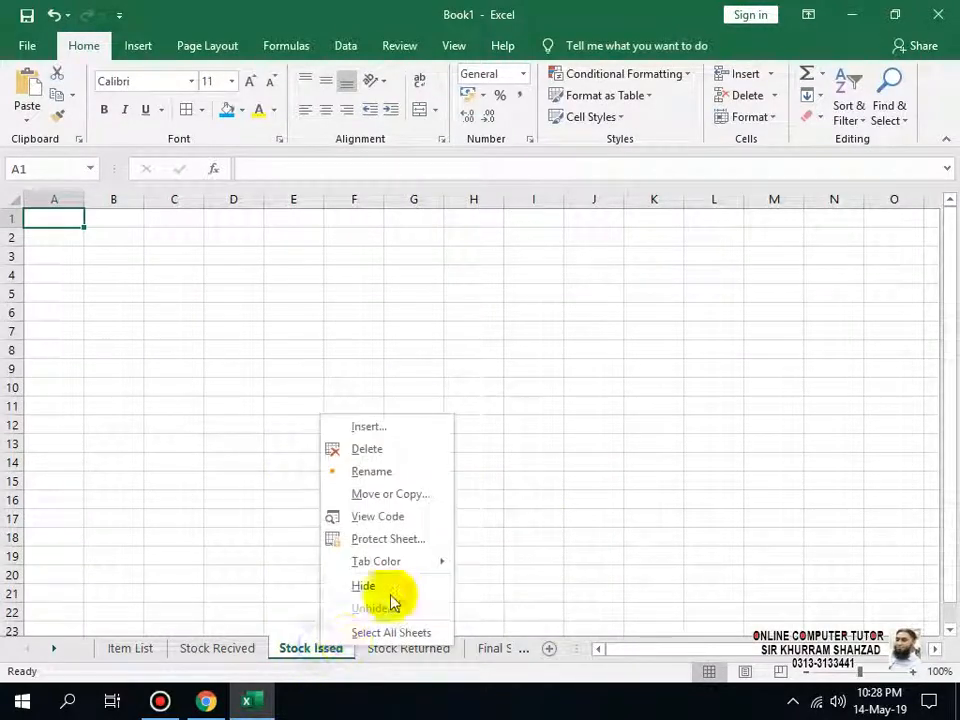
{"action": "left_click", "coordinate": [411, 450]}
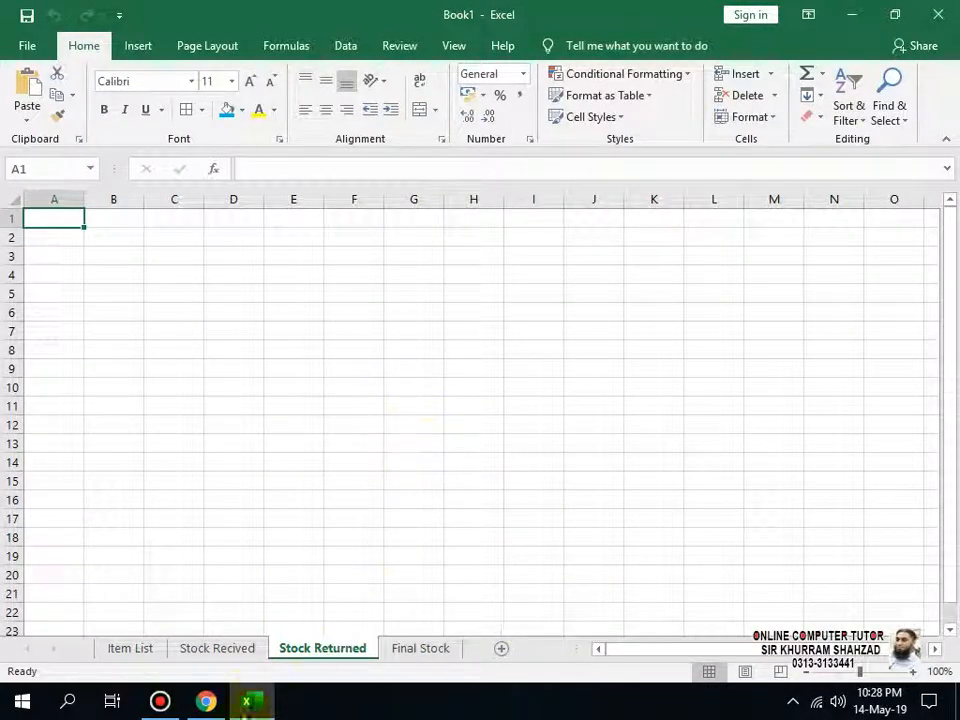
Duplicate the Stock Recived sheet within Book1 and place the copy between Stock Recived and Stock Returned.
{"action": "left_click", "coordinate": [216, 648]}
{"action": "right_click", "coordinate": [214, 650]}
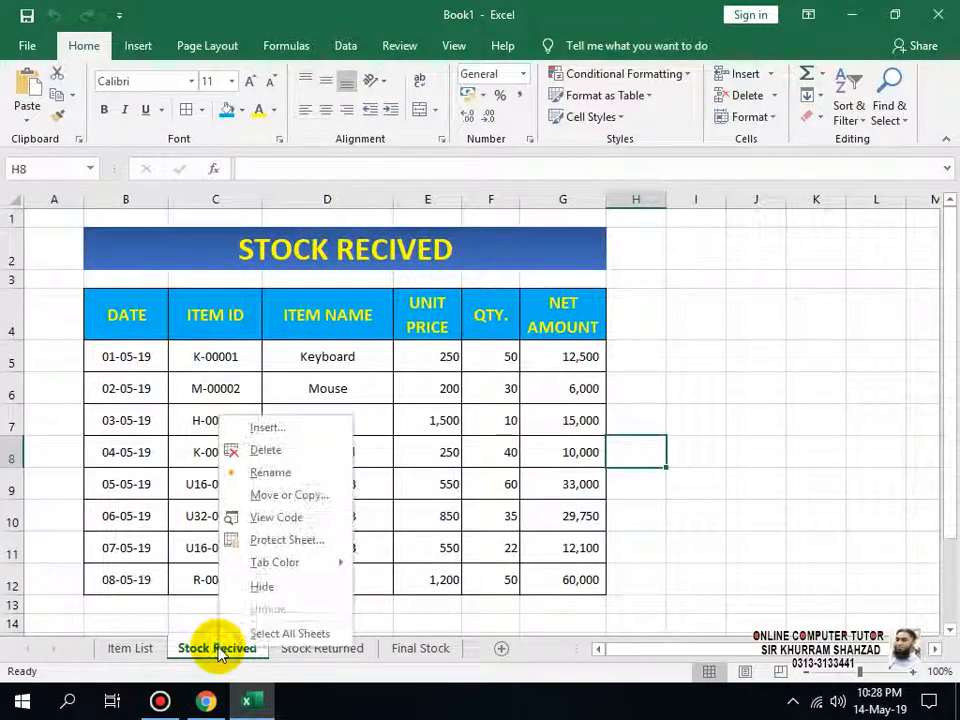
{"action": "left_click", "coordinate": [278, 495]}
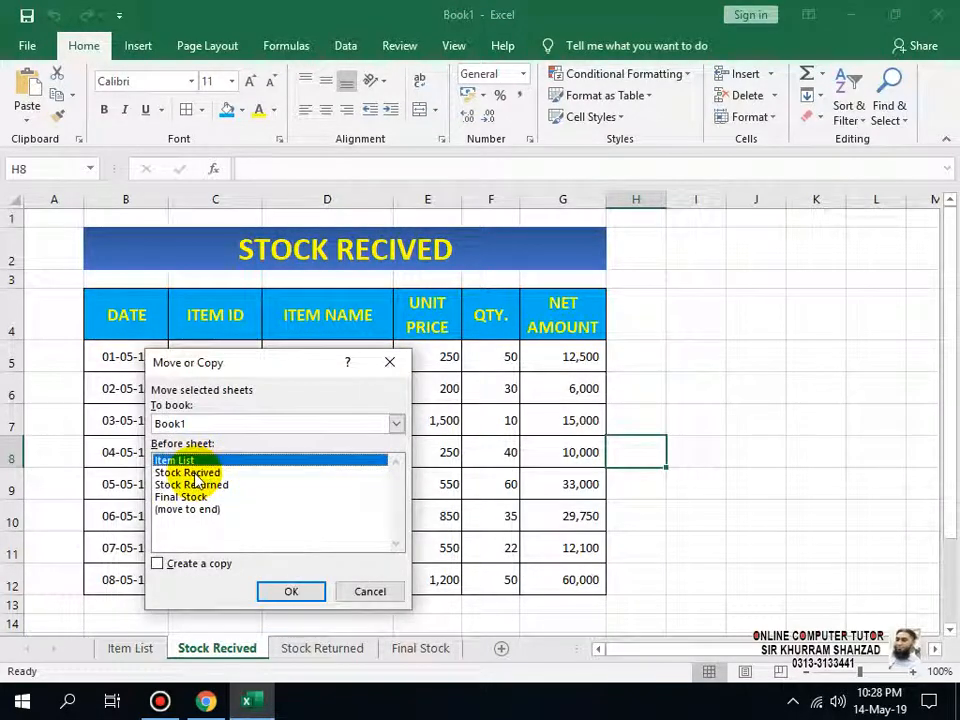
{"action": "left_click", "coordinate": [196, 473]}
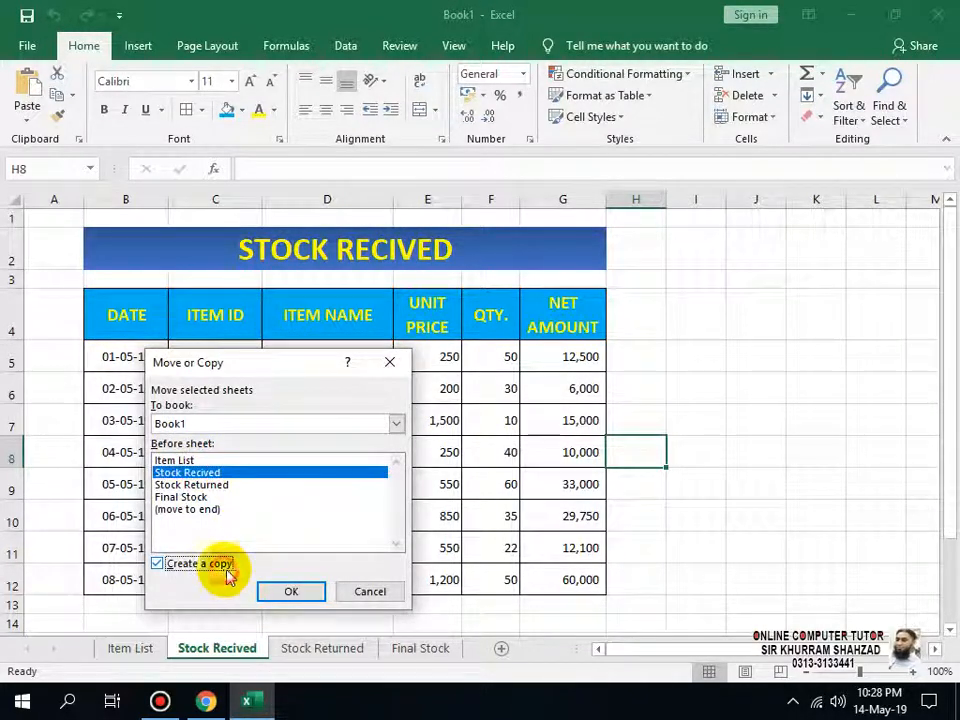
{"action": "left_click", "coordinate": [291, 591]}
{"action": "left_click_drag", "start_coordinate": [245, 658], "coordinate": [388, 648]}
{"action": "left_click_drag", "start_coordinate": [325, 655], "coordinate": [200, 656]}
Rename the copied sheet as Stock Issued.
{"action": "left_click", "coordinate": [290, 660]}
{"action": "double_click", "coordinate": [290, 660]}
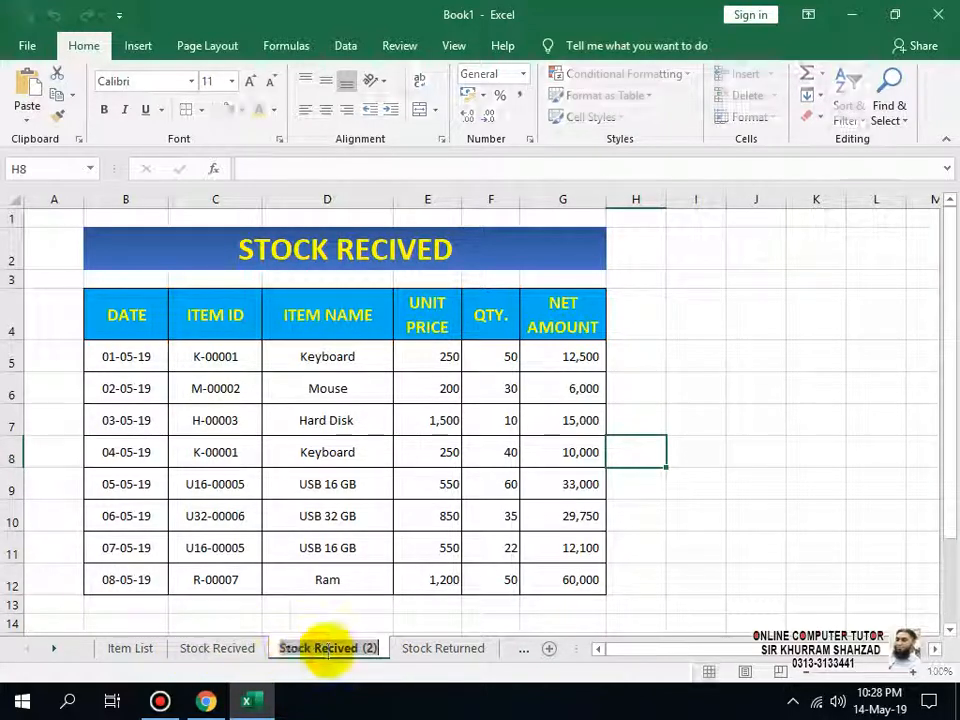
{"action": "left_click_drag", "start_coordinate": [313, 650], "coordinate": [415, 645]}
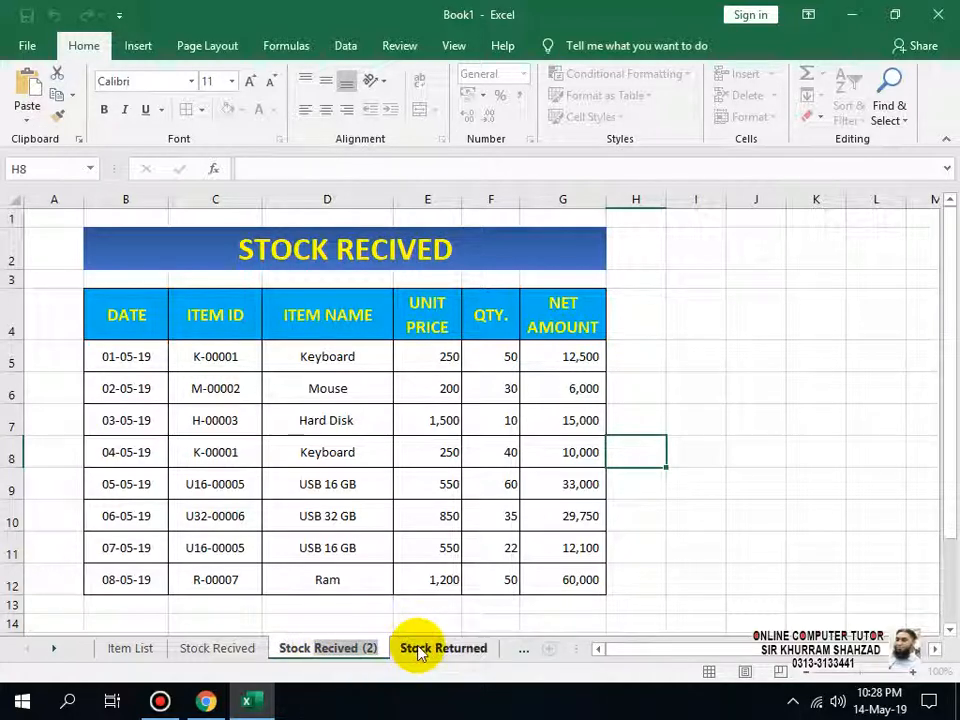
{"action": "type", "text": "Is"}
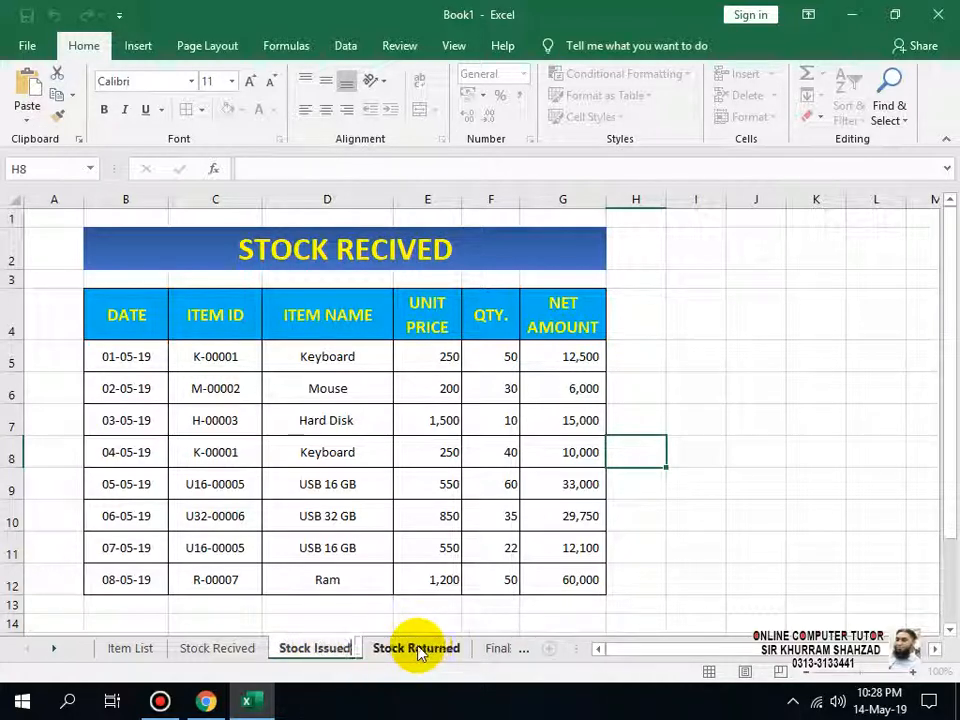
{"action": "type", "text": "sued"}
Change the title in B2 of the Stock Issued sheet to STOCK ISSUED, in capitals.
{"action": "left_click", "coordinate": [425, 249]}
{"action": "double_click", "coordinate": [341, 245]}
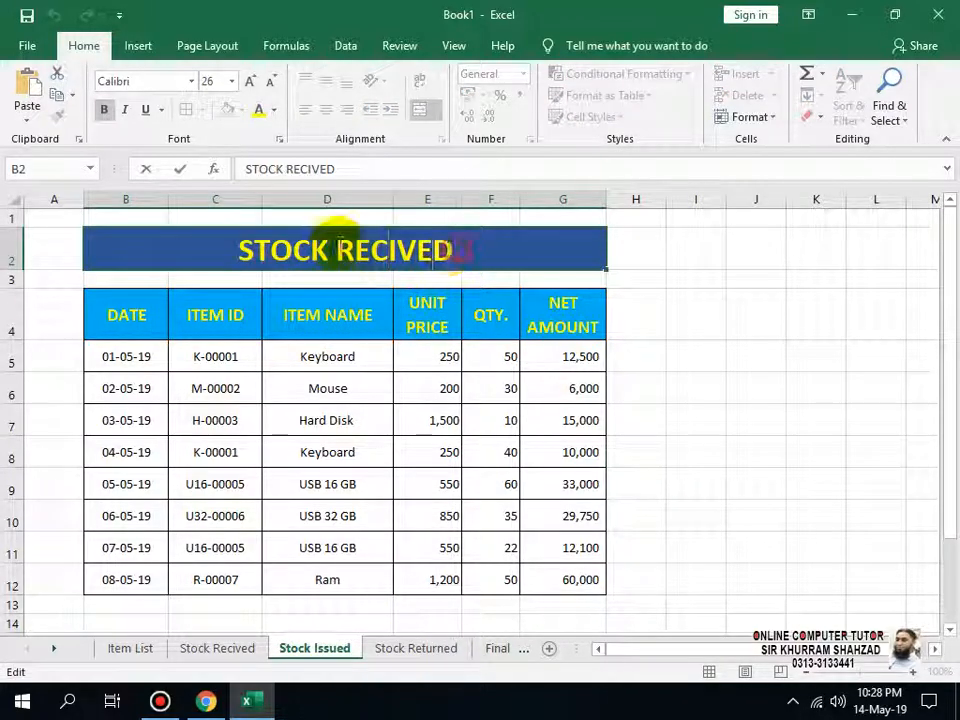
{"action": "left_click_drag", "start_coordinate": [338, 248], "coordinate": [452, 250]}
{"action": "type", "text": "Issued"}
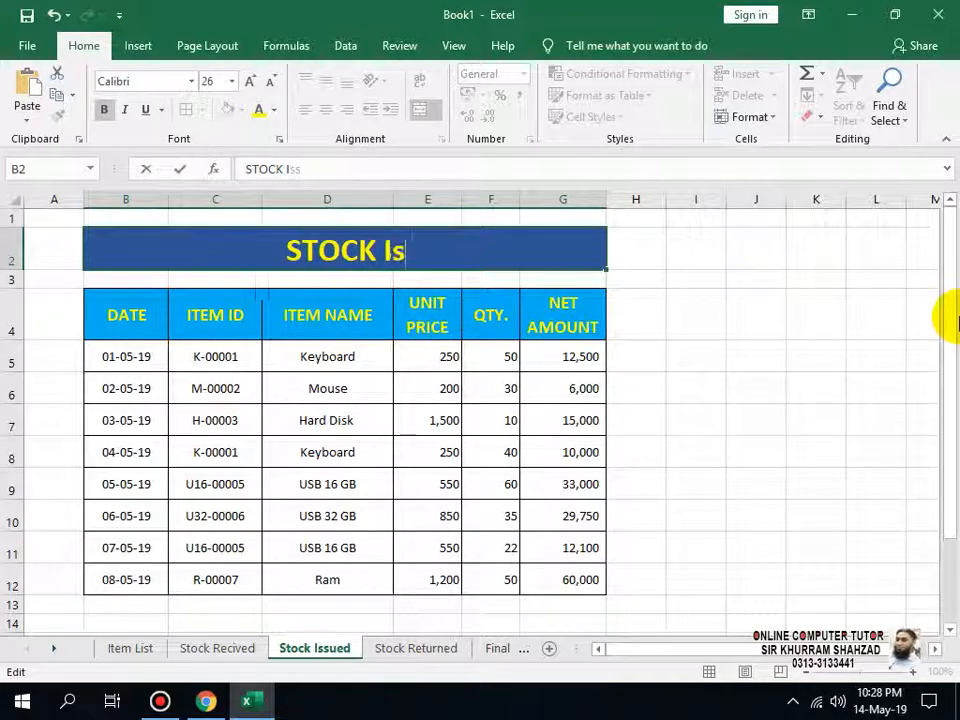
{"action": "key", "text": "Return"}
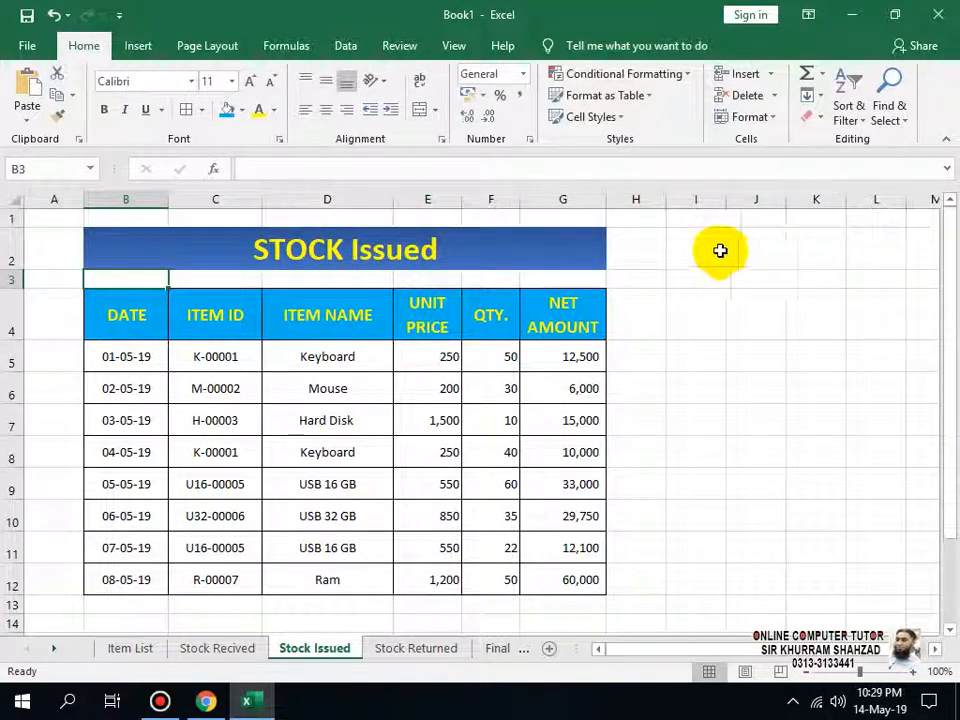
{"action": "left_click", "coordinate": [437, 244]}
{"action": "double_click", "coordinate": [437, 246]}
{"action": "left_click_drag", "start_coordinate": [437, 248], "coordinate": [348, 248]}
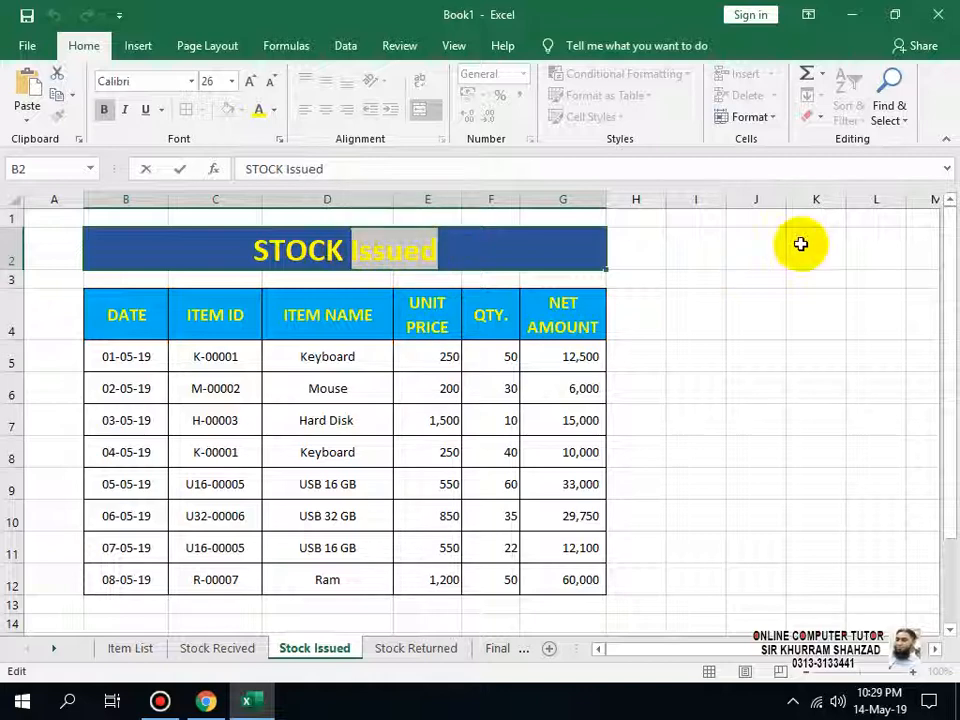
{"action": "type", "text": "ISSUED"}
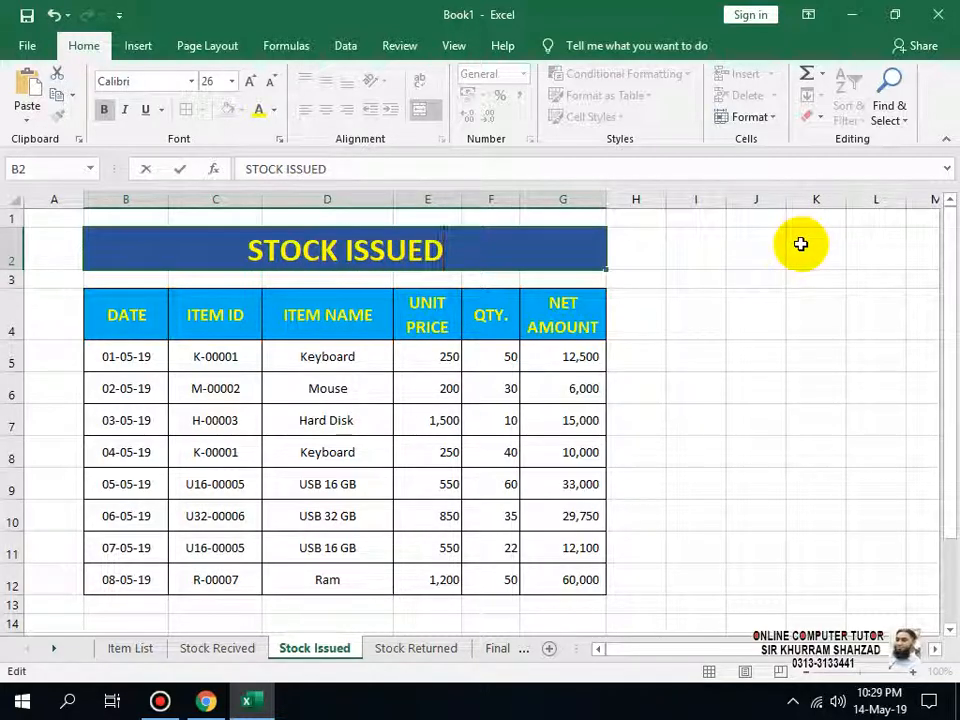
{"action": "key", "text": "Return"}
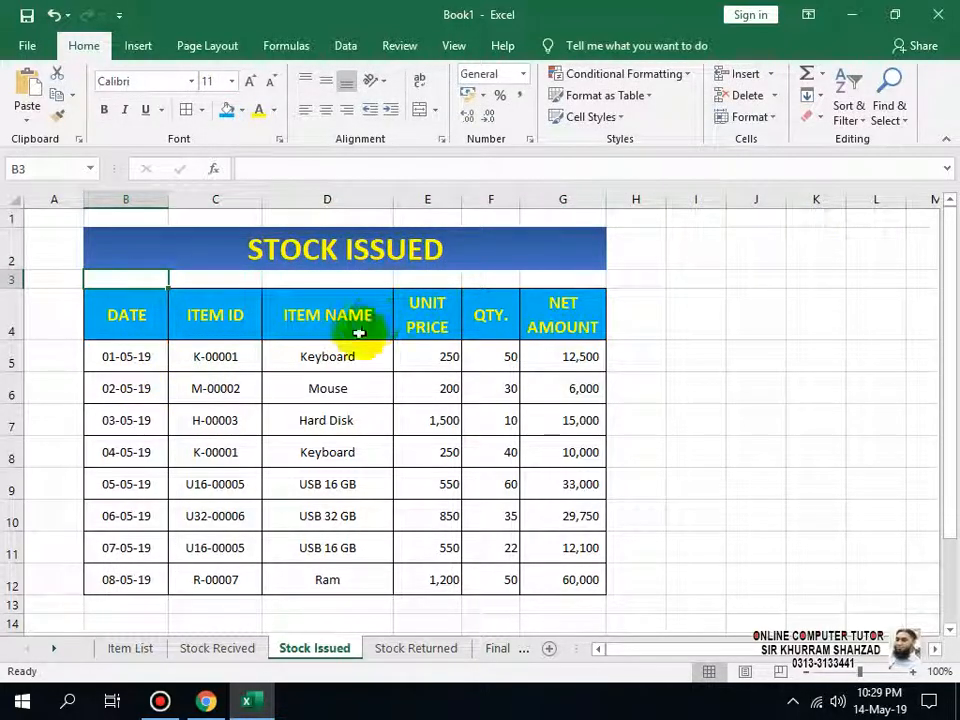
Set the first date in B5 to 04-05-2019 and fill the daily date series down to B12.
{"action": "left_click", "coordinate": [134, 359]}
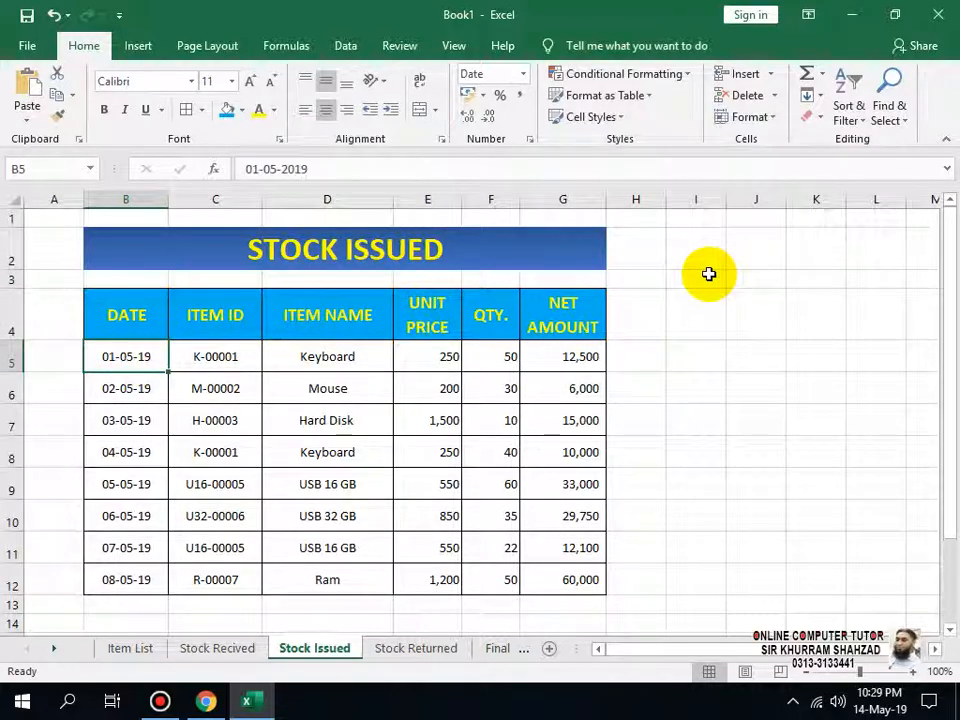
{"action": "type", "text": "0"}
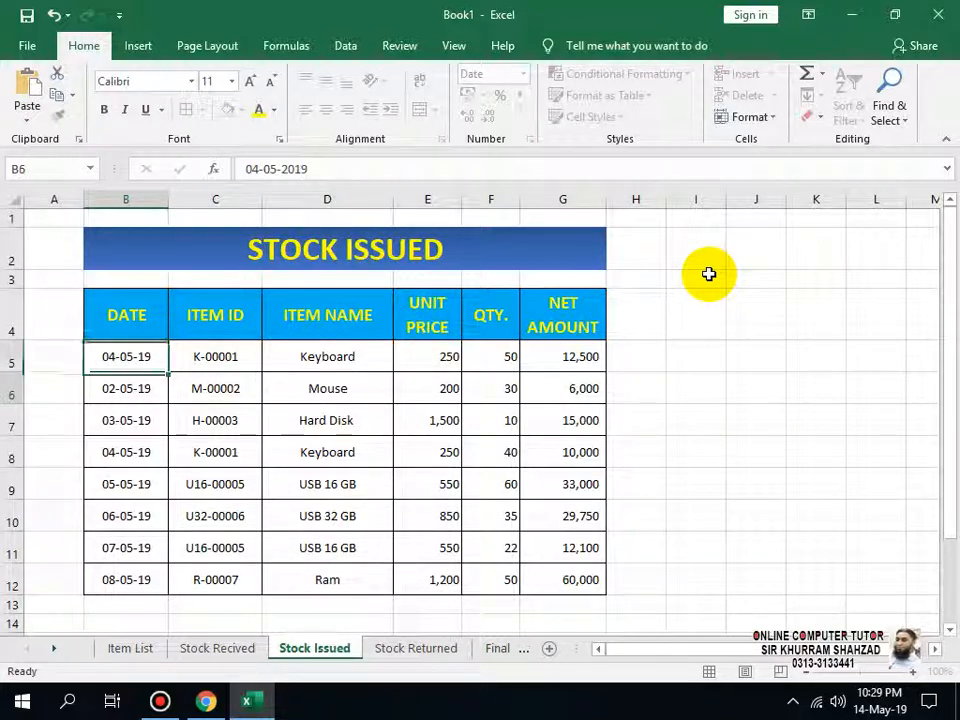
{"action": "key", "text": "Return"}
{"action": "left_click", "coordinate": [129, 364]}
{"action": "left_click_drag", "start_coordinate": [168, 374], "coordinate": [176, 592]}
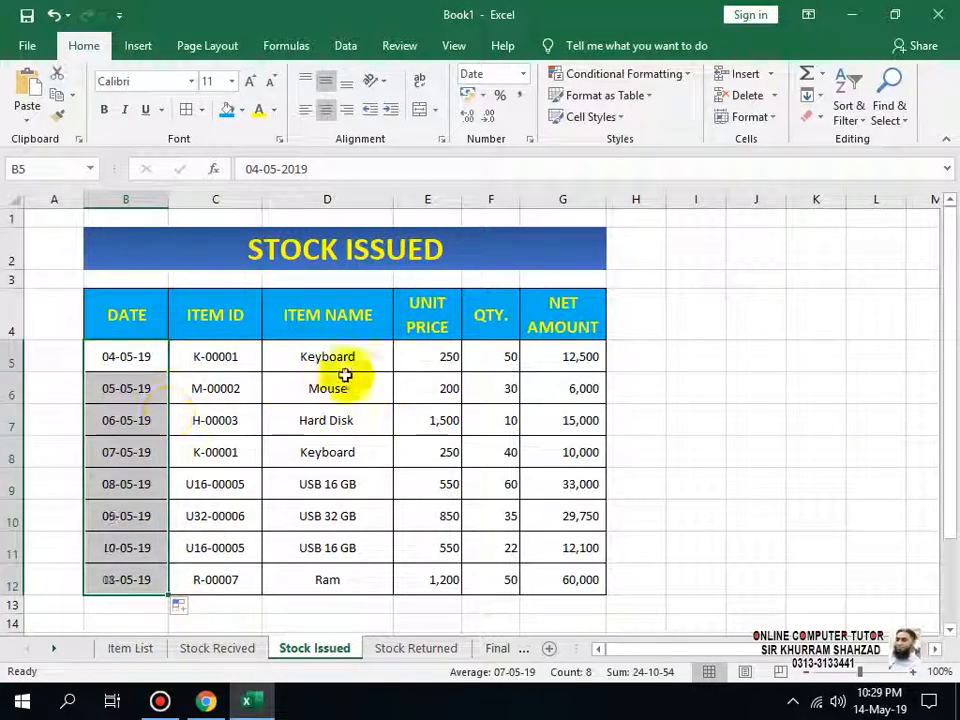
Set the issued quantity of the first Keyboard entry in F5 to 40.
{"action": "left_click", "coordinate": [320, 362]}
{"action": "key", "text": "Right"}
{"action": "key", "text": "Right"}
{"action": "key", "text": "Left"}
{"action": "key", "text": "ctrl+c"}
{"action": "key", "text": "Escape"}
{"action": "key", "text": "Right"}
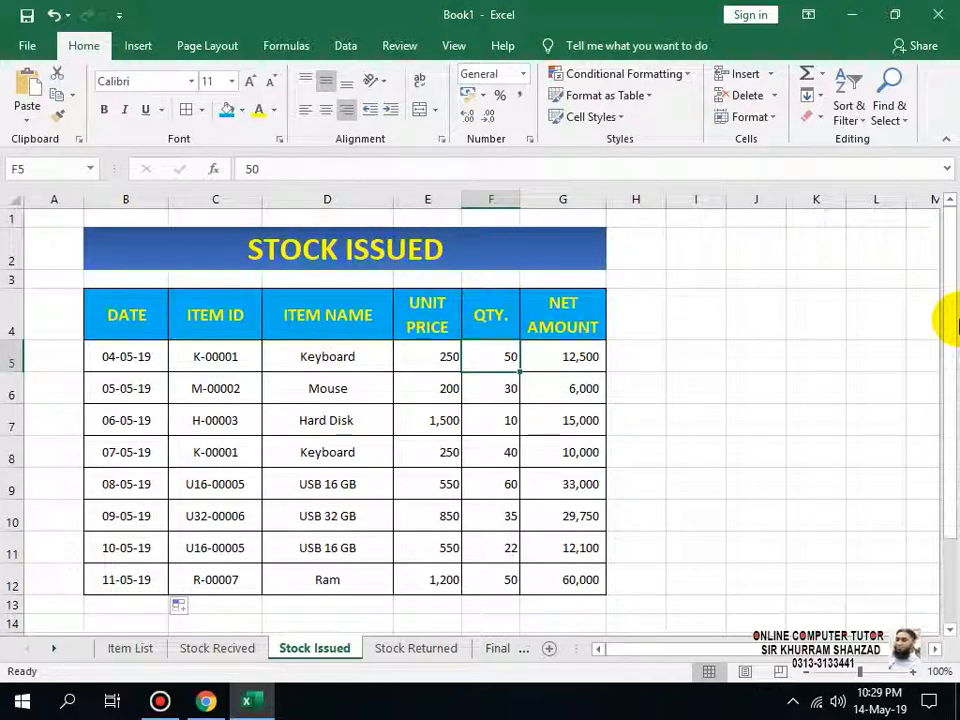
{"action": "type", "text": "40"}
{"action": "key", "text": "Tab"}
Set the issued quantities in F6 to F8 to 10 for Mouse, 5 for Hard Disk and 15 for Keyboard.
{"action": "key", "text": "Left"}
{"action": "key", "text": "Left"}
{"action": "key", "text": "Down"}
{"action": "key", "text": "Down"}
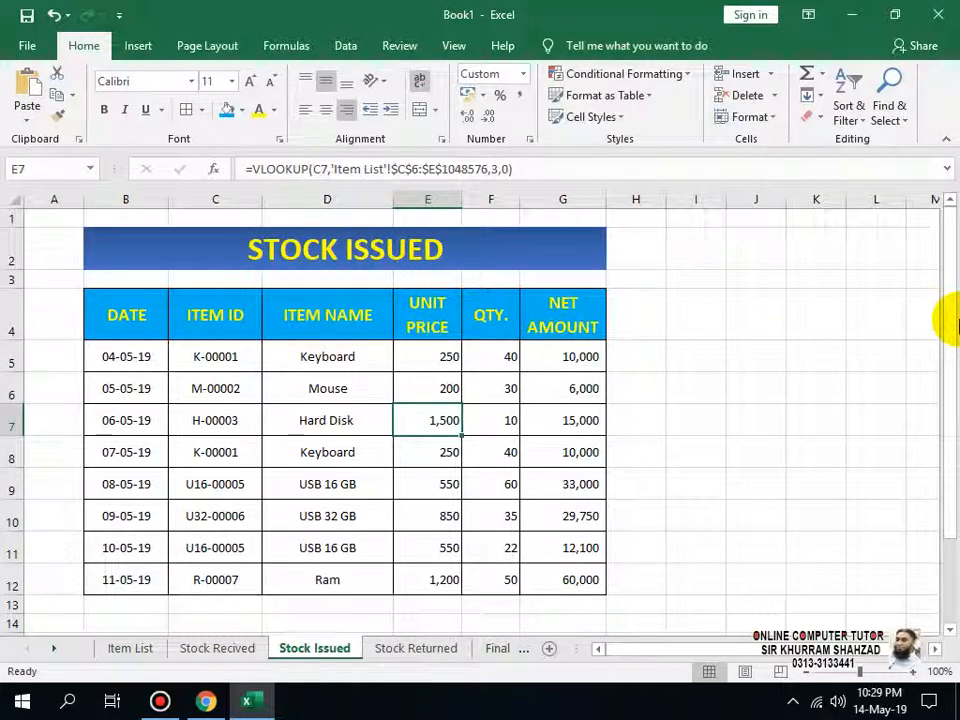
{"action": "key", "text": "Right"}
{"action": "key", "text": "Up"}
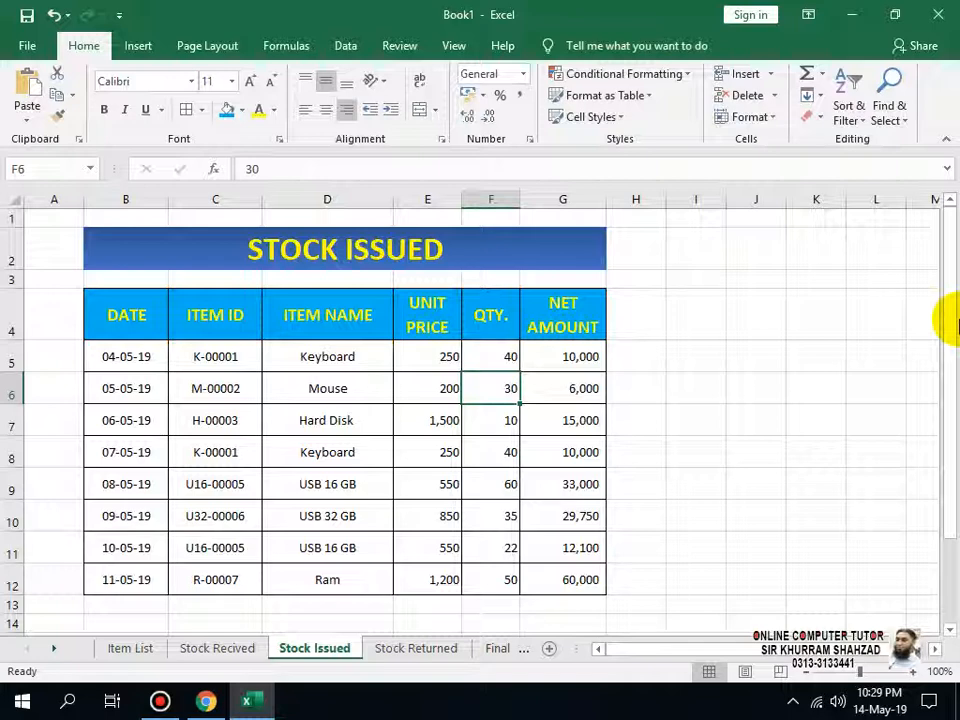
{"action": "type", "text": "10"}
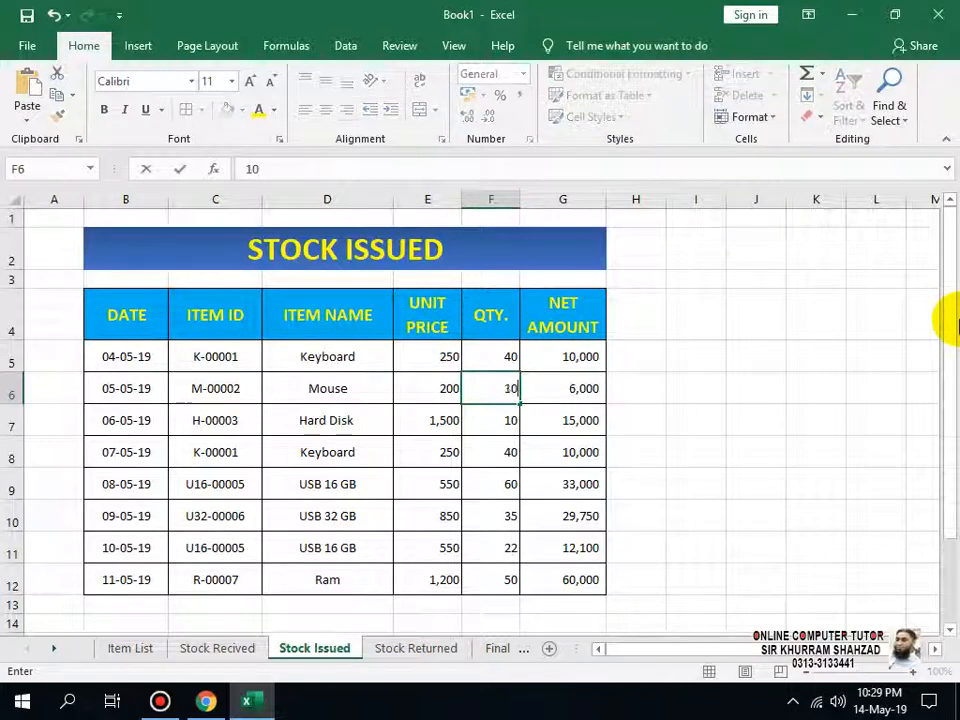
{"action": "key", "text": "Return"}
{"action": "type", "text": "5"}
{"action": "key", "text": "Return"}
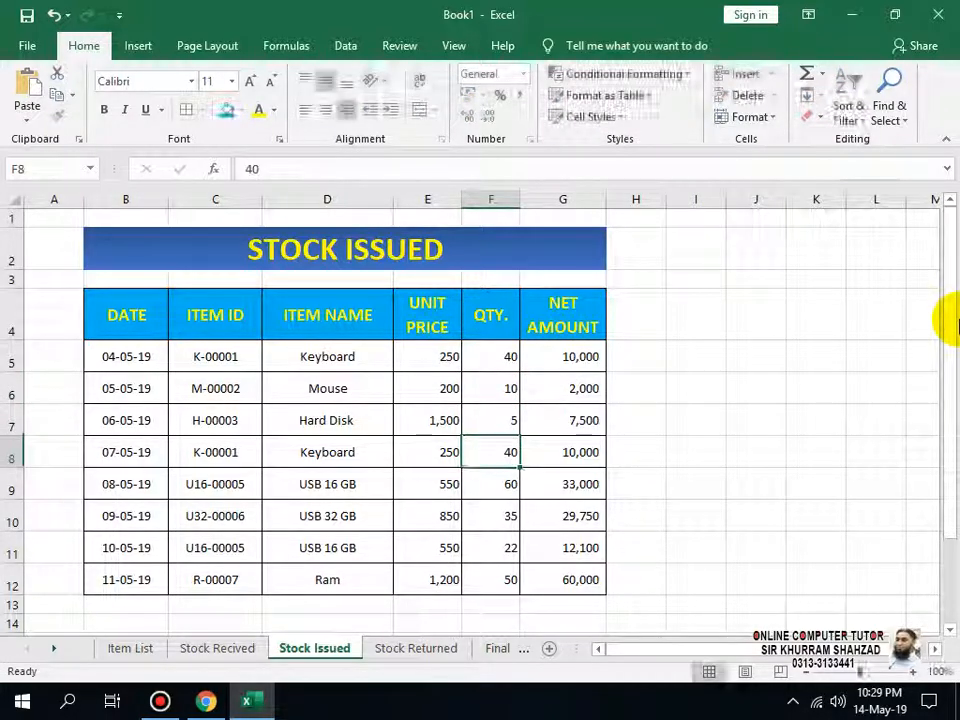
{"action": "type", "text": "15"}
{"action": "key", "text": "Return"}
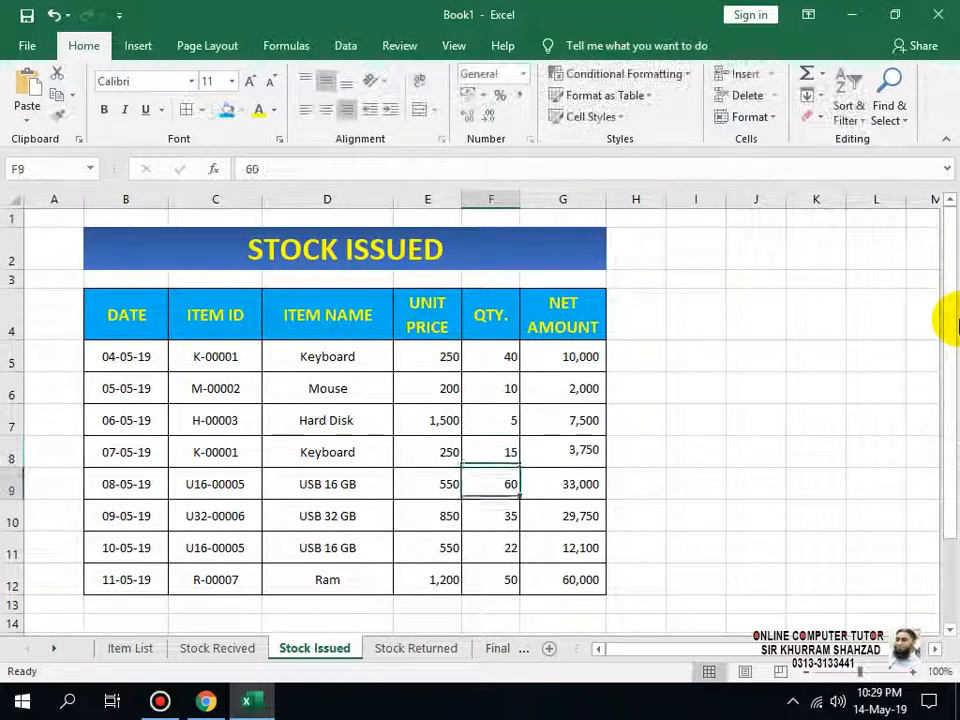
Set the remaining issued quantities in F9 to F12 to 23, 24, 10 and 15.
{"action": "type", "text": "23"}
{"action": "key", "text": "Return"}
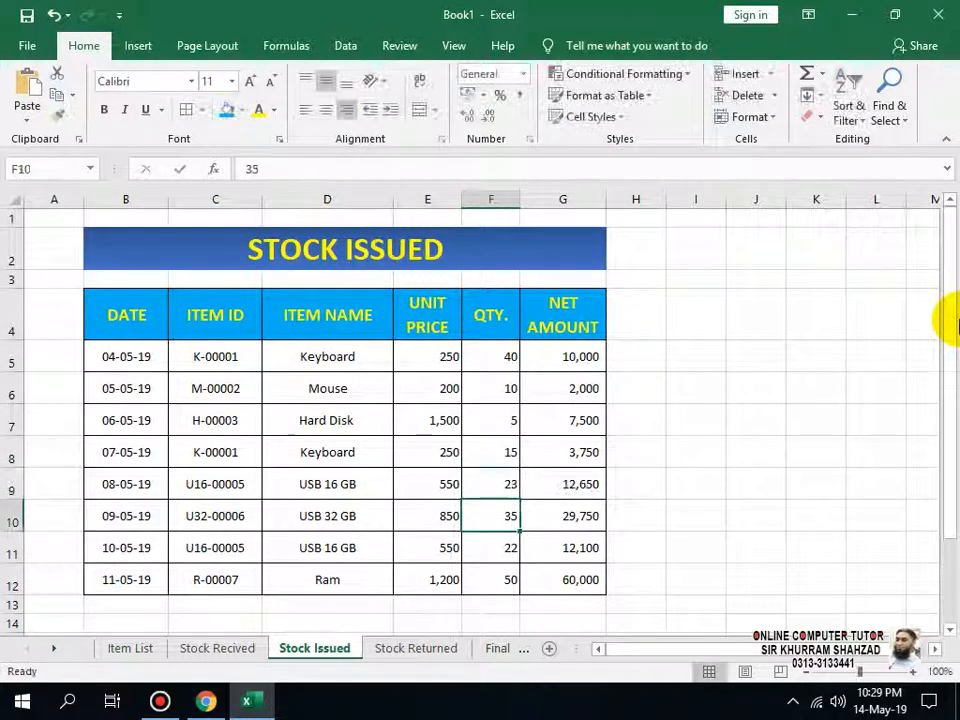
{"action": "type", "text": "24"}
{"action": "key", "text": "Return"}
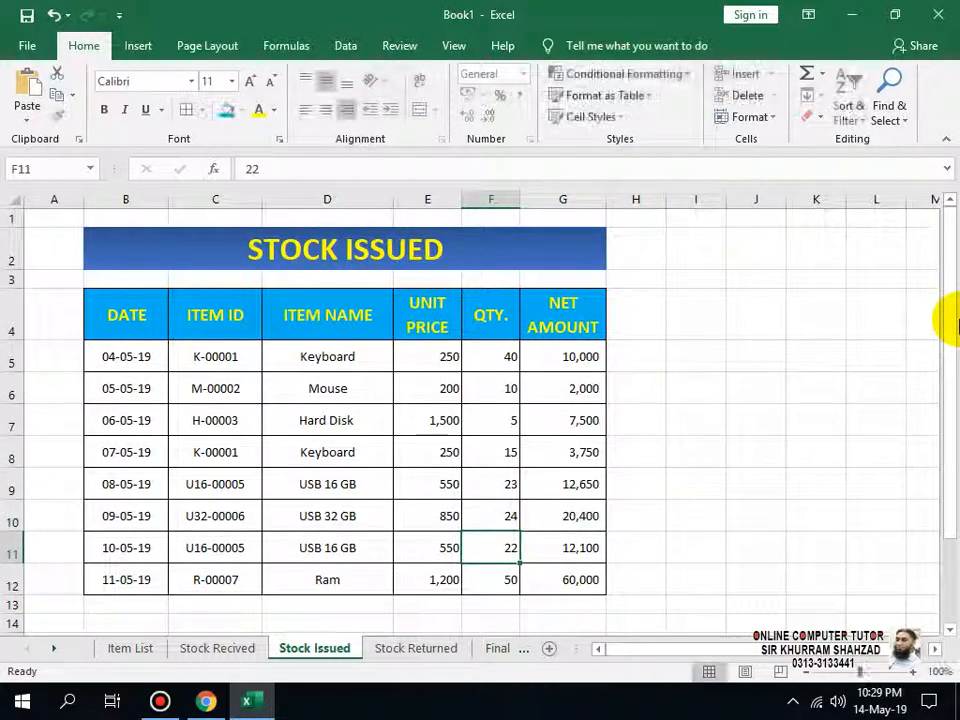
{"action": "type", "text": "10"}
{"action": "key", "text": "Return"}
{"action": "type", "text": "15"}
{"action": "key", "text": "Return"}
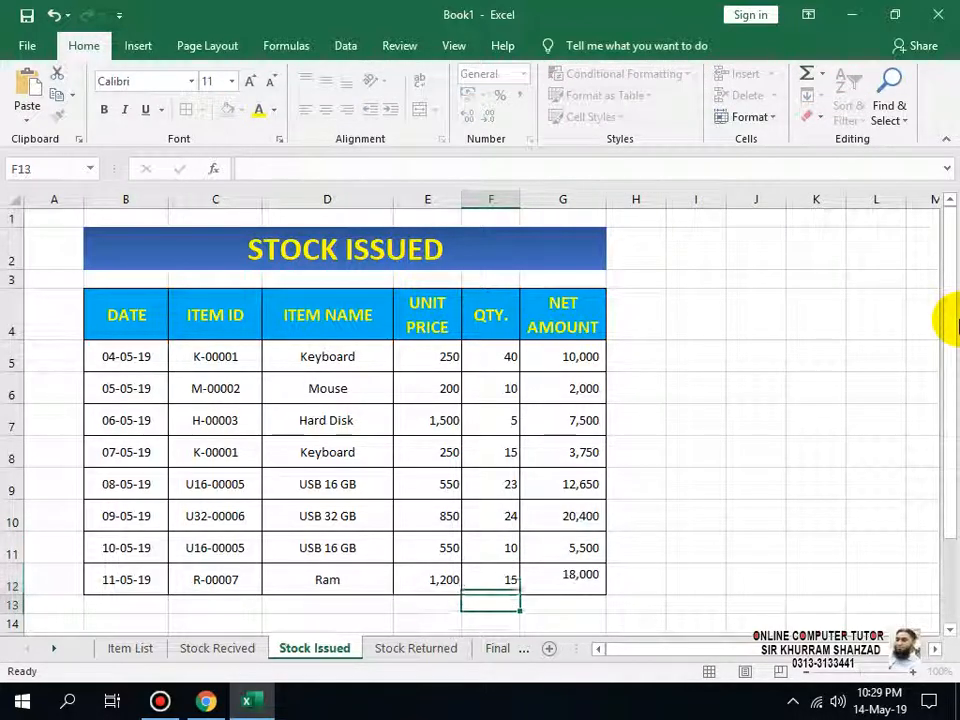
{"action": "mouse_move", "coordinate": [532, 8]}
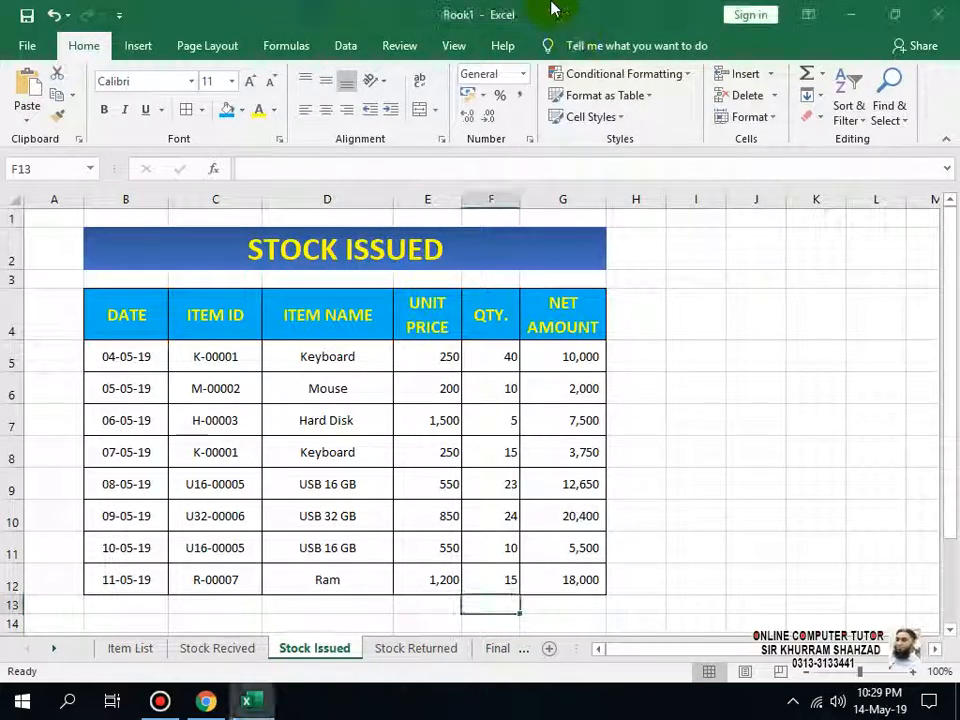
{"action": "left_click", "coordinate": [562, 12]}
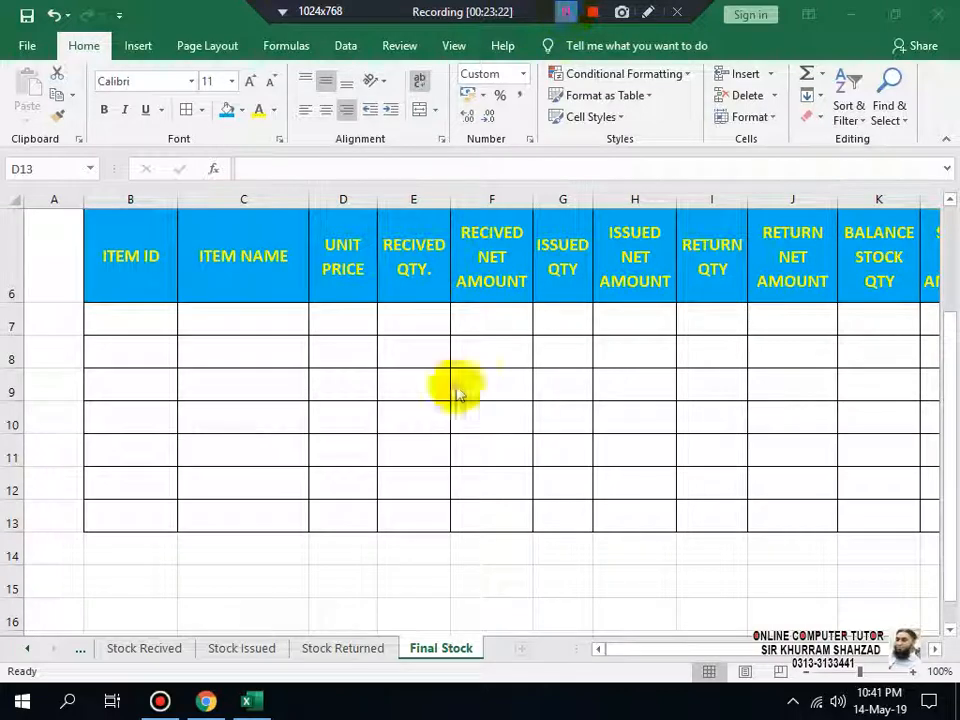
Restore the cleared item IDs, names and unit prices in B7:D13 of the Final Stock sheet and select received quantity cell E7.
{"action": "left_click_drag", "start_coordinate": [343, 515], "coordinate": [178, 305]}
{"action": "left_click", "coordinate": [143, 326]}
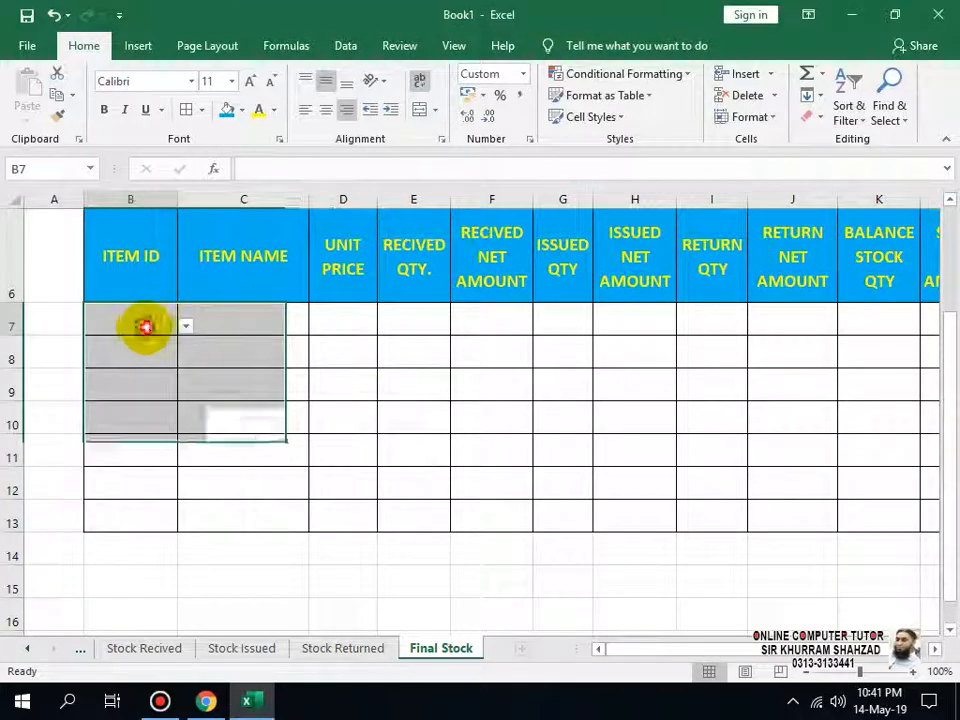
{"action": "left_click", "coordinate": [188, 327]}
{"action": "left_click", "coordinate": [156, 343]}
{"action": "left_click", "coordinate": [223, 332]}
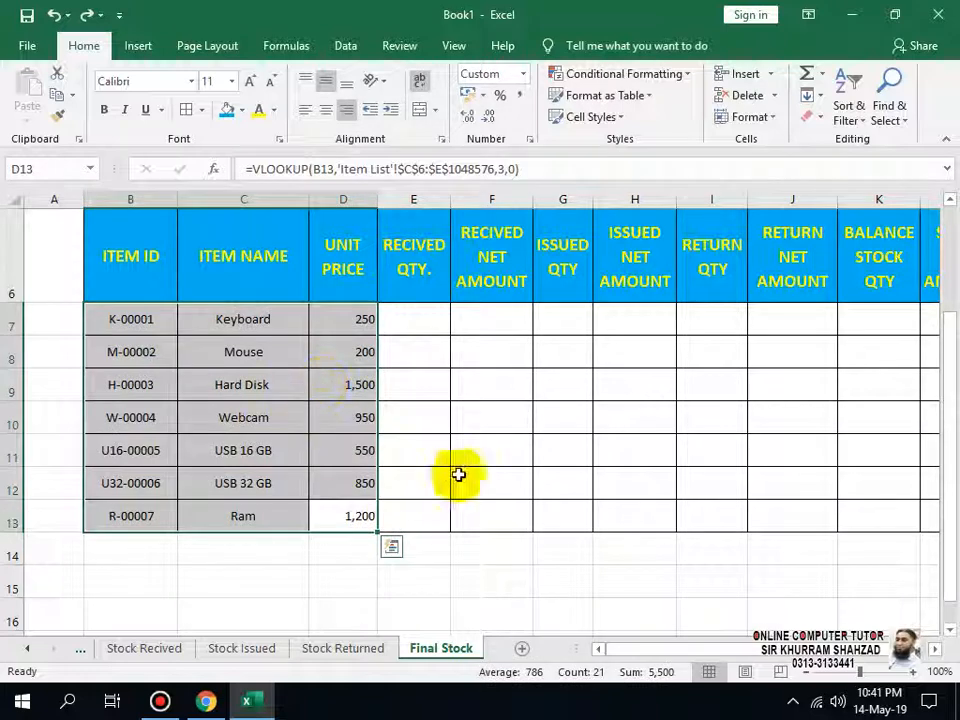
{"action": "left_click", "coordinate": [459, 476]}
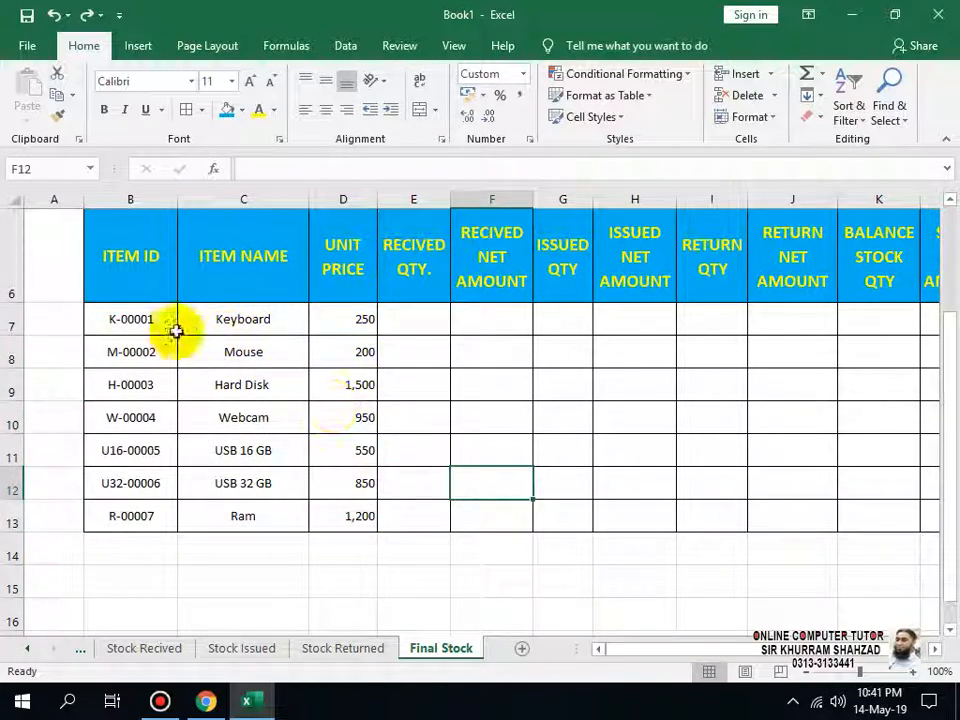
{"action": "left_click", "coordinate": [145, 352]}
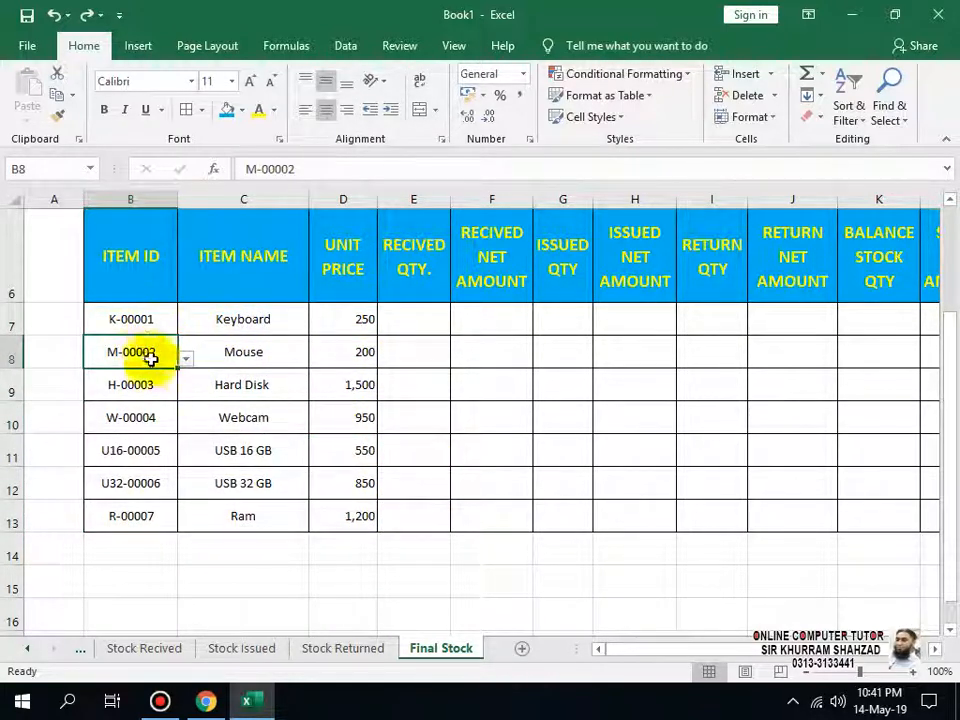
{"action": "left_click", "coordinate": [408, 325]}
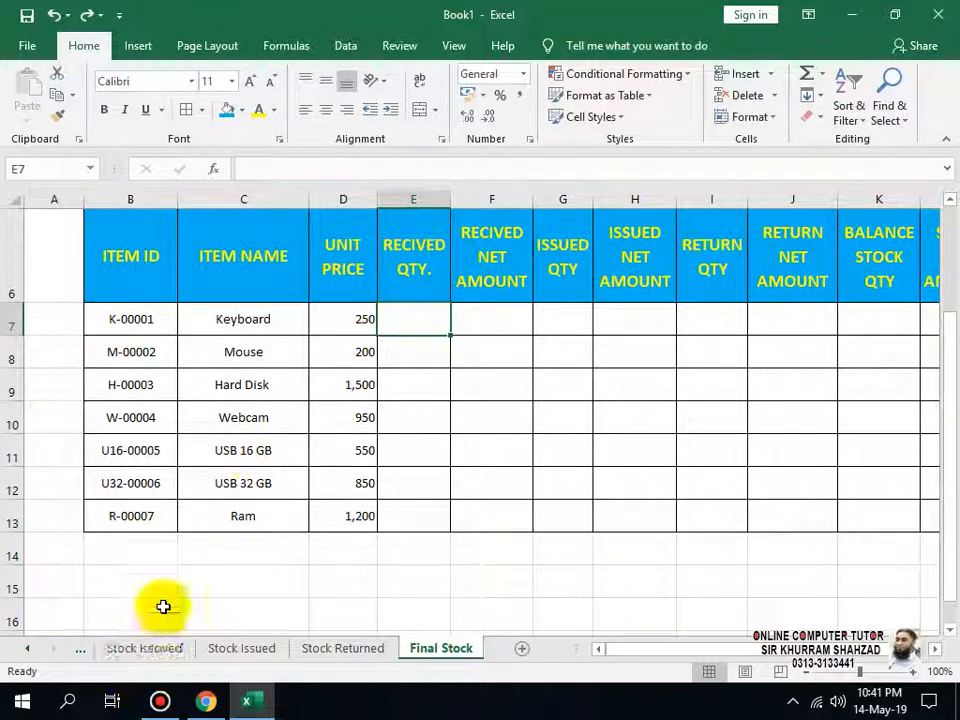
Begin a SUMIF formula in E7 with the absolute range $D$5:$D$1048576 of the Stock Recived sheet and Final Stock C7 as criterion.
{"action": "type", "text": "="}
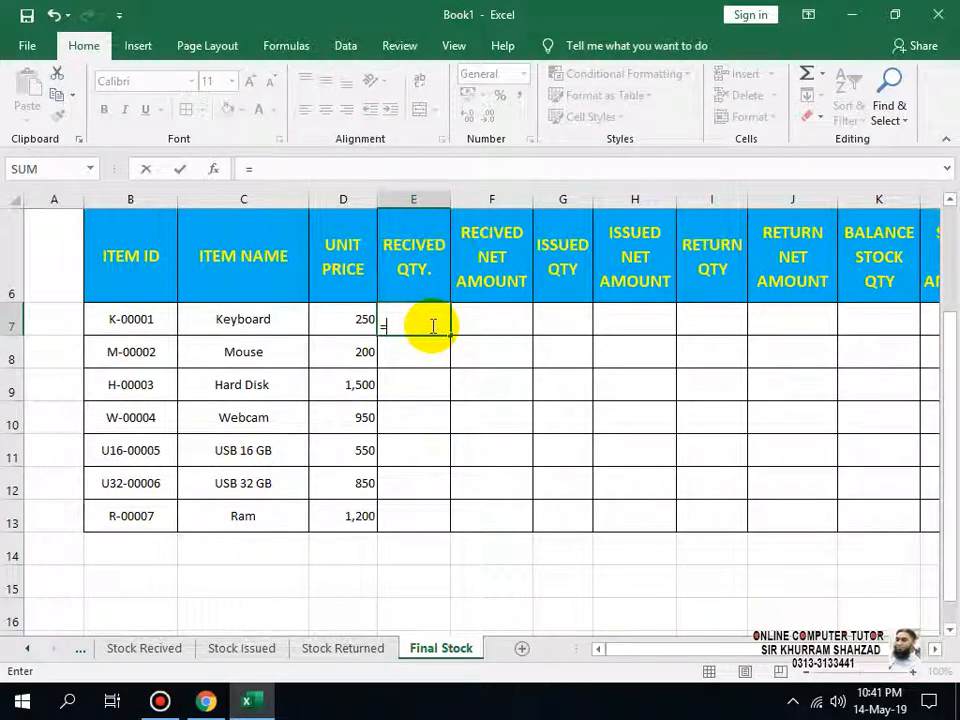
{"action": "type", "text": "SUMIF("}
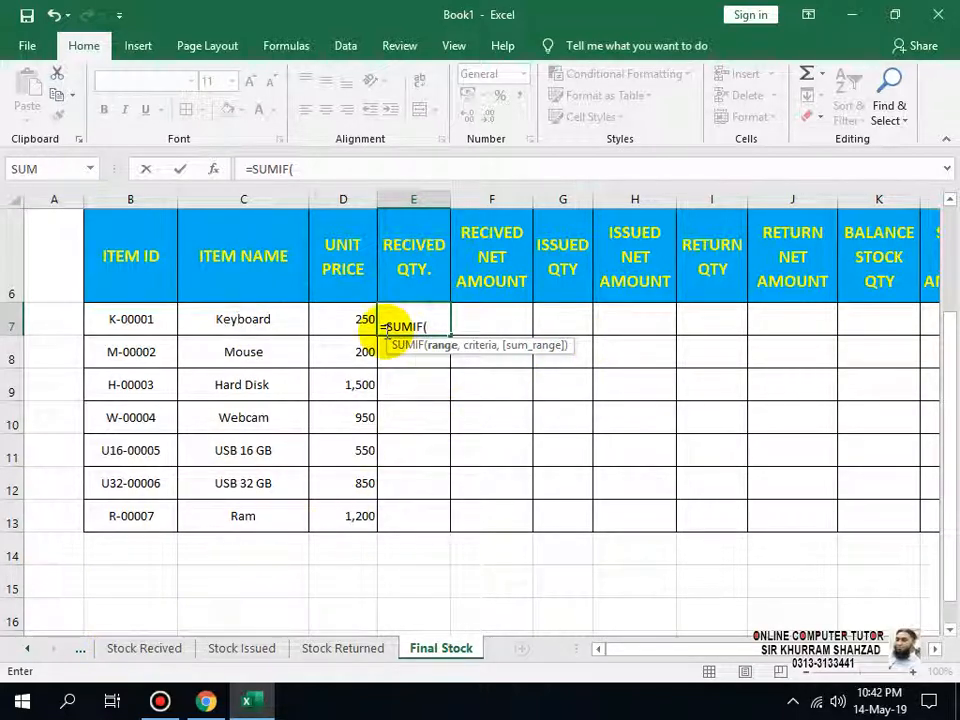
{"action": "left_click", "coordinate": [175, 650]}
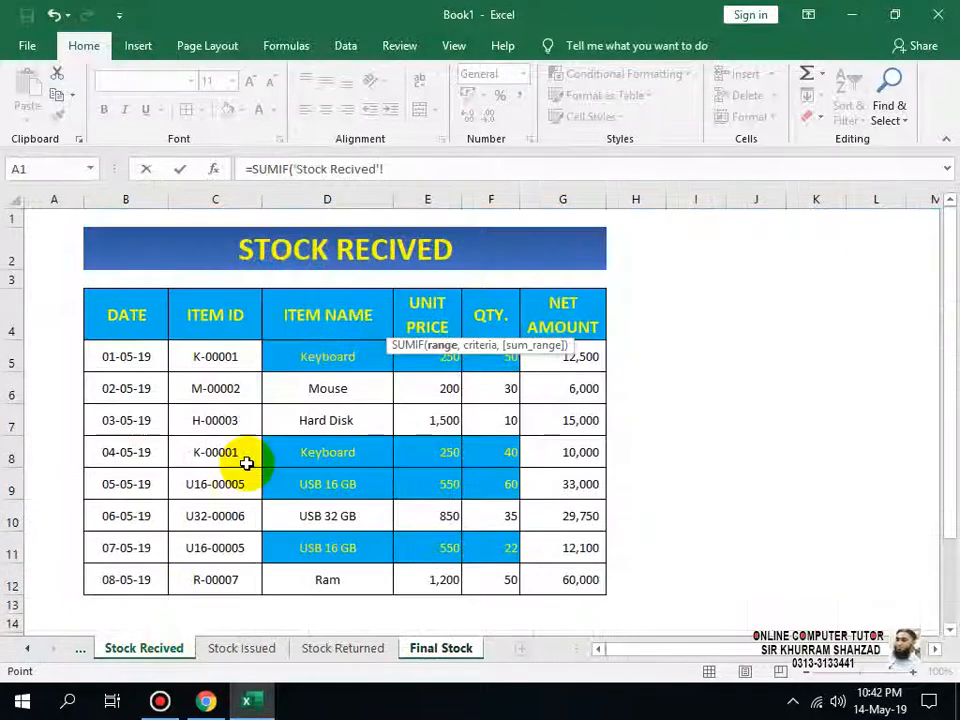
{"action": "left_click", "coordinate": [308, 354]}
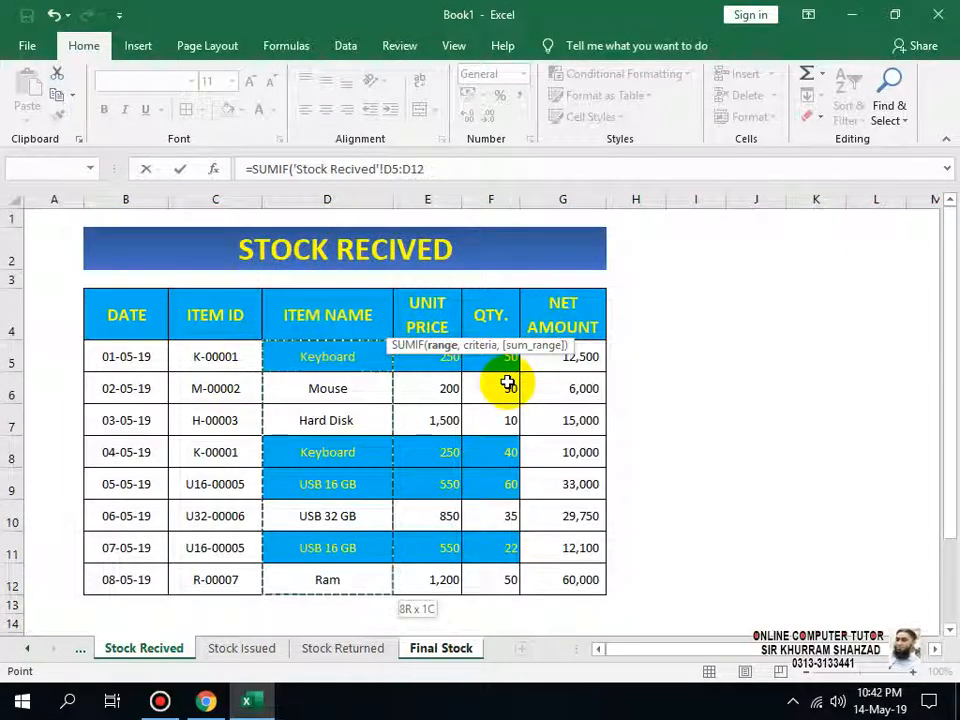
{"action": "key", "text": "ctrl+shift+Down"}
{"action": "left_click_drag", "start_coordinate": [467, 170], "coordinate": [384, 169]}
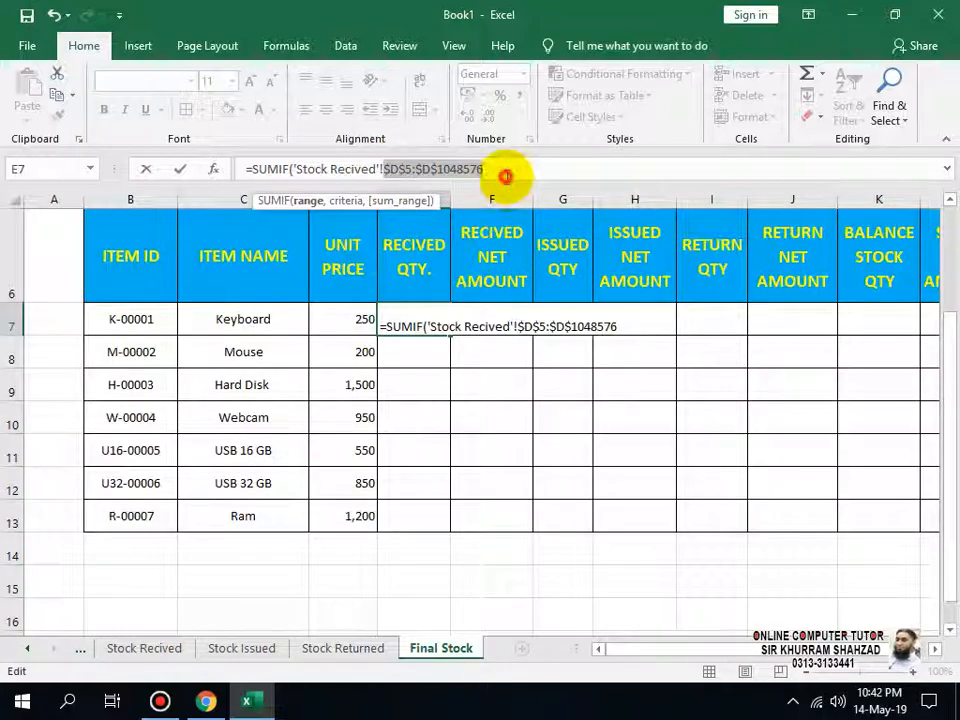
{"action": "left_click", "coordinate": [501, 174]}
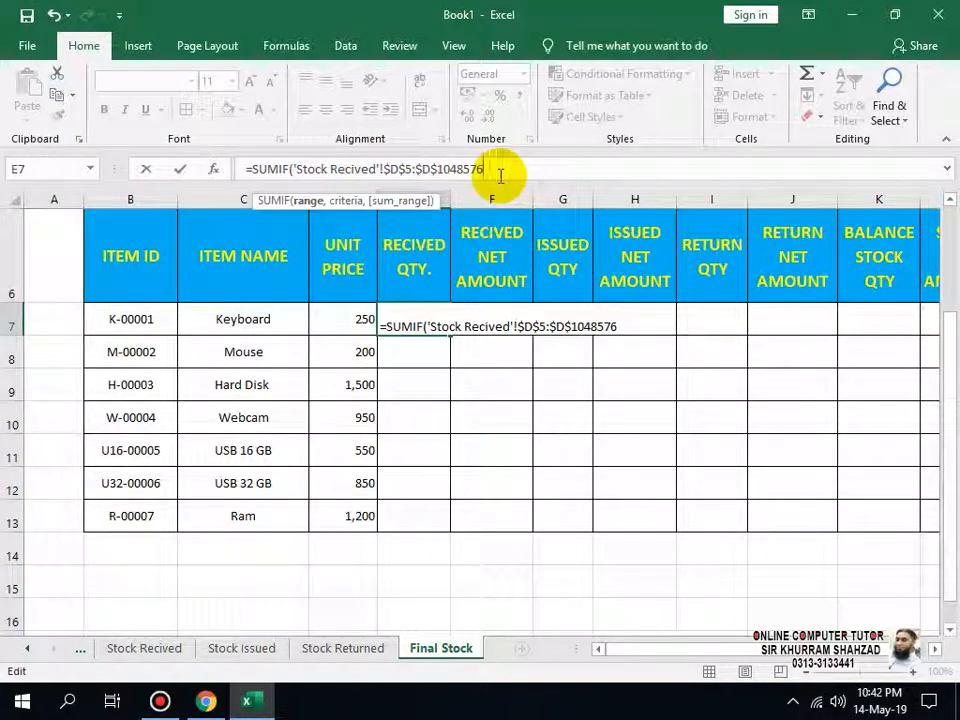
{"action": "type", "text": ","}
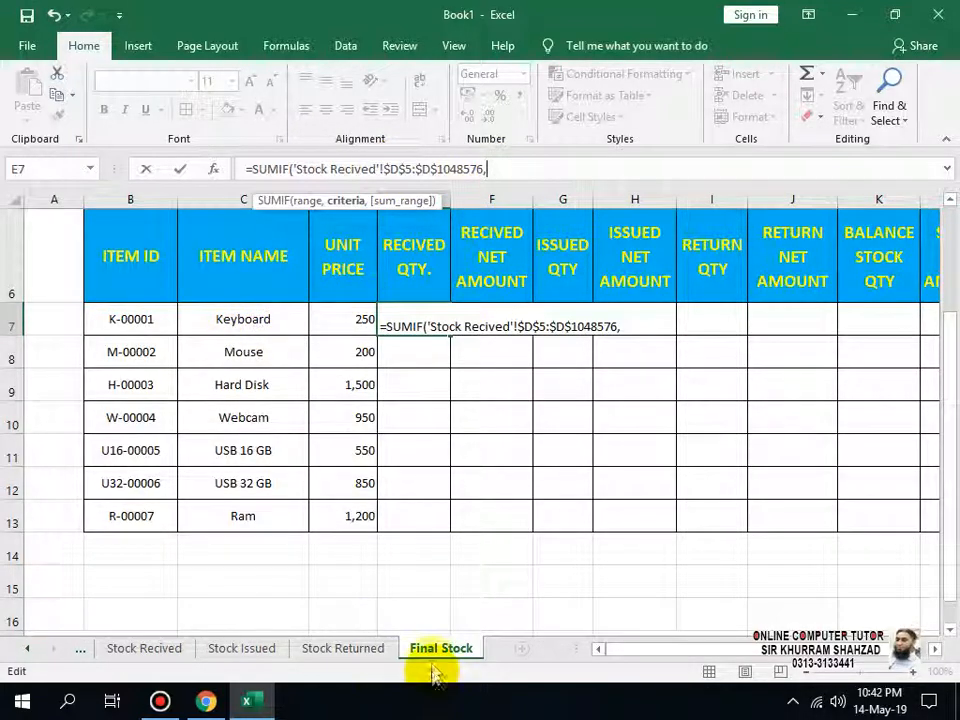
{"action": "left_click", "coordinate": [250, 316]}
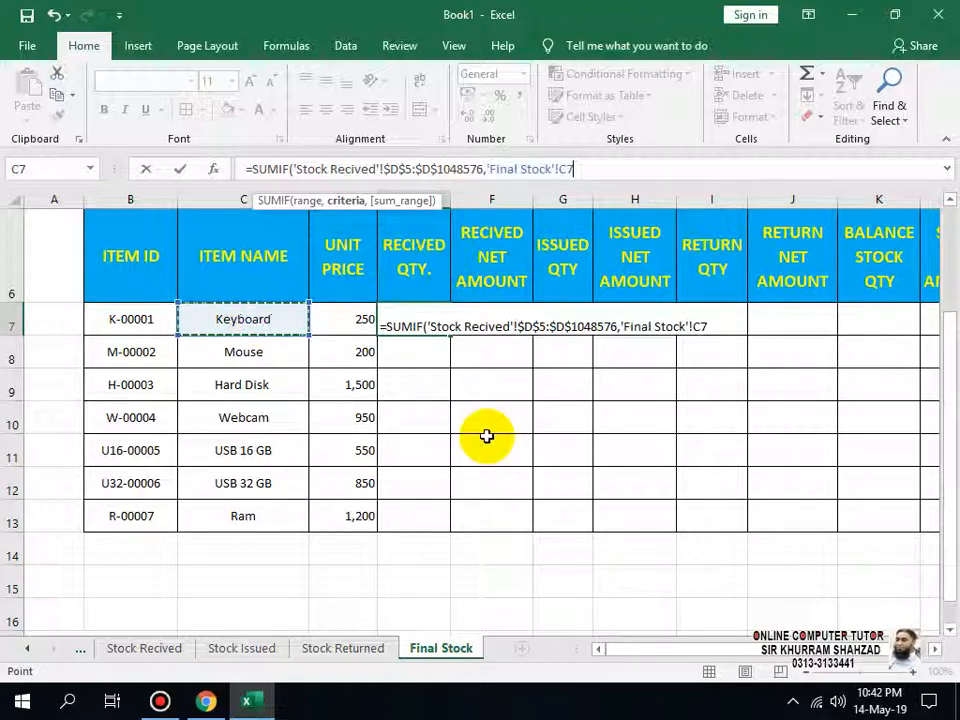
{"action": "type", "text": ","}
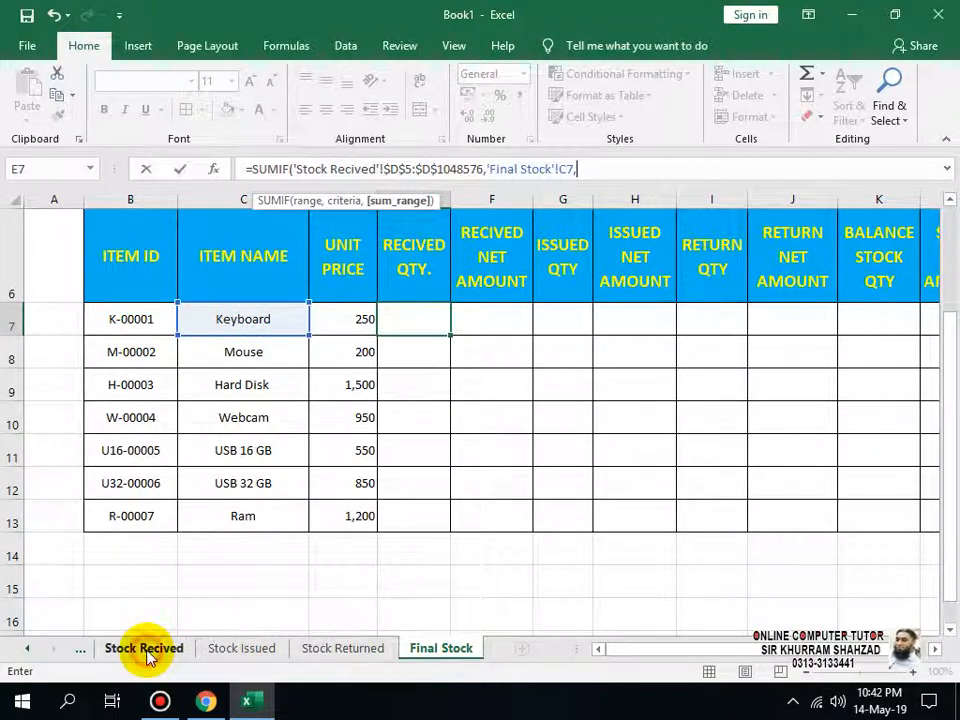
Add the Stock Recived quantity column as the formula's sum range, made absolute as $F$5:$F$1048576.
{"action": "left_click", "coordinate": [145, 650]}
{"action": "key", "text": "ctrl+Home"}
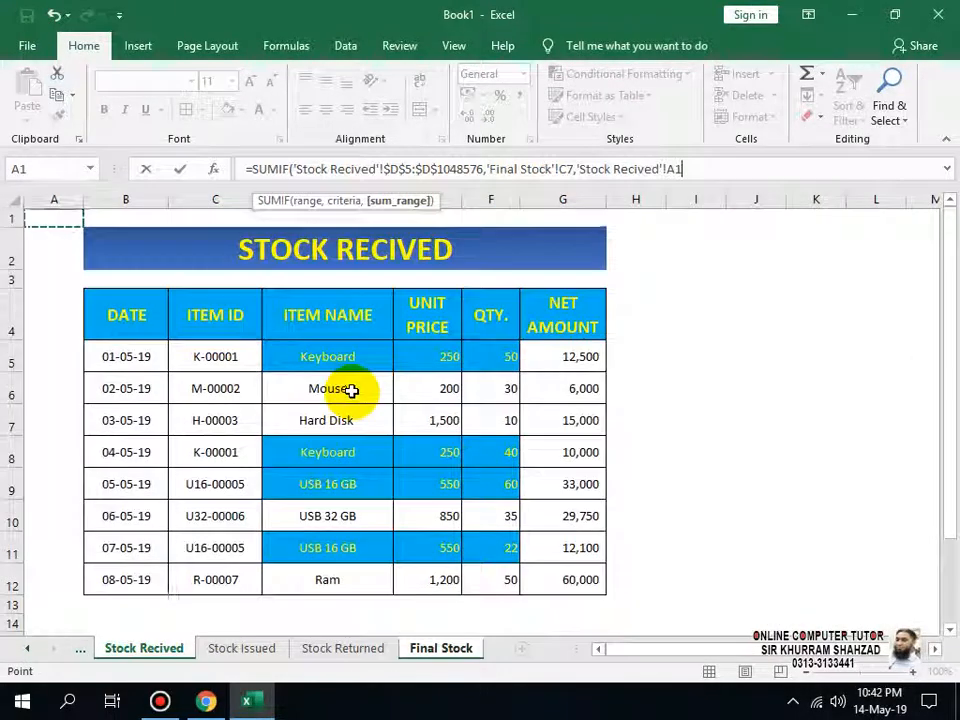
{"action": "key", "text": "Right"}
{"action": "key", "text": "Right"}
{"action": "key", "text": "Down"}
{"action": "key", "text": "Down"}
{"action": "key", "text": "Left"}
{"action": "key", "text": "shift+Down"}
{"action": "key", "text": "ctrl+shift+Down"}
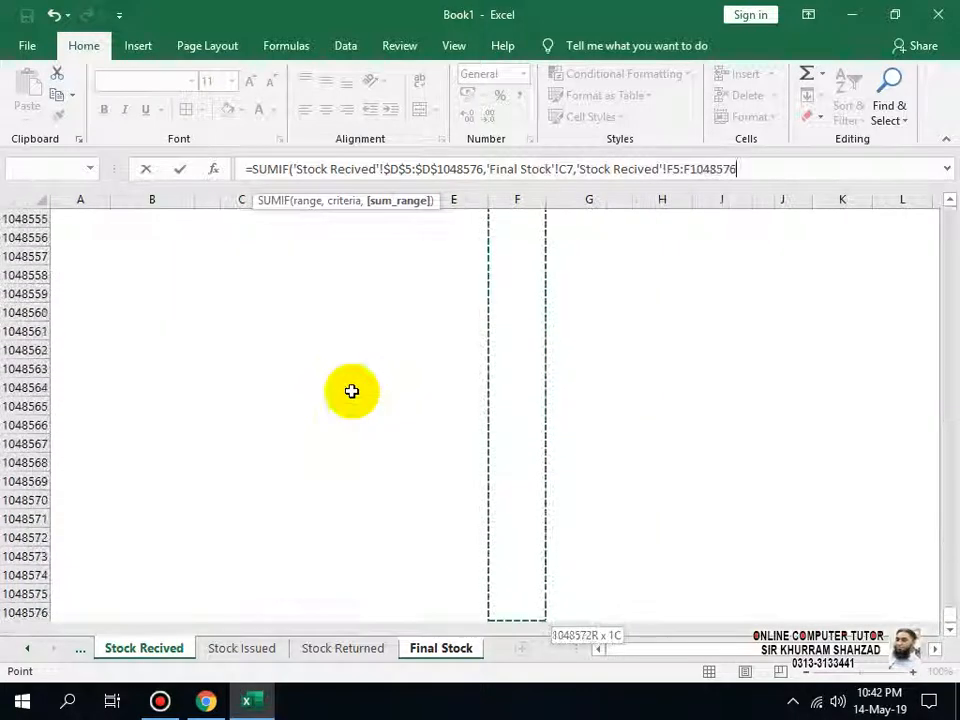
{"action": "left_click_drag", "start_coordinate": [745, 170], "coordinate": [665, 171]}
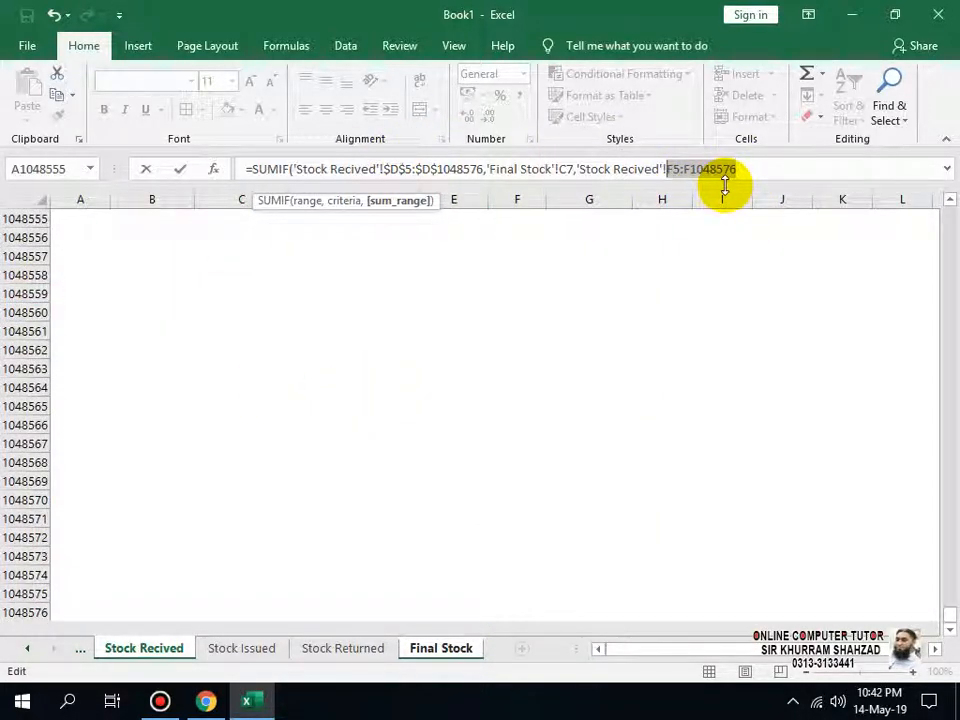
{"action": "key", "text": "F4"}
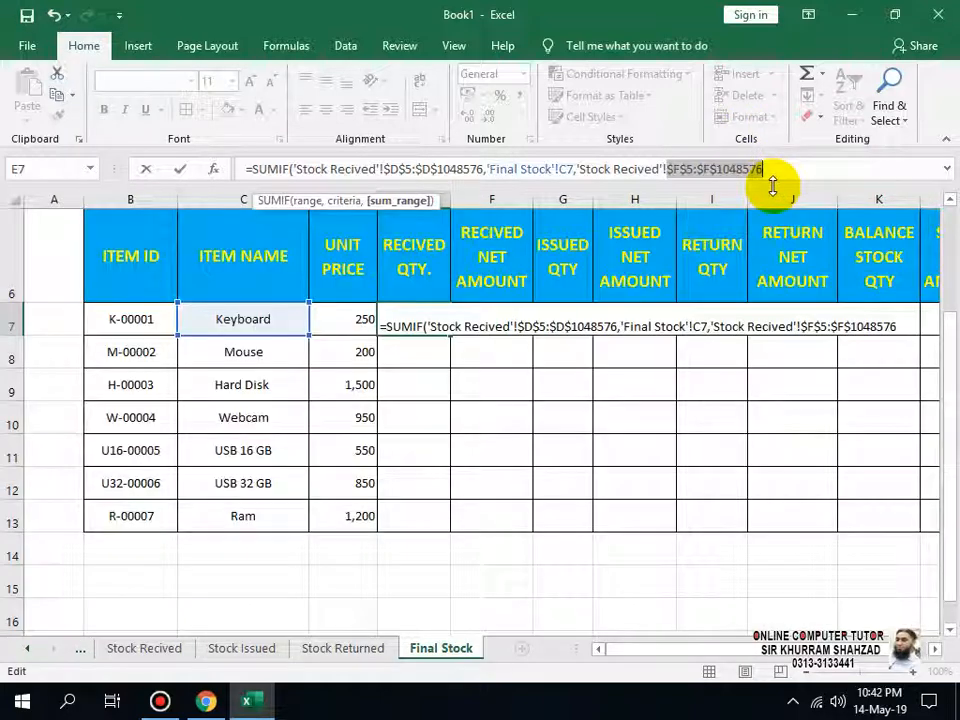
{"action": "left_click", "coordinate": [789, 163]}
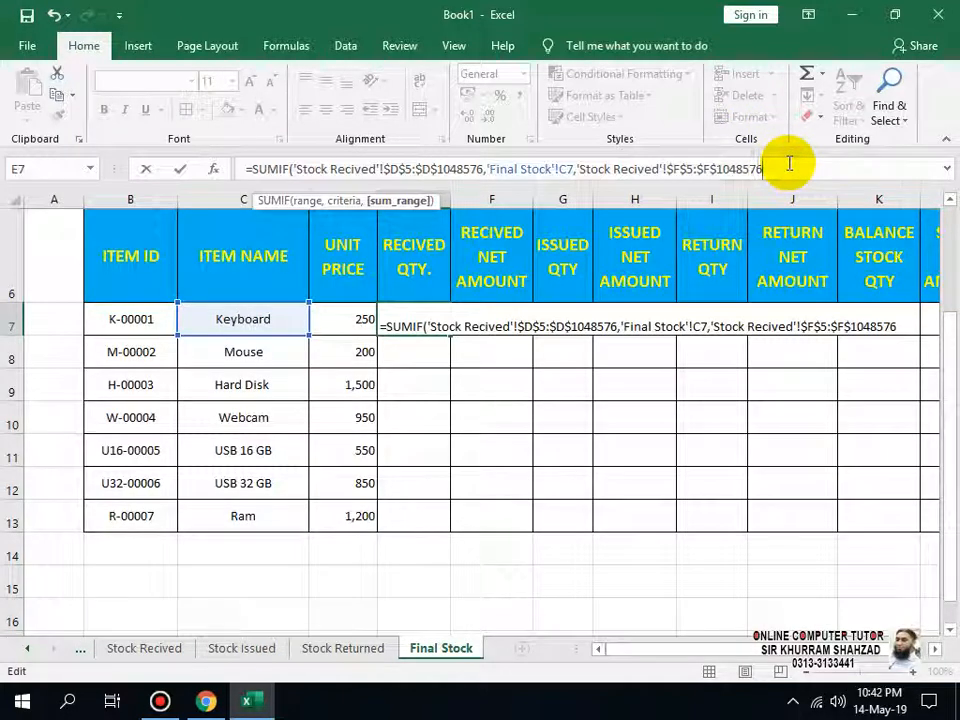
Complete the SUMIF formula in E7 and fill it down to E13 for all items.
{"action": "key", "text": "Return"}
{"action": "left_click", "coordinate": [448, 329]}
{"action": "left_click_drag", "start_coordinate": [448, 329], "coordinate": [401, 538]}
Review the item names and entries in the Stock Recived table and the empty rows below it.
{"action": "left_click", "coordinate": [139, 650]}
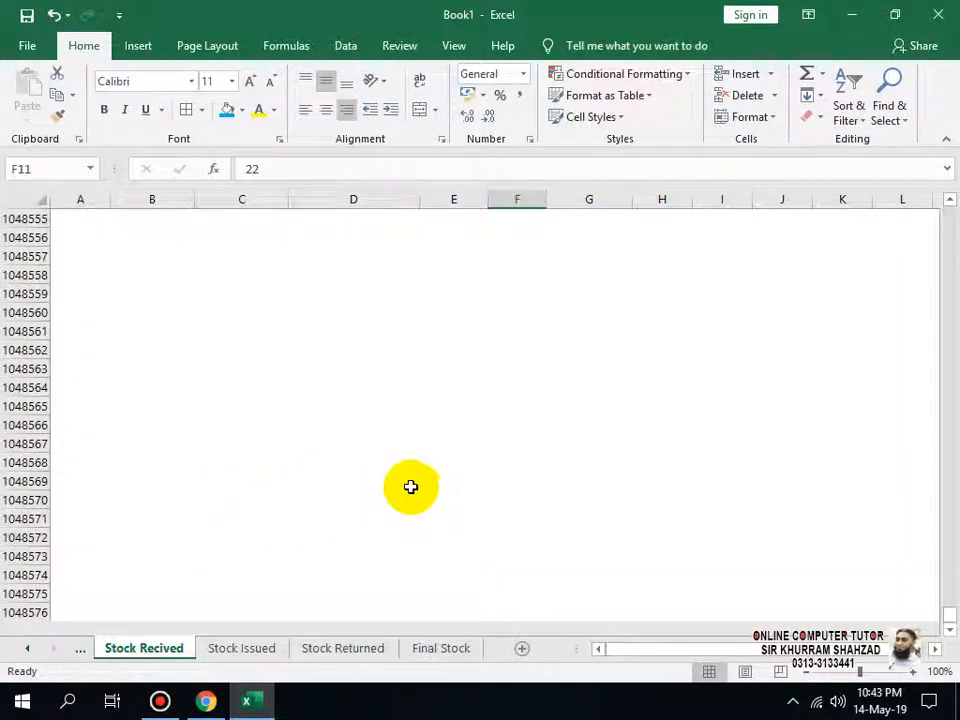
{"action": "key", "text": "ctrl+Up"}
{"action": "scroll", "coordinate": [409, 487], "scroll_direction": "up", "scroll_amount": 1}
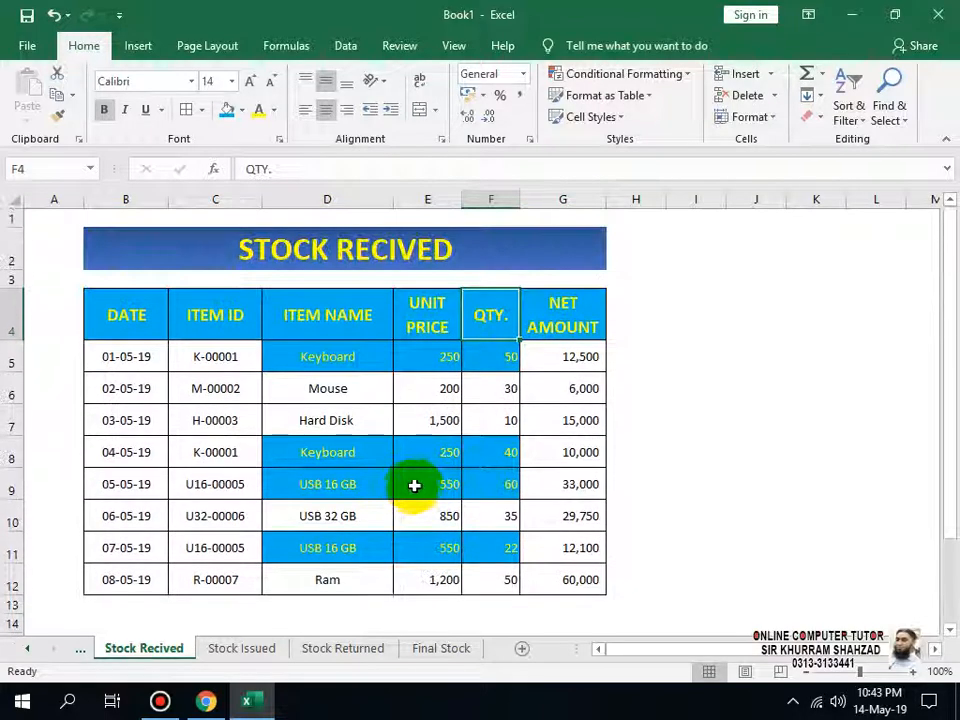
{"action": "scroll", "coordinate": [410, 420], "scroll_direction": "down", "scroll_amount": 1}
{"action": "left_click", "coordinate": [365, 320]}
{"action": "left_click", "coordinate": [372, 380]}
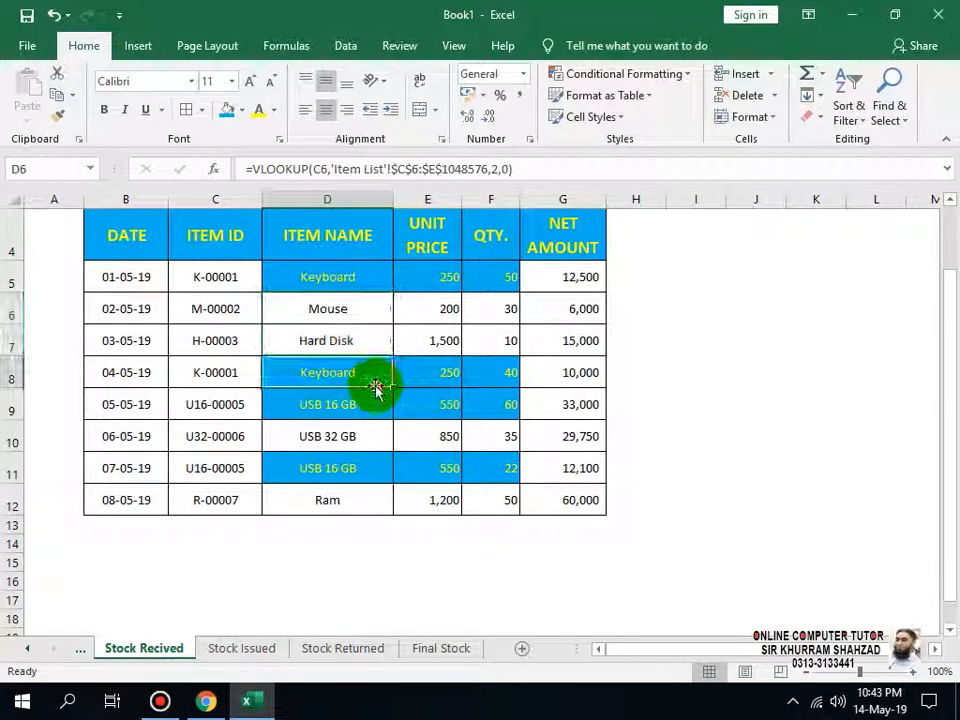
{"action": "left_click_drag", "start_coordinate": [118, 277], "coordinate": [533, 520]}
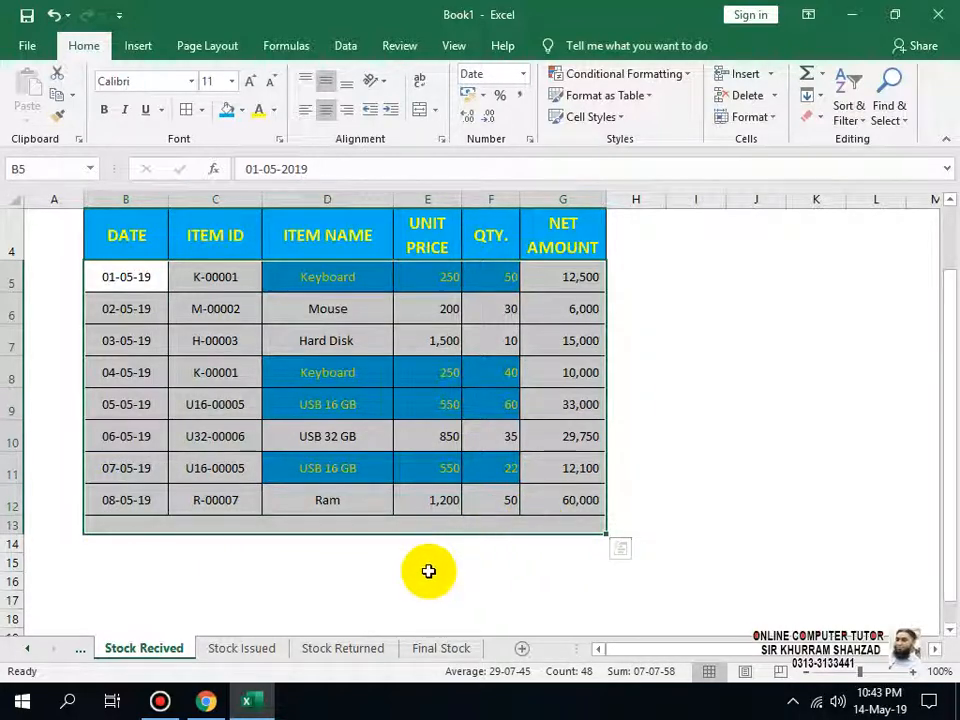
{"action": "left_click", "coordinate": [428, 566]}
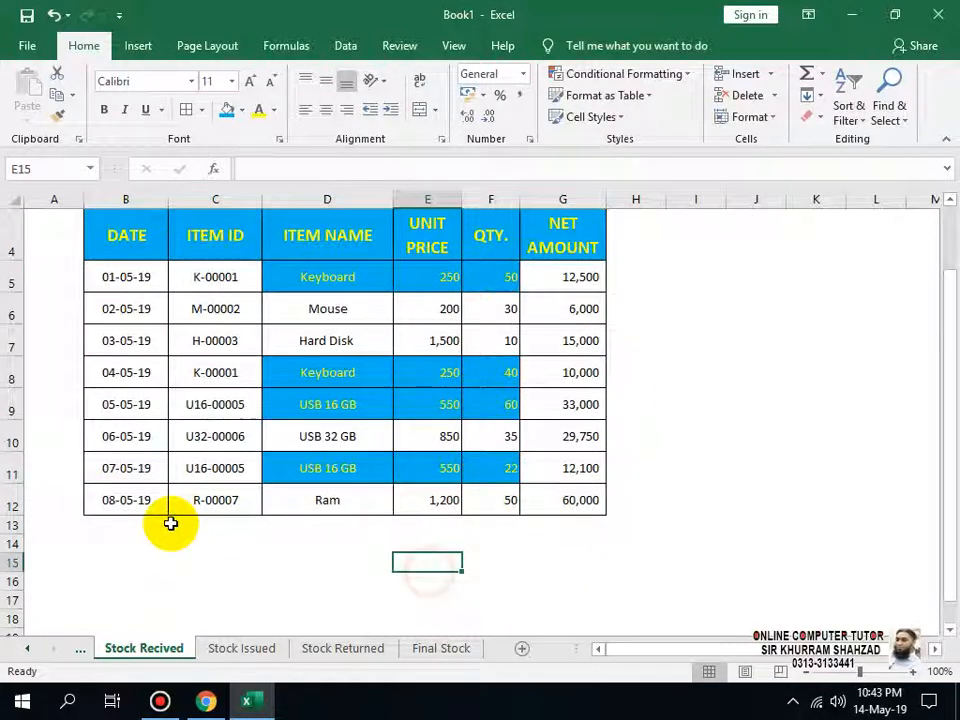
{"action": "left_click", "coordinate": [109, 529]}
{"action": "left_click", "coordinate": [107, 561]}
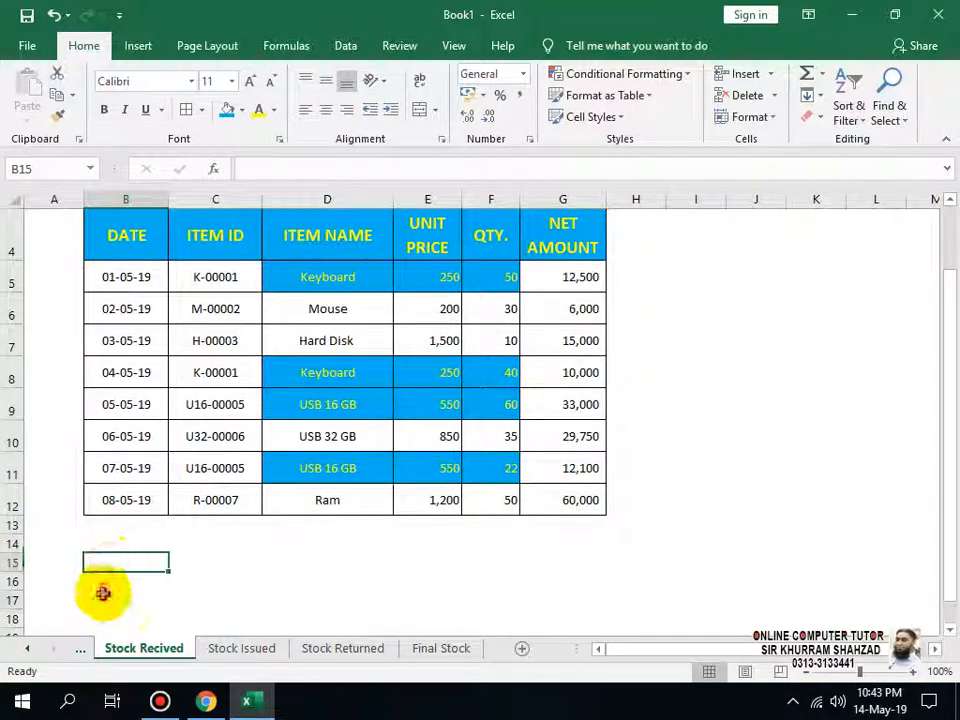
{"action": "left_click", "coordinate": [101, 594]}
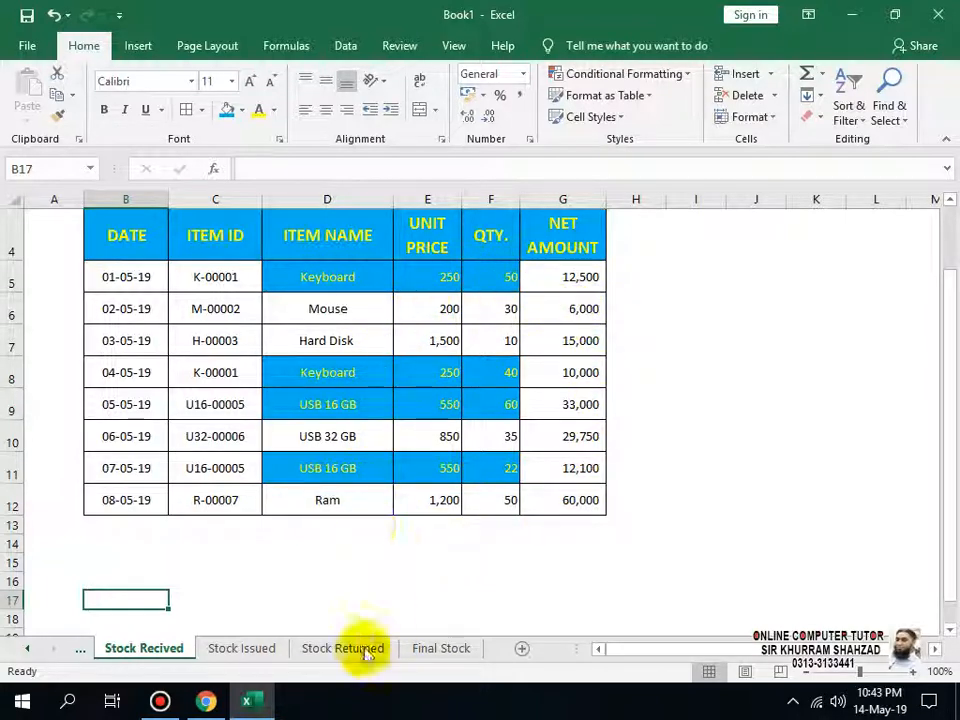
Calculate the received net amount in F7 of the Final Stock sheet as =D7*E7 and fill it down to F13.
{"action": "left_click", "coordinate": [417, 655]}
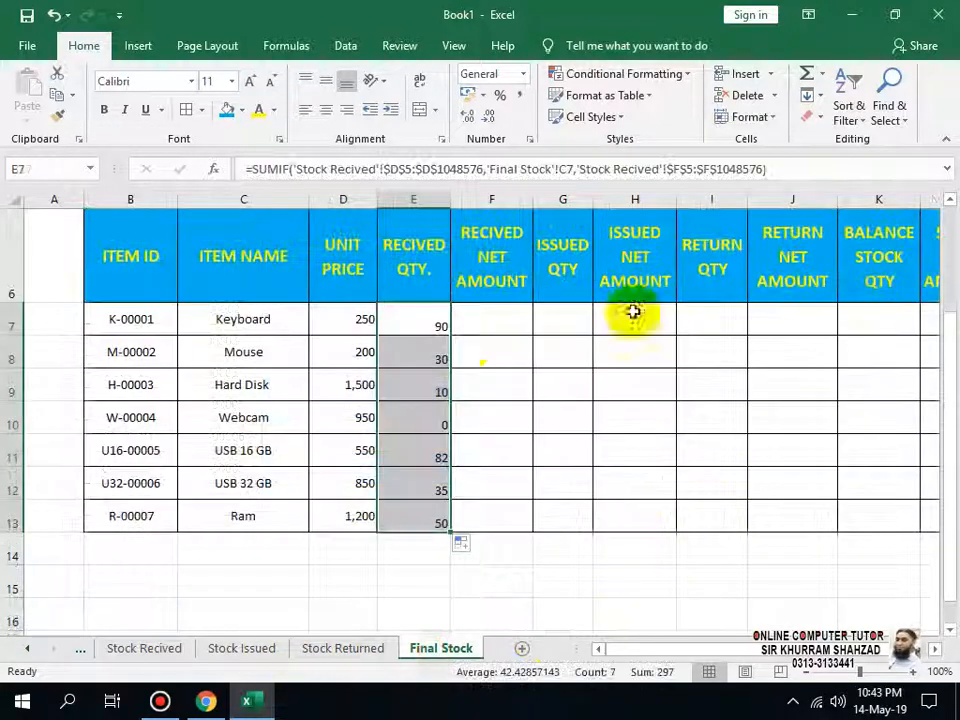
{"action": "left_click", "coordinate": [519, 328]}
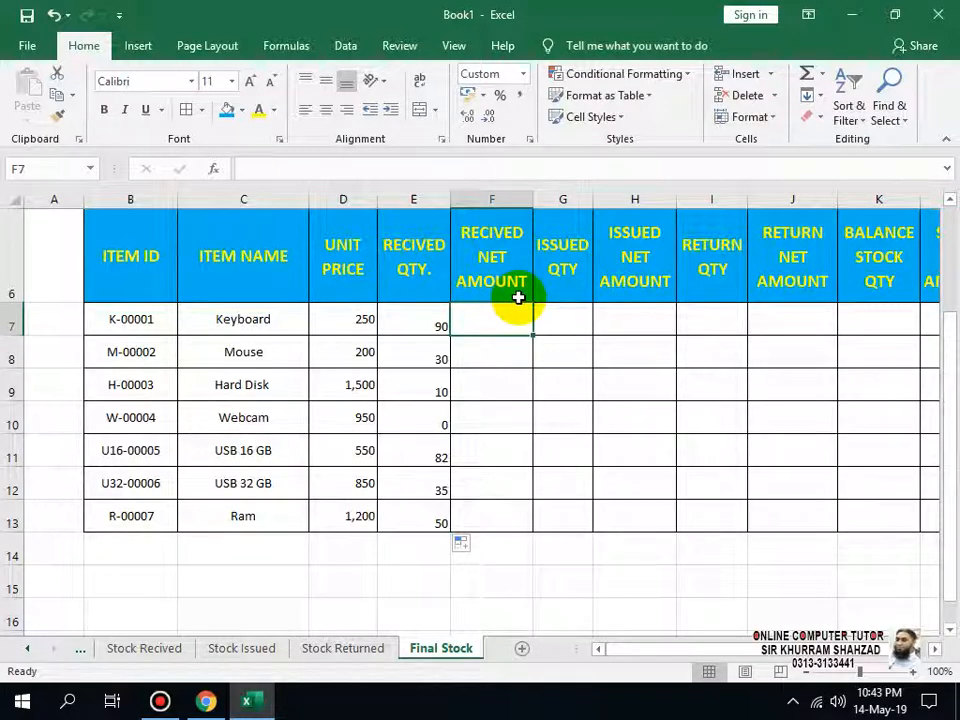
{"action": "type", "text": "="}
{"action": "left_click", "coordinate": [349, 320]}
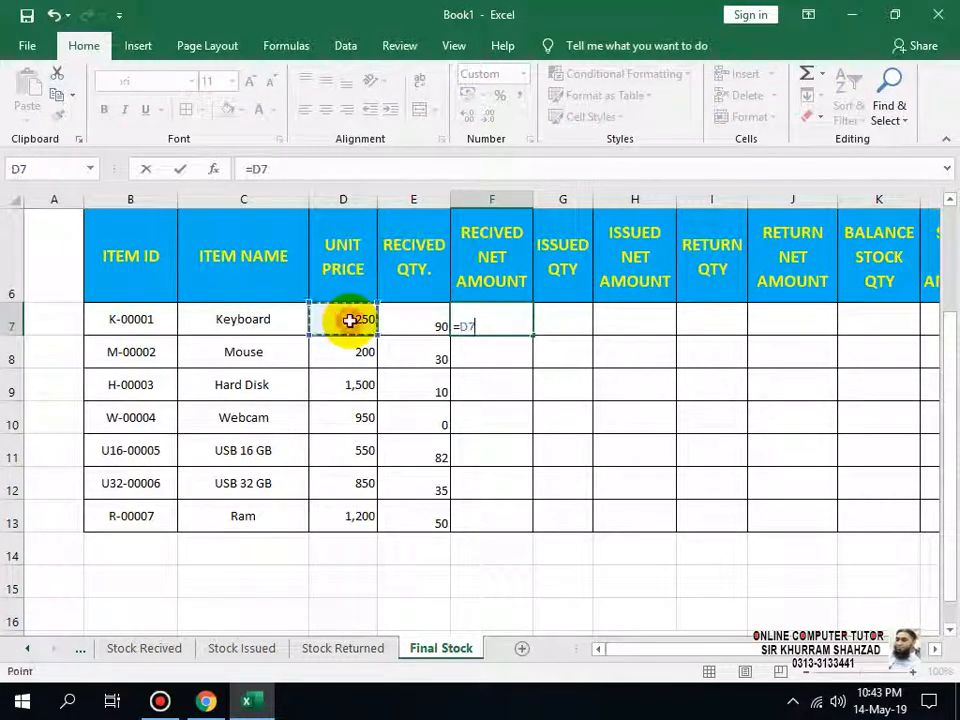
{"action": "type", "text": "*"}
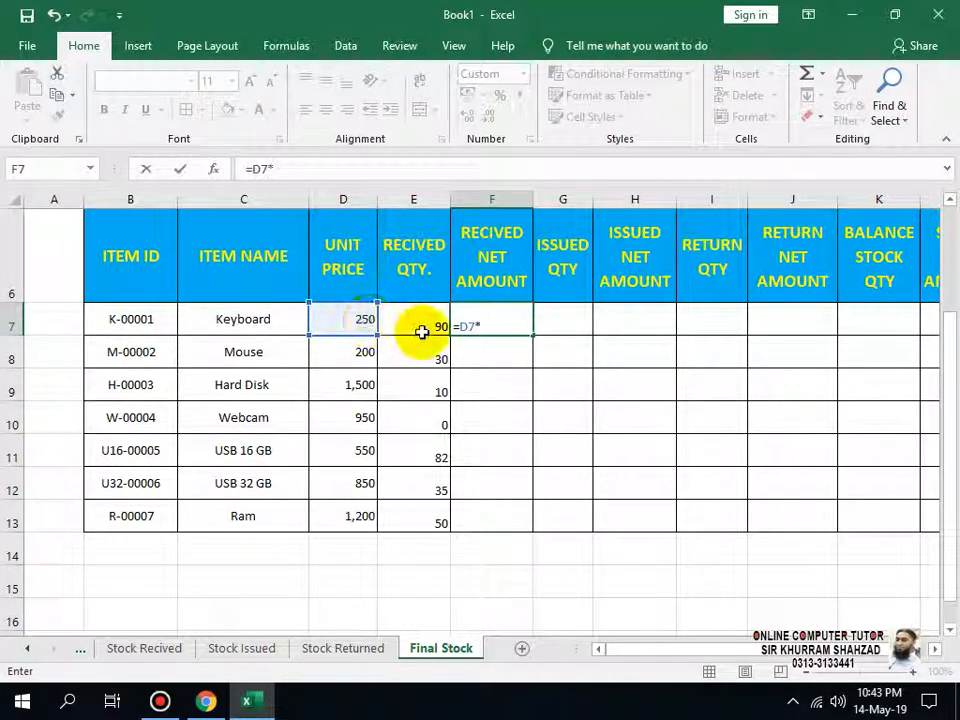
{"action": "left_click", "coordinate": [421, 328]}
{"action": "key", "text": "Return"}
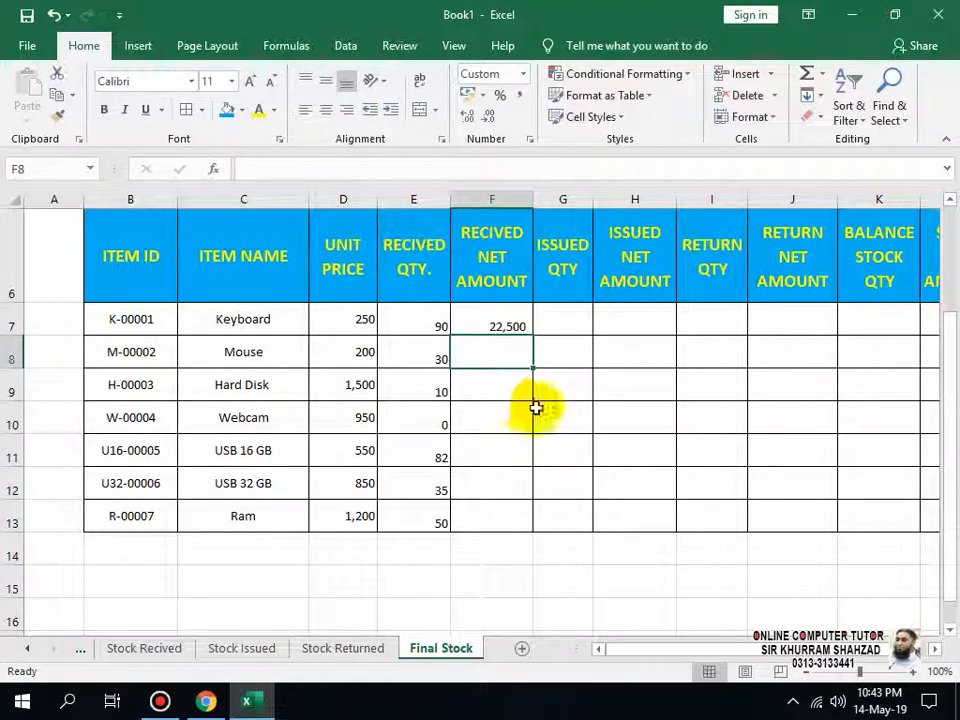
{"action": "left_click", "coordinate": [506, 327]}
{"action": "left_click_drag", "start_coordinate": [535, 338], "coordinate": [644, 534]}
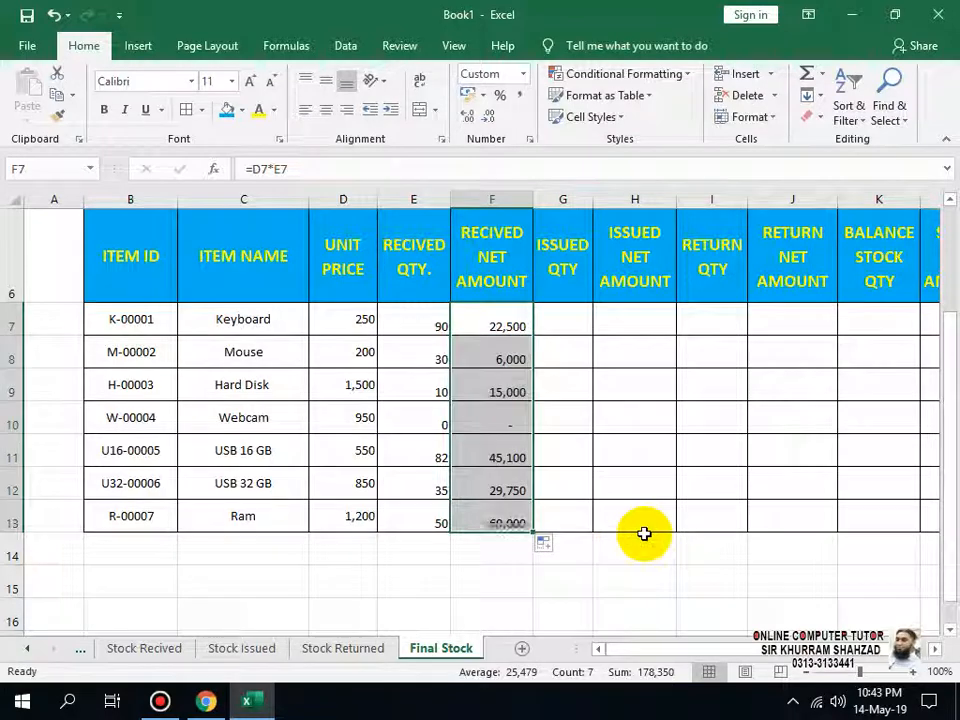
Start a SUMIF formula in G7 with the Stock Issued item name column as its range, made absolute as $D$5:$D$1048576.
{"action": "left_click", "coordinate": [568, 318]}
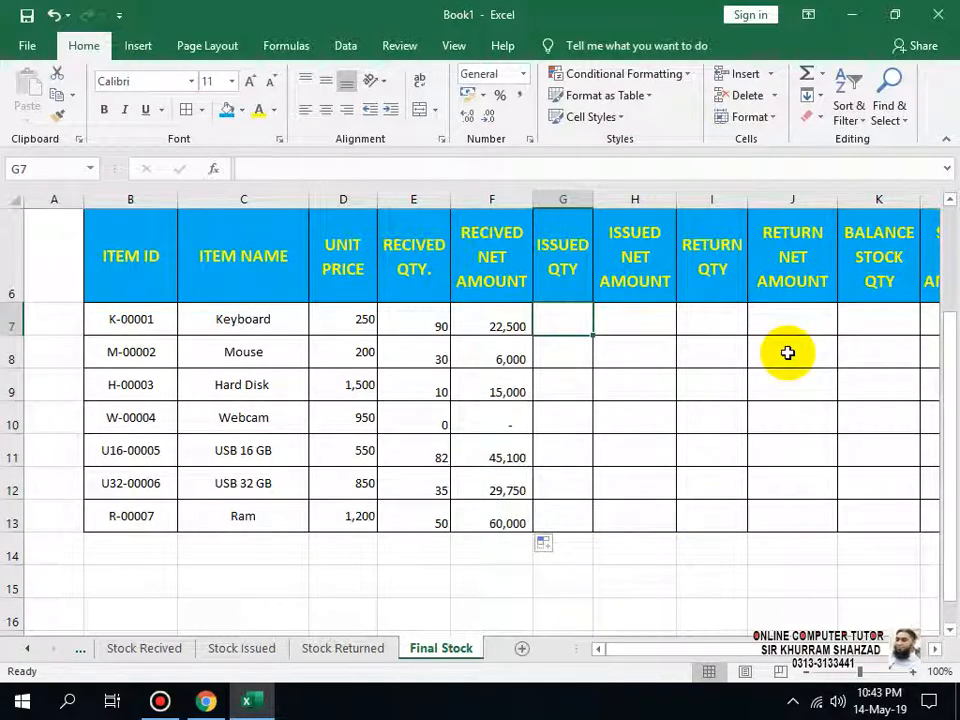
{"action": "type", "text": "=SUMIF"}
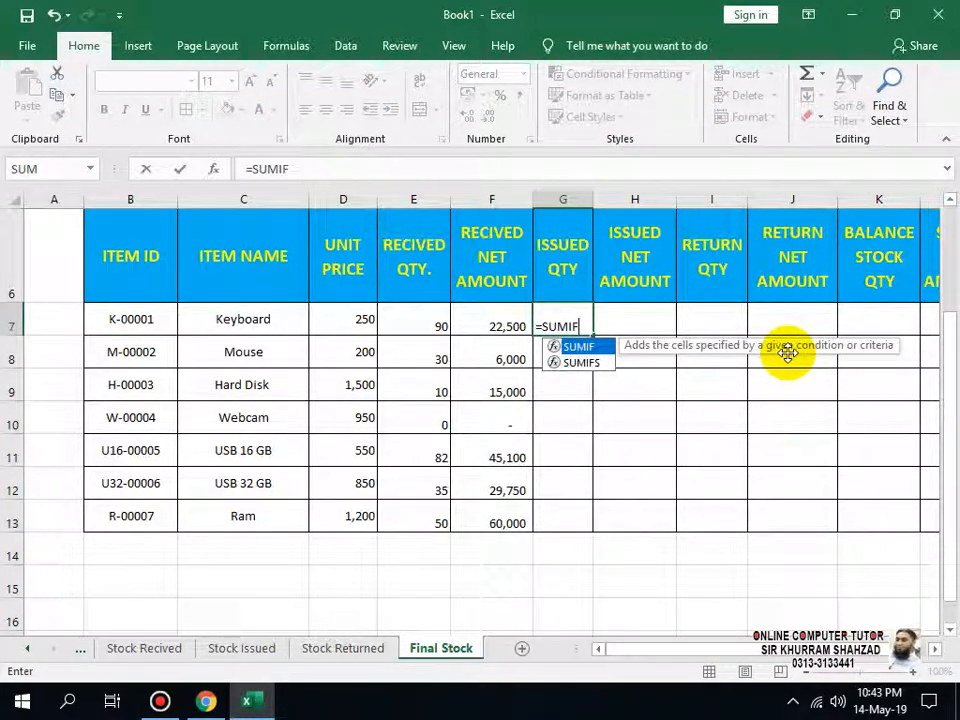
{"action": "type", "text": "("}
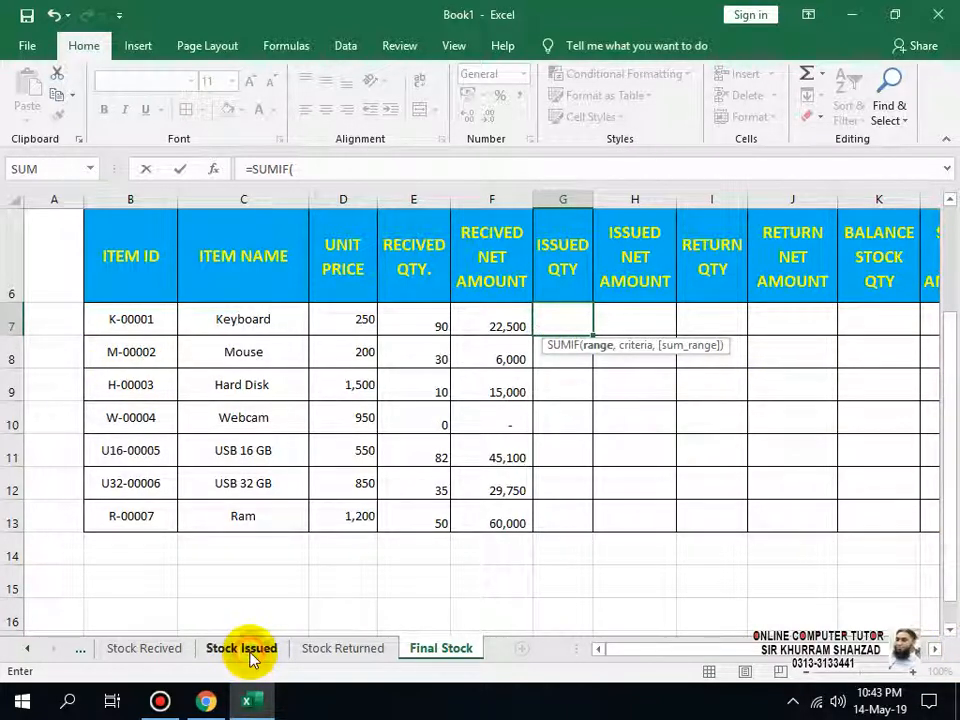
{"action": "left_click", "coordinate": [241, 648]}
{"action": "key", "text": "ctrl+Home"}
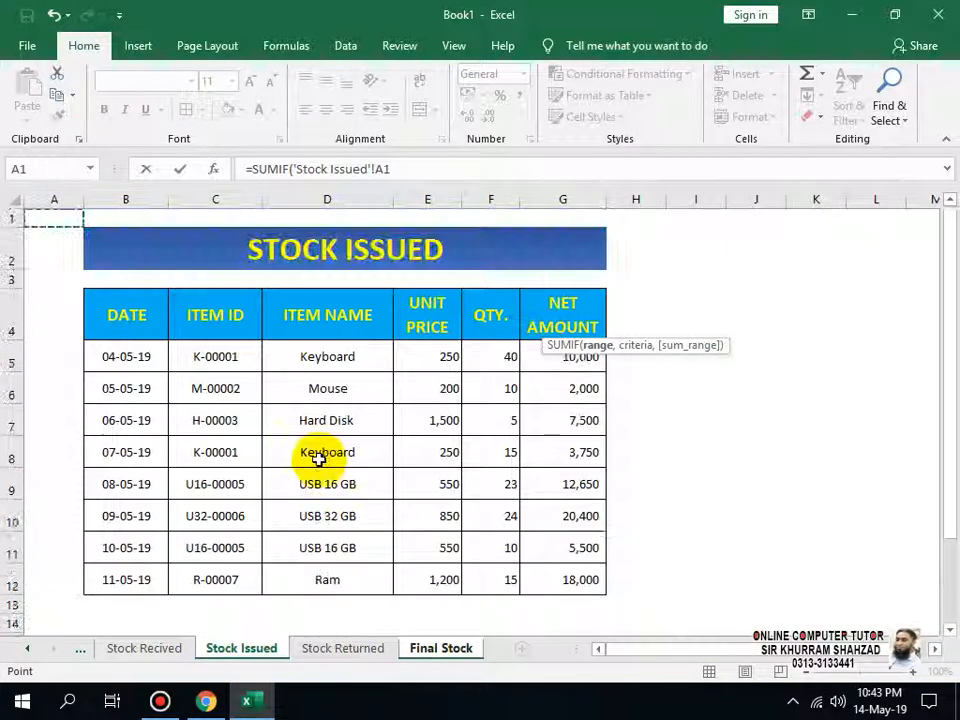
{"action": "left_click", "coordinate": [333, 360]}
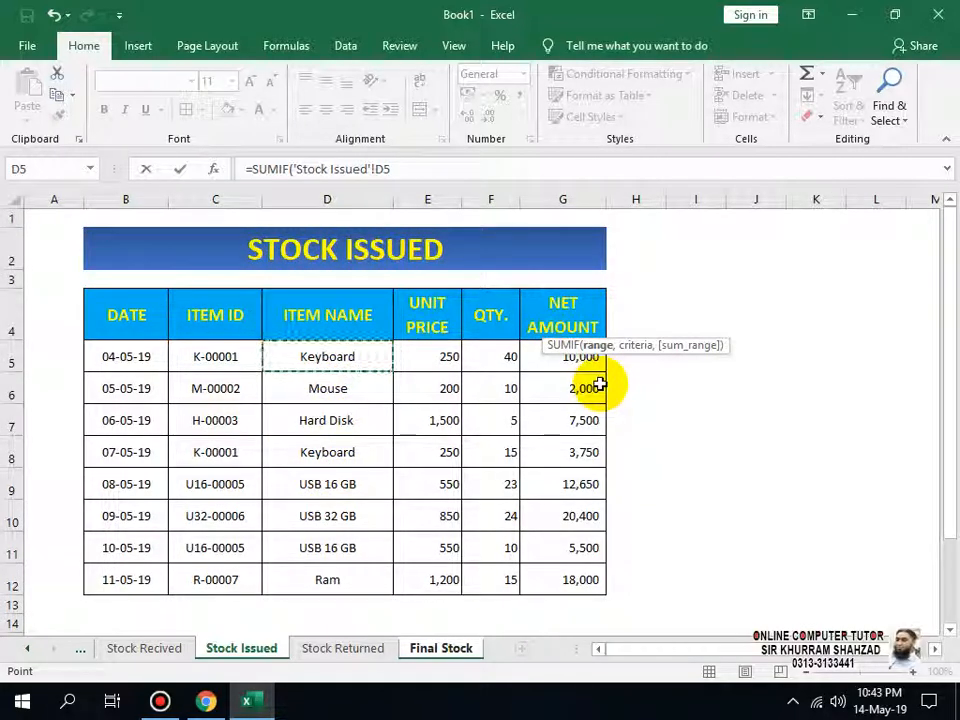
{"action": "key", "text": "ctrl+shift+Down"}
{"action": "key", "text": "ctrl+shift+Down"}
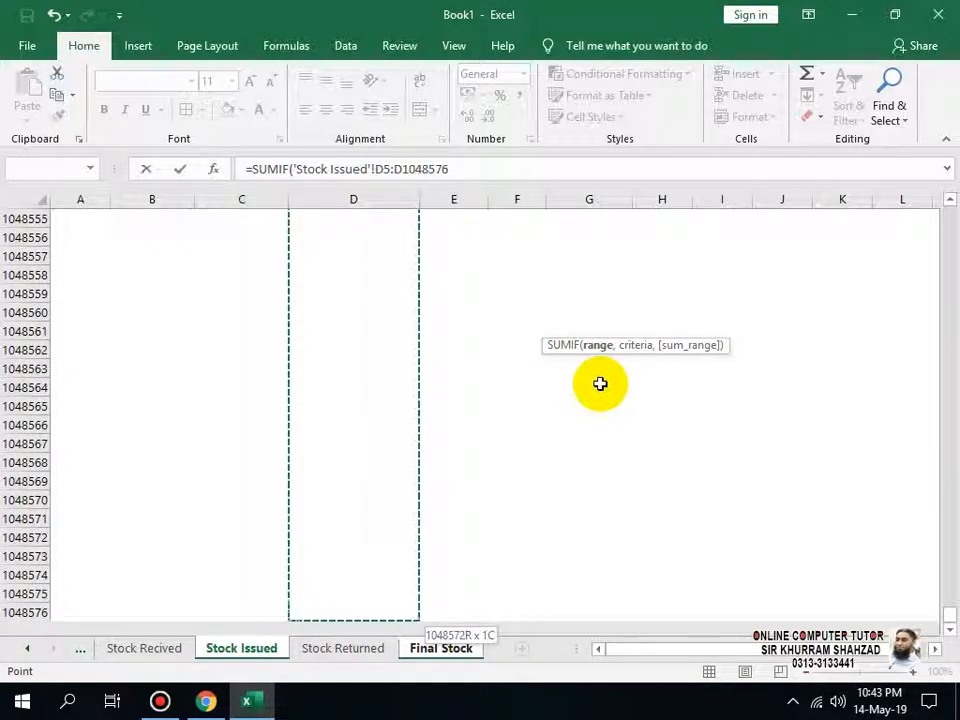
{"action": "left_click_drag", "start_coordinate": [452, 169], "coordinate": [377, 169]}
{"action": "key", "text": "F4"}
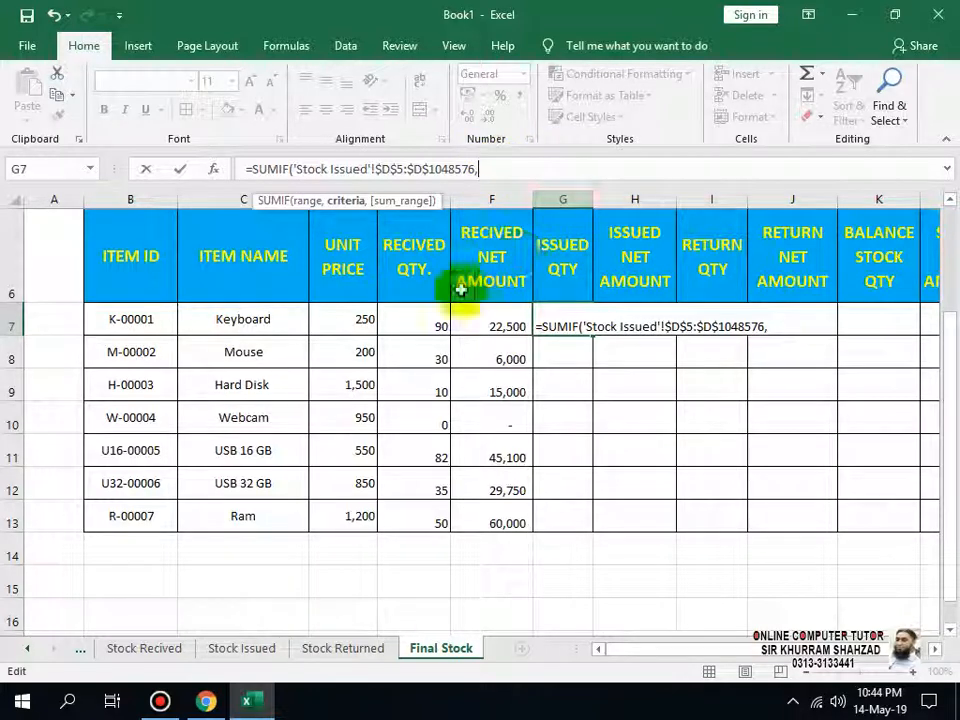
Add C7 of Final Stock as the criterion and the Stock Issued quantity column as the sum range, made absolute as $F$5:$F$1048576.
{"action": "left_click", "coordinate": [281, 317]}
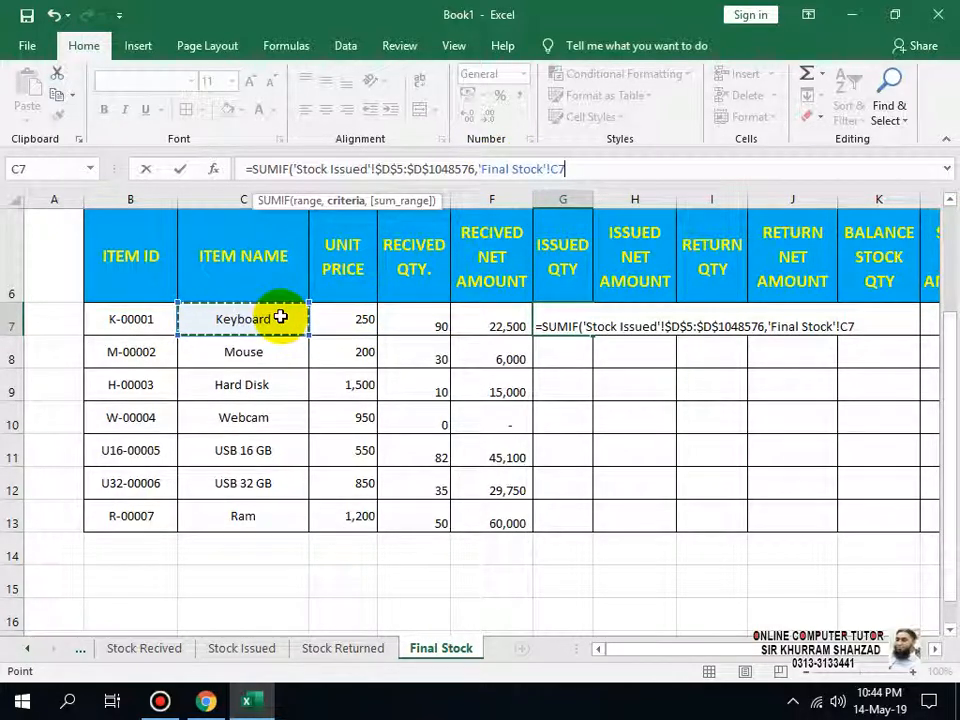
{"action": "type", "text": ","}
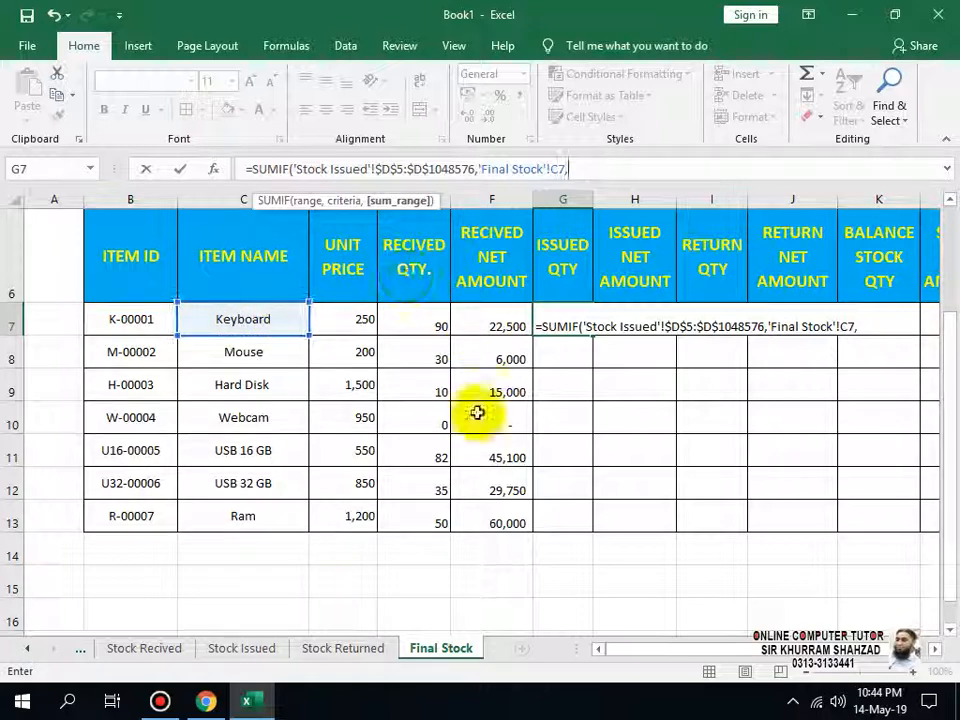
{"action": "left_click", "coordinate": [252, 650]}
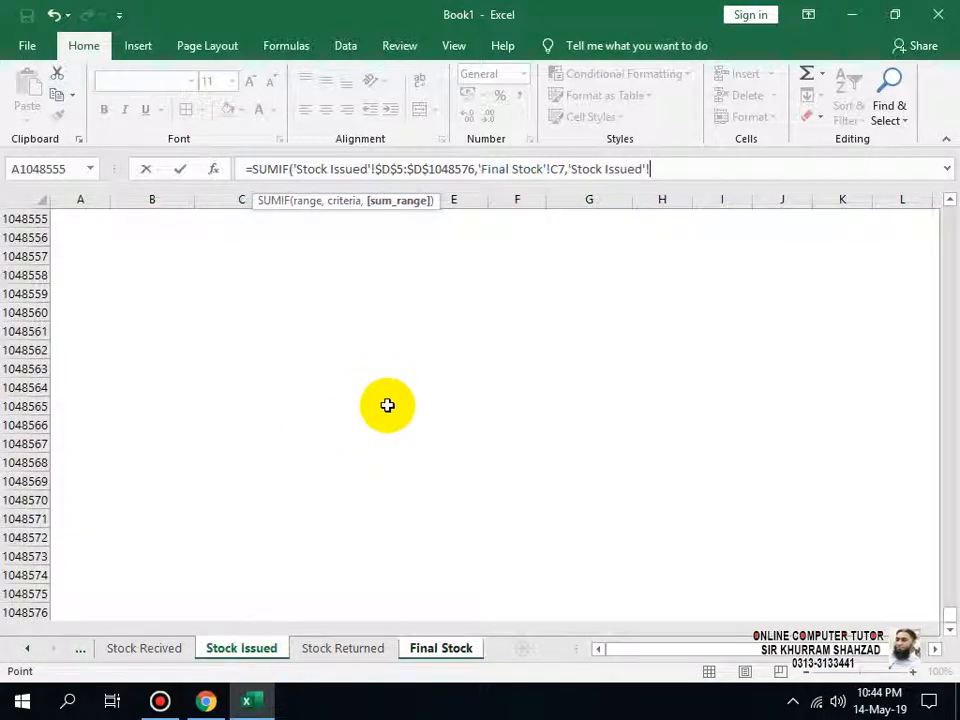
{"action": "key", "text": "ctrl+Home"}
{"action": "key", "text": "Right"}
{"action": "key", "text": "Right"}
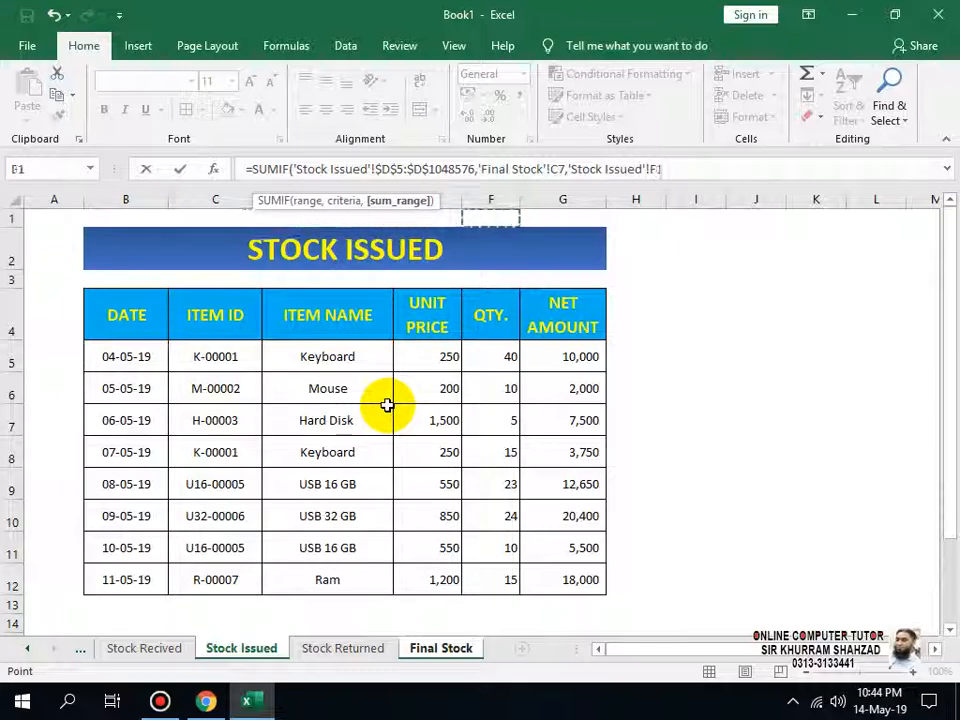
{"action": "key", "text": "ctrl+shift+Down"}
{"action": "key", "text": "ctrl+shift+Down"}
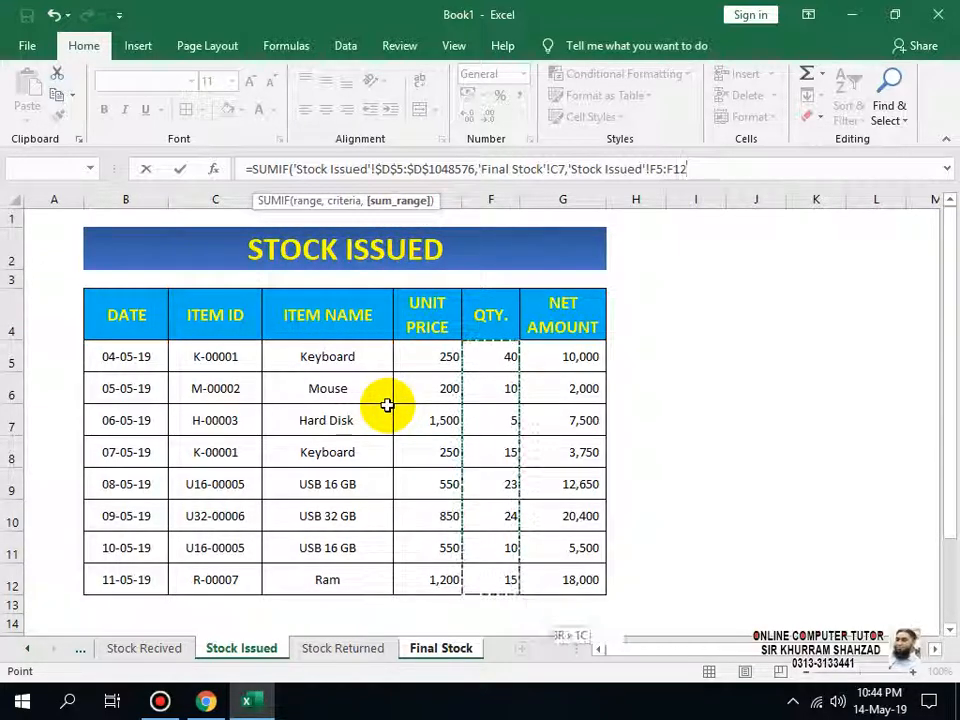
{"action": "left_click_drag", "start_coordinate": [720, 168], "coordinate": [649, 168]}
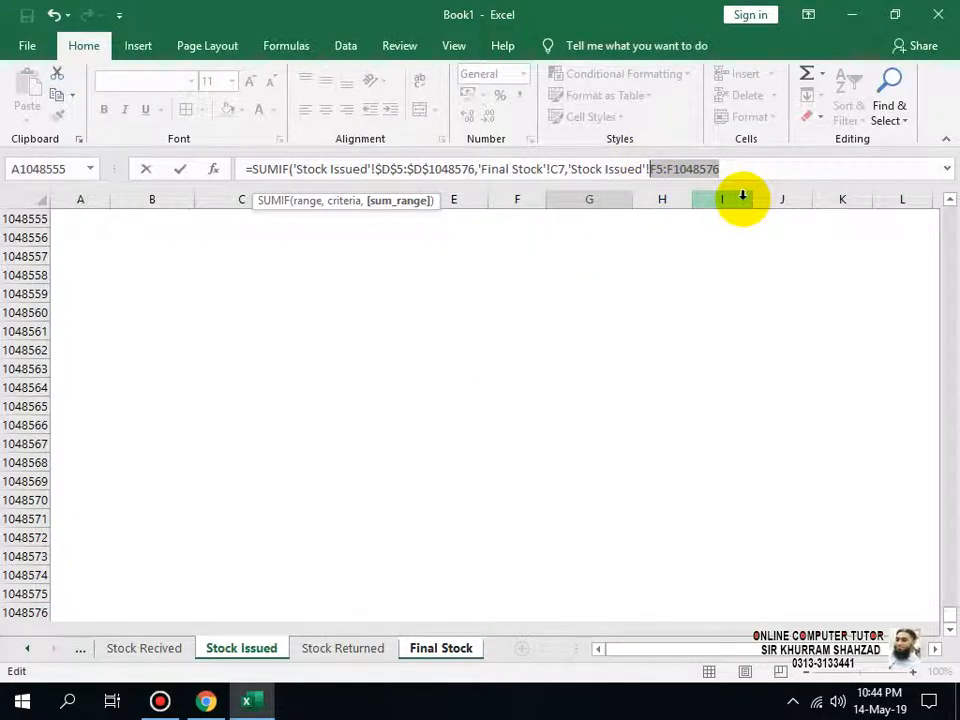
{"action": "key", "text": "F4"}
{"action": "left_click", "coordinate": [765, 168]}
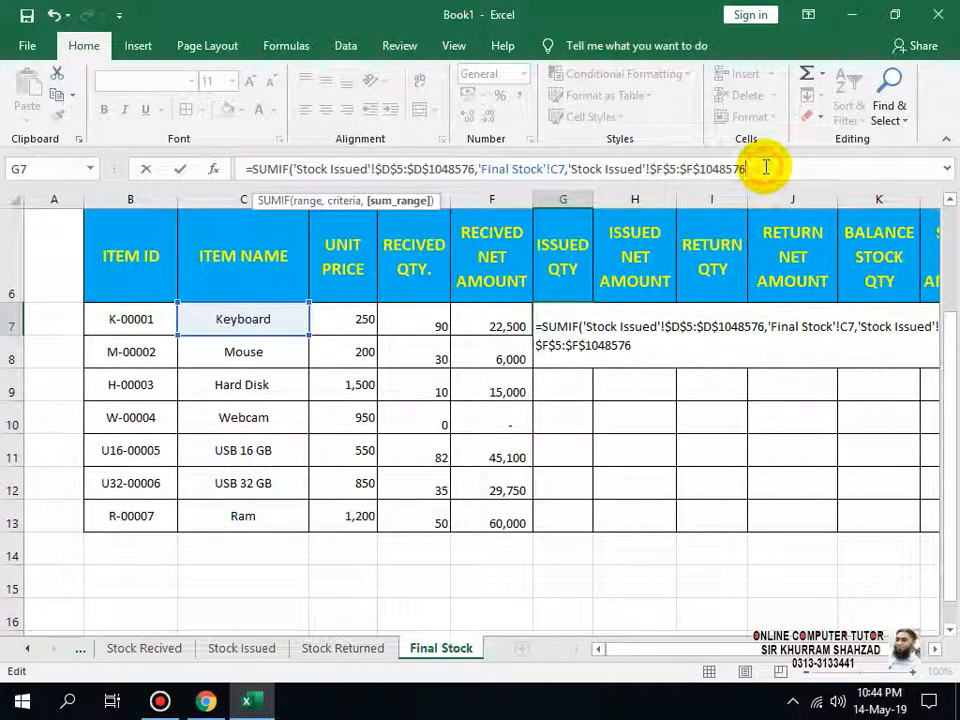
Complete the SUMIF formula in G7 and fill it down to G13 for all items.
{"action": "type", "text": ")"}
{"action": "key", "text": "Return"}
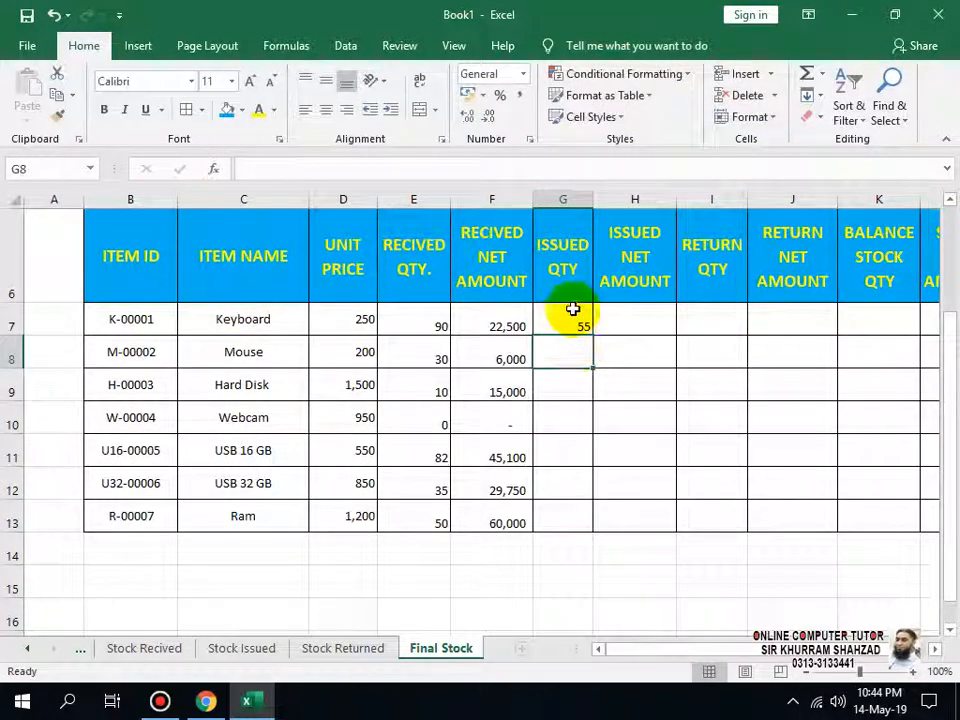
{"action": "left_click", "coordinate": [574, 318]}
{"action": "left_click_drag", "start_coordinate": [592, 334], "coordinate": [579, 524]}
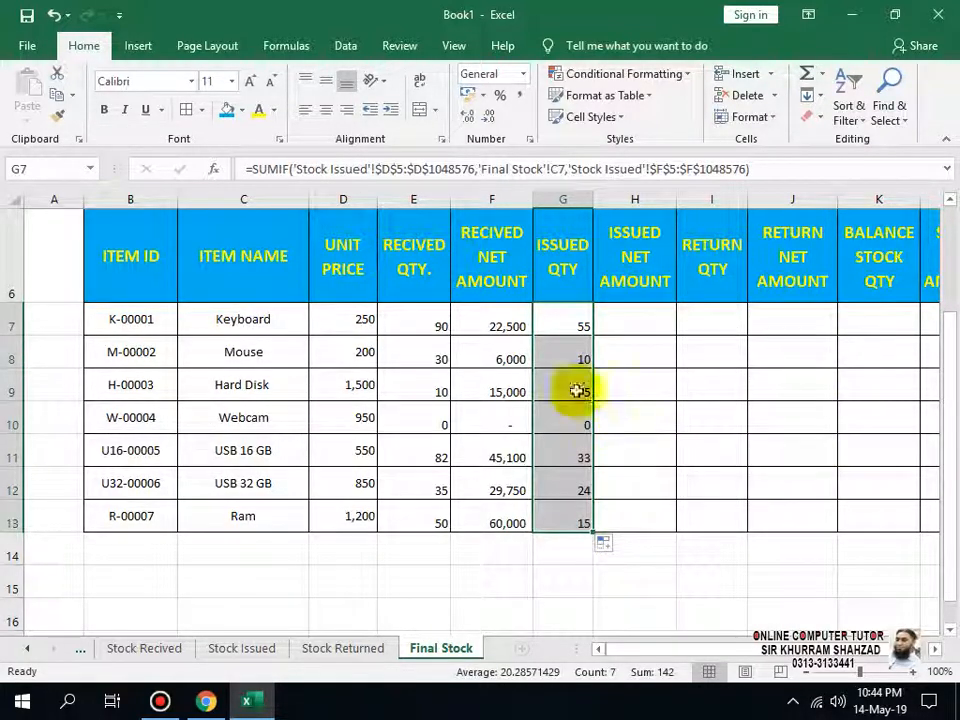
Calculate the issued net amount in H7 as =D7*G7 and fill it down to H13.
{"action": "left_click", "coordinate": [636, 312]}
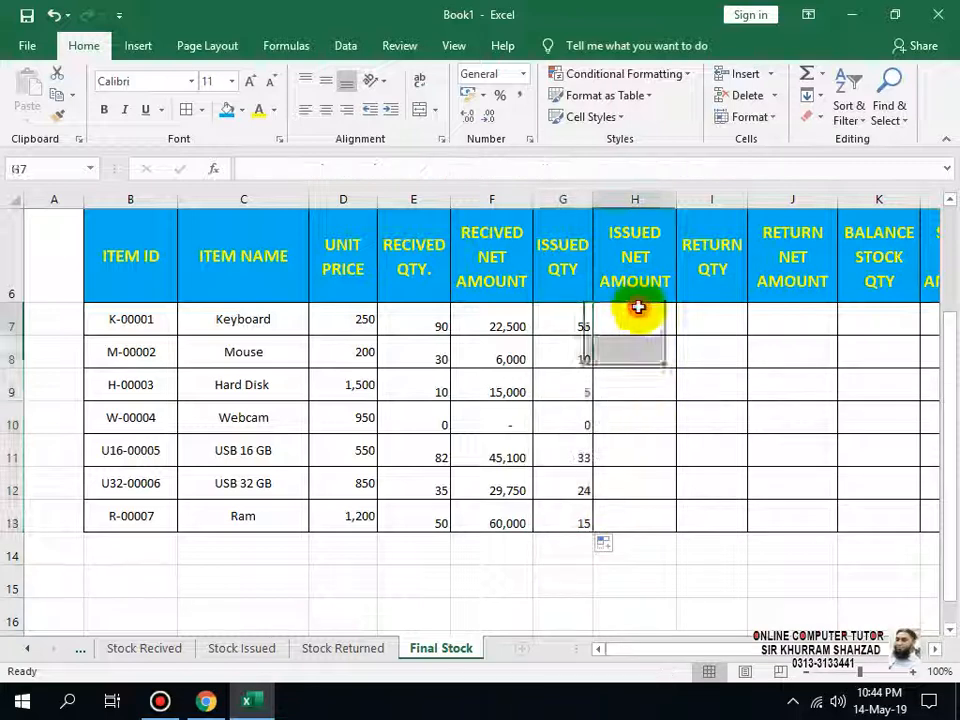
{"action": "type", "text": "="}
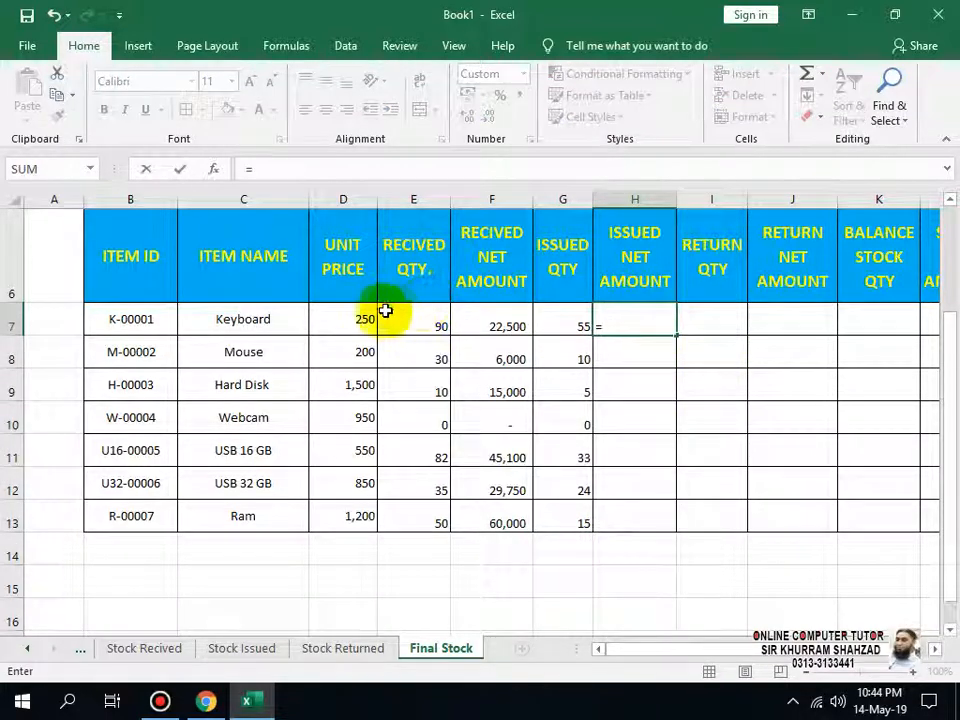
{"action": "left_click", "coordinate": [363, 318]}
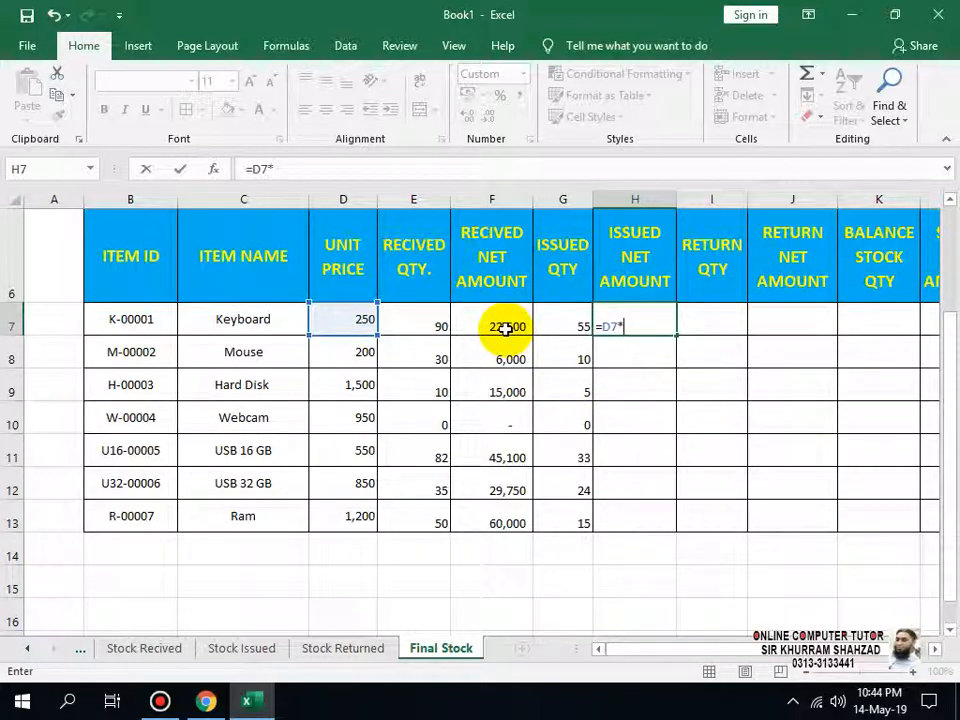
{"action": "left_click", "coordinate": [571, 329]}
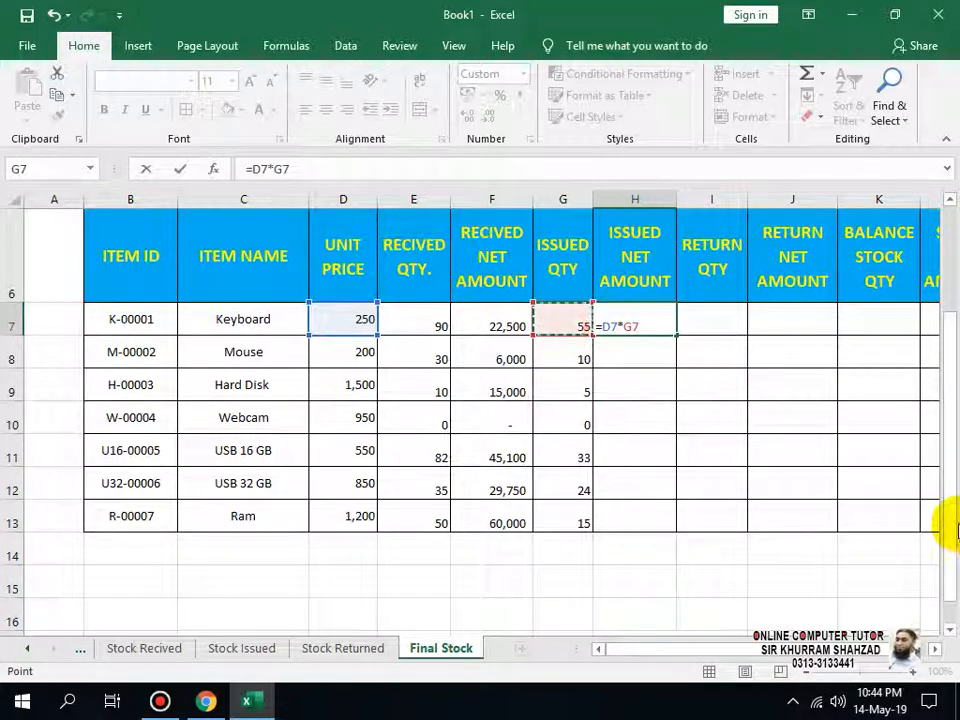
{"action": "key", "text": "Return"}
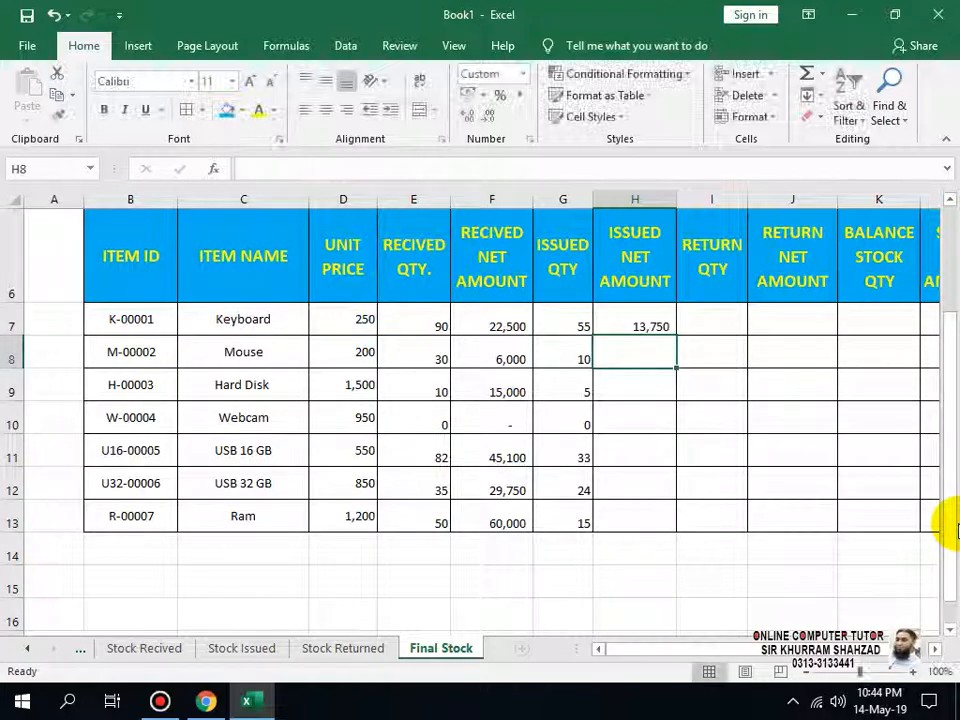
{"action": "left_click", "coordinate": [640, 325]}
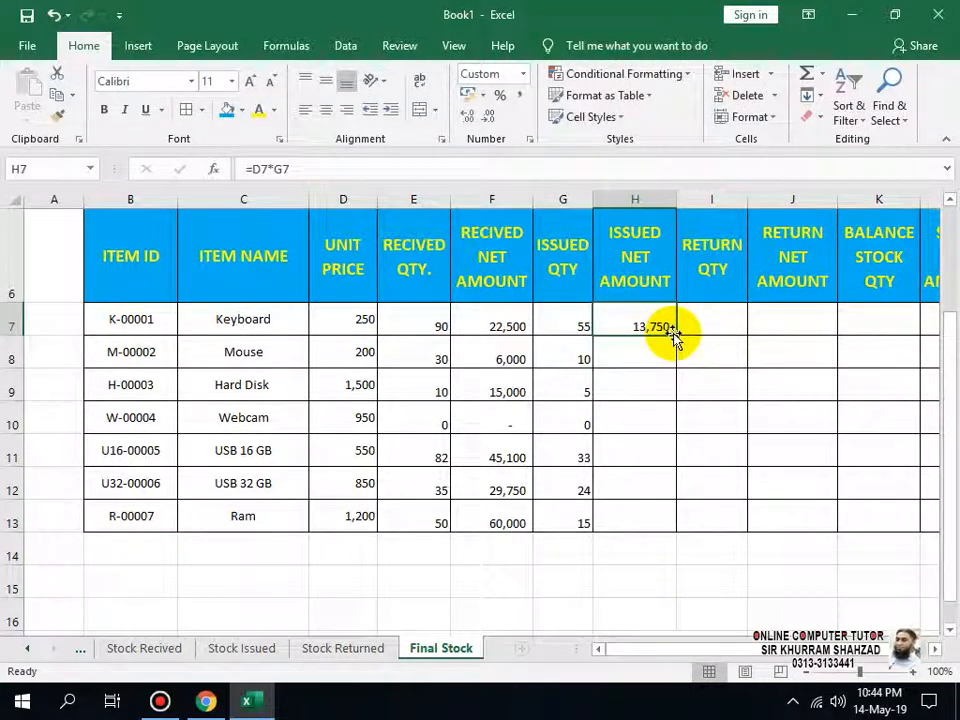
{"action": "left_click_drag", "start_coordinate": [677, 337], "coordinate": [658, 523]}
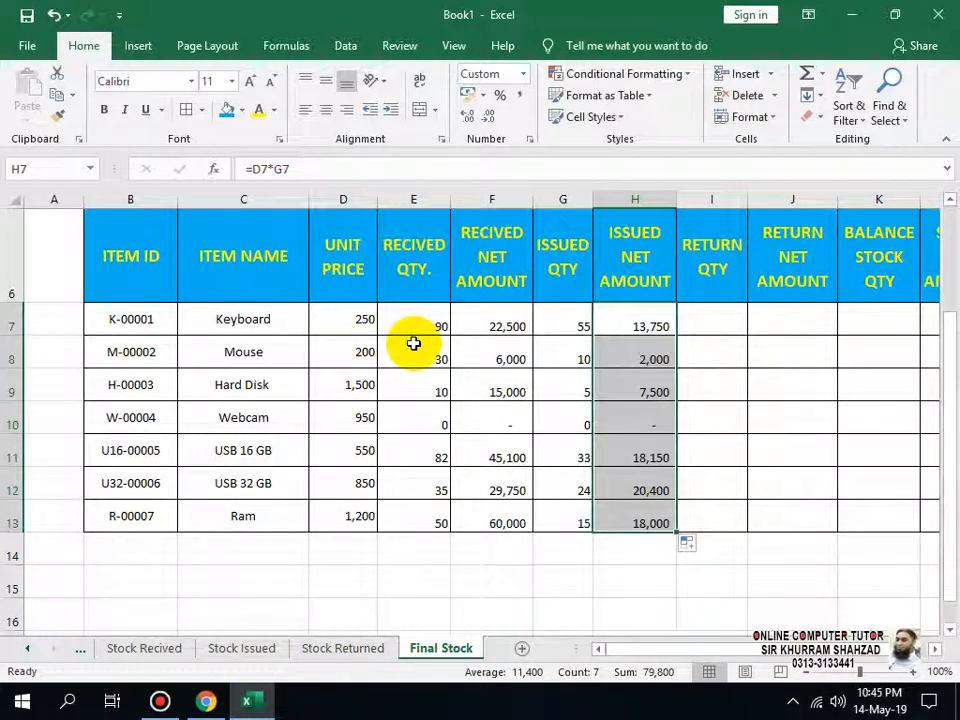
Start a SUMIF formula in I7 for the keyboard's return quantity.
{"action": "scroll", "coordinate": [740, 470], "scroll_direction": "up", "scroll_amount": 2}
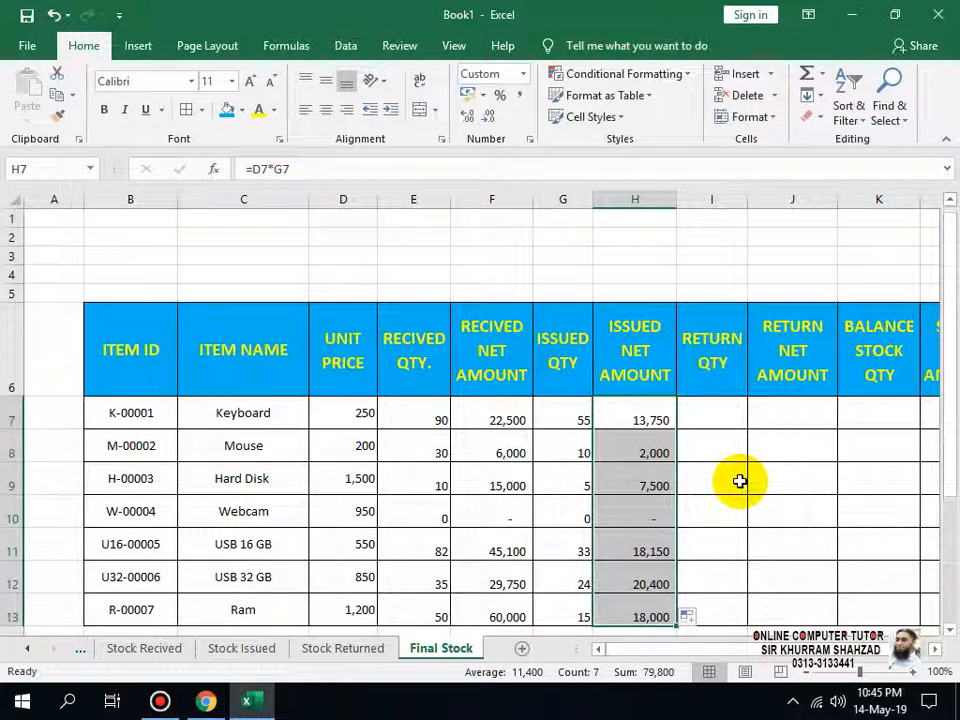
{"action": "scroll", "coordinate": [619, 516], "scroll_direction": "down", "scroll_amount": 1}
{"action": "left_click", "coordinate": [727, 378]}
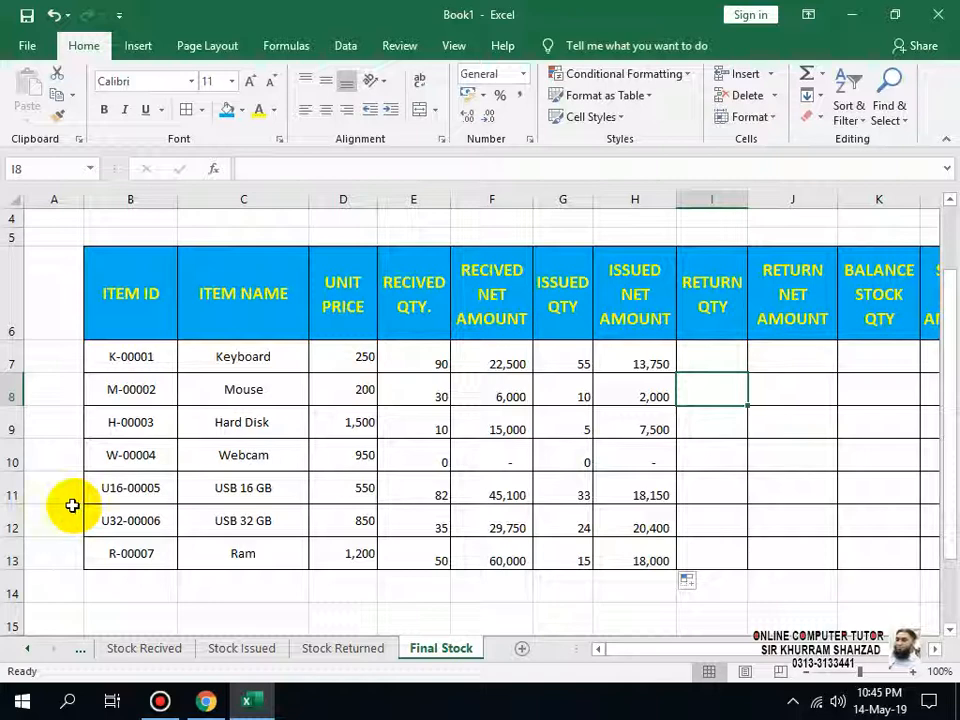
{"action": "left_click", "coordinate": [706, 359]}
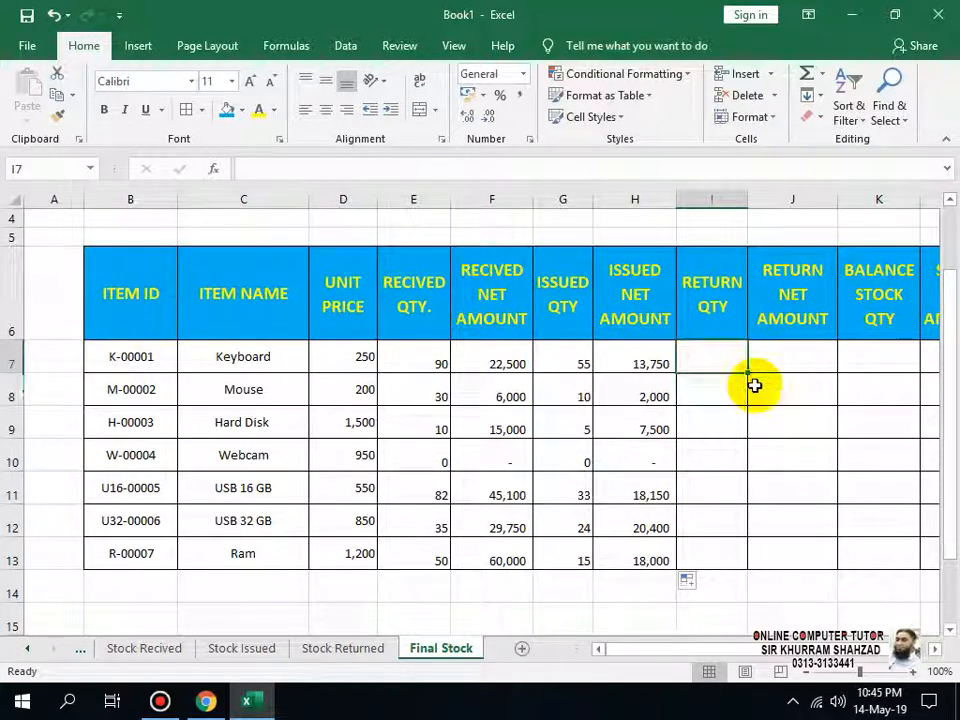
{"action": "type", "text": "=SUMIF"}
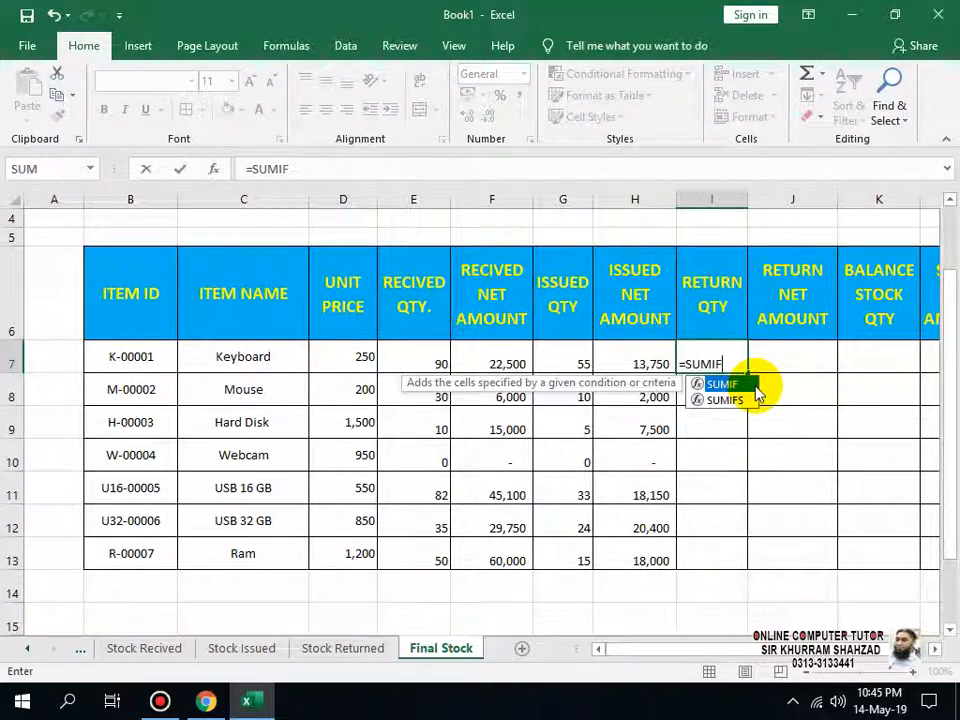
{"action": "double_click", "coordinate": [757, 393]}
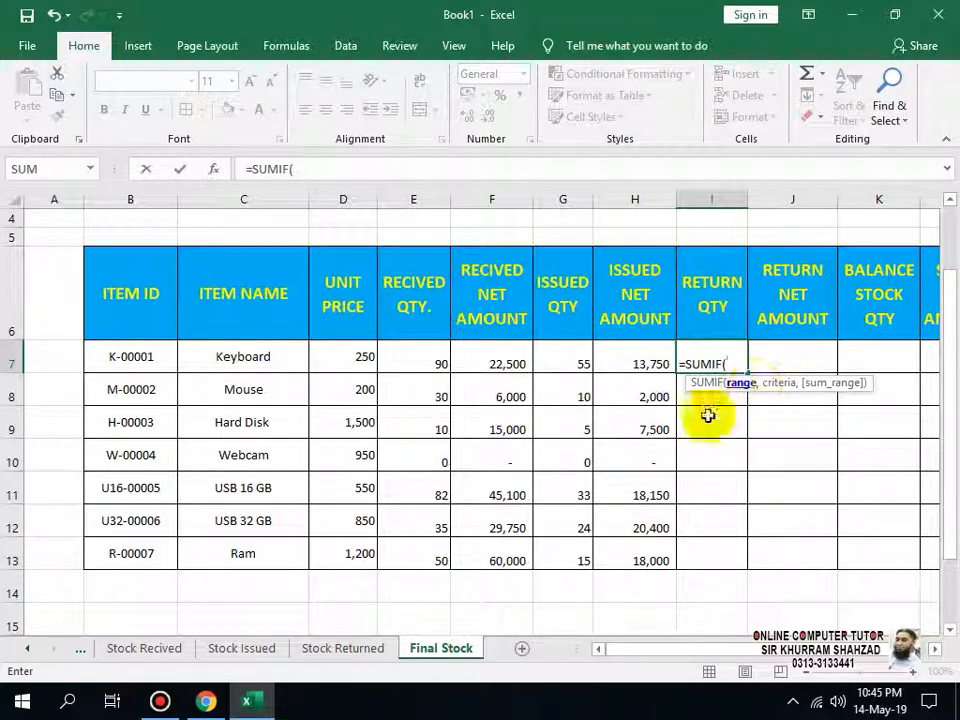
Reference the Stock Returned item names from D5 down to D1048576 as the SUMIF range.
{"action": "left_click", "coordinate": [335, 652]}
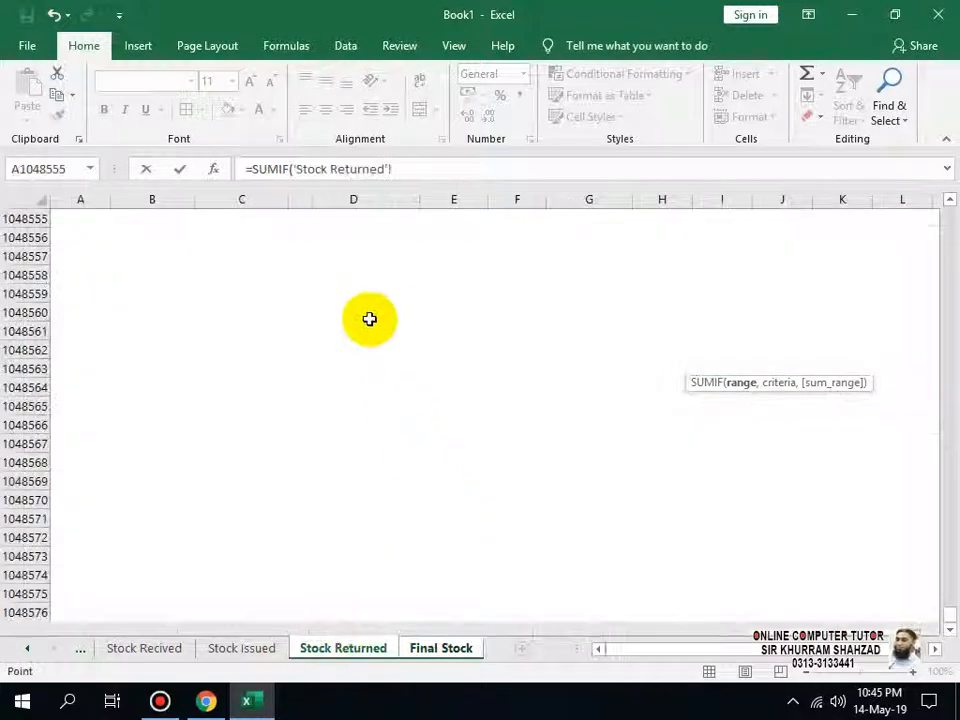
{"action": "key", "text": "ctrl+Up"}
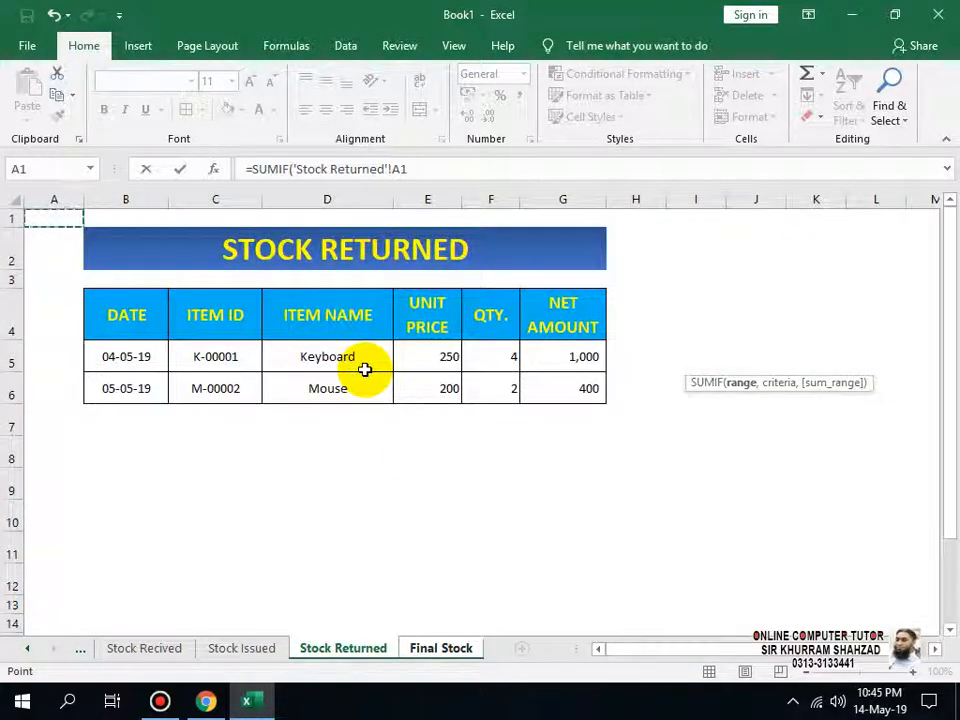
{"action": "key", "text": "Down"}
{"action": "key", "text": "Down"}
{"action": "key", "text": "Right"}
{"action": "key", "text": "Right"}
{"action": "key", "text": "Down"}
{"action": "key", "text": "Right"}
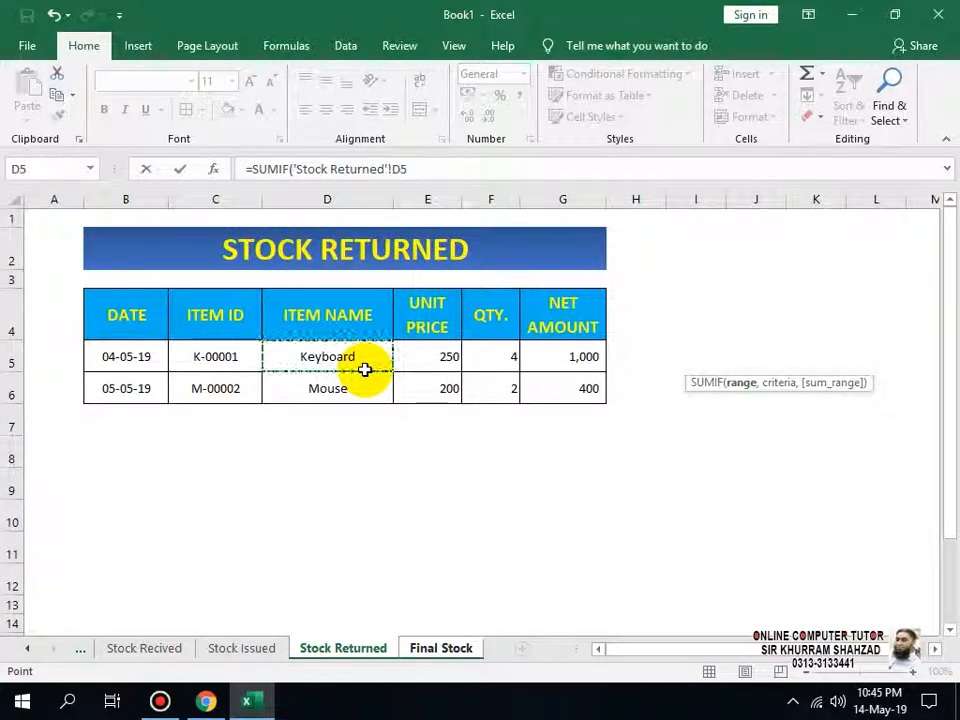
{"action": "key", "text": "ctrl+shift+Down"}
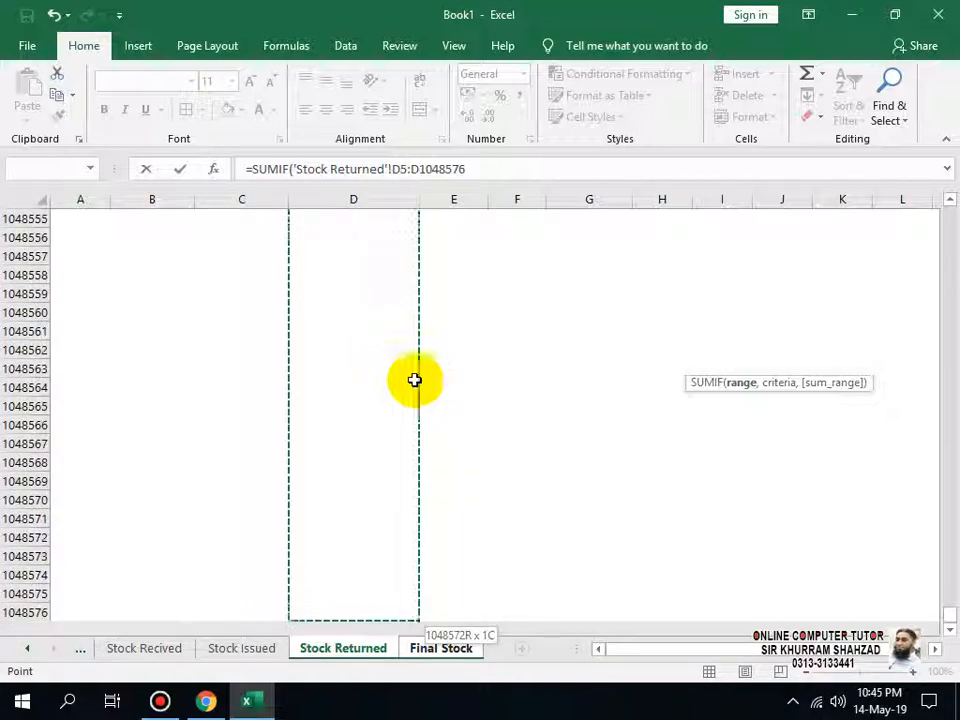
Make the Stock Returned range absolute as $D$5:$D$1048576 and continue the formula to its criteria argument.
{"action": "left_click_drag", "start_coordinate": [470, 169], "coordinate": [394, 171]}
{"action": "left_click_drag", "start_coordinate": [472, 169], "coordinate": [392, 170]}
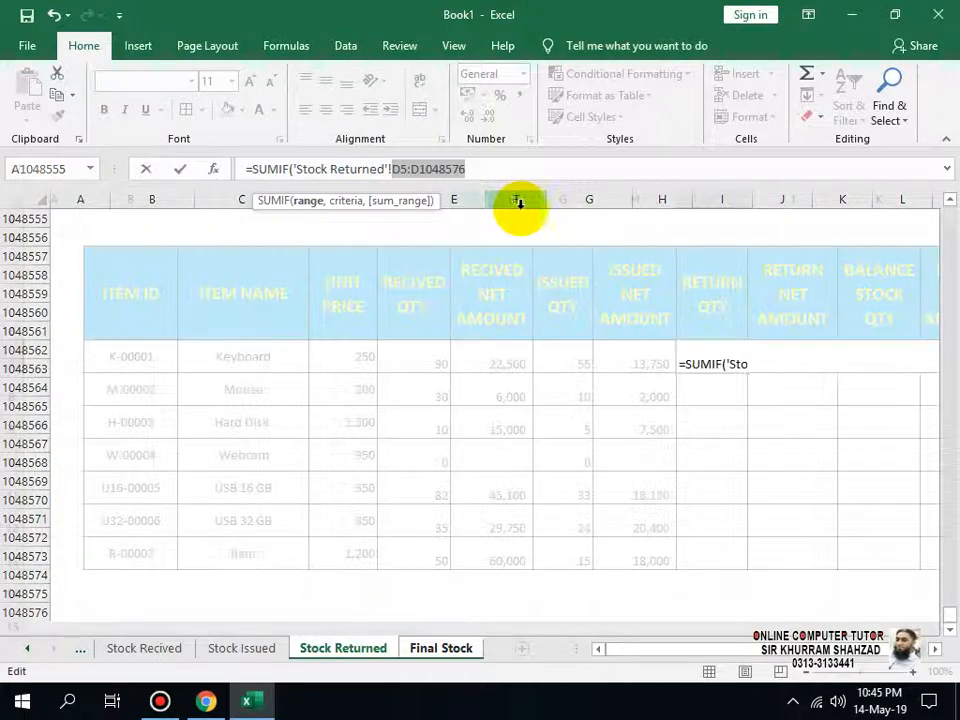
{"action": "key", "text": "F4"}
{"action": "left_click", "coordinate": [508, 168]}
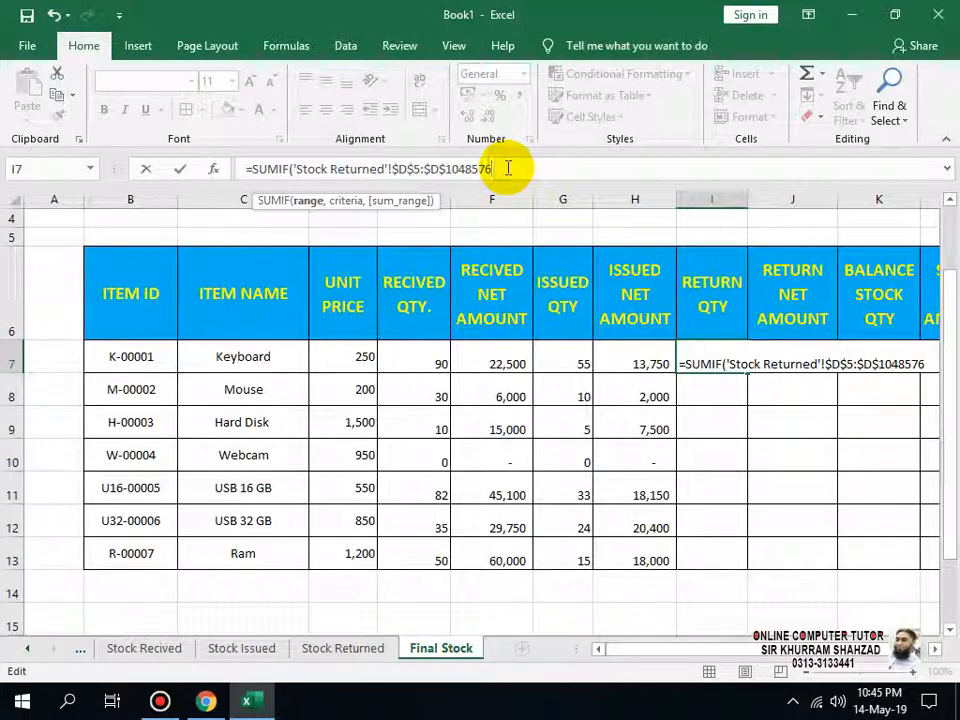
{"action": "type", "text": ","}
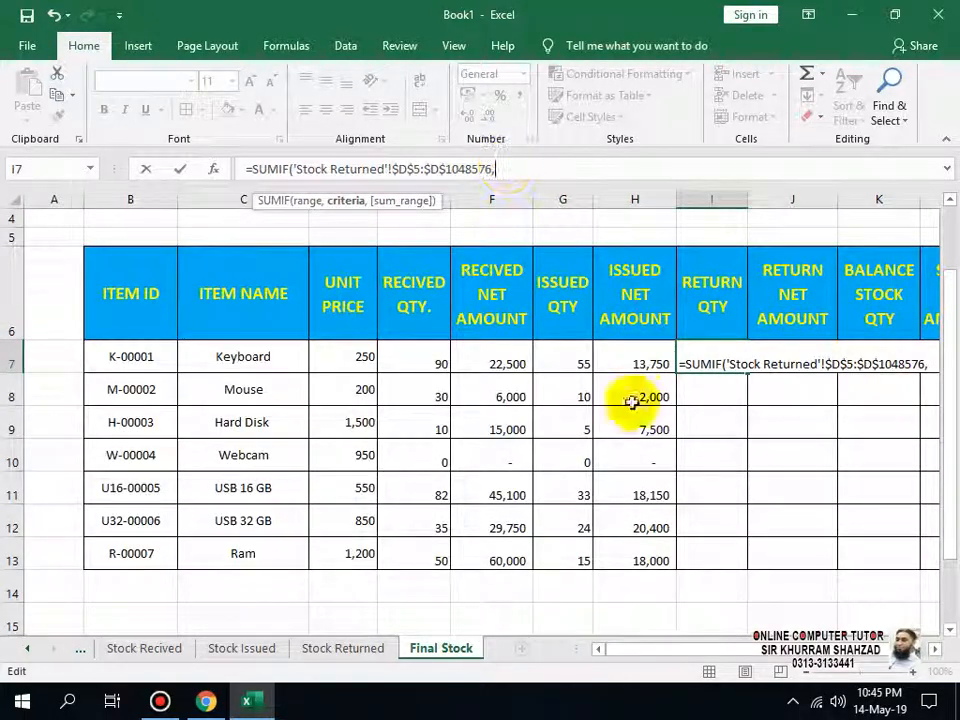
Use the keyboard name in C7 as the SUMIF criteria and Stock Returned quantities F5:F1048576 as the sum range.
{"action": "left_click", "coordinate": [274, 349]}
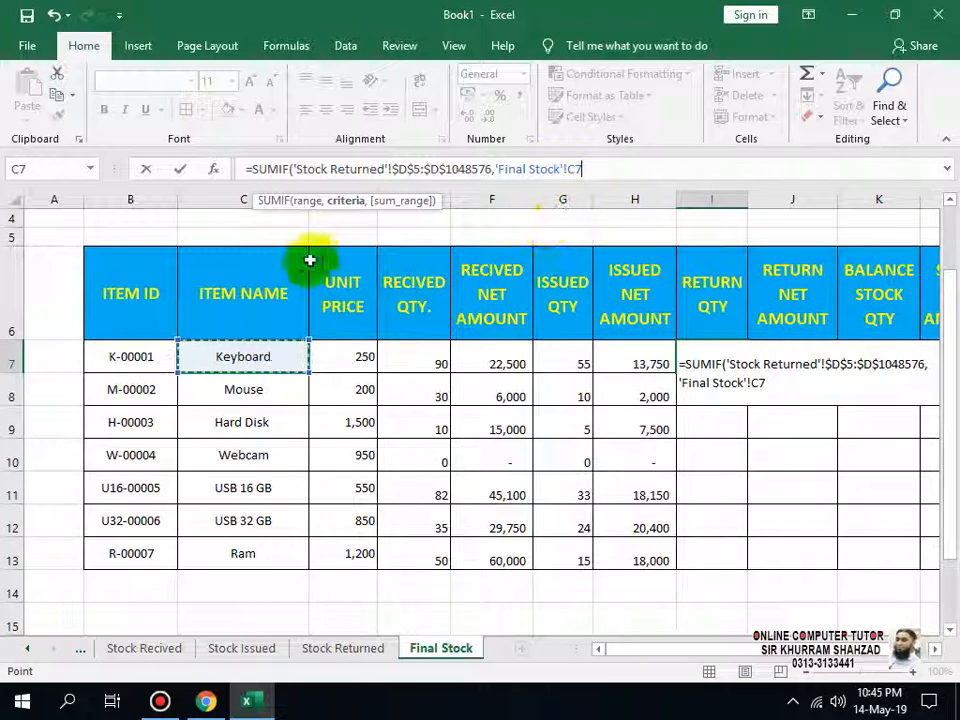
{"action": "type", "text": ","}
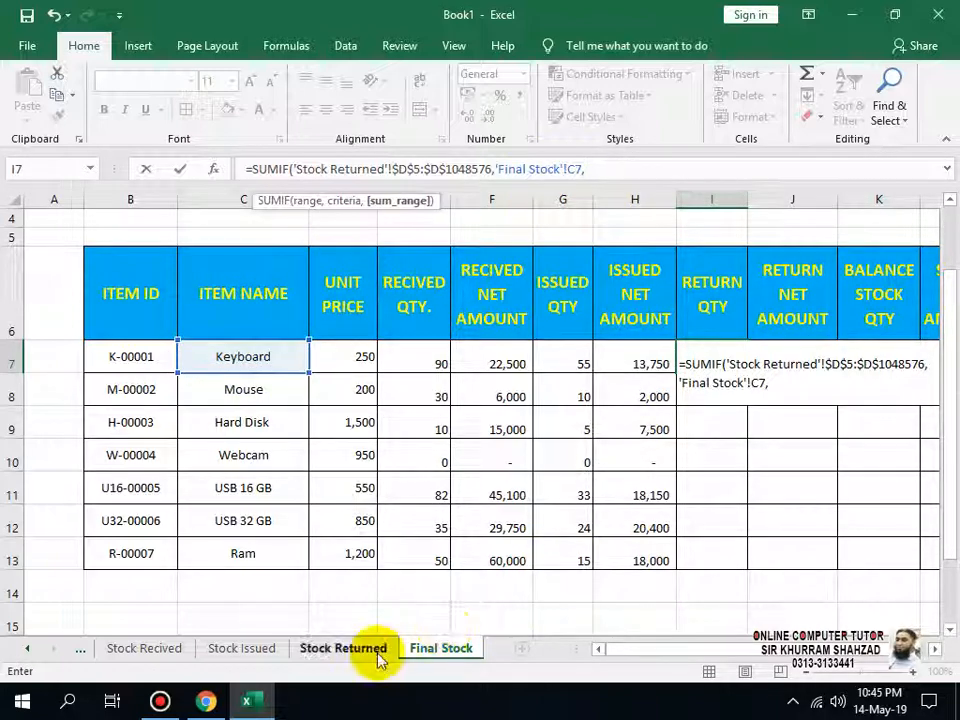
{"action": "left_click", "coordinate": [343, 648]}
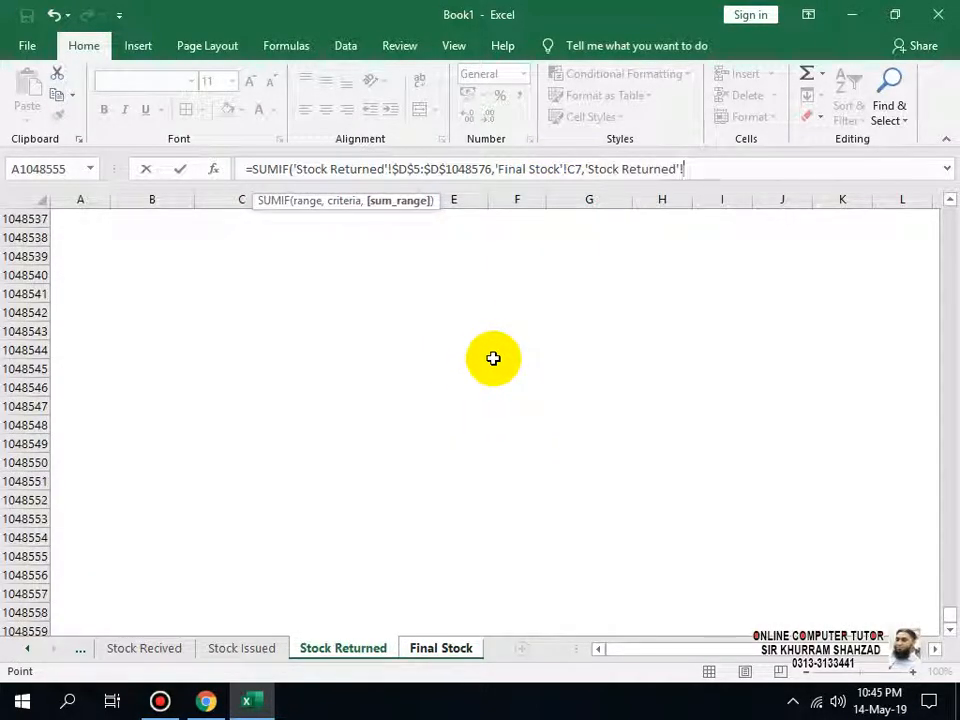
{"action": "key", "text": "ctrl+Up"}
{"action": "key", "text": "Right"}
{"action": "key", "text": "Right"}
{"action": "key", "text": "Right"}
{"action": "key", "text": "Right"}
{"action": "key", "text": "Down"}
{"action": "key", "text": "Down"}
{"action": "key", "text": "Down"}
{"action": "key", "text": "Down"}
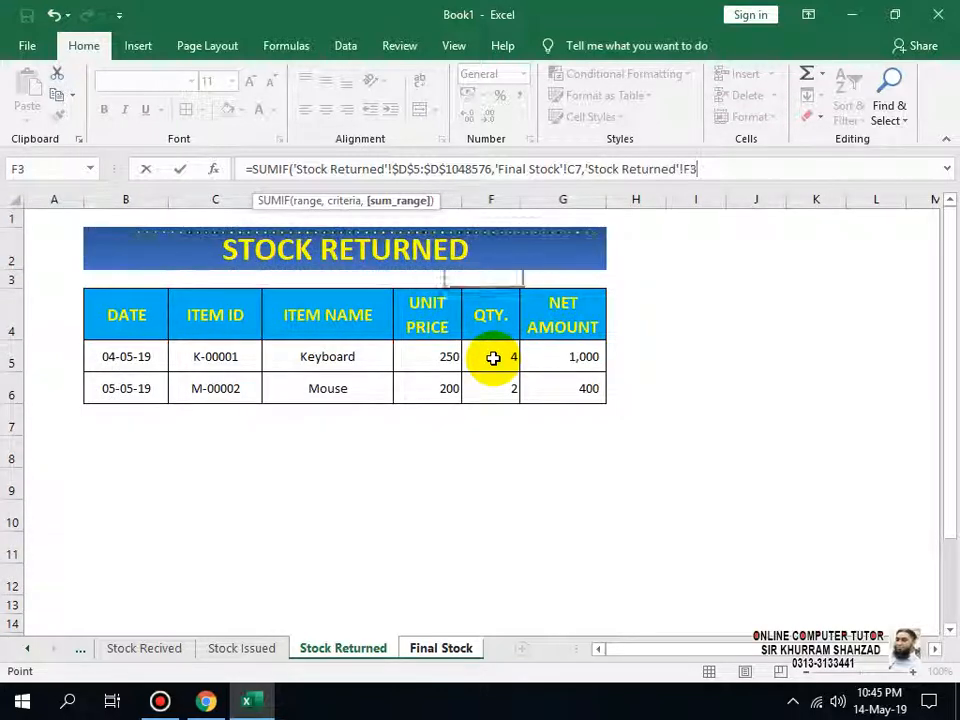
{"action": "key", "text": "ctrl+shift+Down"}
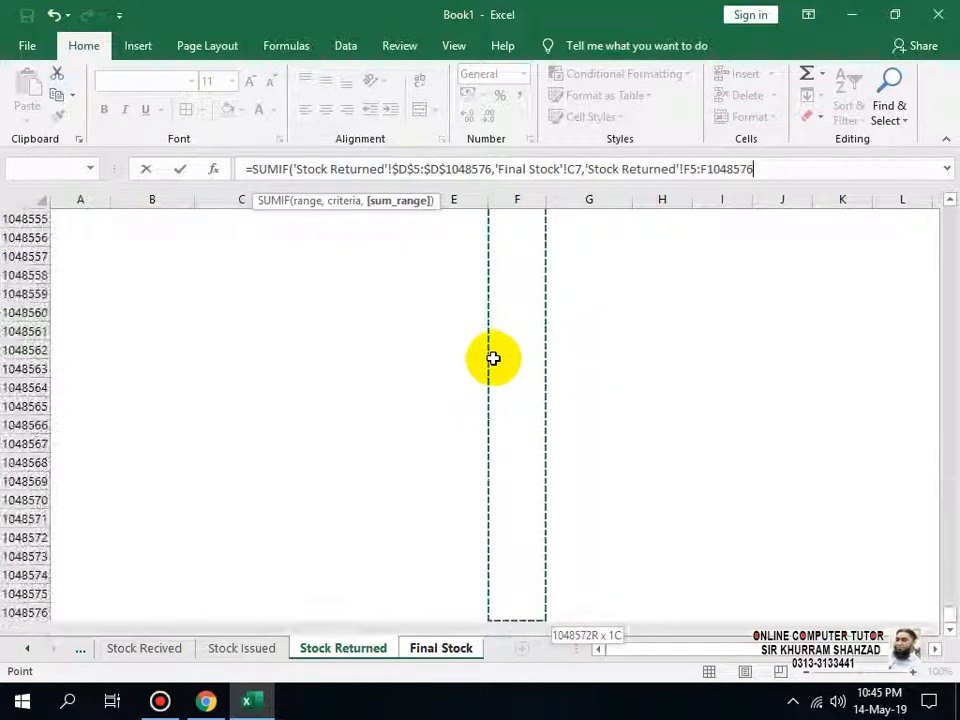
Finish the I7 SUMIF with the absolute sum range $F$5:$F$1048576 and fill it down to I13.
{"action": "left_click_drag", "start_coordinate": [702, 175], "coordinate": [683, 176]}
{"action": "key", "text": "F4"}
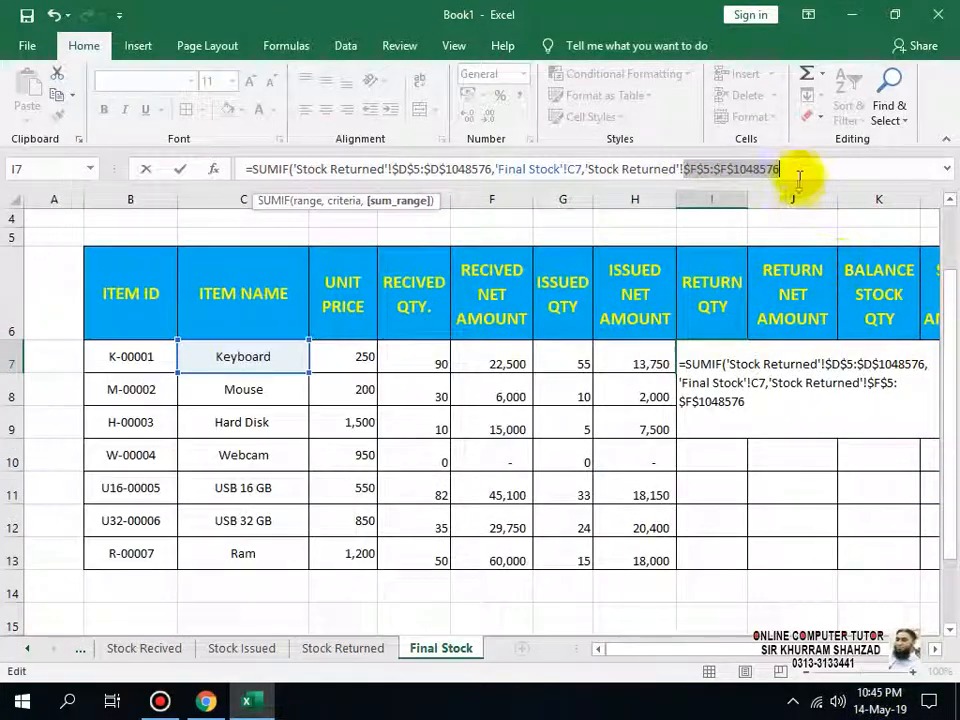
{"action": "left_click", "coordinate": [803, 170]}
{"action": "key", "text": "Return"}
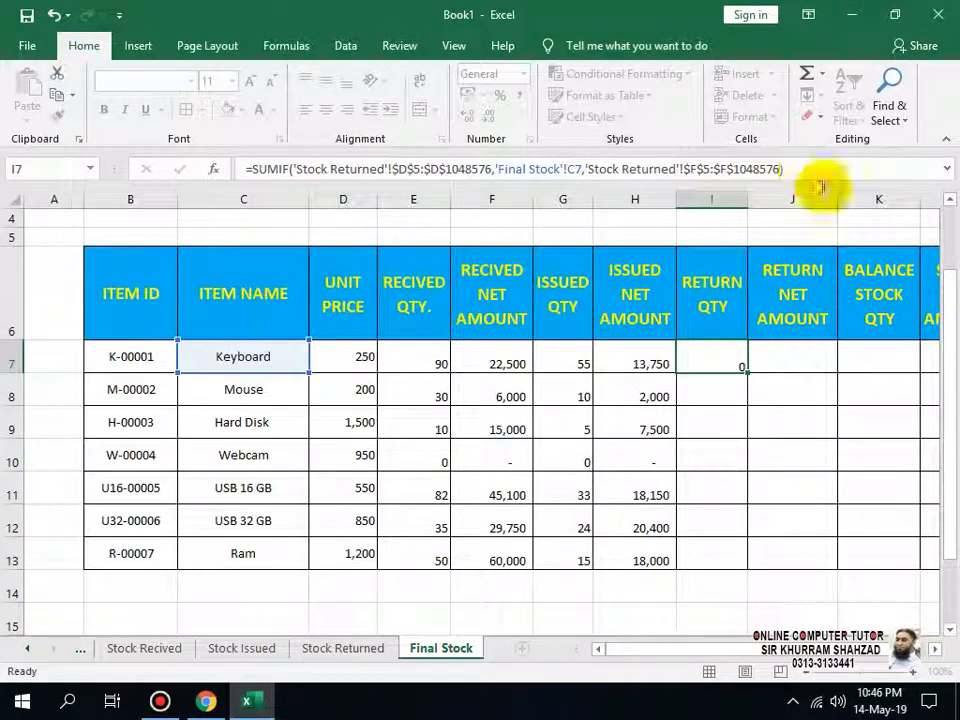
{"action": "left_click", "coordinate": [742, 368]}
{"action": "left_click_drag", "start_coordinate": [745, 371], "coordinate": [728, 561]}
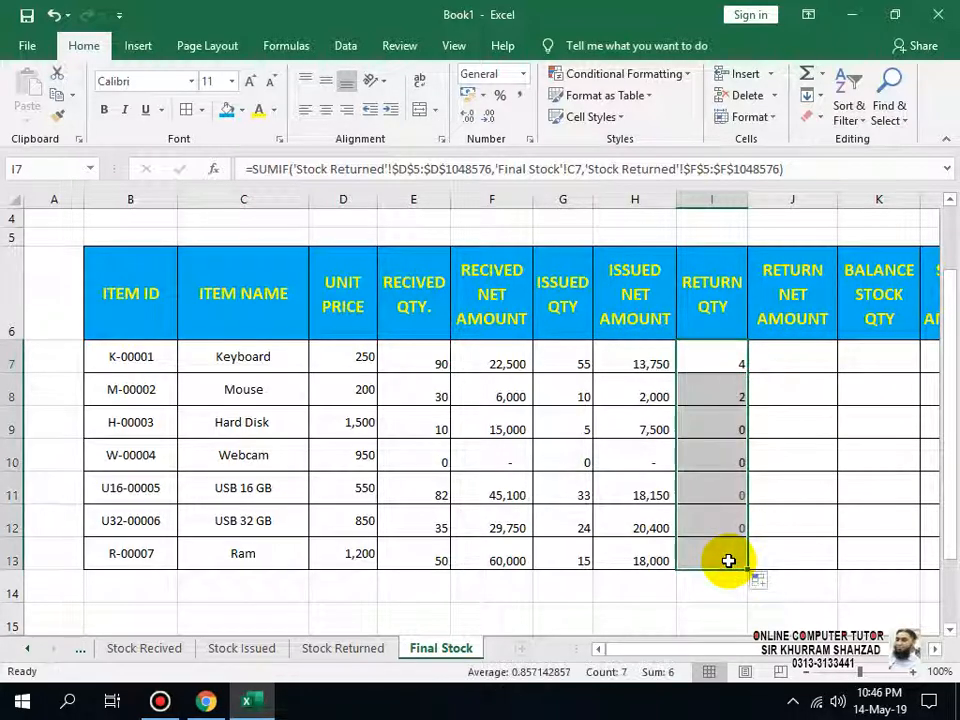
Calculate the return net amount in J7 as =D7*I7 and fill it down to J13.
{"action": "left_click", "coordinate": [793, 365]}
{"action": "type", "text": "="}
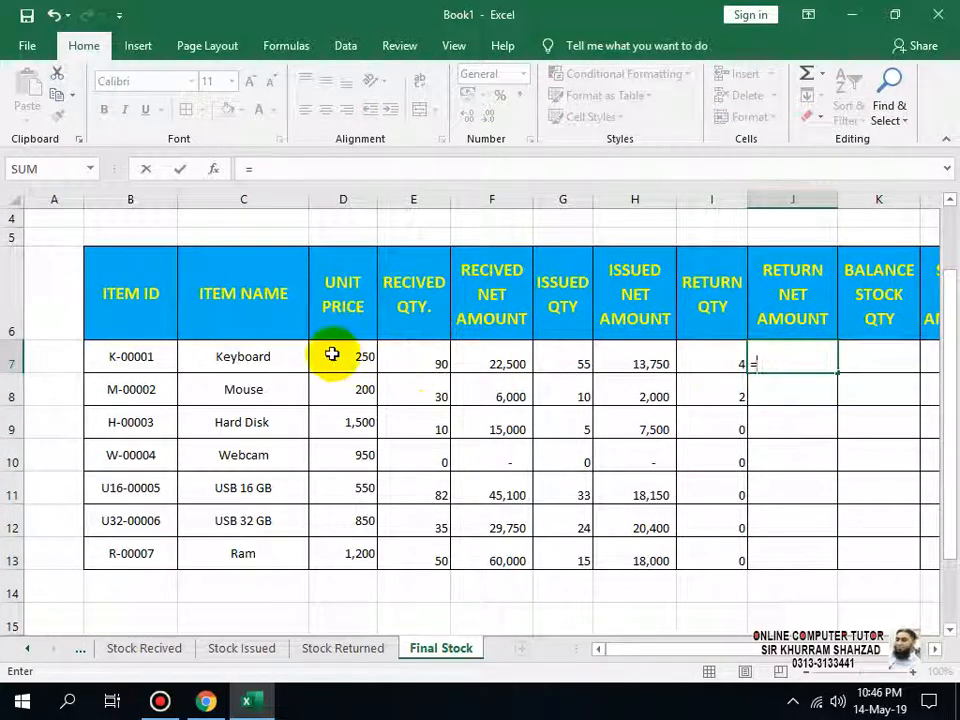
{"action": "left_click", "coordinate": [358, 356]}
{"action": "type", "text": "*"}
{"action": "left_click", "coordinate": [696, 362]}
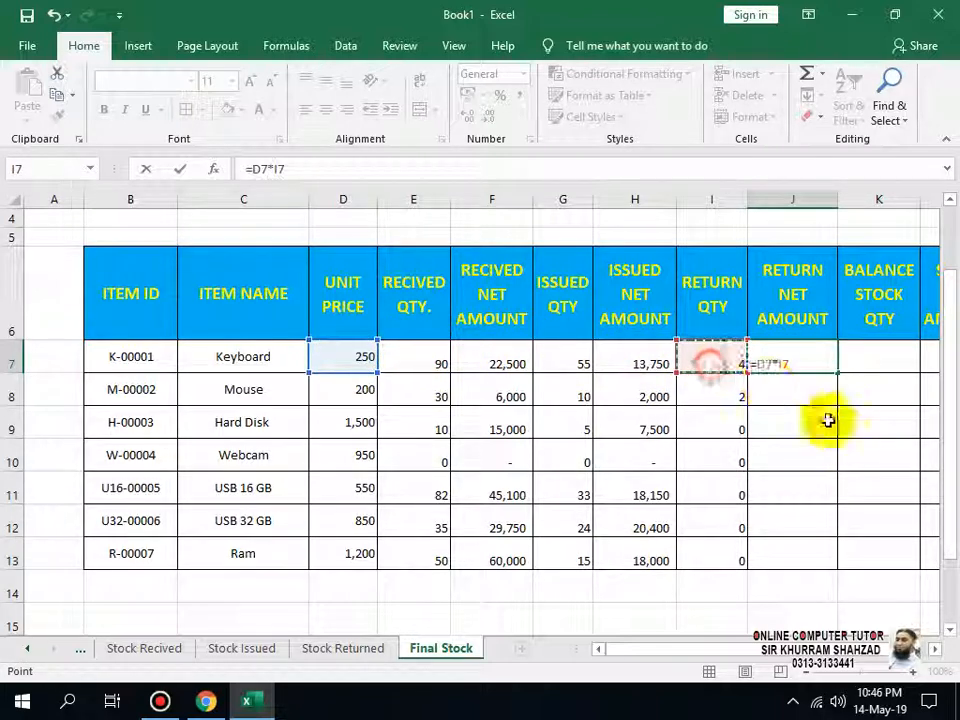
{"action": "key", "text": "Return"}
{"action": "left_click", "coordinate": [788, 364]}
{"action": "left_click_drag", "start_coordinate": [837, 372], "coordinate": [838, 565]}
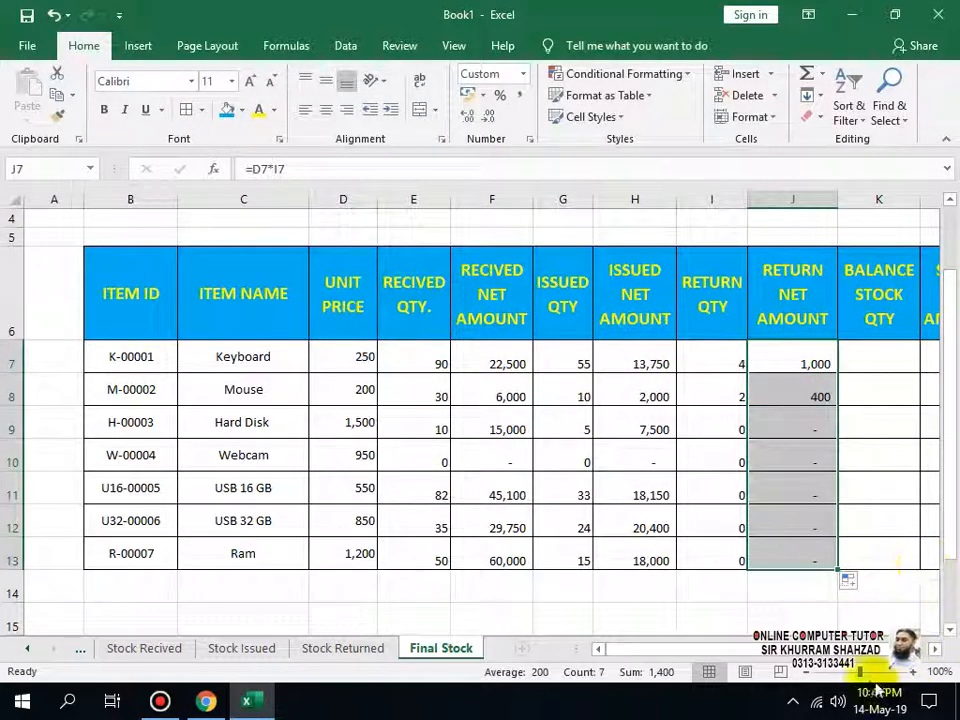
{"action": "left_click", "coordinate": [935, 649]}
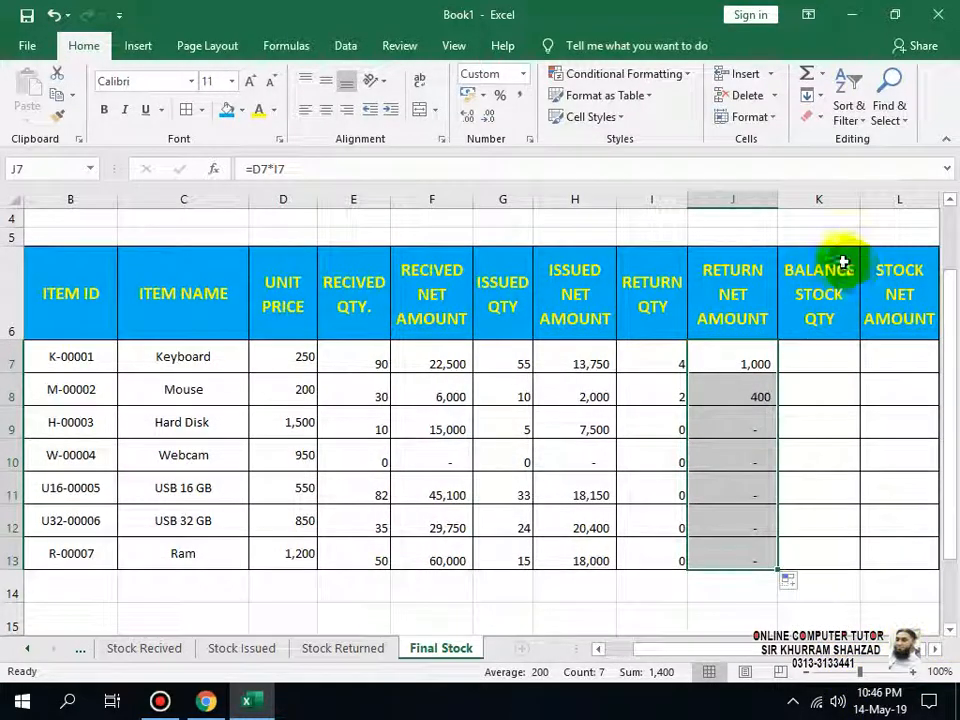
{"action": "left_click", "coordinate": [834, 357]}
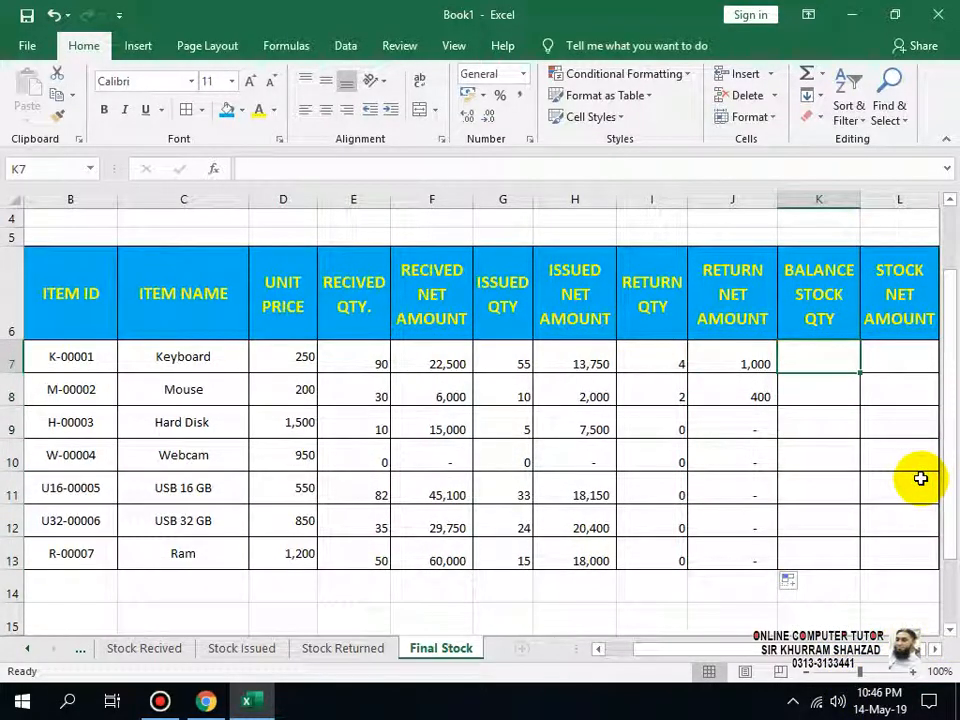
{"action": "type", "text": "="}
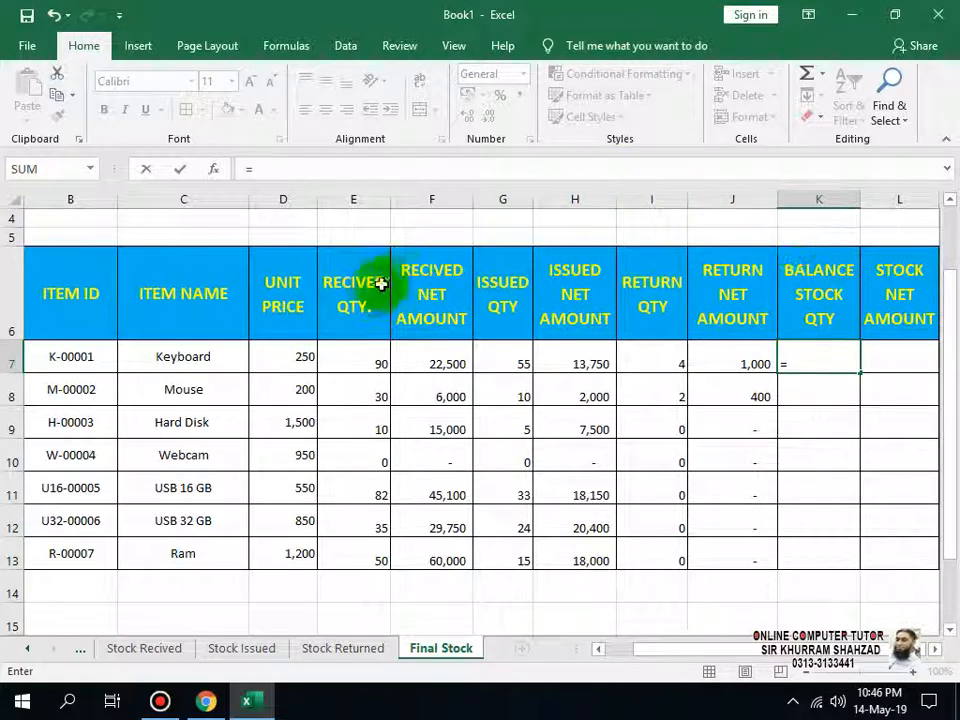
{"action": "left_click", "coordinate": [352, 362]}
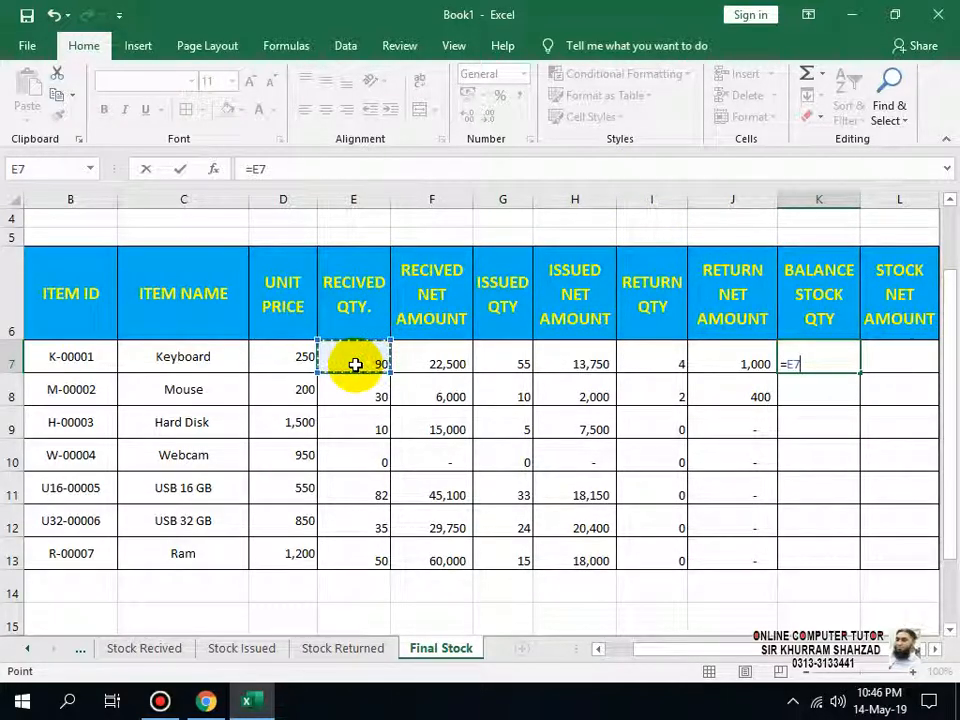
{"action": "type", "text": "-"}
{"action": "left_click", "coordinate": [506, 364]}
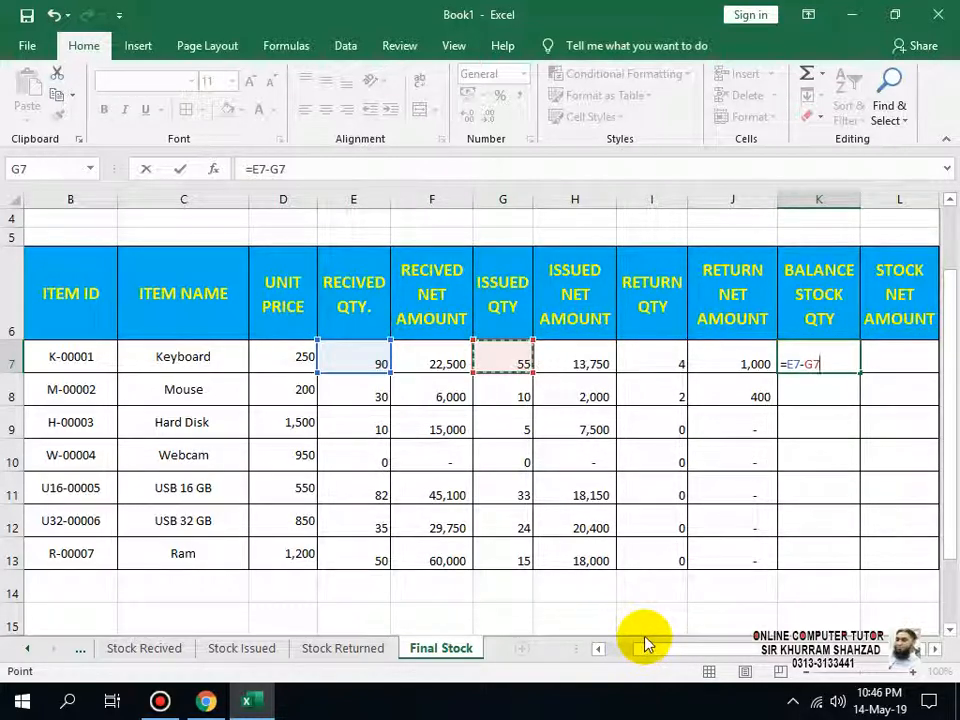
{"action": "type", "text": "+"}
{"action": "left_click", "coordinate": [739, 364]}
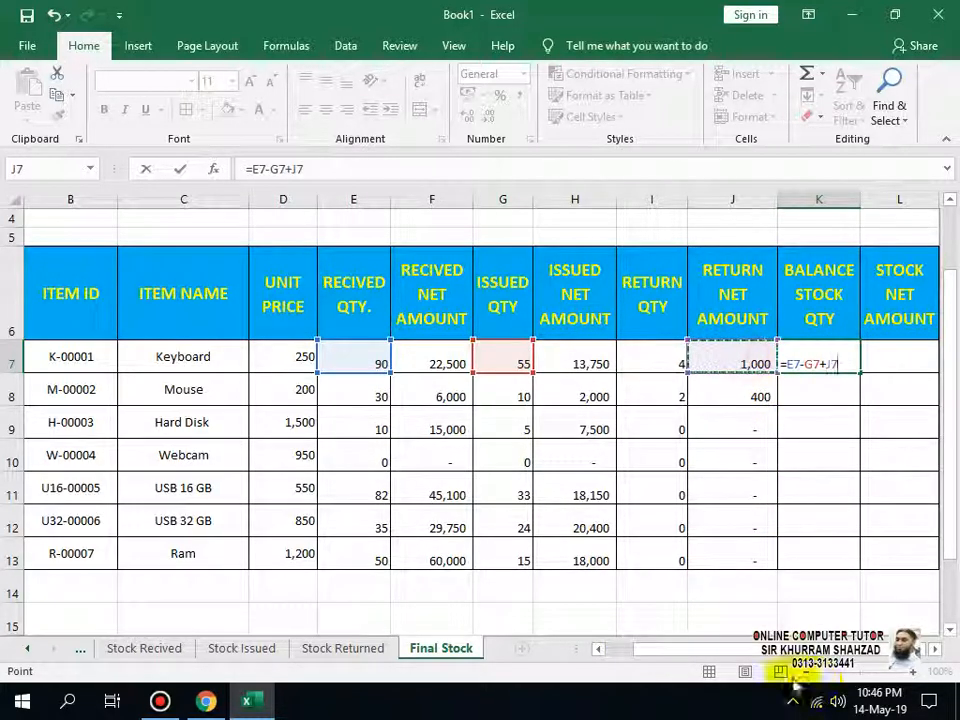
{"action": "left_click", "coordinate": [650, 360]}
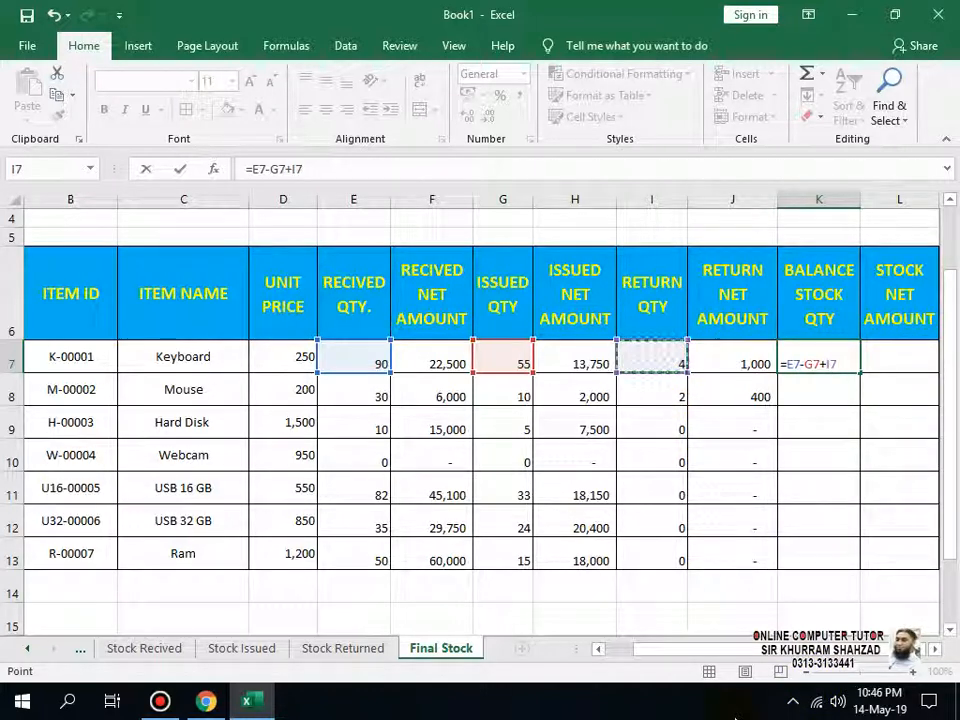
{"action": "key", "text": "Escape"}
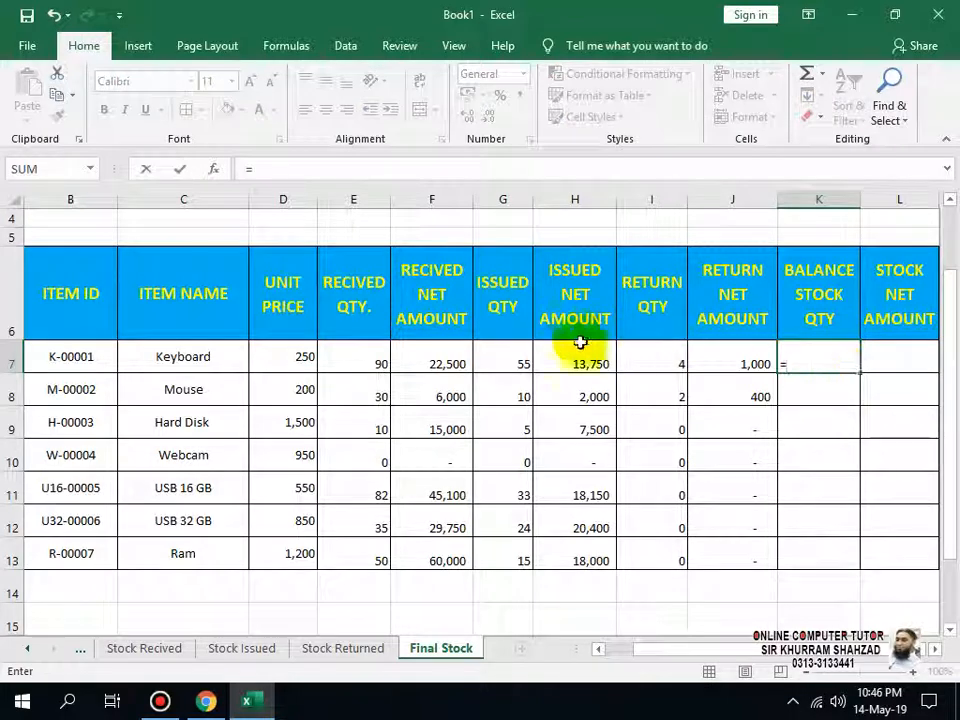
Calculate the balance stock quantity in K7 as =E7-G7+I7 and fill it down to K13.
{"action": "left_click", "coordinate": [368, 366]}
{"action": "type", "text": "-"}
{"action": "left_click", "coordinate": [521, 362]}
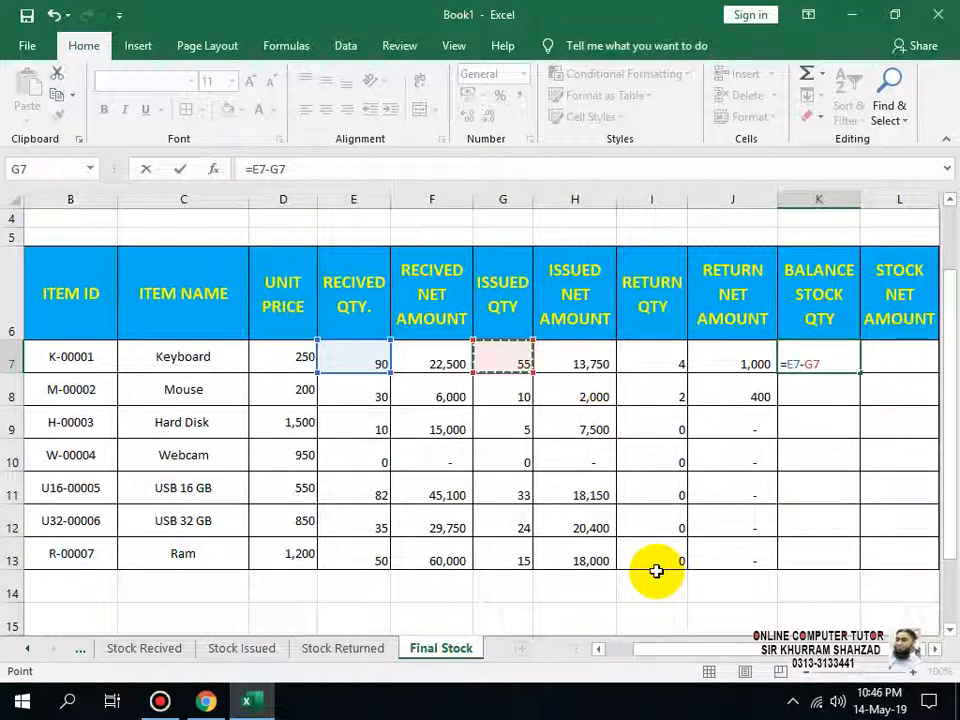
{"action": "type", "text": "+"}
{"action": "left_click", "coordinate": [664, 364]}
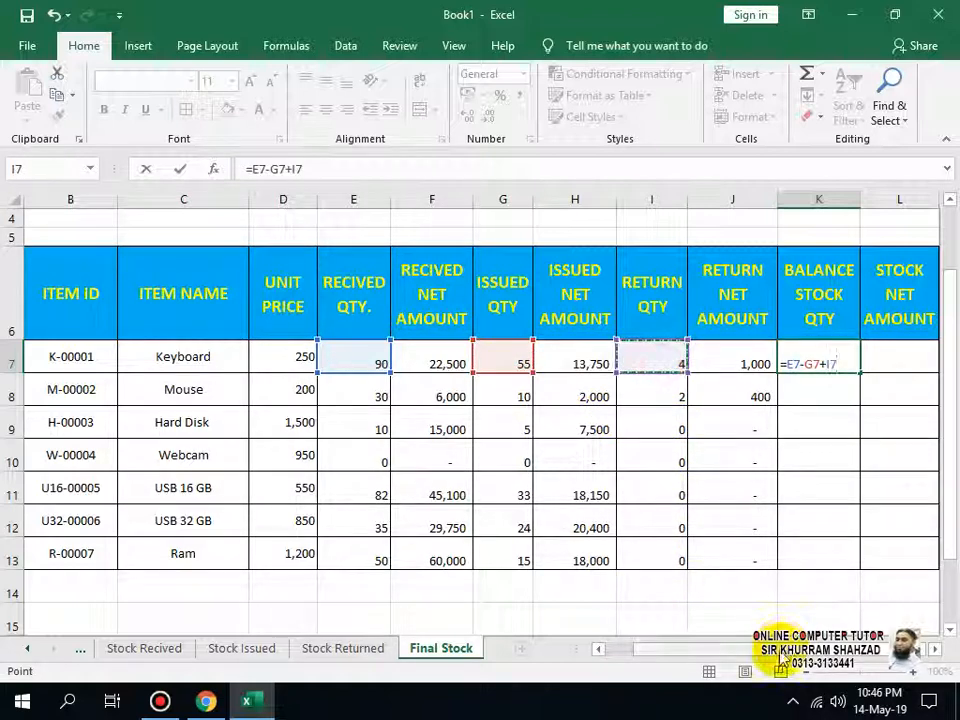
{"action": "key", "text": "Return"}
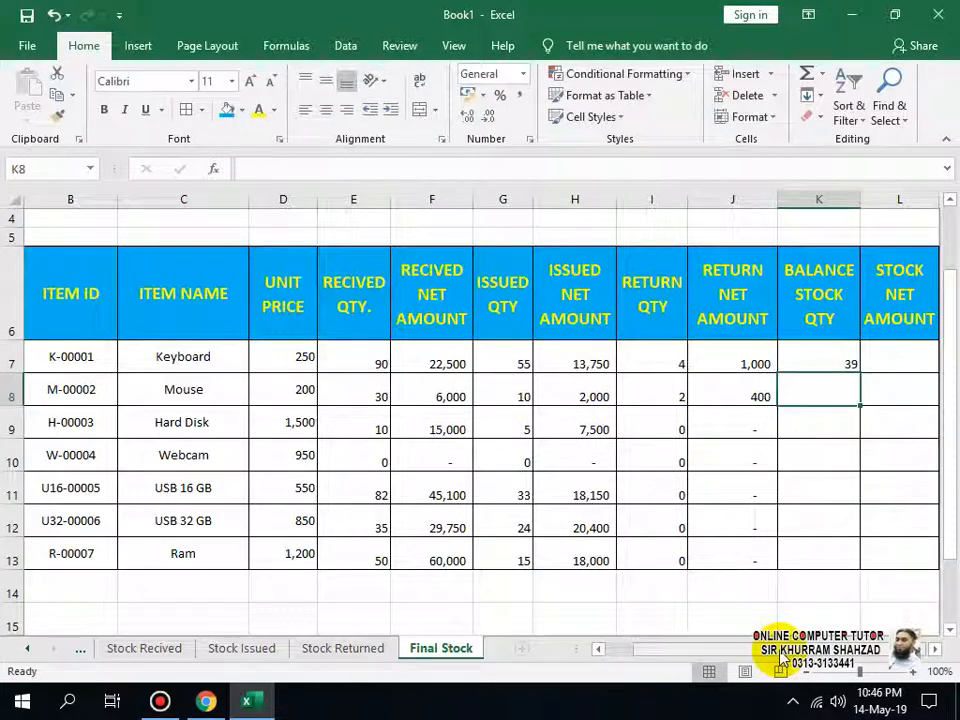
{"action": "left_click", "coordinate": [840, 365]}
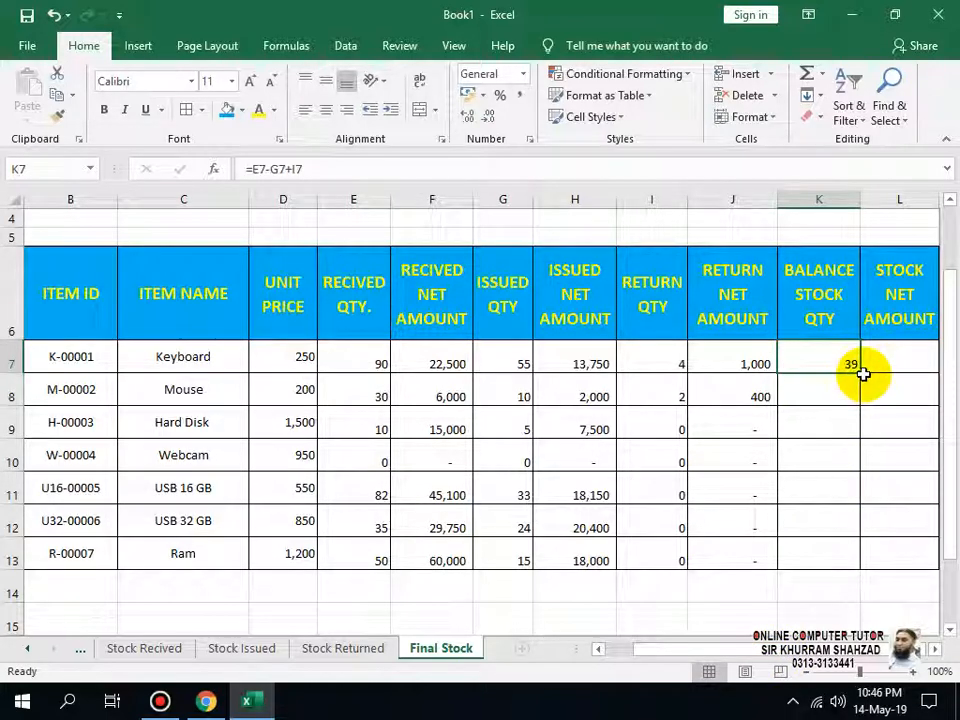
{"action": "left_click_drag", "start_coordinate": [862, 375], "coordinate": [874, 561]}
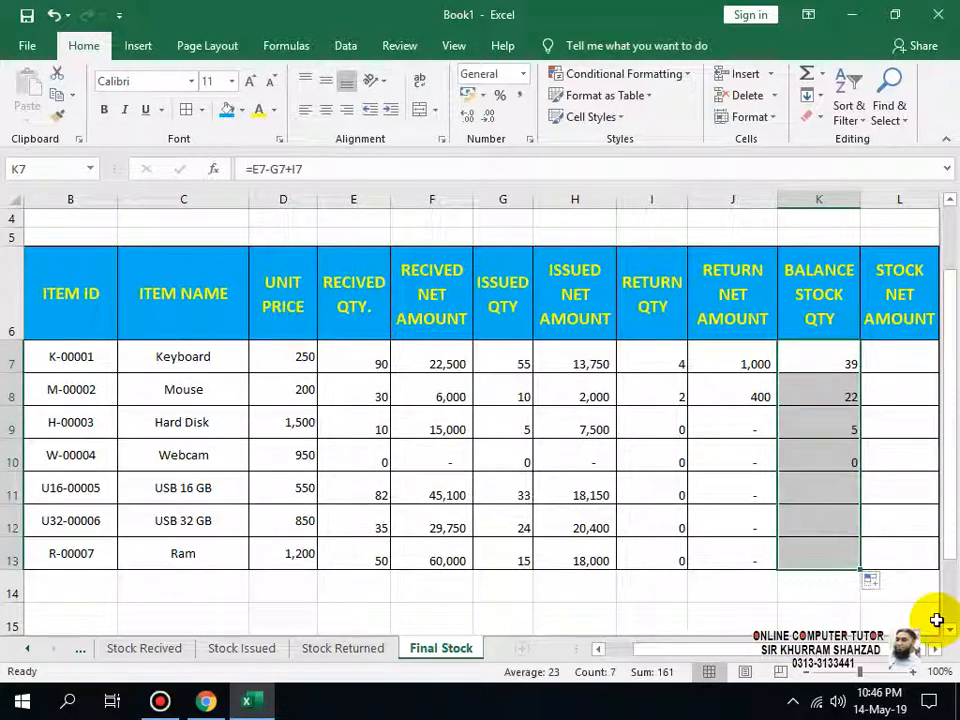
Calculate the stock net amount in L7 as =D7*K7 and fill it down to L13.
{"action": "left_click", "coordinate": [908, 359]}
{"action": "type", "text": "="}
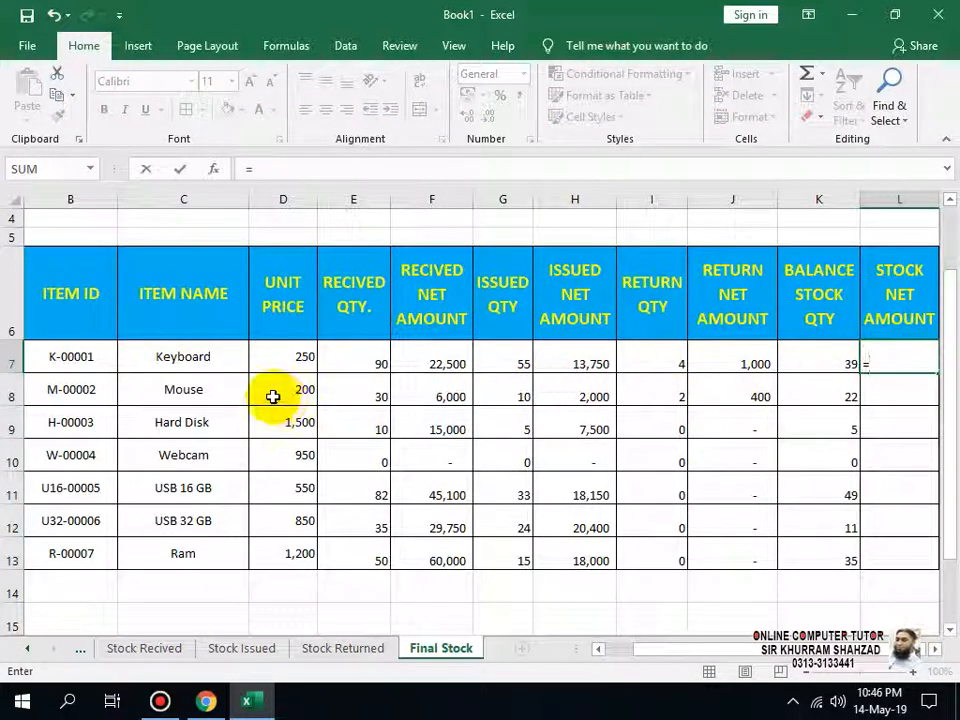
{"action": "left_click", "coordinate": [308, 357]}
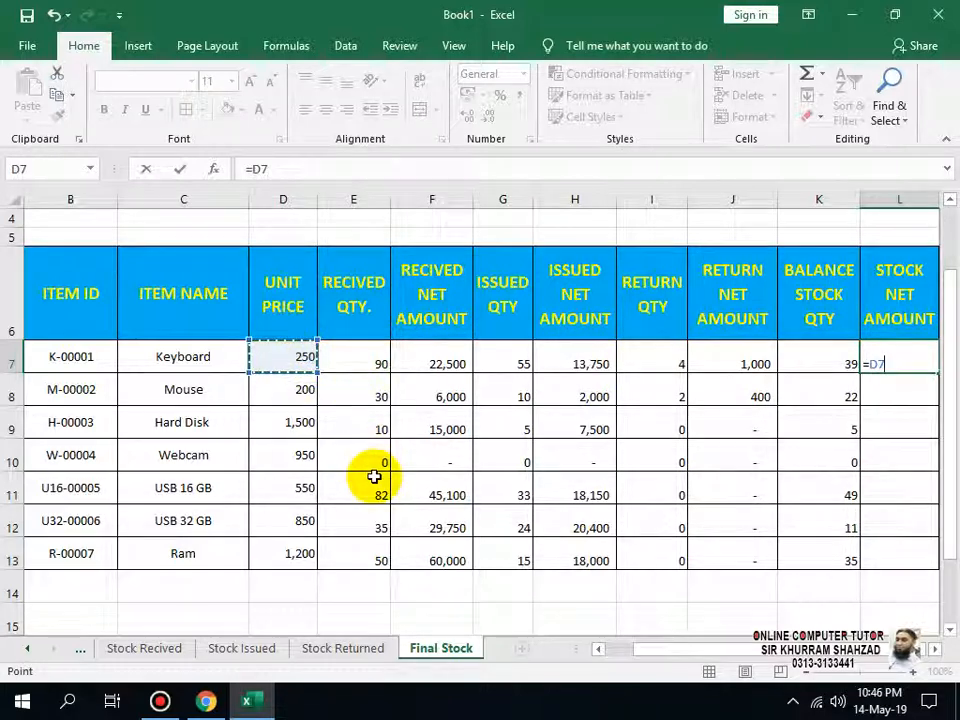
{"action": "type", "text": "*"}
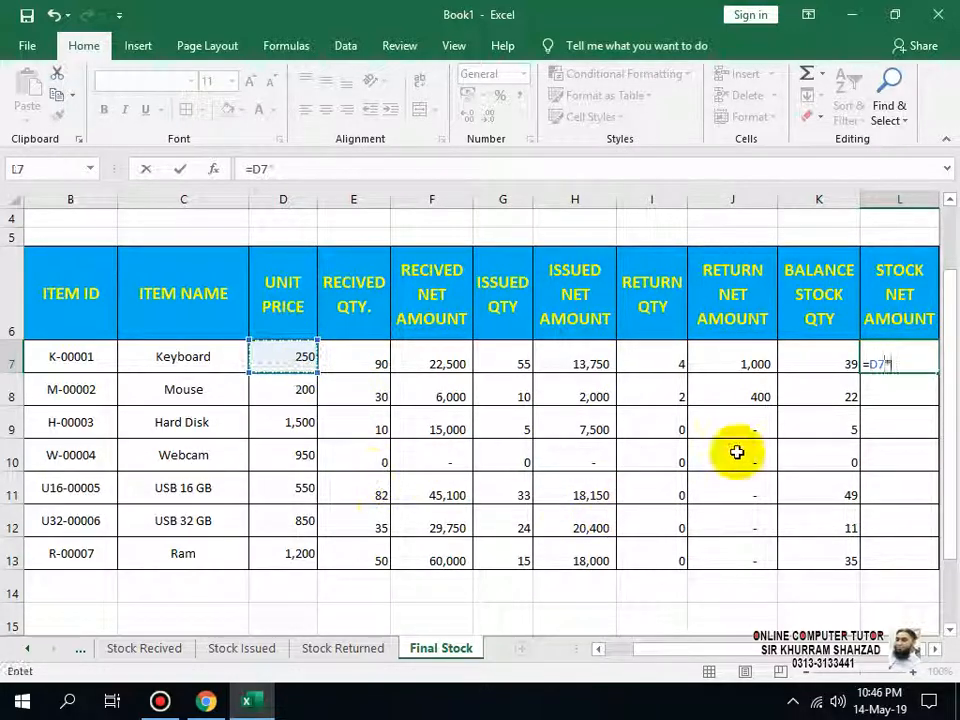
{"action": "left_click", "coordinate": [819, 360]}
{"action": "key", "text": "Return"}
{"action": "left_click", "coordinate": [935, 368]}
{"action": "left_click_drag", "start_coordinate": [938, 372], "coordinate": [864, 368]}
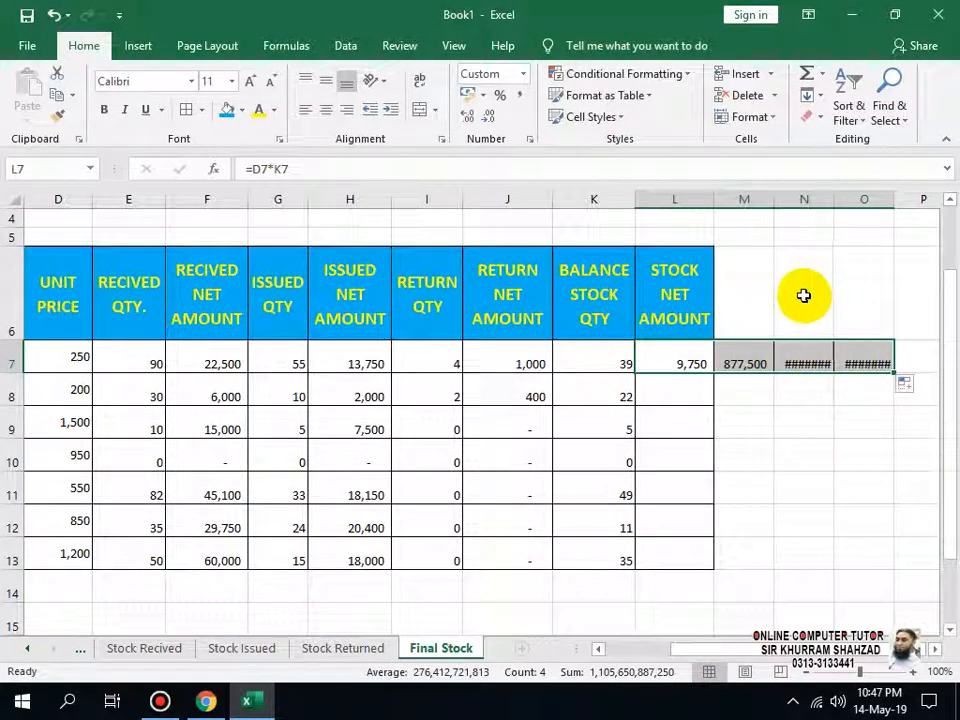
{"action": "key", "text": "ctrl+z"}
{"action": "left_click_drag", "start_coordinate": [713, 372], "coordinate": [707, 561]}
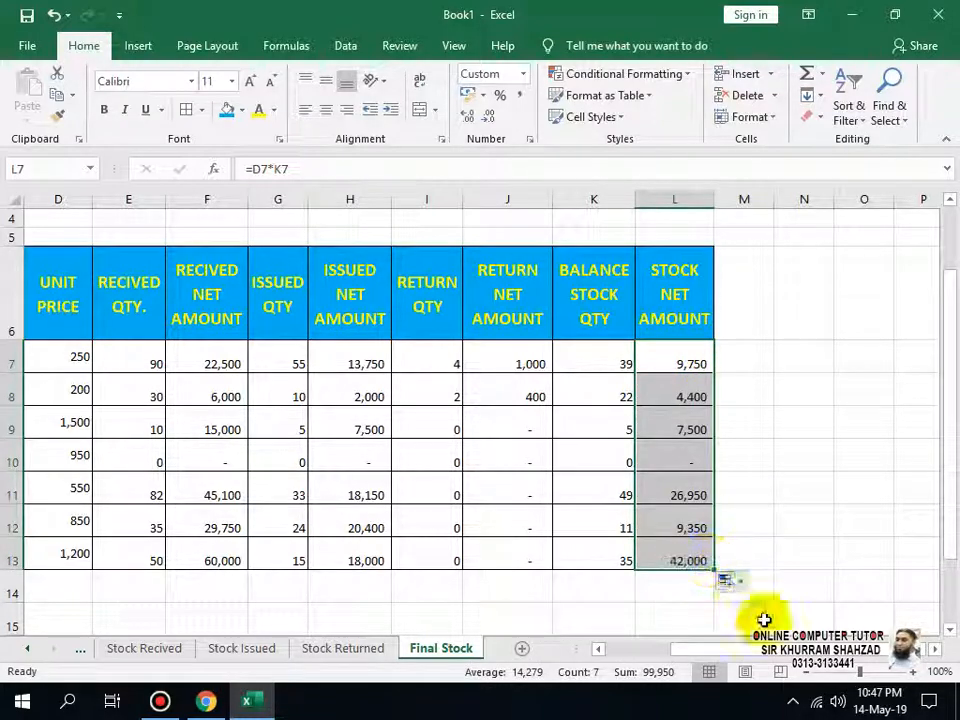
Copy the STOCK RETURNED title banner to B3 of the Final Stock sheet and merge and center it across the table's width.
{"action": "left_click_drag", "start_coordinate": [701, 649], "coordinate": [456, 645]}
{"action": "left_click", "coordinate": [343, 648]}
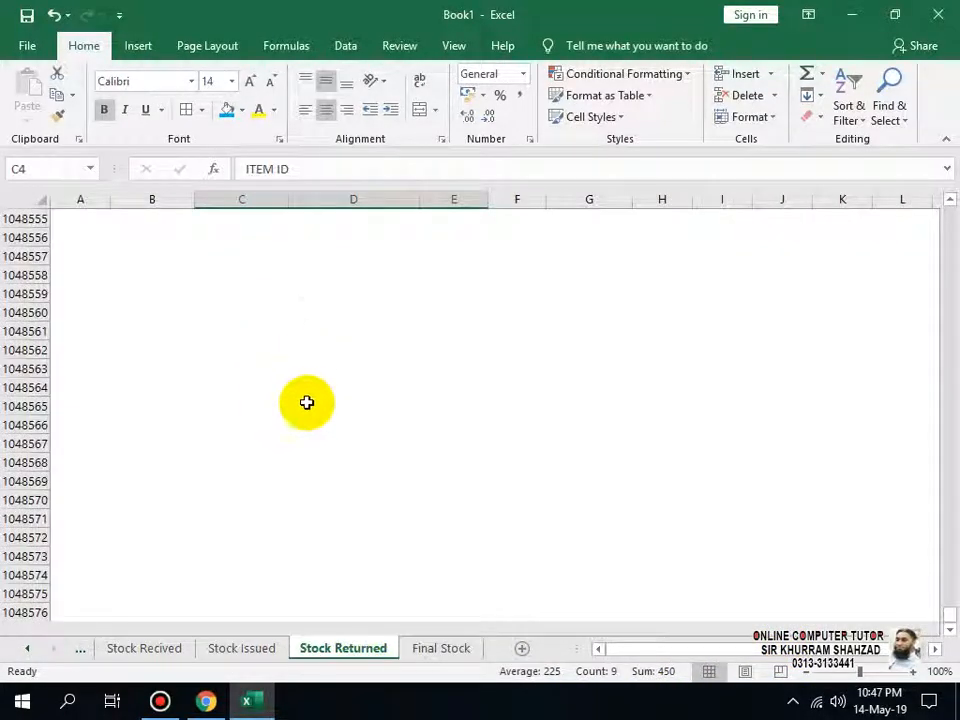
{"action": "scroll", "coordinate": [590, 465], "scroll_direction": "up", "scroll_amount": 6}
{"action": "key", "text": "ctrl+BackSpace"}
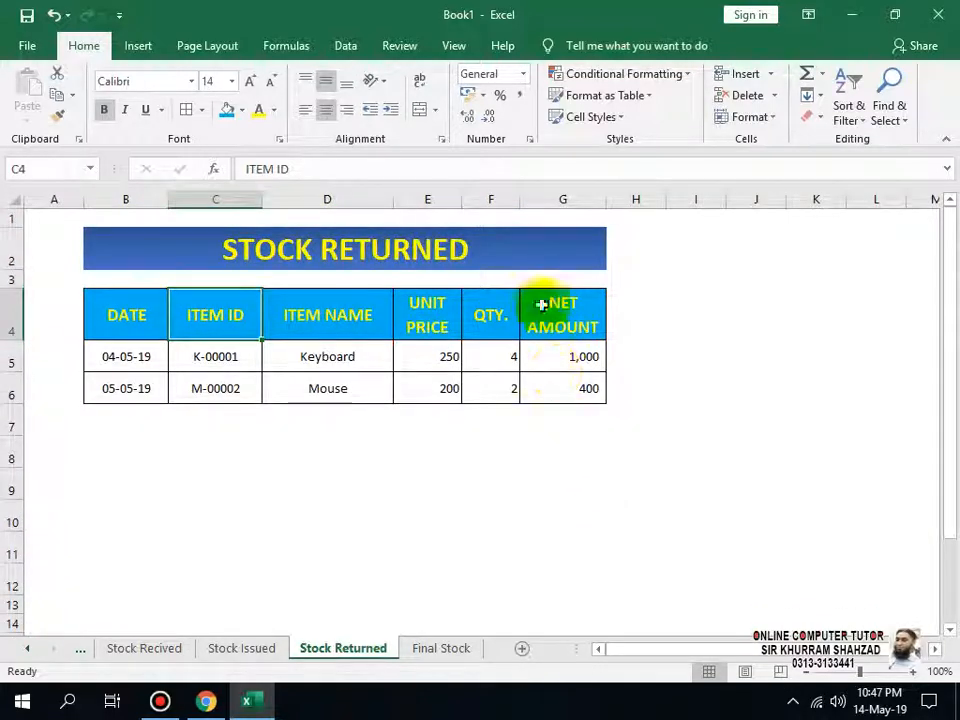
{"action": "left_click", "coordinate": [522, 258]}
{"action": "key", "text": "ctrl+c"}
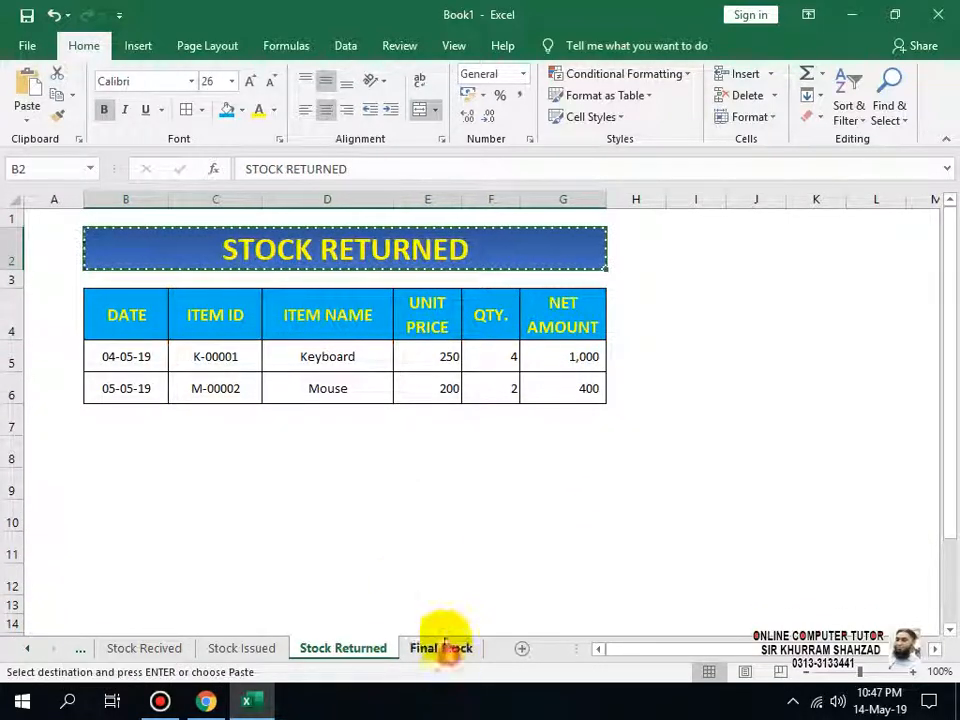
{"action": "left_click", "coordinate": [446, 651]}
{"action": "scroll", "coordinate": [167, 233], "scroll_direction": "up", "scroll_amount": 1}
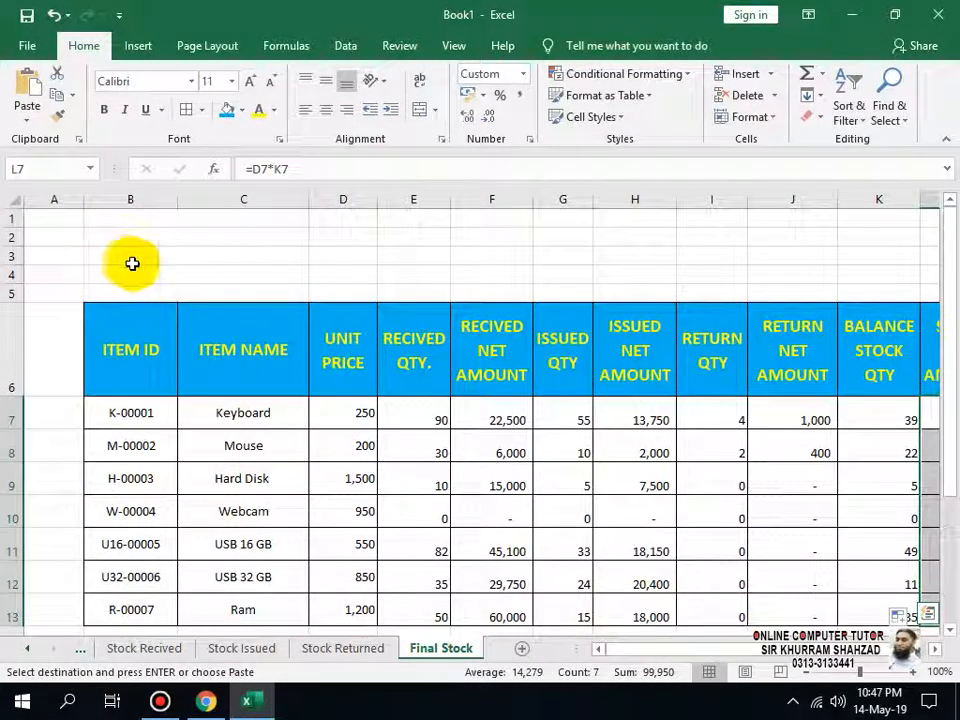
{"action": "left_click", "coordinate": [140, 262]}
{"action": "key", "text": "ctrl+v"}
{"action": "left_click_drag", "start_coordinate": [131, 265], "coordinate": [806, 268]}
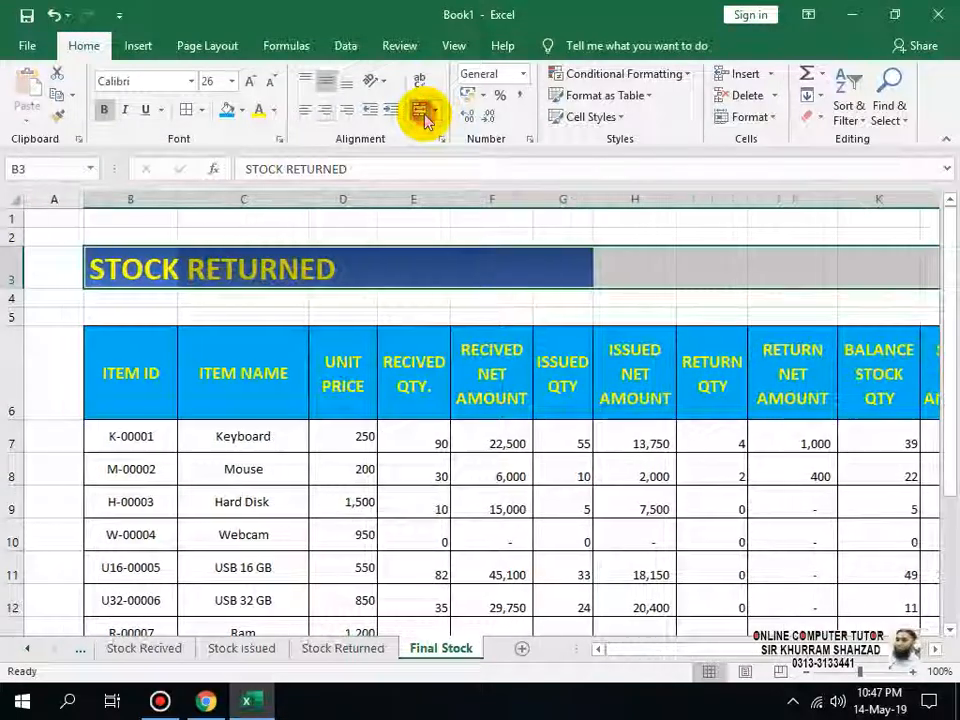
{"action": "left_click", "coordinate": [421, 111]}
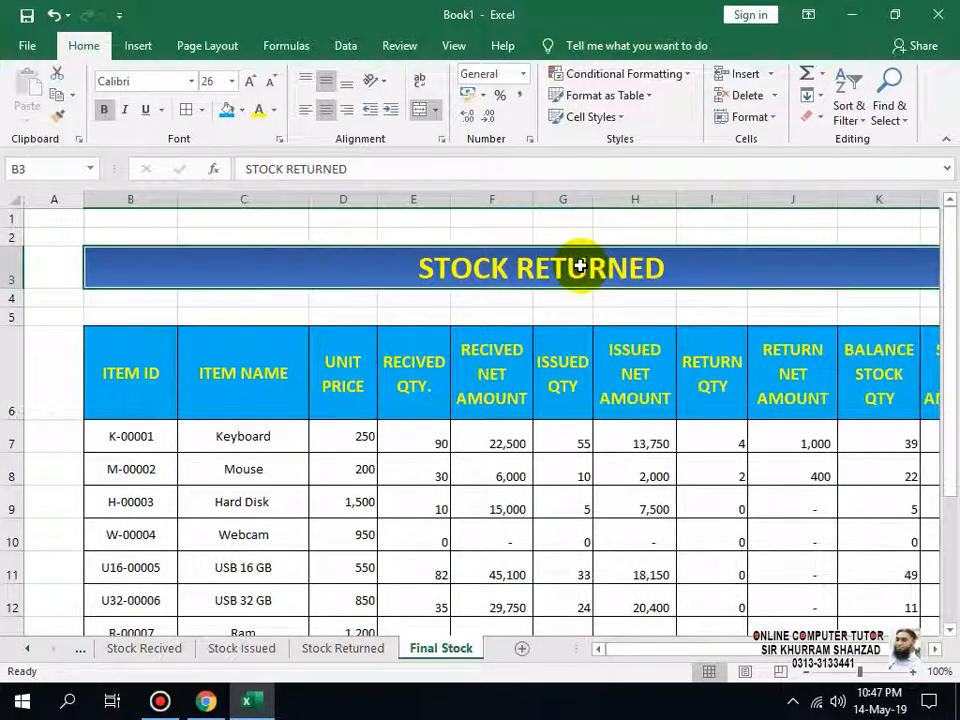
Change the title banner in B3 of the Final Stock sheet to FINAL STOCK.
{"action": "type", "text": "FINAL STOCK"}
{"action": "key", "text": "Return"}
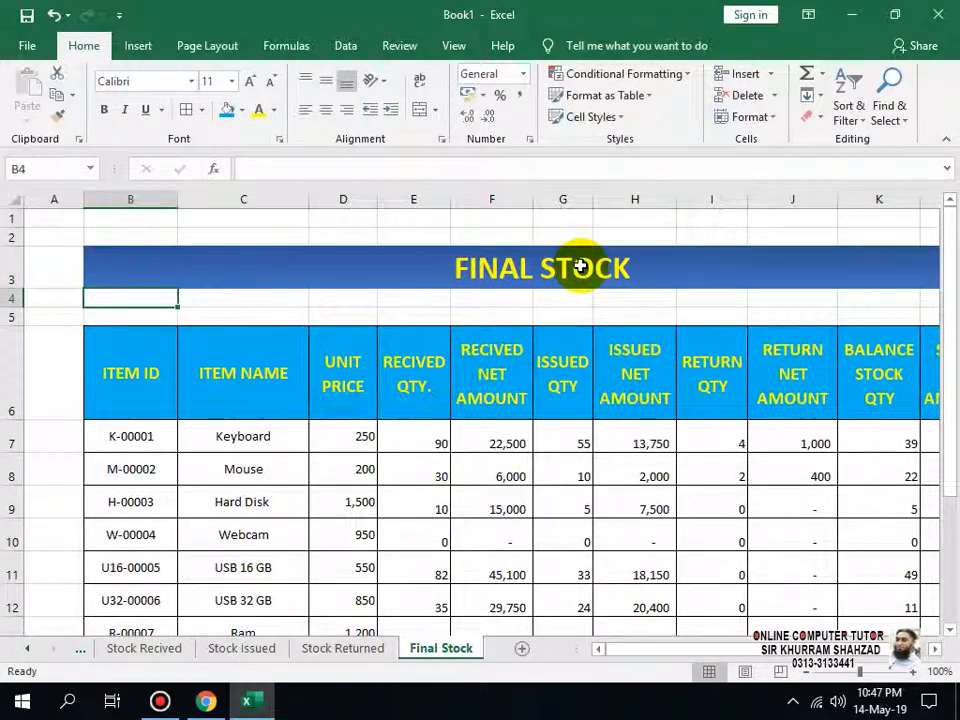
{"action": "scroll", "coordinate": [658, 568], "scroll_direction": "down", "scroll_amount": 1}
{"action": "scroll", "coordinate": [634, 579], "scroll_direction": "up", "scroll_amount": 1}
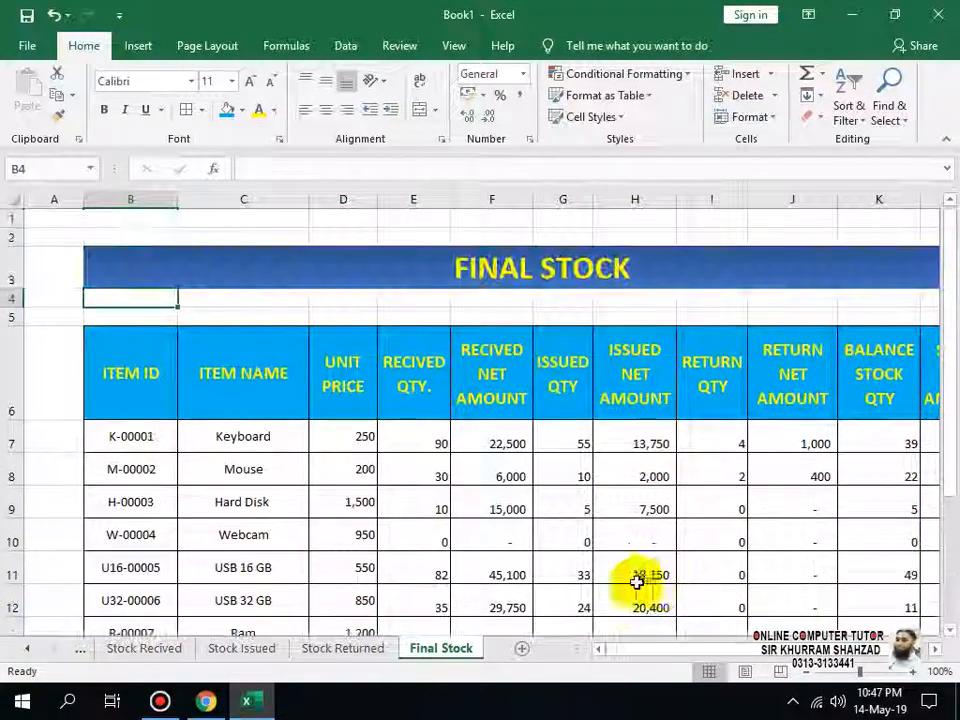
Review the tables on the Item List, Stock Recived, Stock Issued and Stock Returned sheets.
{"action": "left_click", "coordinate": [27, 648]}
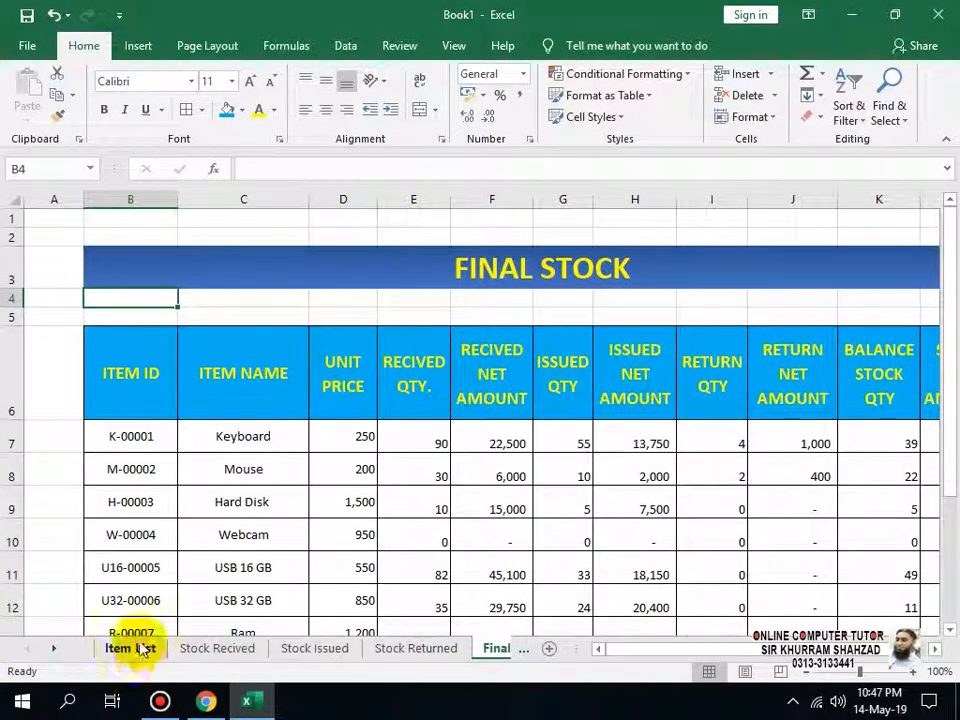
{"action": "left_click", "coordinate": [141, 649]}
{"action": "left_click", "coordinate": [222, 648]}
{"action": "left_click", "coordinate": [126, 649]}
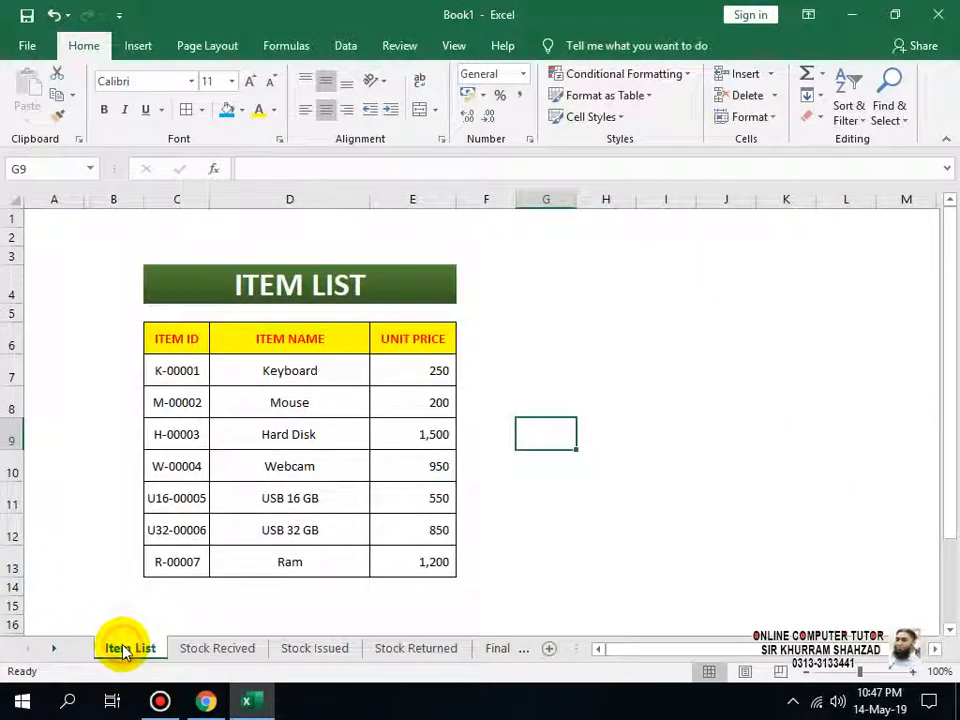
{"action": "left_click", "coordinate": [221, 660]}
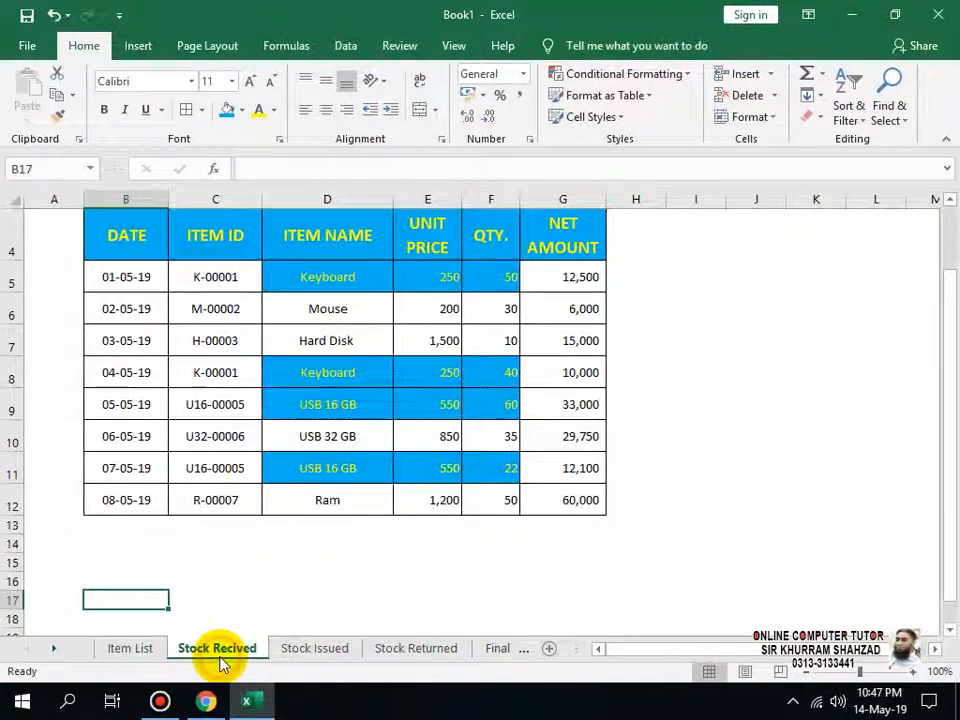
{"action": "scroll", "coordinate": [339, 598], "scroll_direction": "up", "scroll_amount": 1}
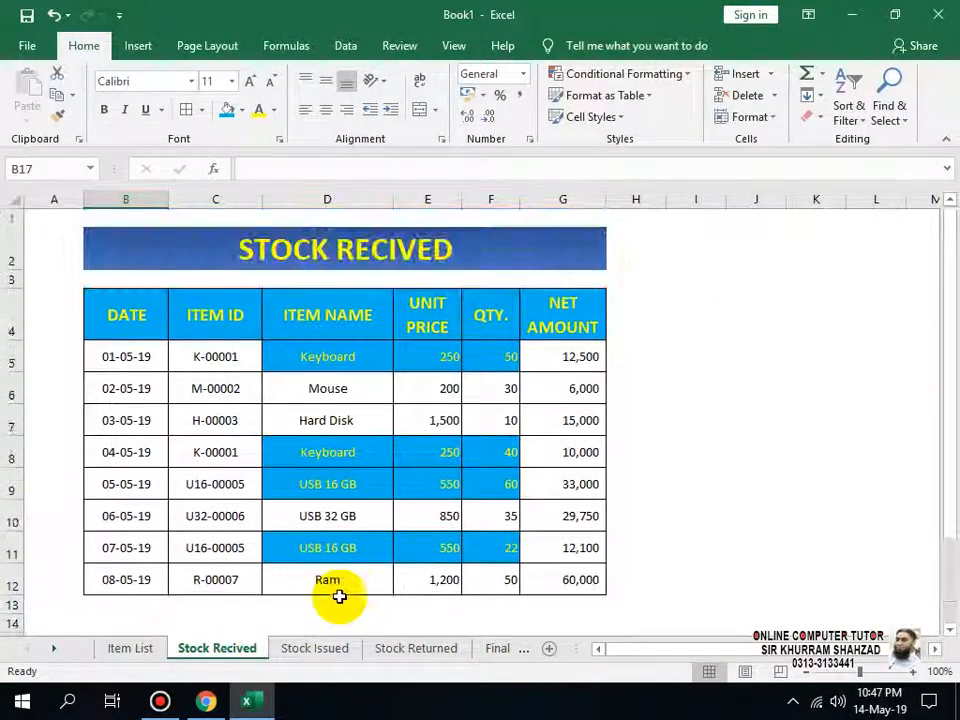
{"action": "left_click", "coordinate": [314, 650]}
{"action": "scroll", "coordinate": [375, 578], "scroll_direction": "up", "scroll_amount": 5}
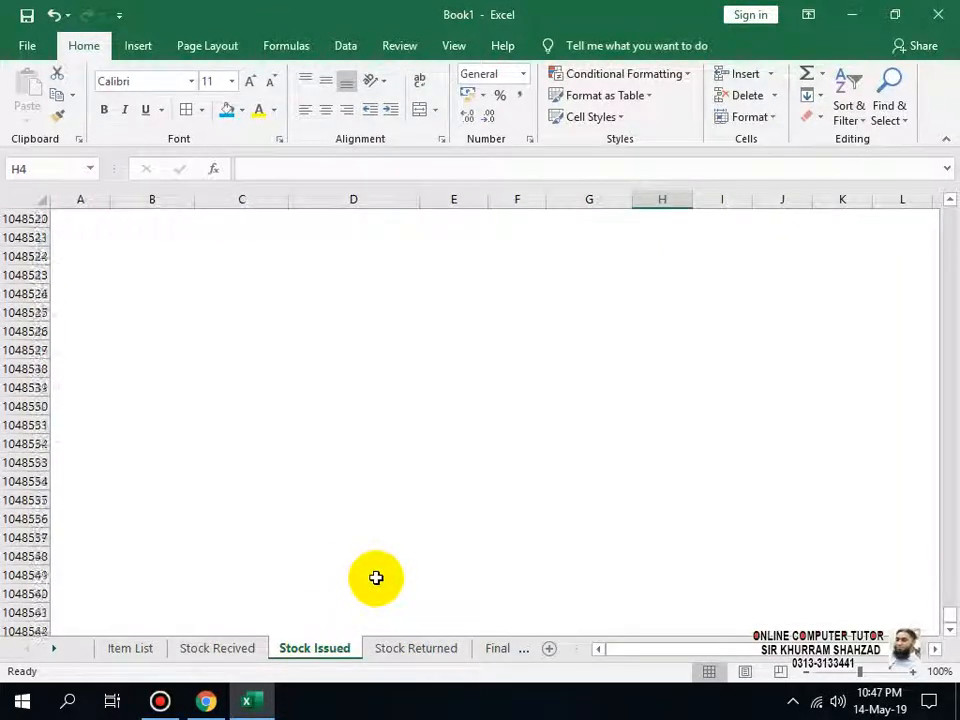
{"action": "key", "text": "ctrl+Up"}
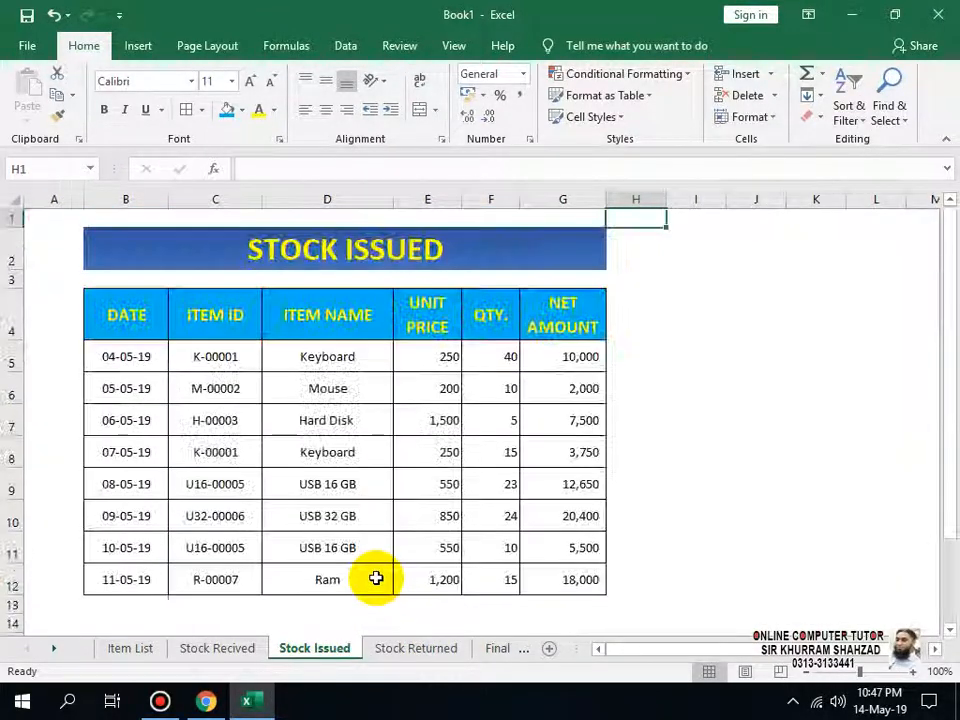
{"action": "left_click", "coordinate": [448, 648]}
Hide the gridlines on the Final Stock sheet.
{"action": "left_click", "coordinate": [493, 652]}
{"action": "left_click_drag", "start_coordinate": [857, 673], "coordinate": [854, 672]}
{"action": "left_click", "coordinate": [412, 46]}
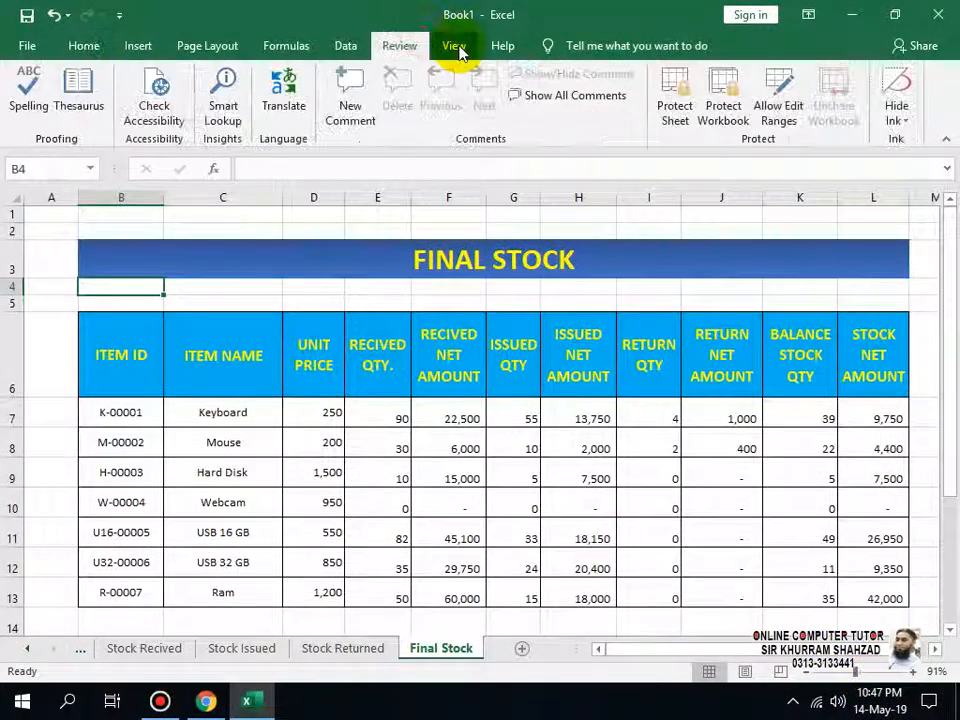
{"action": "left_click", "coordinate": [456, 48]}
{"action": "left_click", "coordinate": [258, 112]}
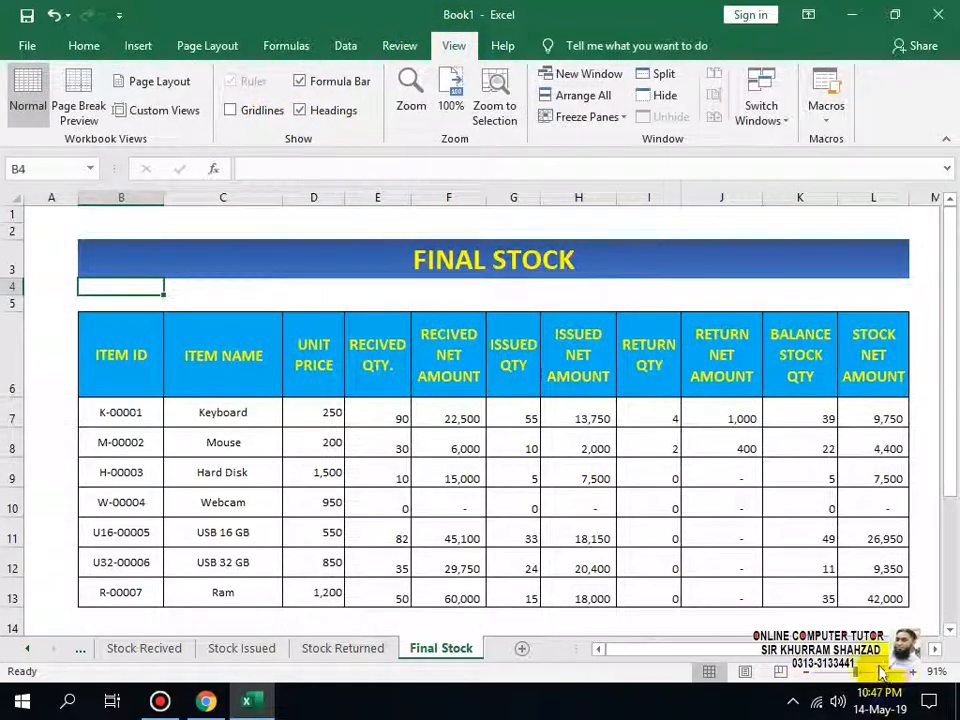
{"action": "left_click_drag", "start_coordinate": [943, 381], "coordinate": [954, 417]}
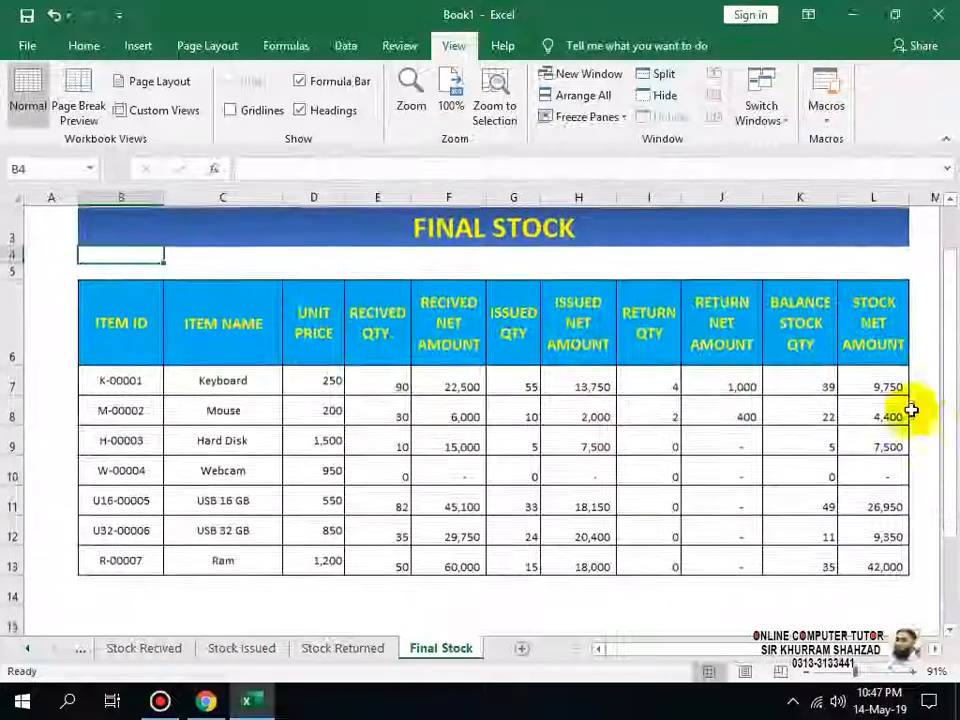